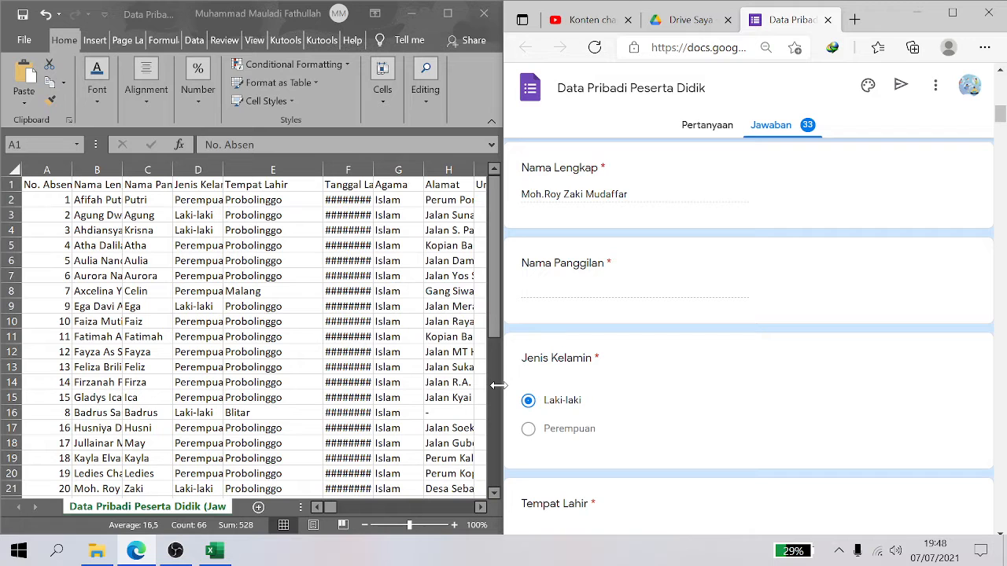
# Undo the last column deletion so that the Cap waktu and Kelas columns are restored
pyautogui.click(497, 330)
pyautogui.scroll(-5, 497, 355)
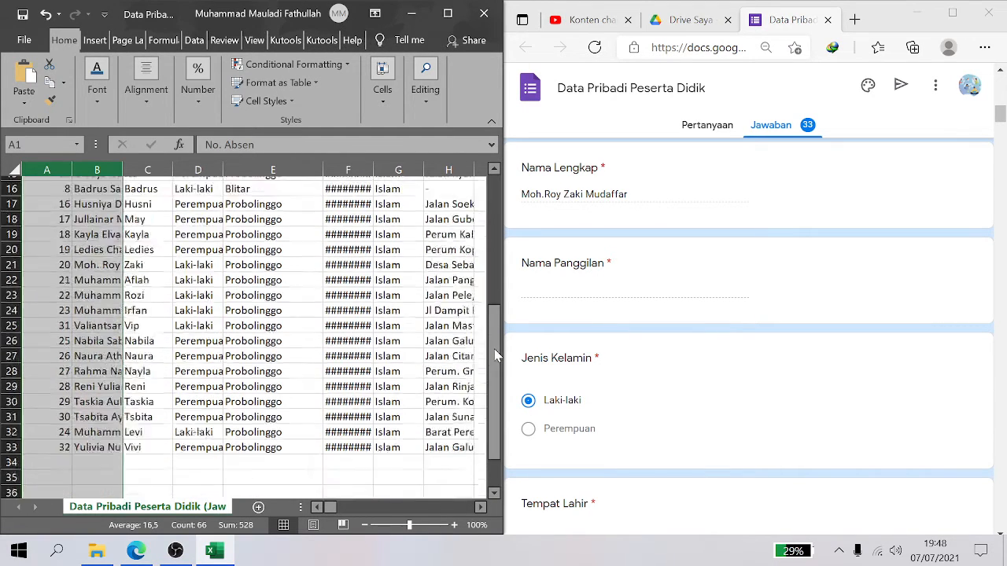
pyautogui.scroll(-2, 495, 355)
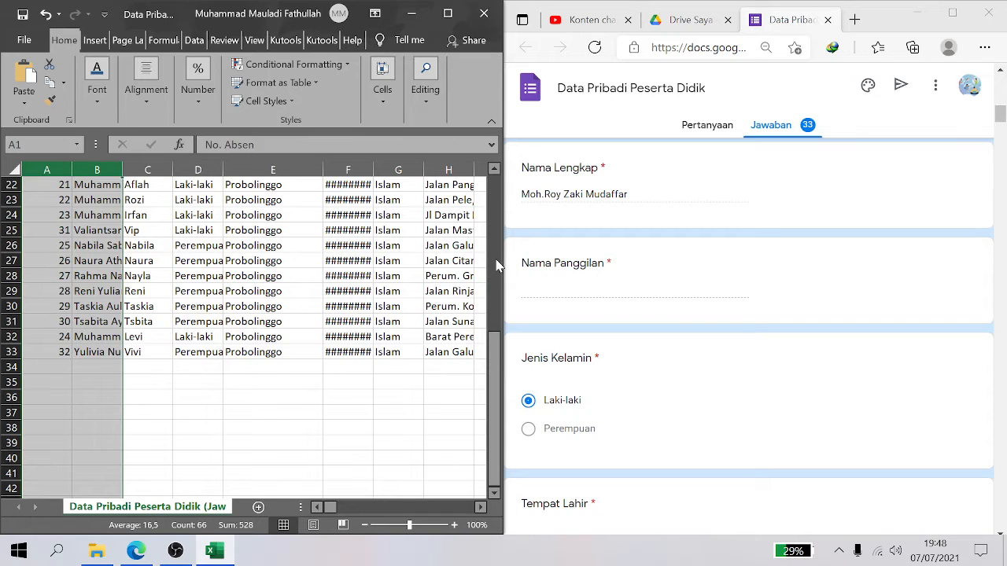
pyautogui.scroll(7, 495, 266)
pyautogui.click(226, 243)
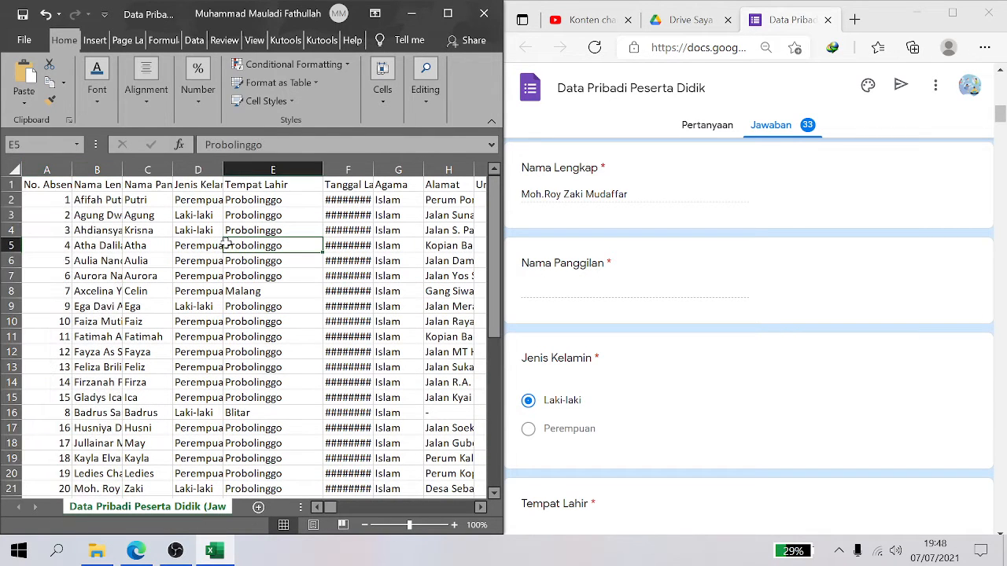
pyautogui.hotkey('ctrl', 'z')
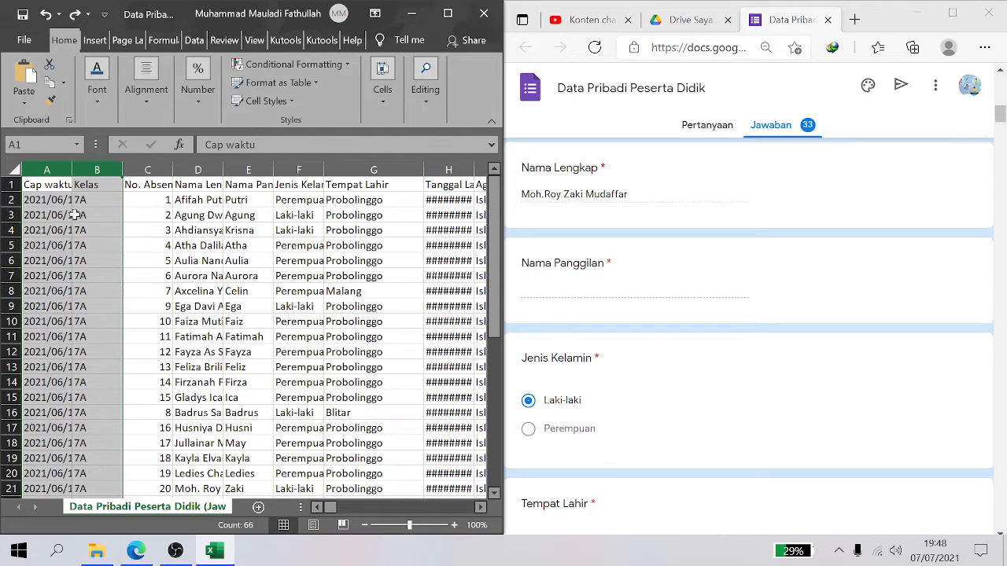
# Delete the Cap waktu and Kelas columns (A and B) from the response sheet
pyautogui.click(186, 247)
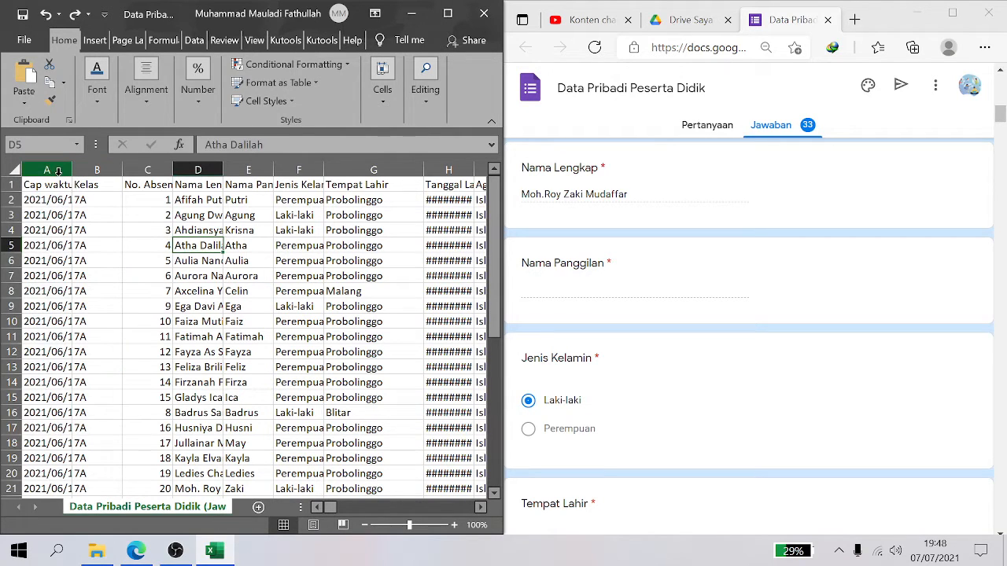
pyautogui.moveTo(58, 170); pyautogui.dragTo(88, 178)
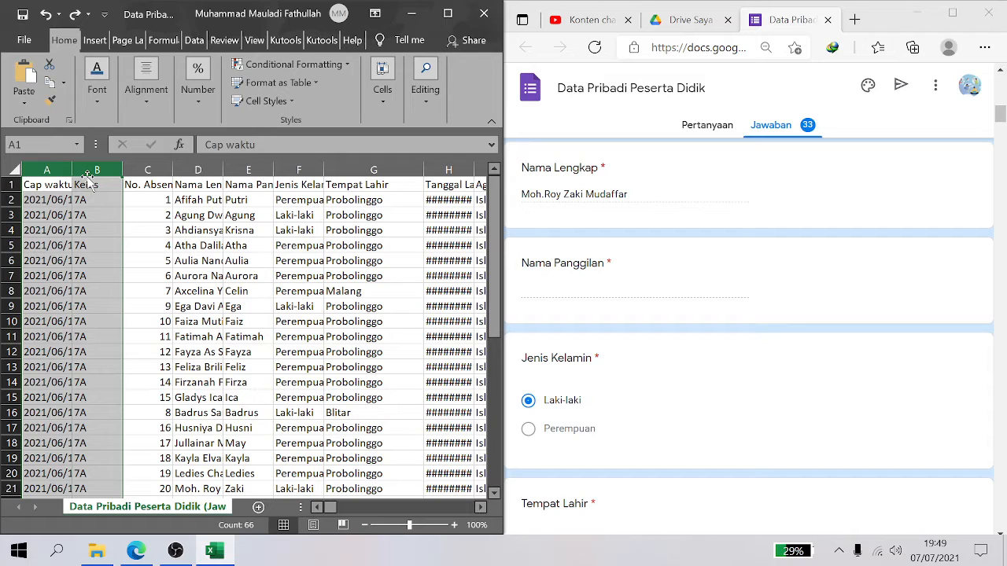
pyautogui.click(95, 228)
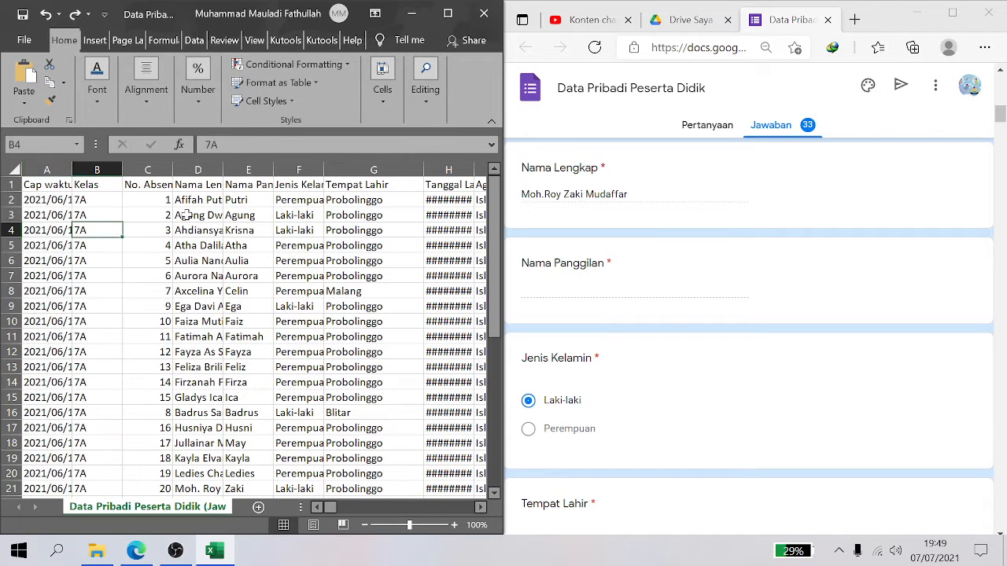
pyautogui.click(98, 178)
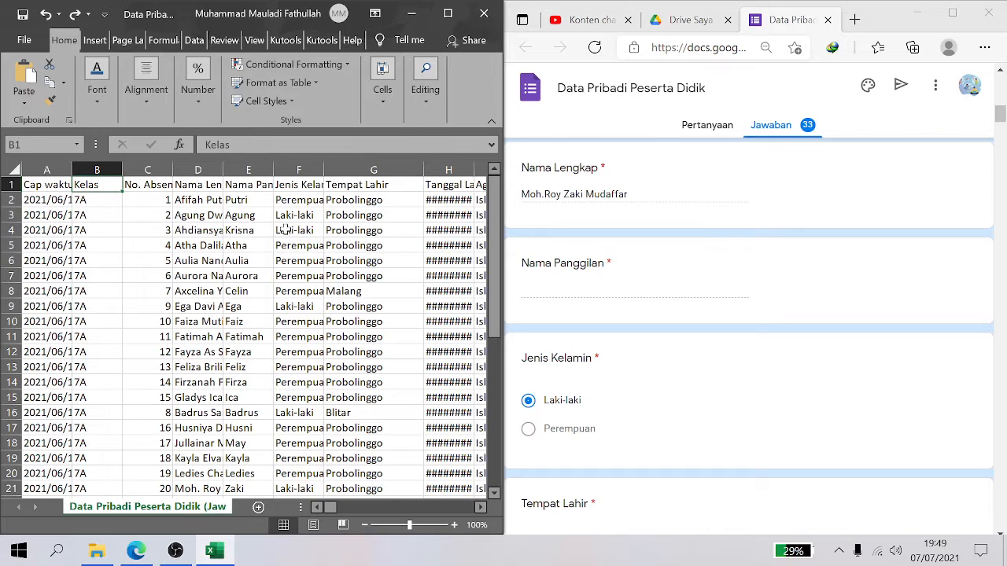
pyautogui.click(97, 170)
pyautogui.keyDown('ctrl'); pyautogui.click(48, 169); pyautogui.keyUp('ctrl')
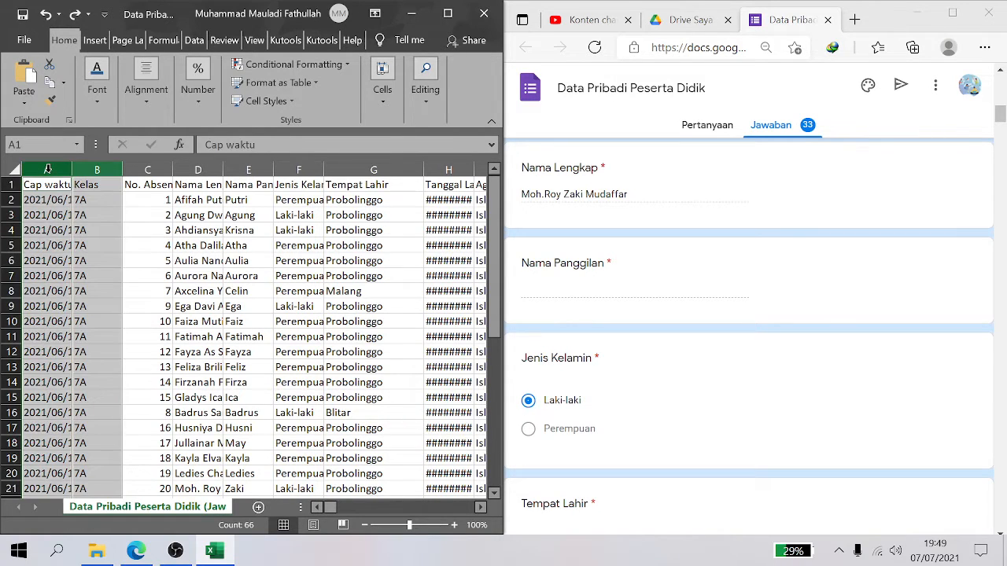
pyautogui.rightClick(99, 215)
pyautogui.moveTo(153, 401)
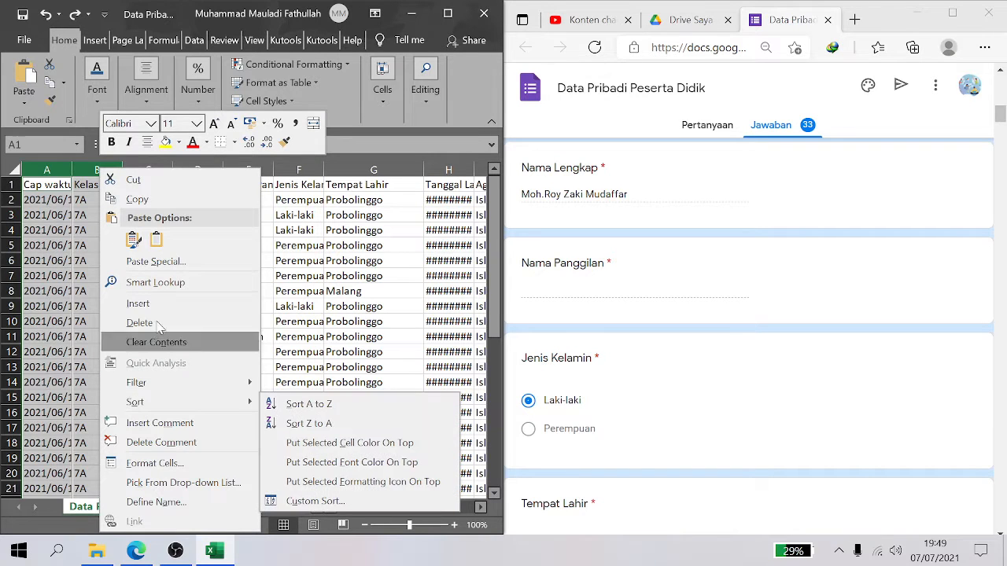
pyautogui.click(158, 322)
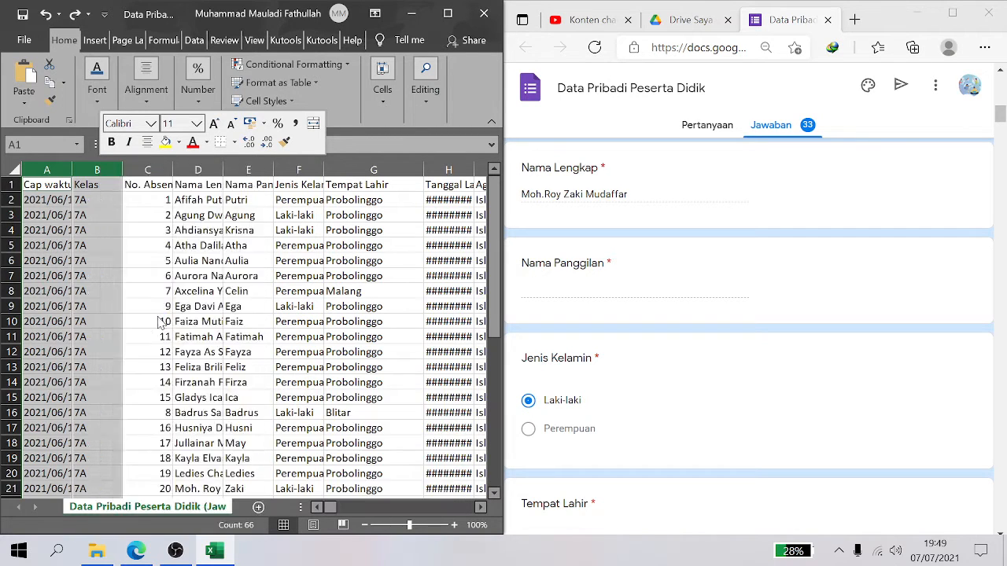
pyautogui.click(139, 246)
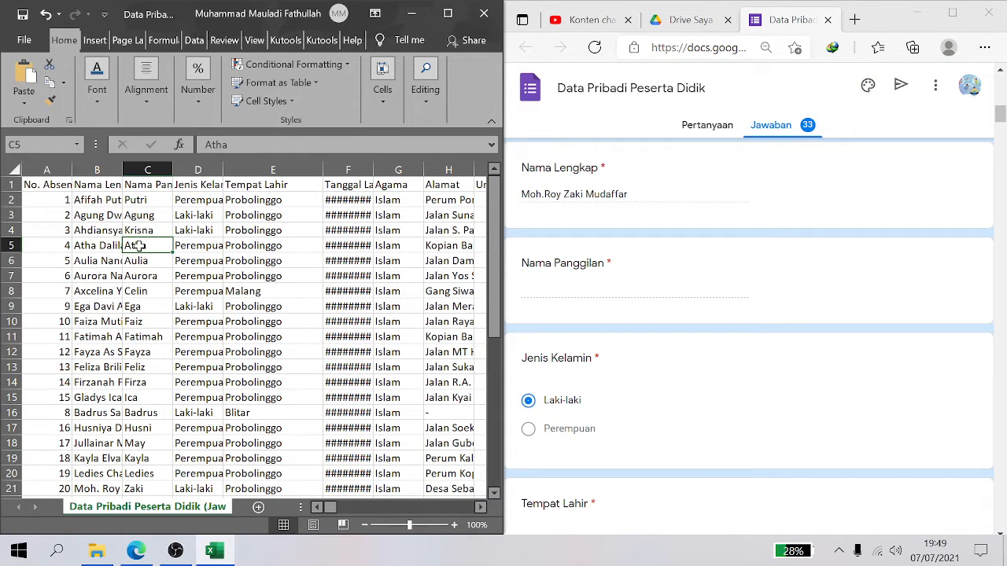
# Look through the student rows down to the last response and back up to the first entries
pyautogui.moveTo(494, 224); pyautogui.dragTo(324, 371)
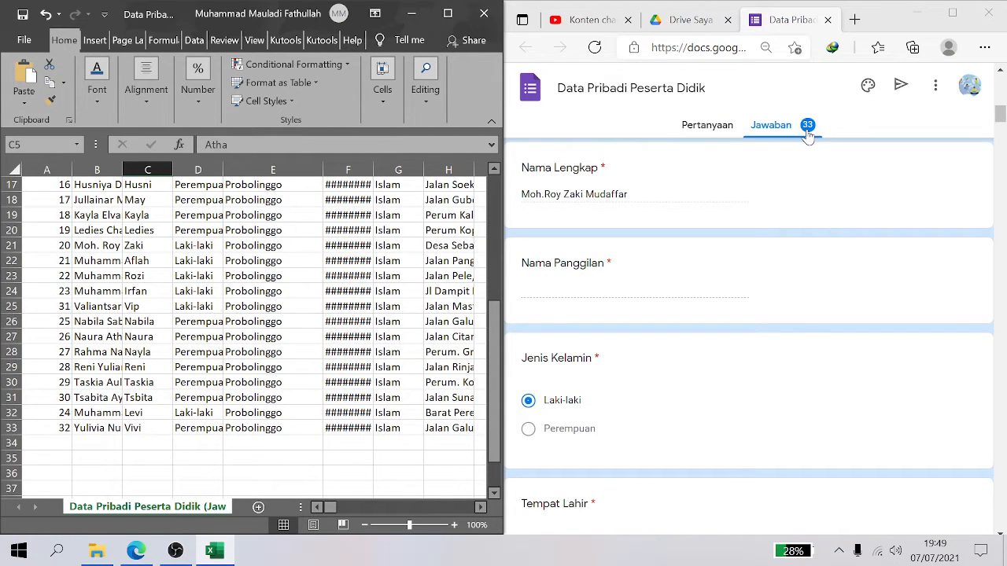
pyautogui.click(296, 272)
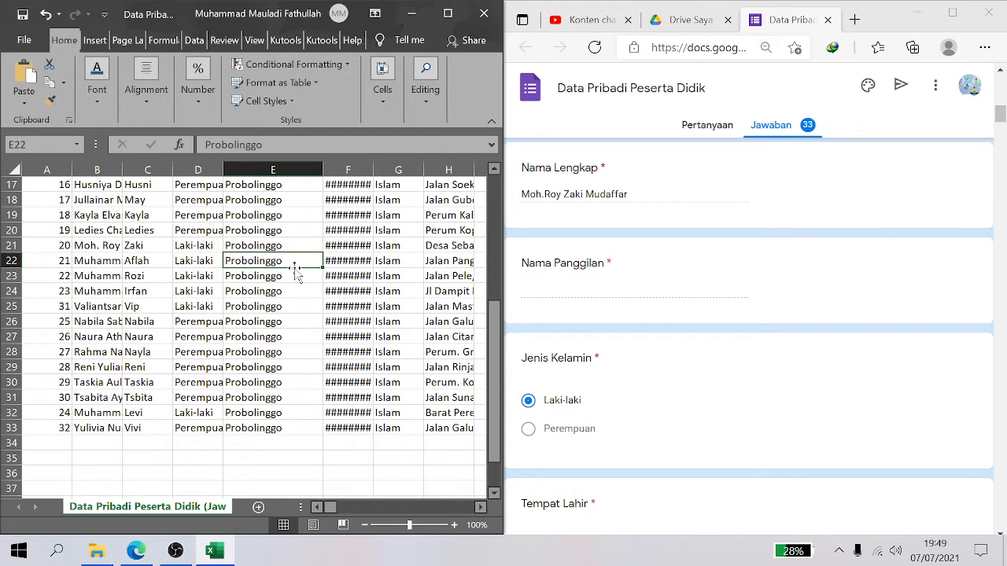
pyautogui.press('Up')
pyautogui.press('Up')
pyautogui.press('Up')
pyautogui.press('Up')
pyautogui.press('Up')
pyautogui.press('Up')
pyautogui.press('Up')
pyautogui.press('Up')
pyautogui.press('Up')
pyautogui.press('Up')
pyautogui.press('Up')
pyautogui.press('Up')
pyautogui.press('Up')
pyautogui.press('Up')
pyautogui.press('Up')
pyautogui.press('Up')
pyautogui.press('Up')
pyautogui.press('Up')
pyautogui.press('Up')
pyautogui.press('Up')
pyautogui.press('Up')
pyautogui.press('Up')
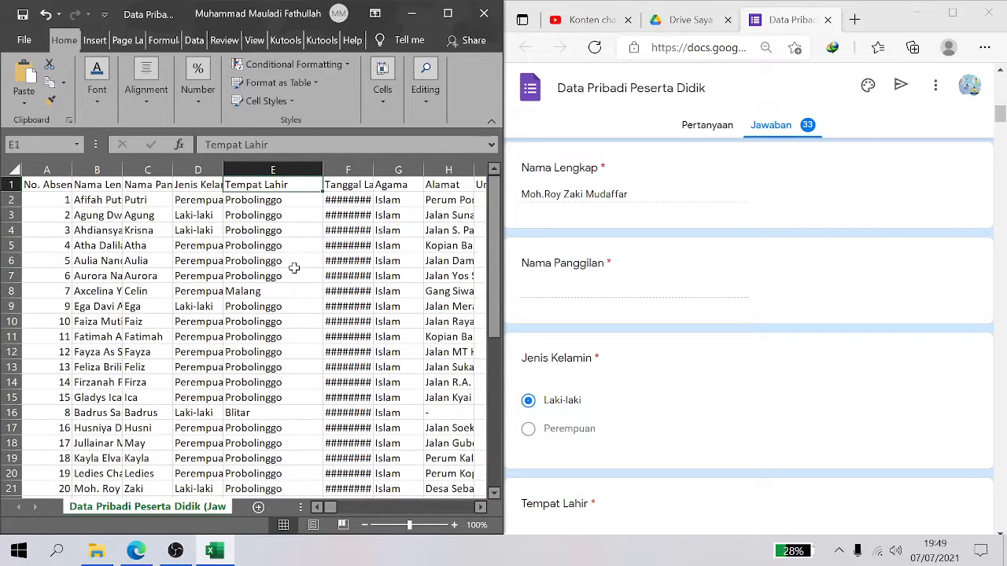
pyautogui.press('Down')
pyautogui.press('Down')
pyautogui.press('Left')
pyautogui.press('Left')
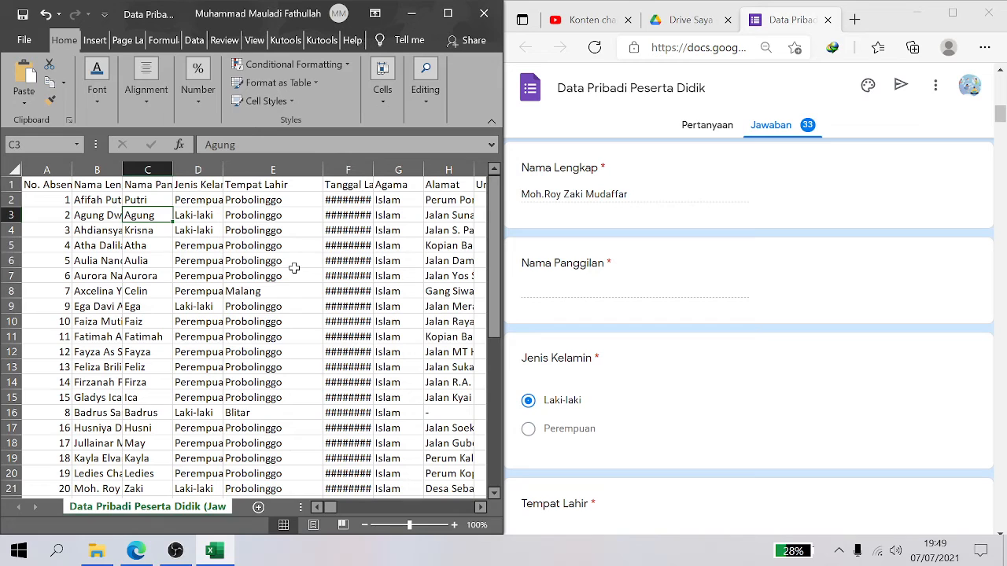
pyautogui.press('Left')
pyautogui.press('Up')
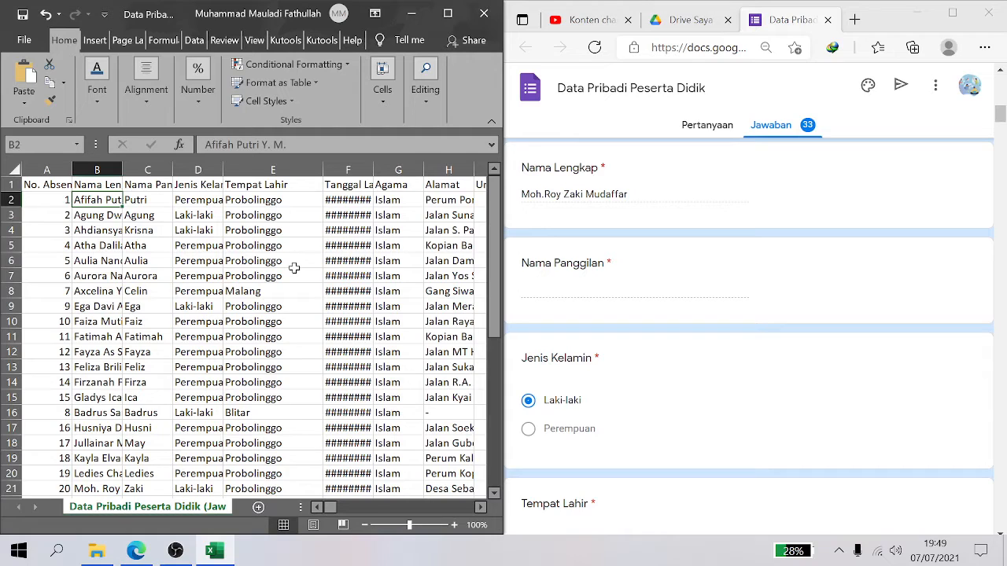
pyautogui.press('Right')
pyautogui.press('Down')
pyautogui.press('Down')
pyautogui.press('Down')
pyautogui.press('Down')
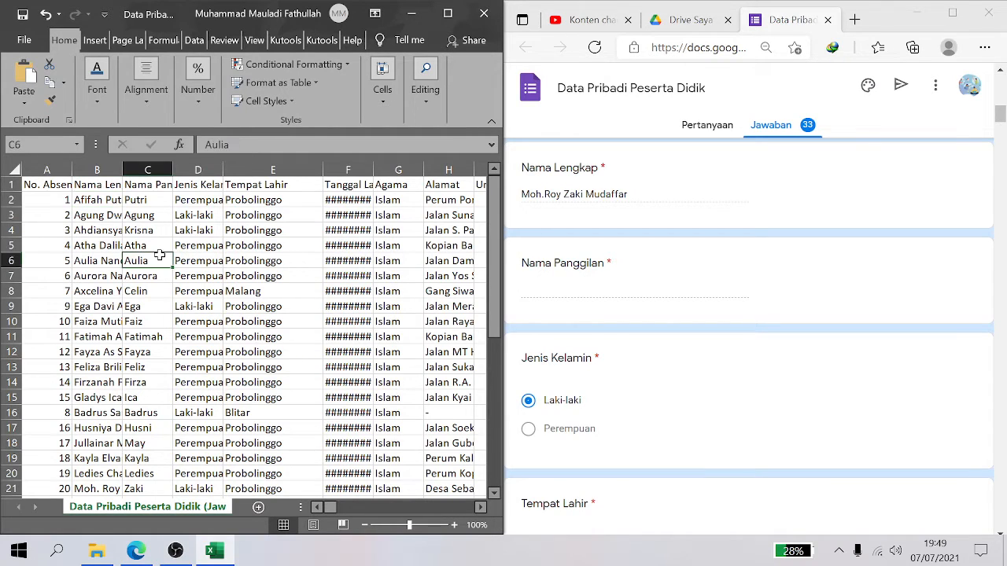
# Examine the response fields across row 7, including the father's data columns, and return to No. Absen
pyautogui.press('Down')
pyautogui.press('Right')
pyautogui.press('Right')
pyautogui.press('Right')
pyautogui.press('Right')
pyautogui.press('Right')
pyautogui.press('Right')
pyautogui.press('Right')
pyautogui.press('Right')
pyautogui.press('Right')
pyautogui.press('Right')
pyautogui.press('Right')
pyautogui.press('Right')
pyautogui.press('Right')
pyautogui.press('Right')
pyautogui.press('Right')
pyautogui.press('Right')
pyautogui.press('Right')
pyautogui.press('Right')
pyautogui.press('Right')
pyautogui.press('Right')
pyautogui.press('Right')
pyautogui.press('Right')
pyautogui.press('Right')
pyautogui.press('Right')
pyautogui.press('Right')
pyautogui.press('Right')
pyautogui.press('Right')
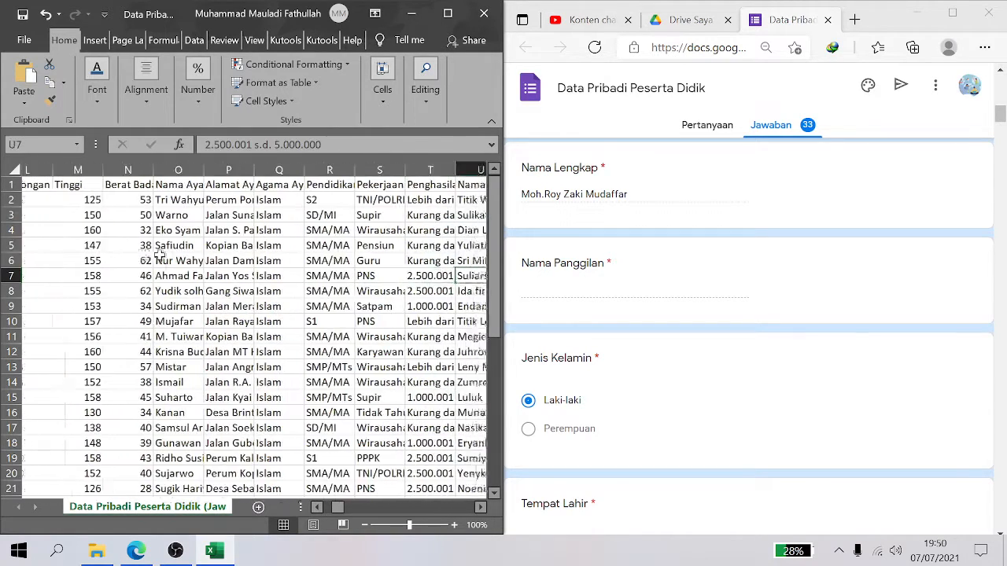
pyautogui.press('Left')
pyautogui.press('Left')
pyautogui.press('Left')
pyautogui.press('Left')
pyautogui.press('Left')
pyautogui.press('Left')
pyautogui.press('Left')
pyautogui.press('Left')
pyautogui.press('Left')
pyautogui.press('Left')
pyautogui.press('Left')
pyautogui.press('Left')
pyautogui.press('Left')
pyautogui.press('Left')
pyautogui.press('Left')
pyautogui.press('Left')
pyautogui.press('Left')
pyautogui.press('Left')
pyautogui.press('Left')
pyautogui.press('Left')
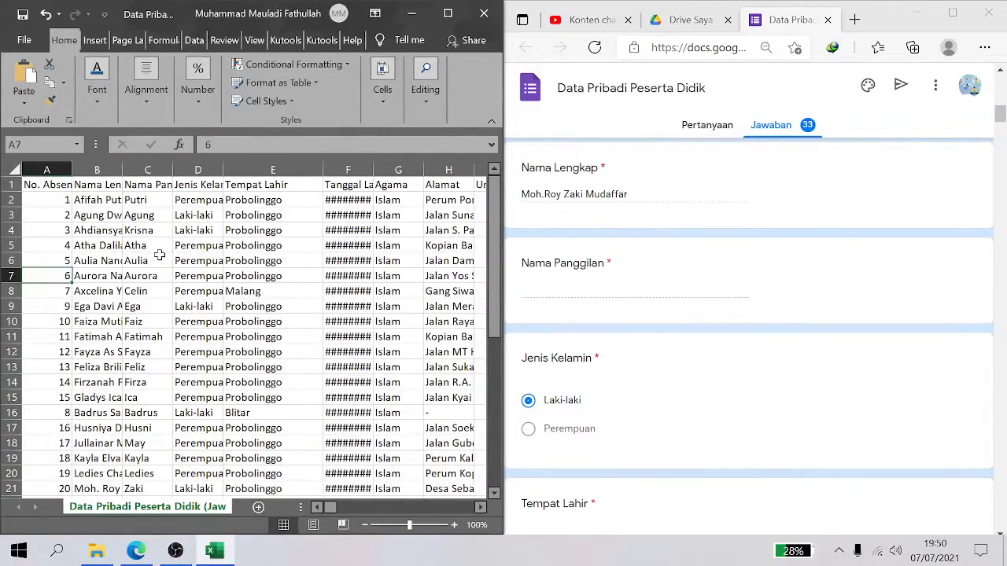
pyautogui.click(134, 235)
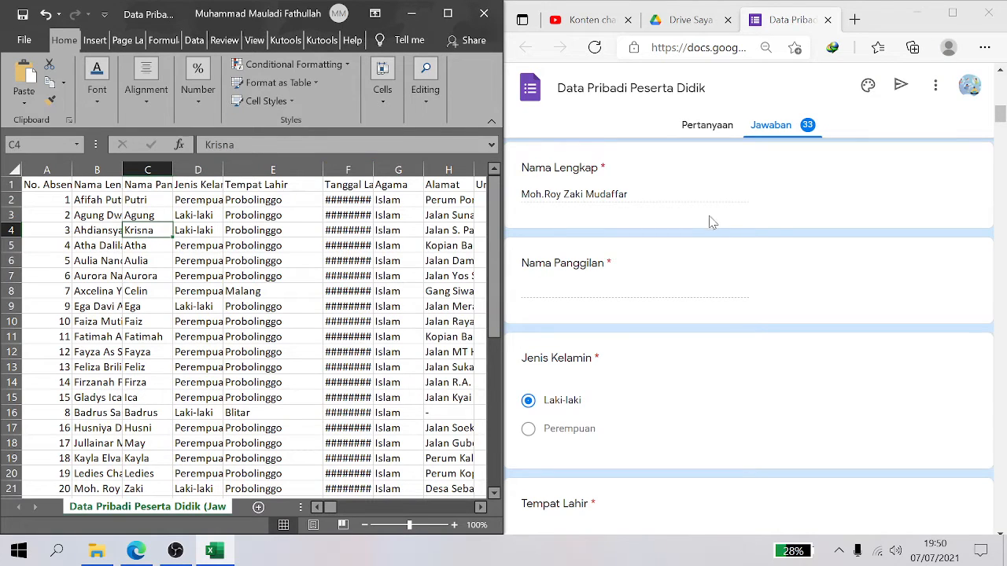
# Maximize the workbook window and sort the data range A2:BC33 in ascending order by No. Absen
pyautogui.click(459, 24)
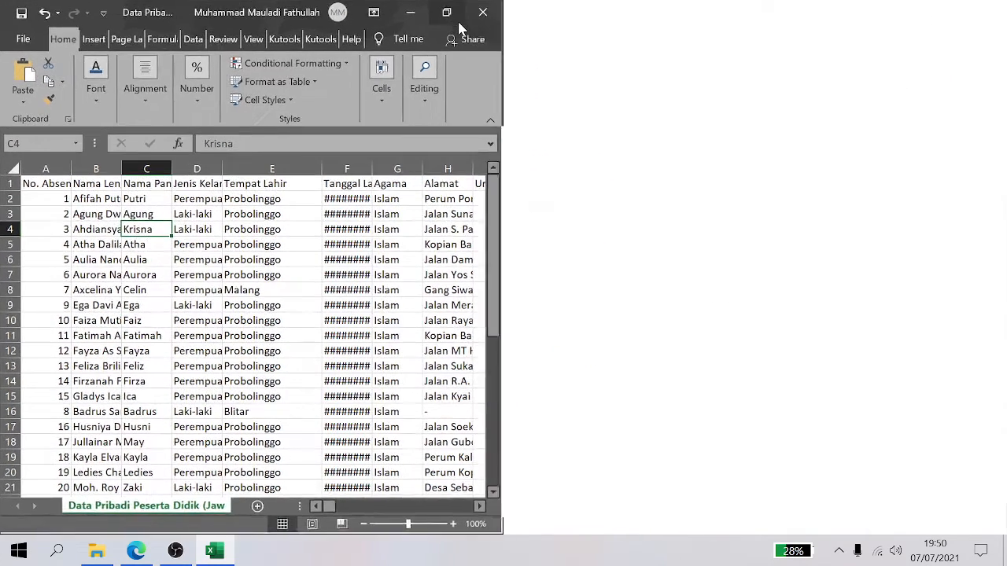
pyautogui.click(393, 258)
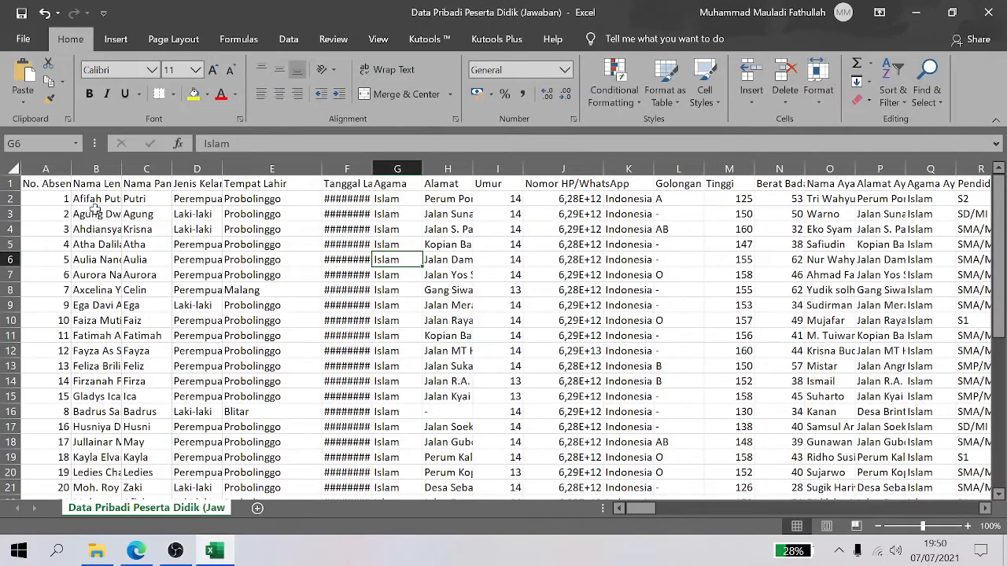
pyautogui.moveTo(66, 199); pyautogui.dragTo(607, 473)
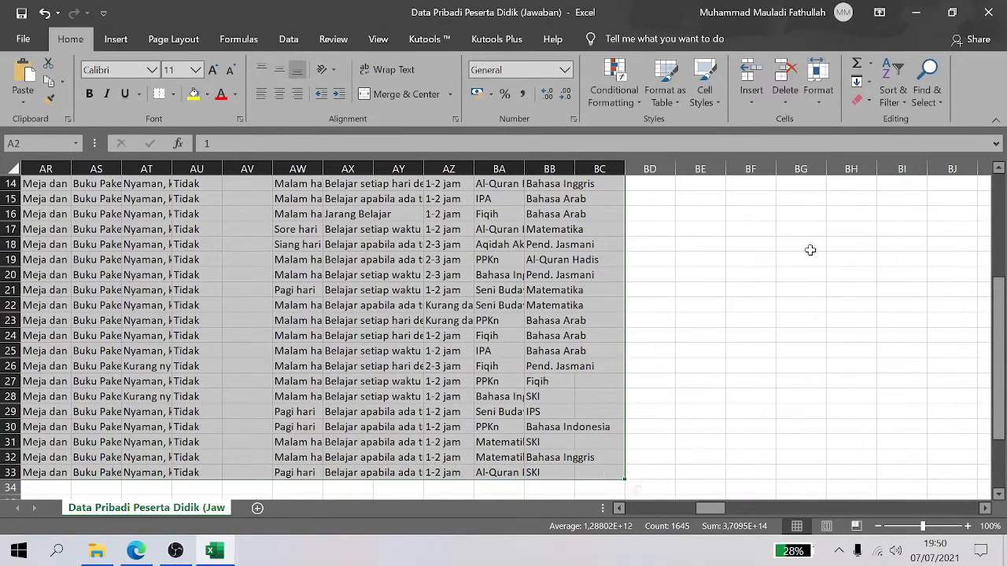
pyautogui.click(893, 96)
pyautogui.click(901, 123)
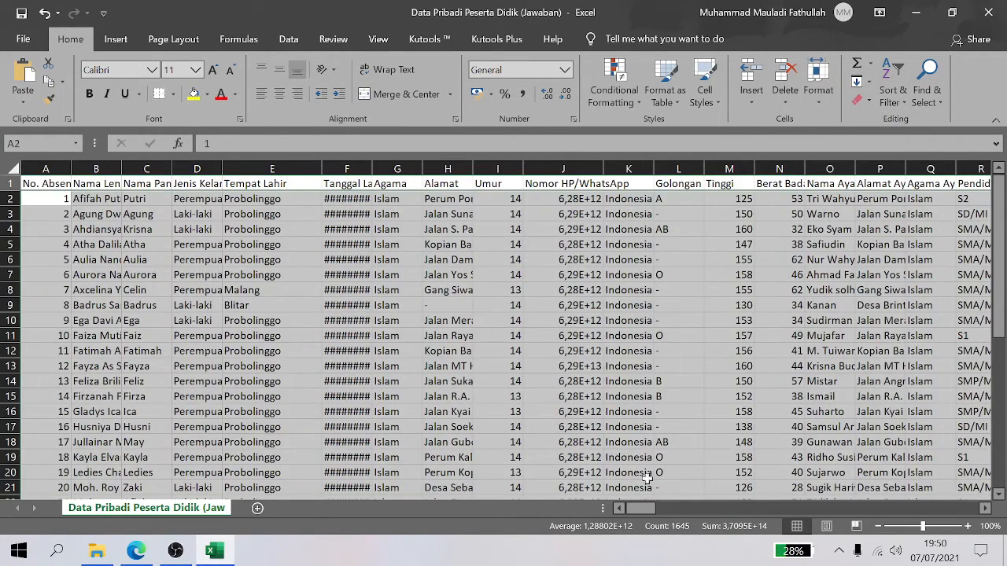
pyautogui.click(101, 307)
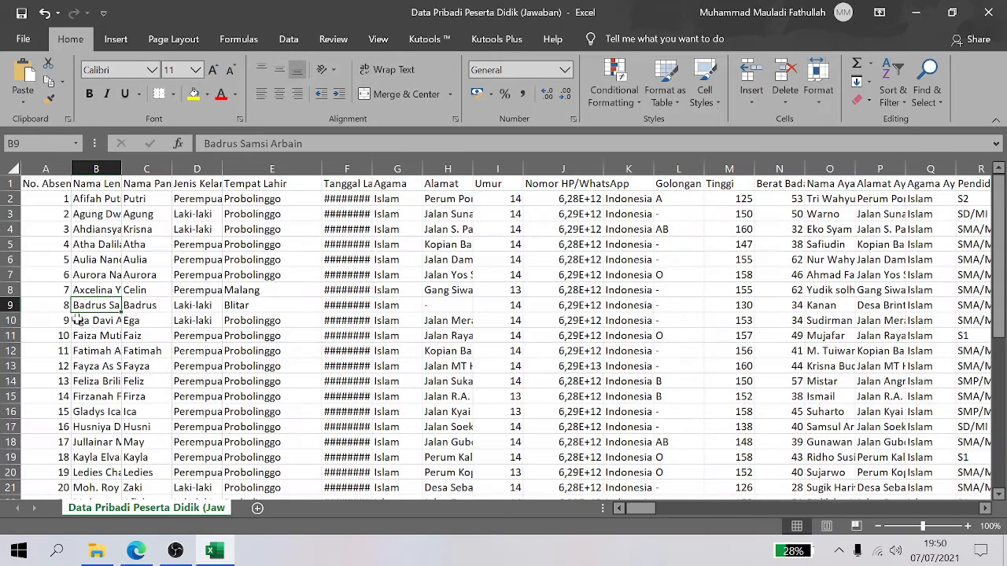
# Tile the workbook side by side with the browser window showing the Data Pribadi Peserta Didik form
pyautogui.press('super+Left')
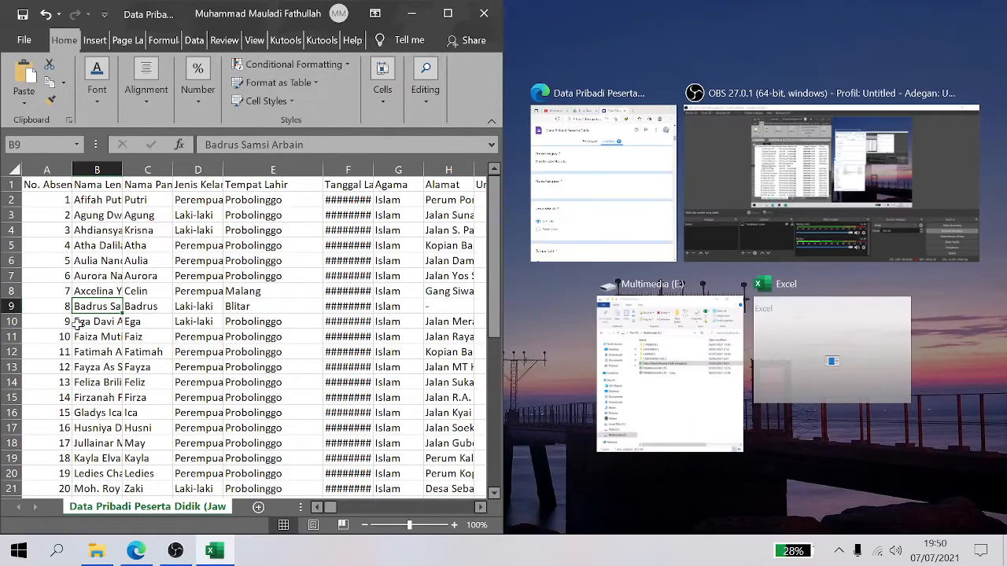
pyautogui.press('Return')
pyautogui.click(126, 230)
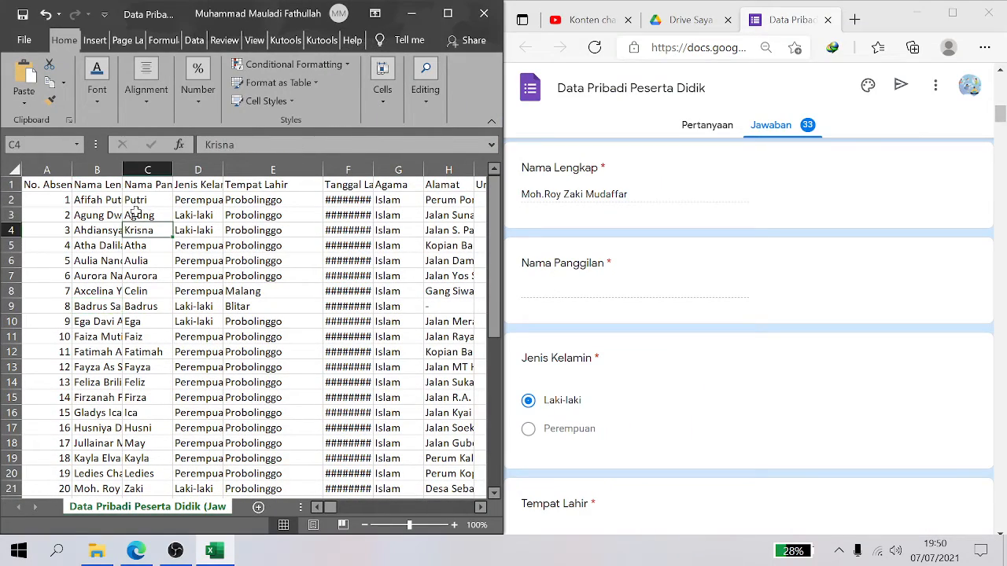
# Correct the spelling of the heading in C1 to "Nama Panggilan"
pyautogui.click(136, 197)
pyautogui.click(157, 184)
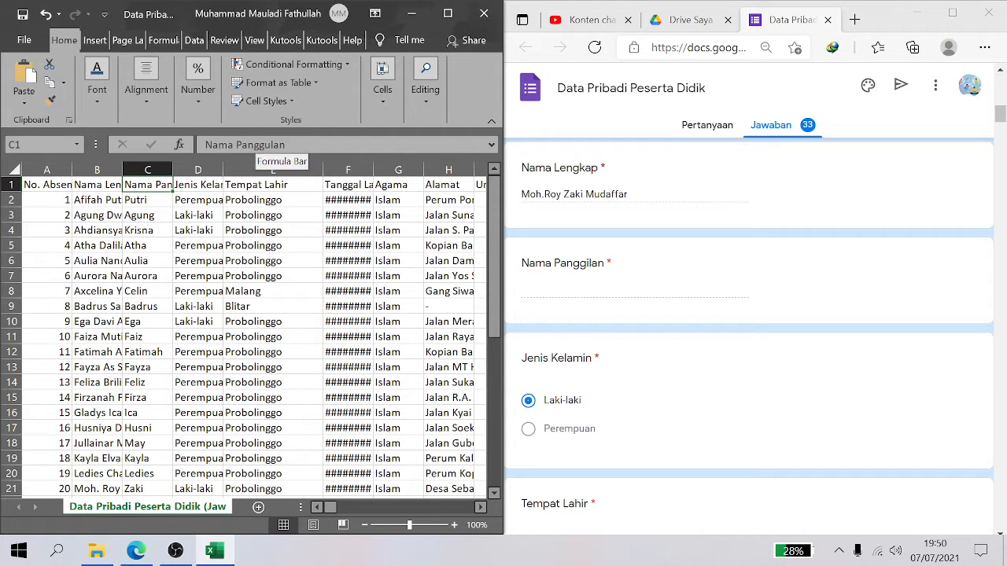
pyautogui.click(290, 147)
pyautogui.press('Left')
pyautogui.press('Left')
pyautogui.press('Left')
pyautogui.press('BackSpace')
pyautogui.write('i')
pyautogui.press('Return')
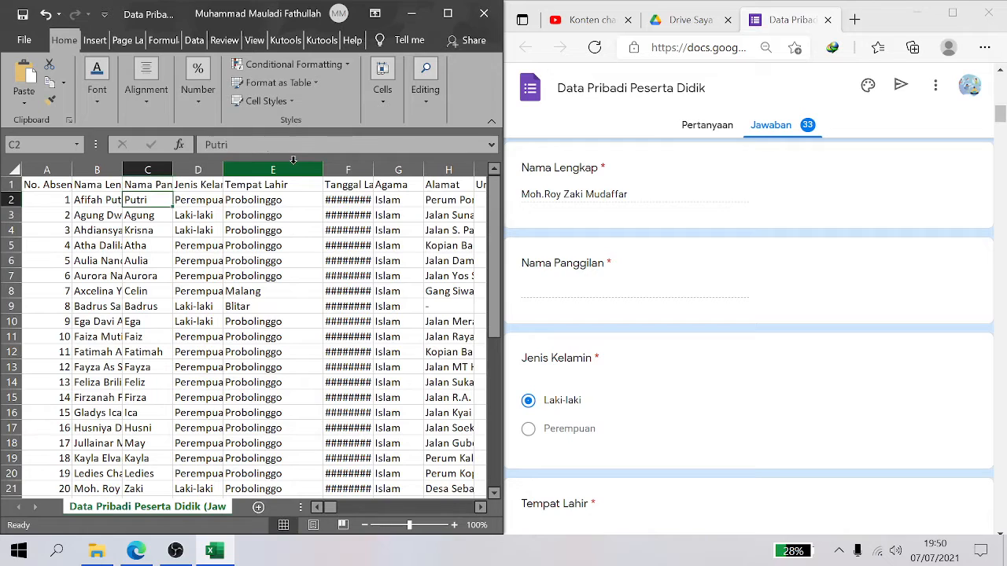
pyautogui.press('Up')
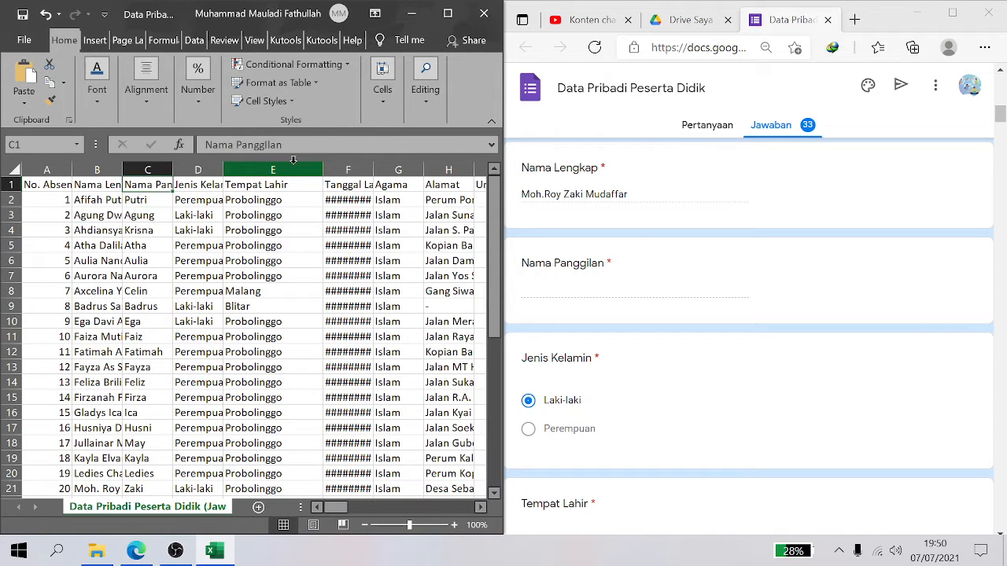
# Check the row 1 headings from Jenis Kelamin through Alamat, ending on the Tanggal Lahir heading
pyautogui.press('Right')
pyautogui.press('Right')
pyautogui.press('Right')
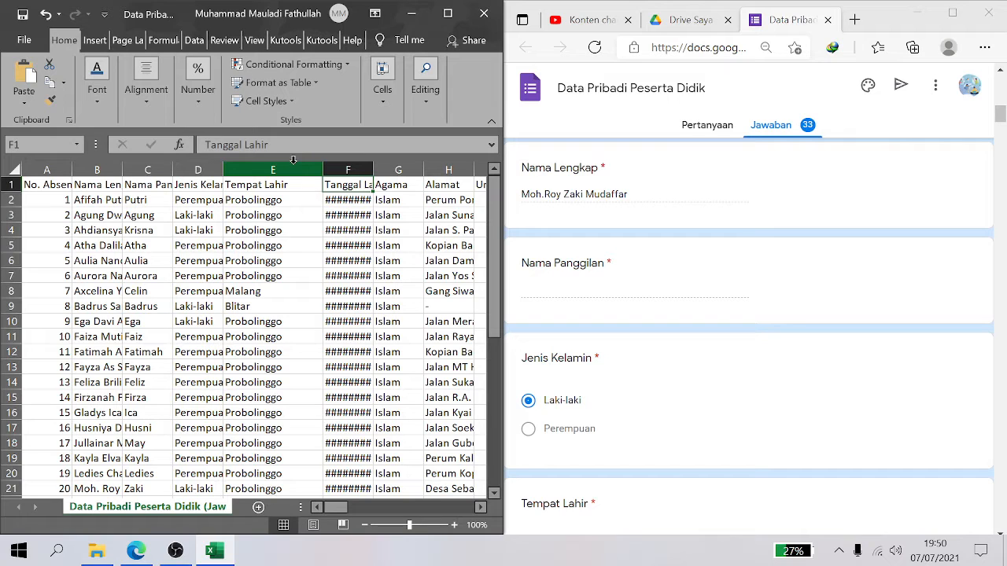
pyautogui.press('Right')
pyautogui.press('Right')
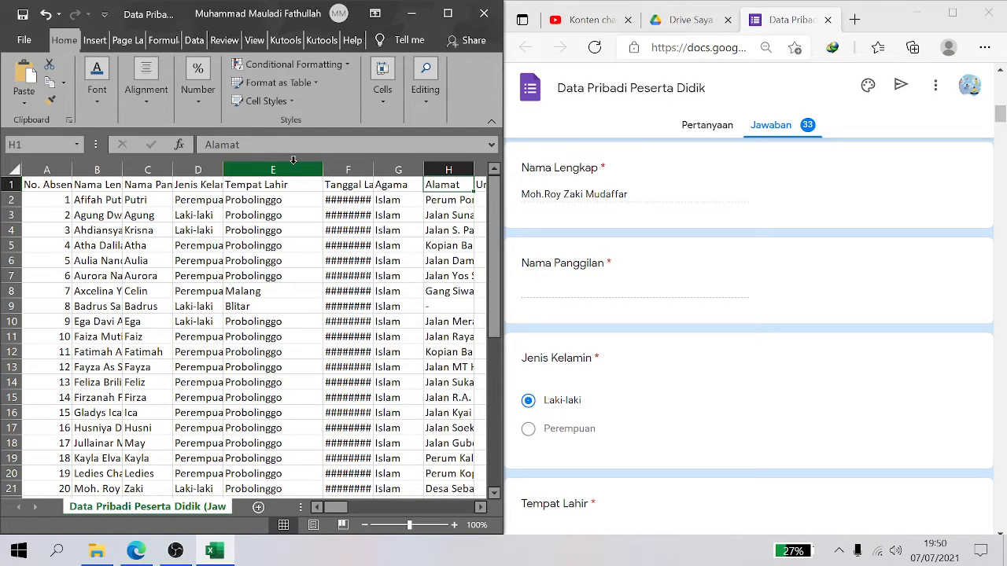
pyautogui.click(278, 189)
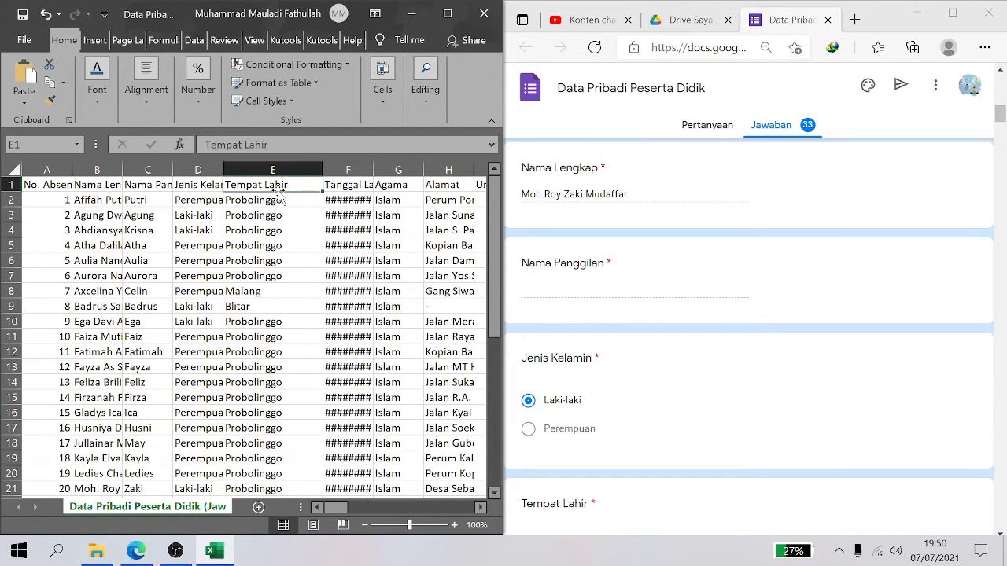
pyautogui.click(338, 192)
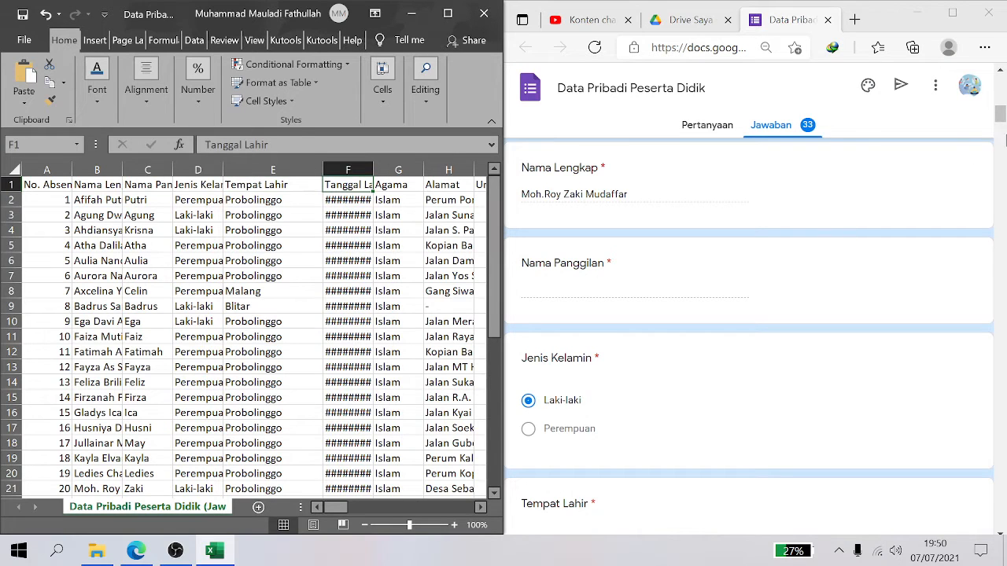
# Widen column F of the worksheet so the full Tanggal Lahir dates fit
pyautogui.click(1005, 138)
pyautogui.scroll(-2, 977, 134)
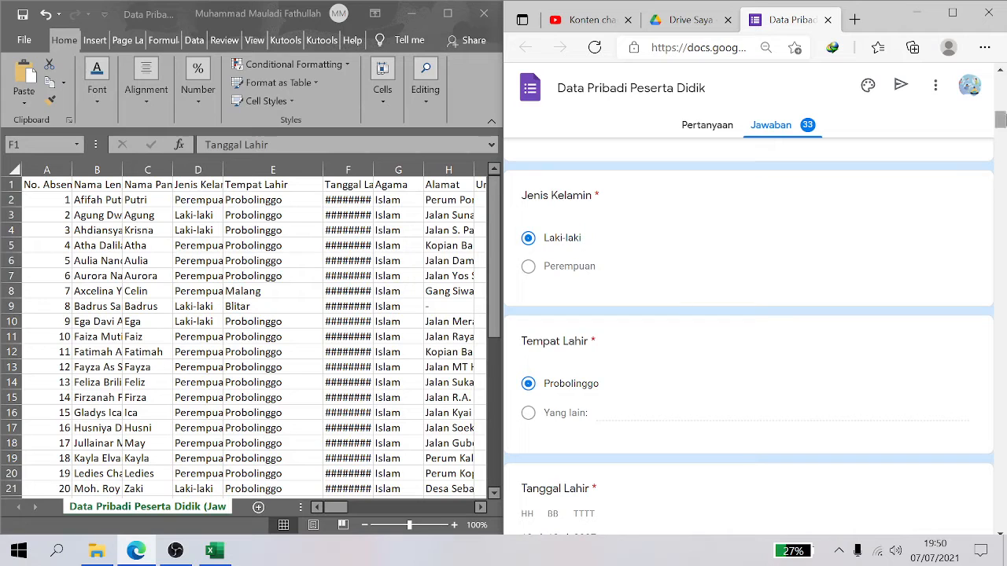
pyautogui.scroll(-2, 1002, 126)
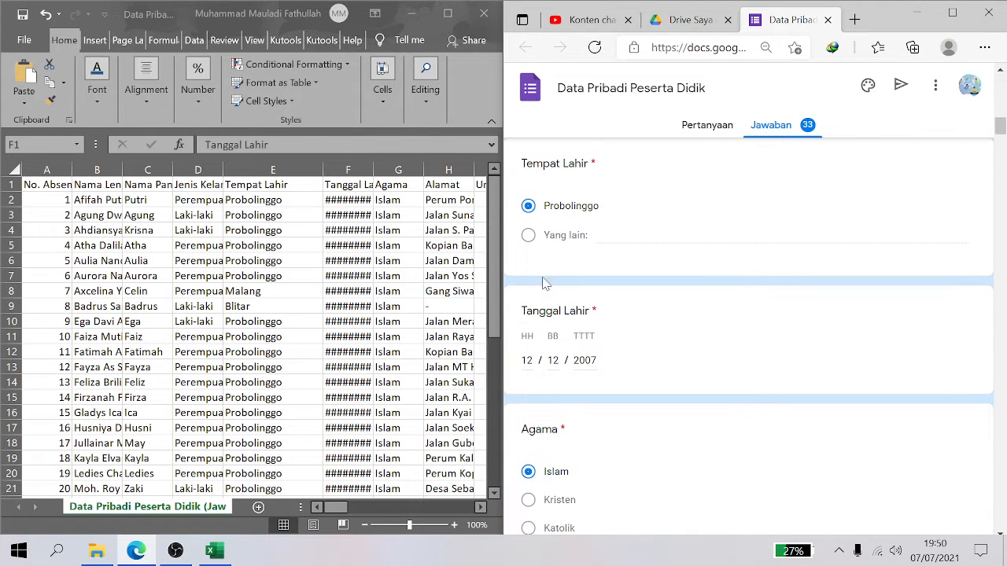
pyautogui.click(285, 292)
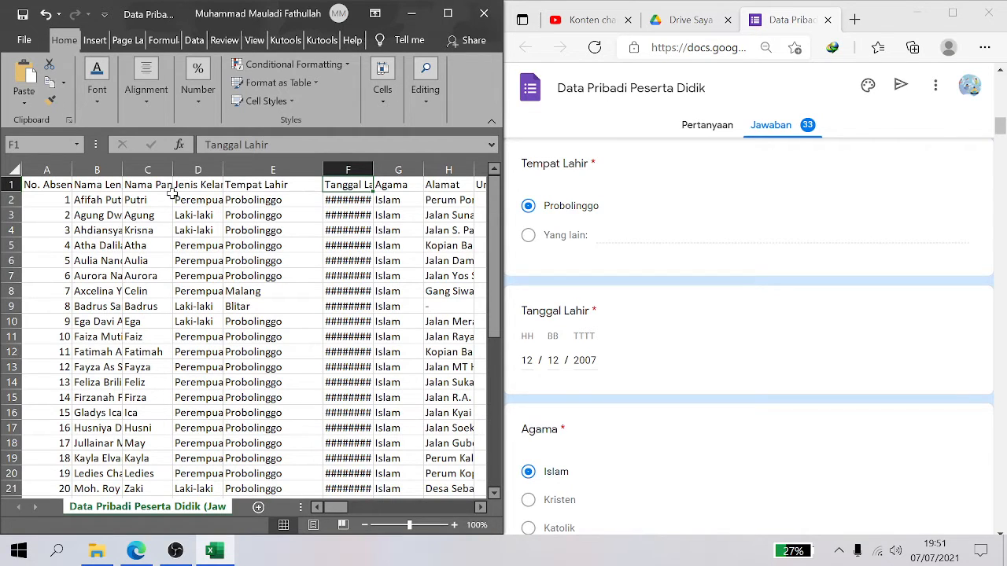
pyautogui.click(91, 202)
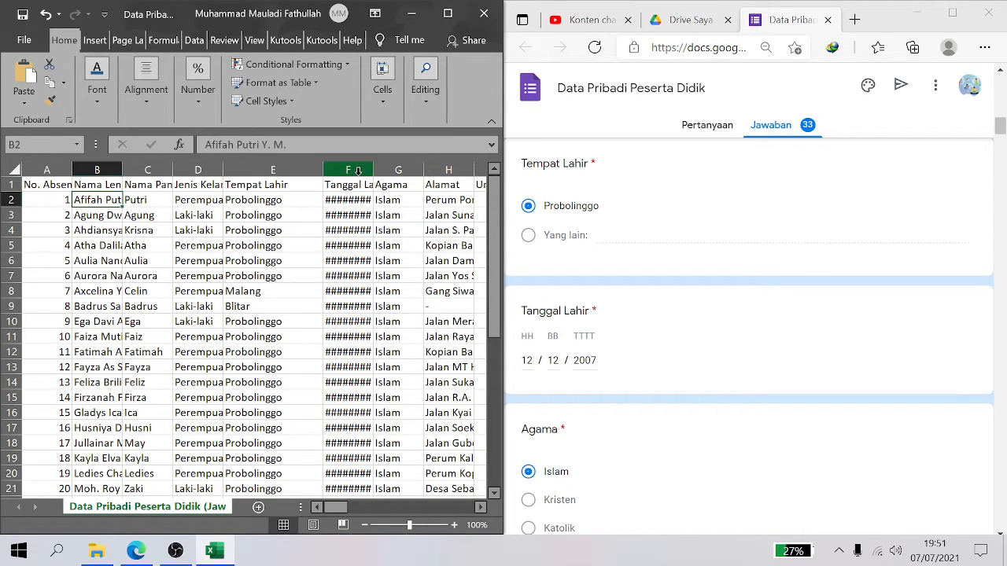
pyautogui.moveTo(370, 171); pyautogui.dragTo(442, 173)
pyautogui.click(398, 215)
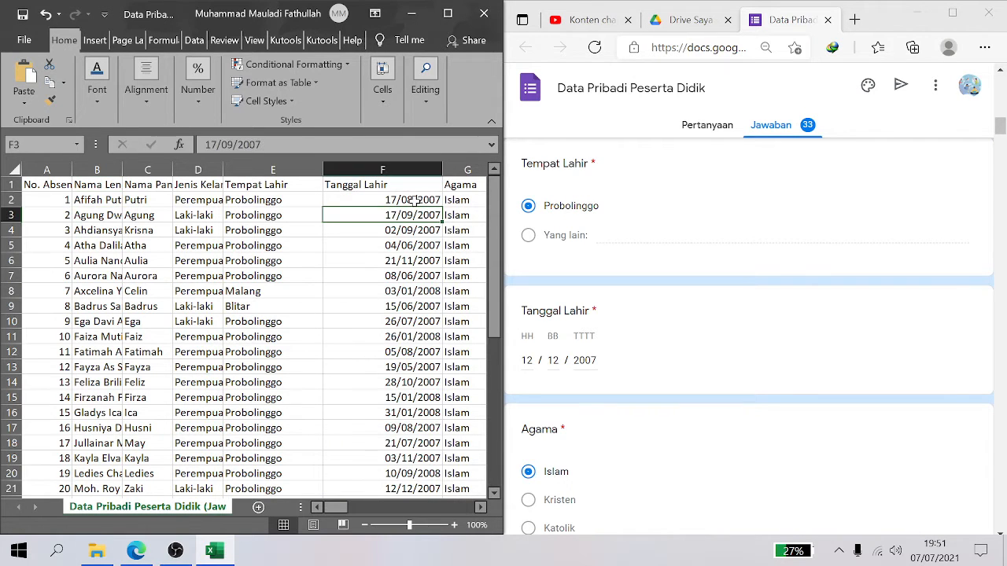
pyautogui.moveTo(496, 236); pyautogui.dragTo(491, 155)
# Format the whole Tanggal Lahir column as Date with the Indonesian locale
pyautogui.click(401, 169)
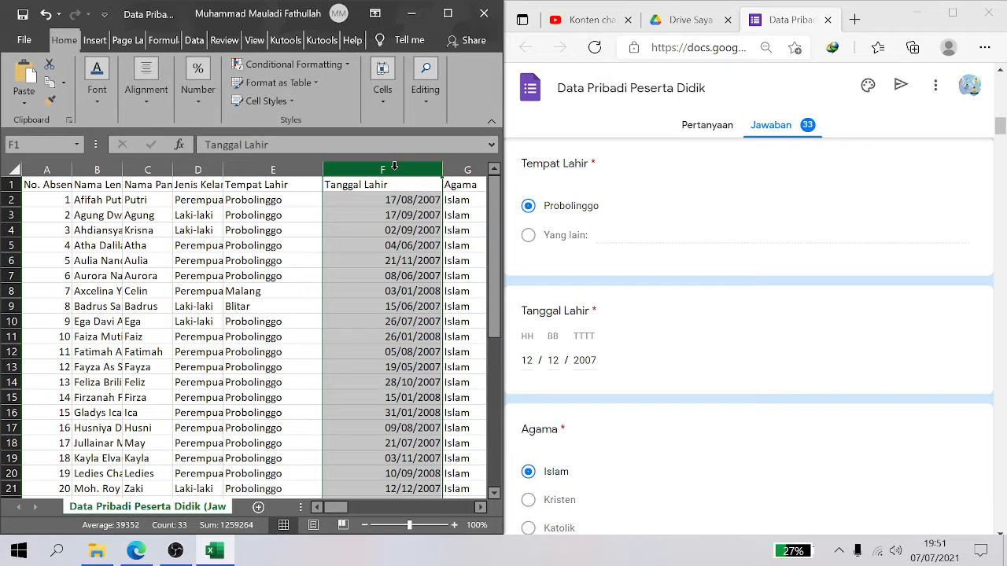
pyautogui.rightClick(401, 169)
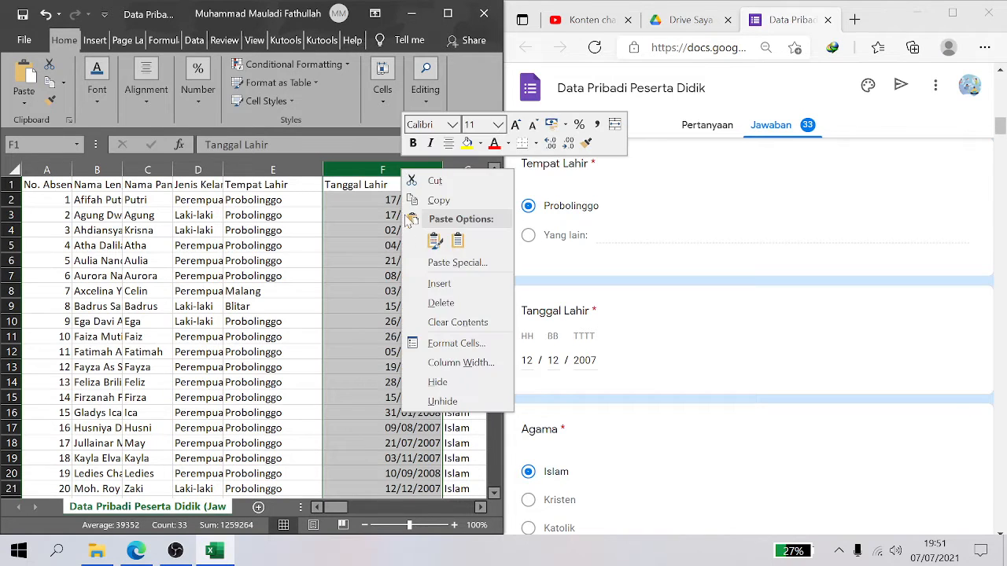
pyautogui.click(455, 343)
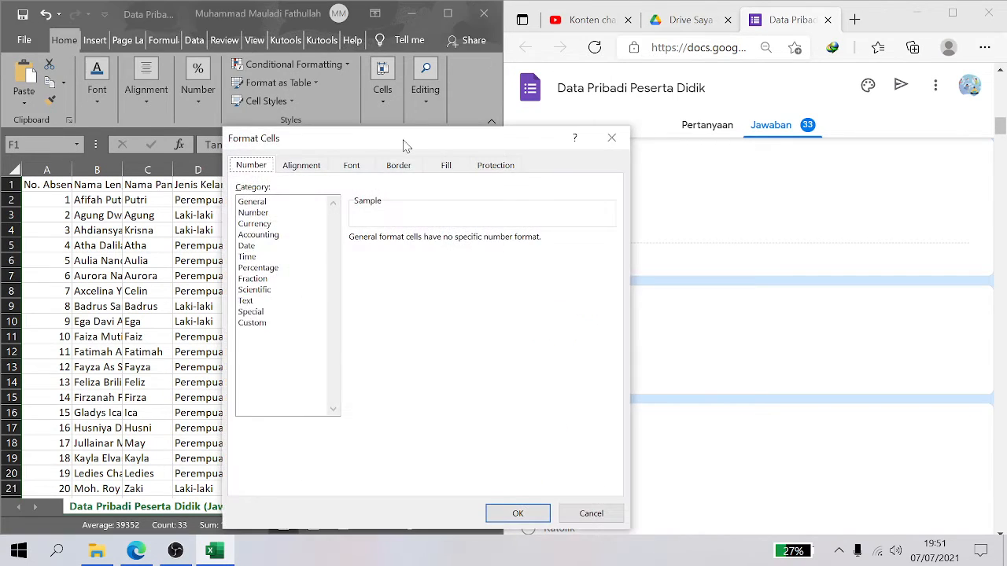
pyautogui.moveTo(404, 146); pyautogui.dragTo(822, 104)
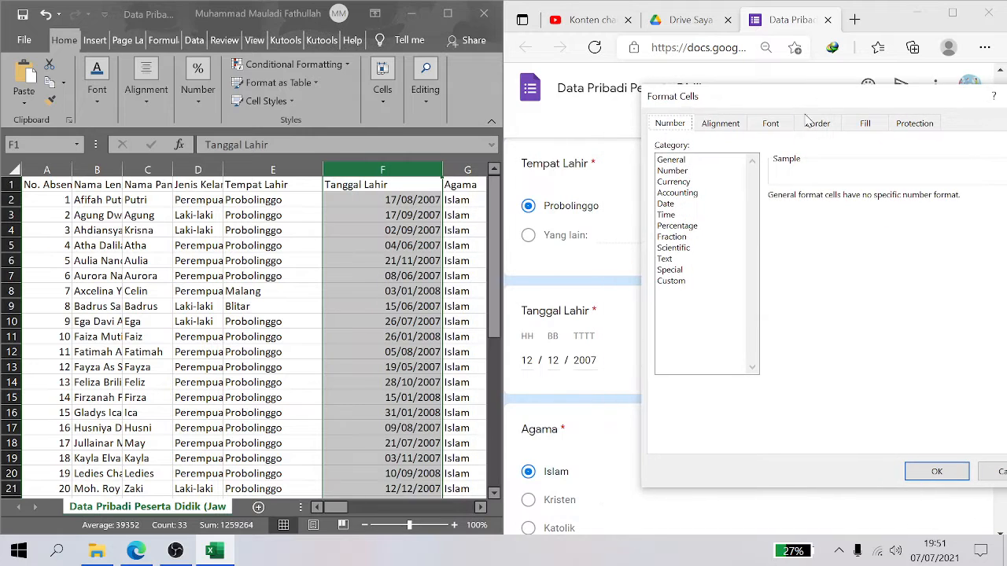
pyautogui.click(674, 214)
pyautogui.click(673, 205)
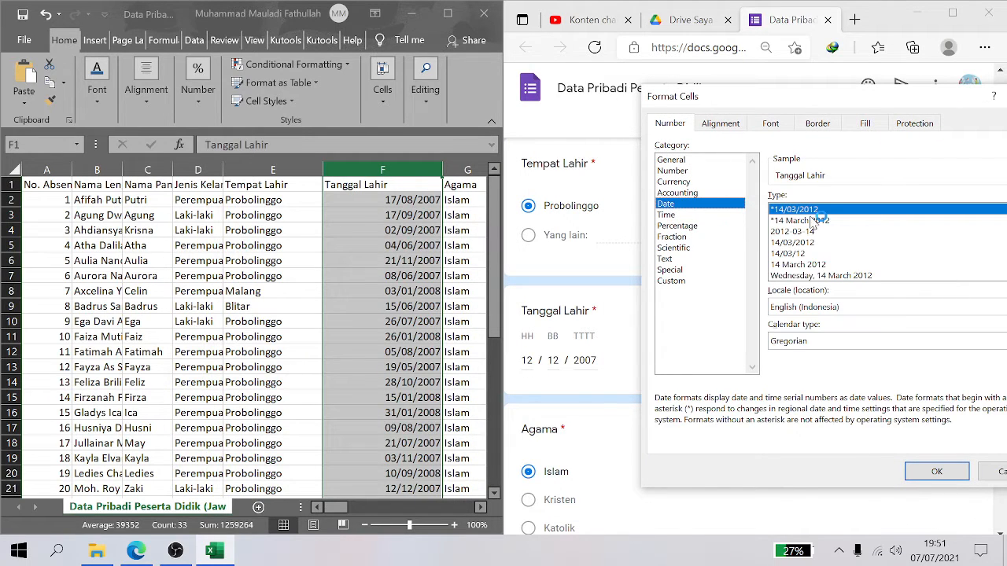
pyautogui.click(807, 307)
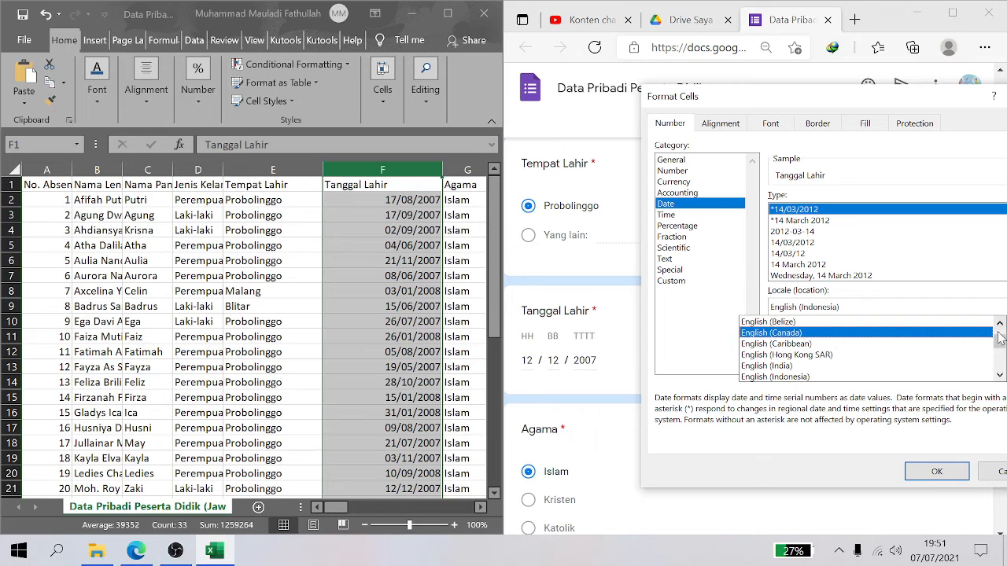
pyautogui.moveTo(1001, 337); pyautogui.dragTo(1001, 350)
pyautogui.press('Down')
pyautogui.press('Down')
pyautogui.press('Down')
pyautogui.press('Down')
pyautogui.press('Down')
pyautogui.press('Down')
pyautogui.press('Down')
pyautogui.press('Down')
pyautogui.press('Down')
pyautogui.press('Down')
pyautogui.press('Down')
pyautogui.press('Down')
pyautogui.press('Down')
pyautogui.press('Down')
pyautogui.press('Down')
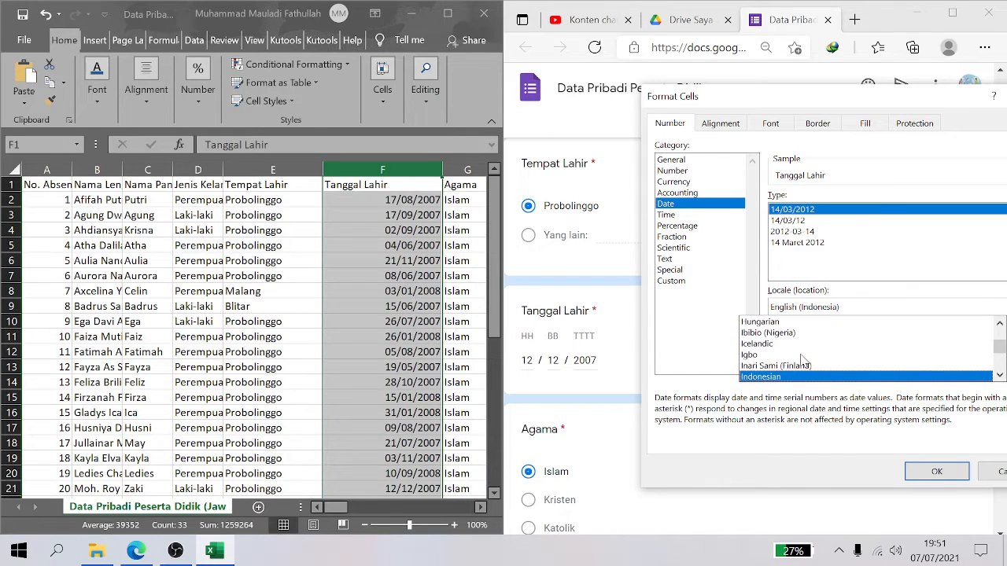
pyautogui.press('Down')
pyautogui.press('Down')
pyautogui.press('Down')
pyautogui.click(932, 471)
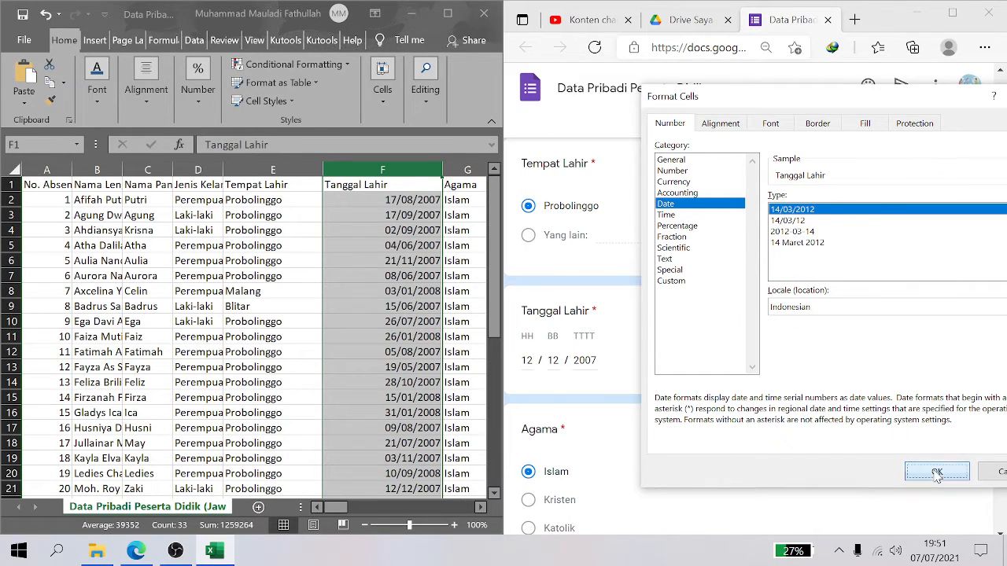
pyautogui.click(932, 472)
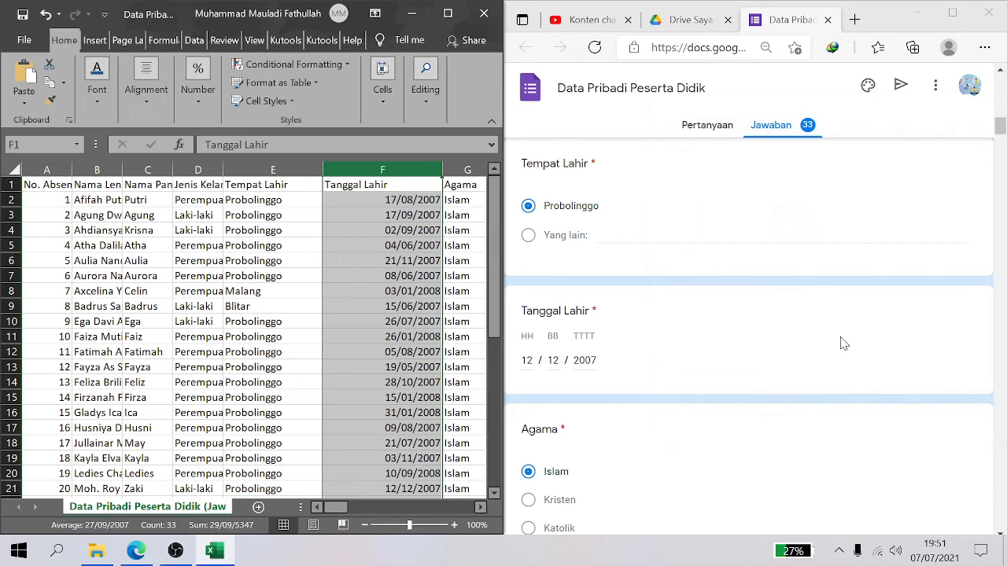
# Change the date type of the Tanggal Lahir column to the long format 14 Maret 2012
pyautogui.rightClick(391, 266)
pyautogui.click(442, 441)
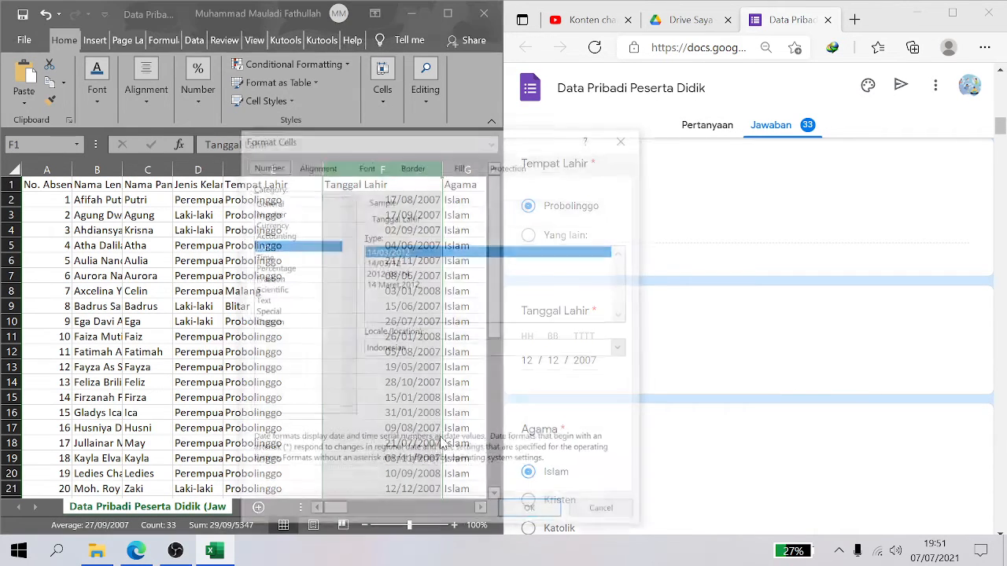
pyautogui.moveTo(440, 149); pyautogui.dragTo(762, 119)
pyautogui.click(724, 253)
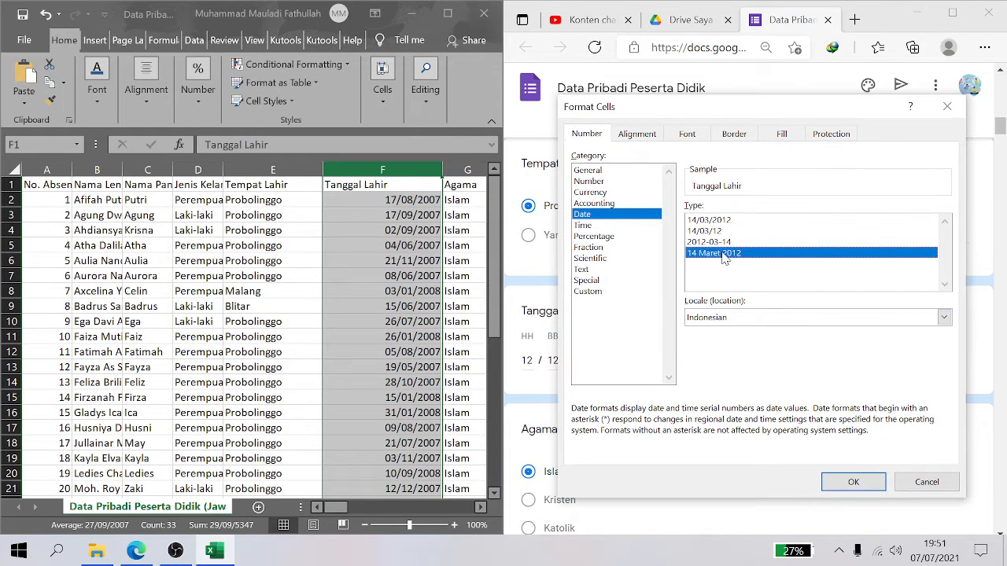
pyautogui.click(853, 481)
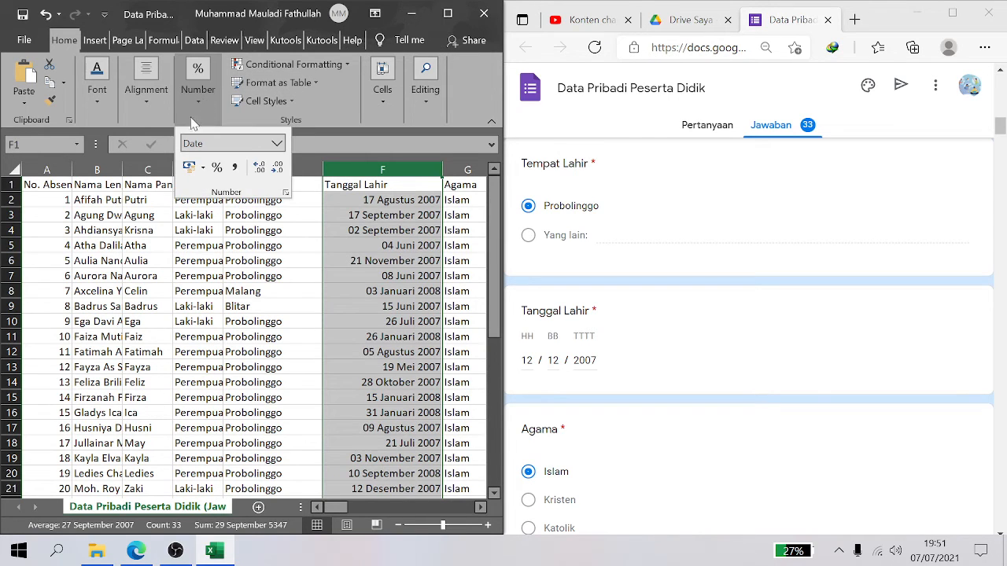
# Left-align the dates in the Tanggal Lahir column
pyautogui.click(145, 88)
pyautogui.click(135, 169)
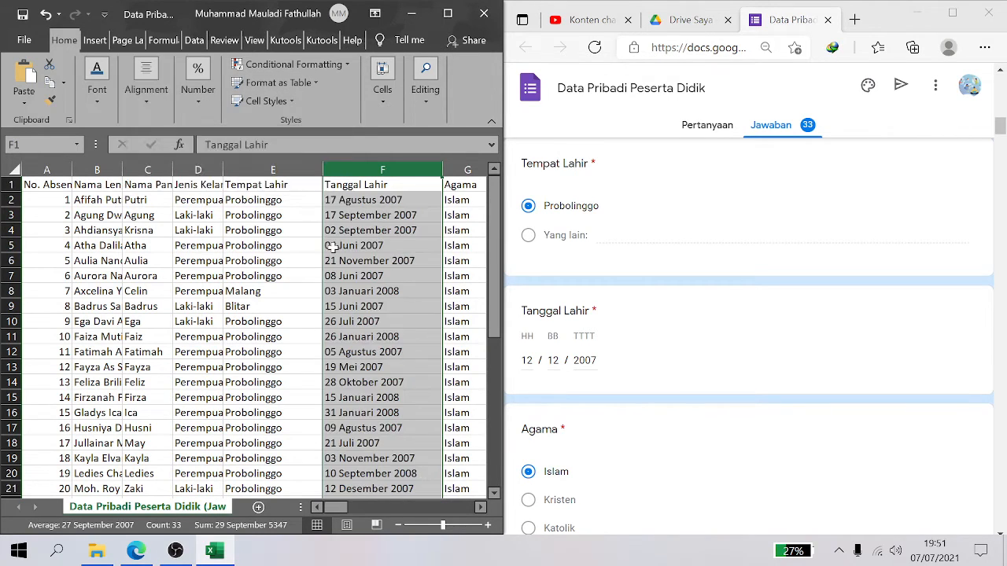
pyautogui.click(402, 289)
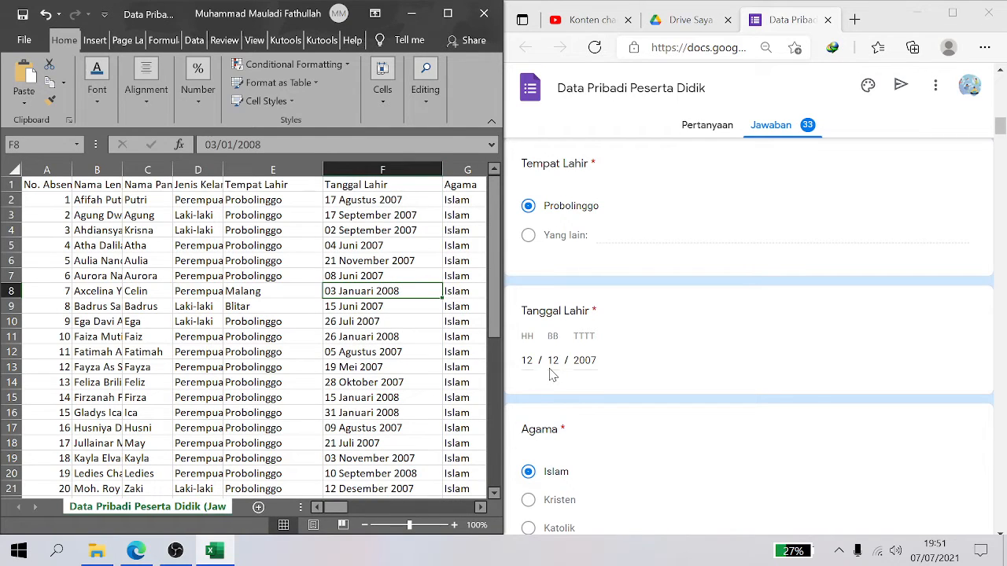
# Check the Agama, Alamat and Umur columns of the sheet against the Agama and Alamat questions in the form
pyautogui.press('Right')
pyautogui.press('Right')
pyautogui.press('Right')
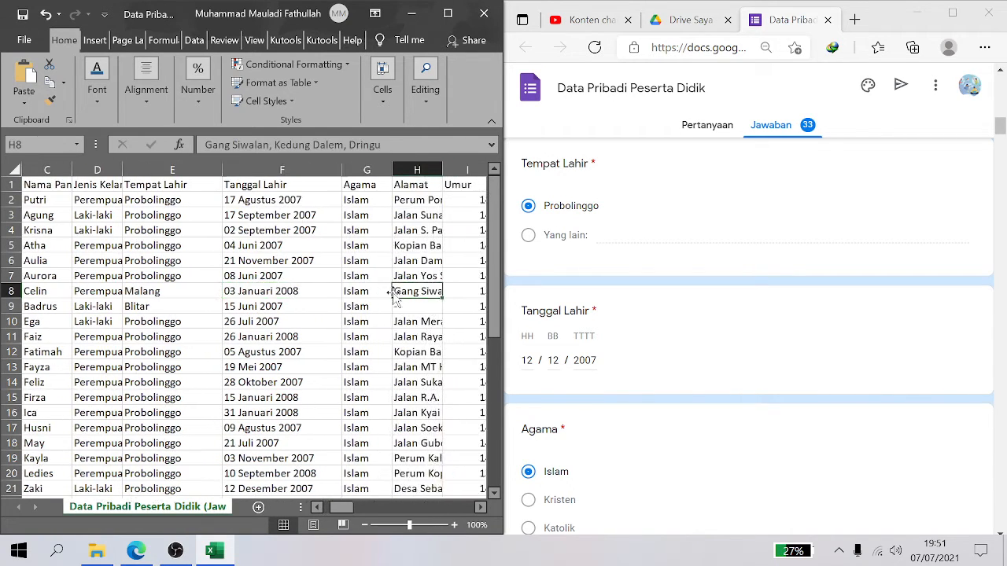
pyautogui.press('Right')
pyautogui.press('Right')
pyautogui.press('Left')
pyautogui.press('Left')
pyautogui.press('Up')
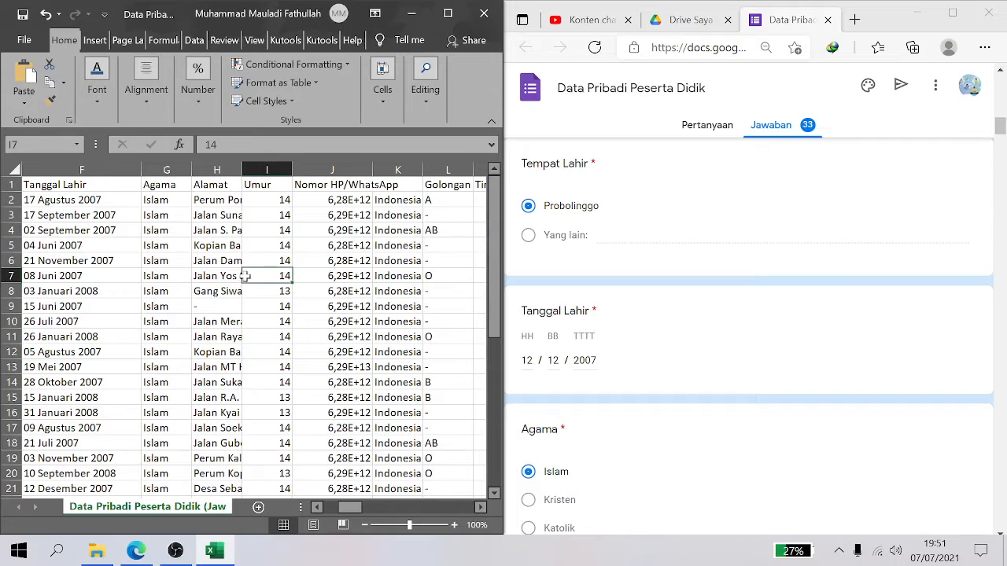
pyautogui.moveTo(1004, 125); pyautogui.dragTo(1004, 132)
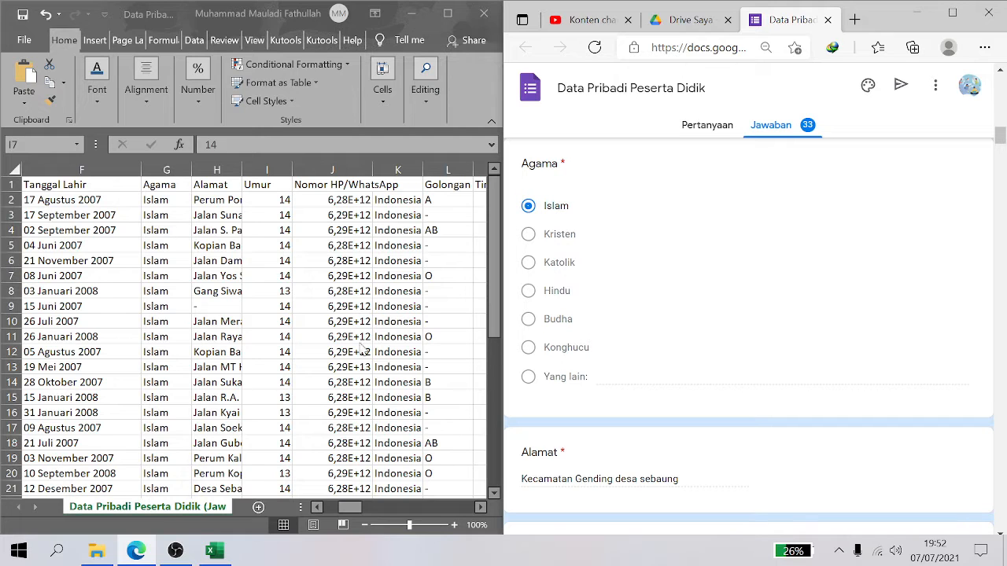
pyautogui.click(167, 321)
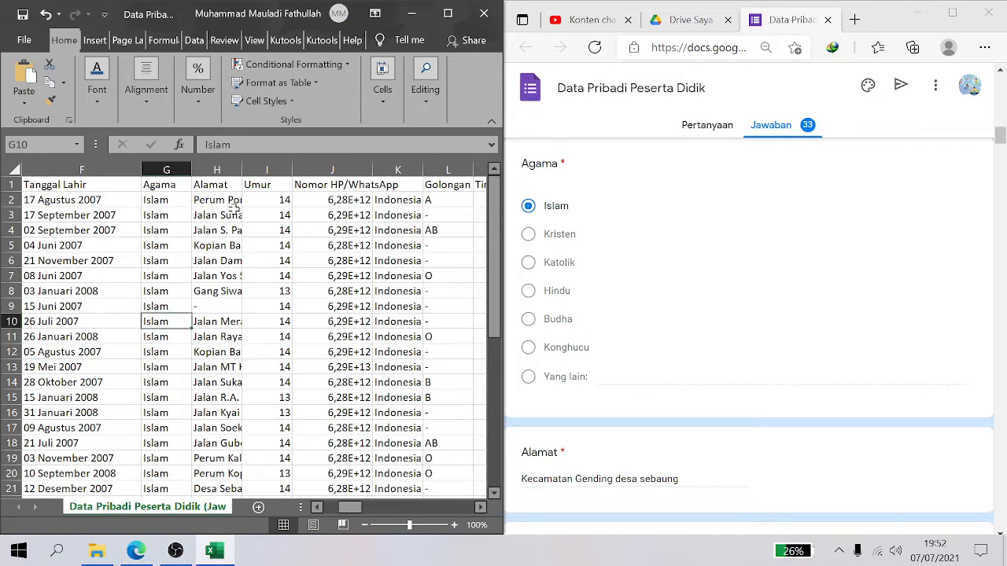
# Widen the Alamat column slightly and the Nomor HP/WhatsApp column enough to fit its full heading
pyautogui.moveTo(243, 170)
pyautogui.mouseDown()
pyautogui.moveTo(230, 171)
pyautogui.moveTo(293, 173)
pyautogui.moveTo(243, 185)
pyautogui.mouseUp()
pyautogui.click(285, 229)
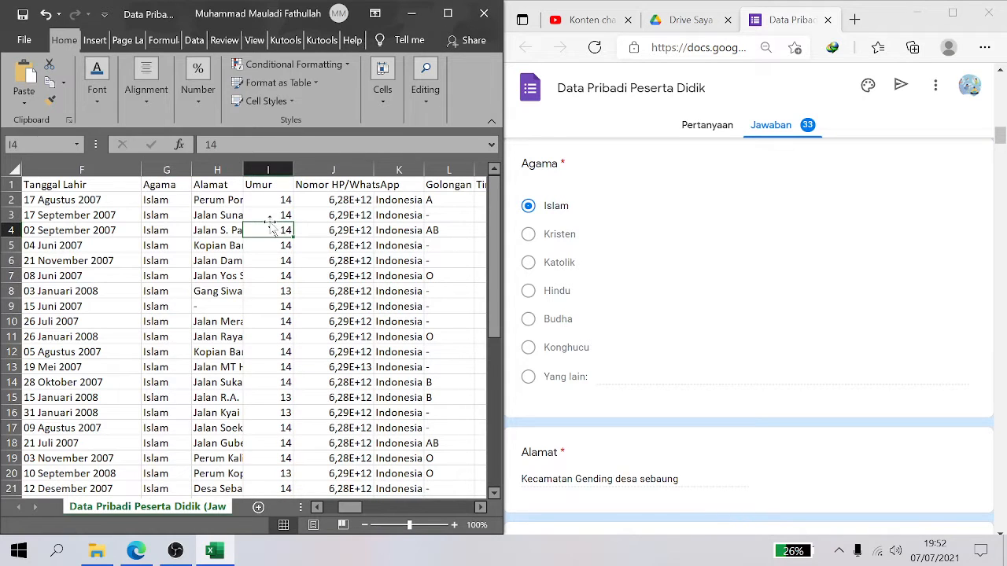
pyautogui.moveTo(373, 170); pyautogui.dragTo(402, 170)
pyautogui.click(390, 198)
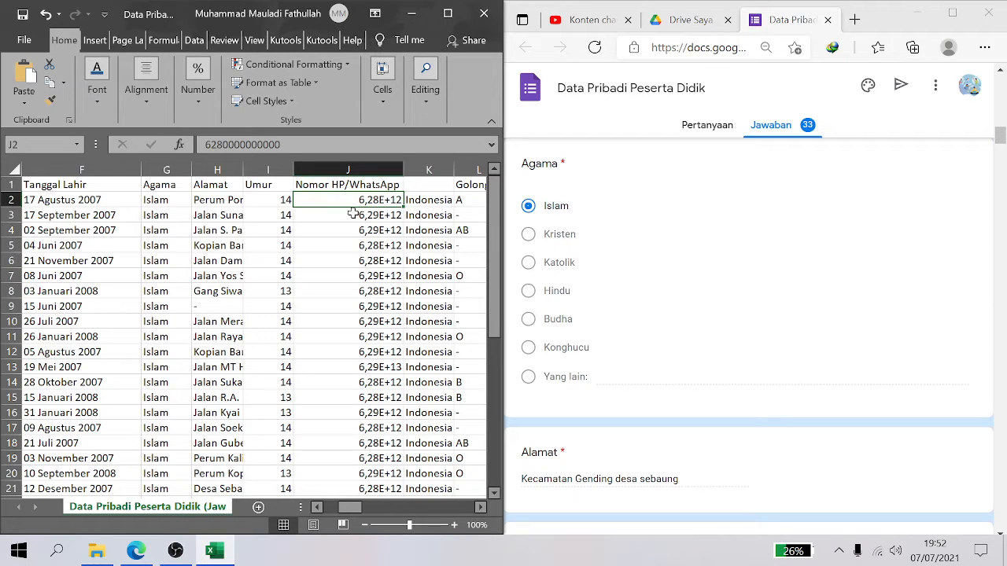
# Examine the phone number entries at the start of the Nomor HP/WhatsApp column, ending on J2
pyautogui.press('Down')
pyautogui.press('Down')
pyautogui.press('Down')
pyautogui.press('Down')
pyautogui.press('Down')
pyautogui.press('Down')
pyautogui.press('Down')
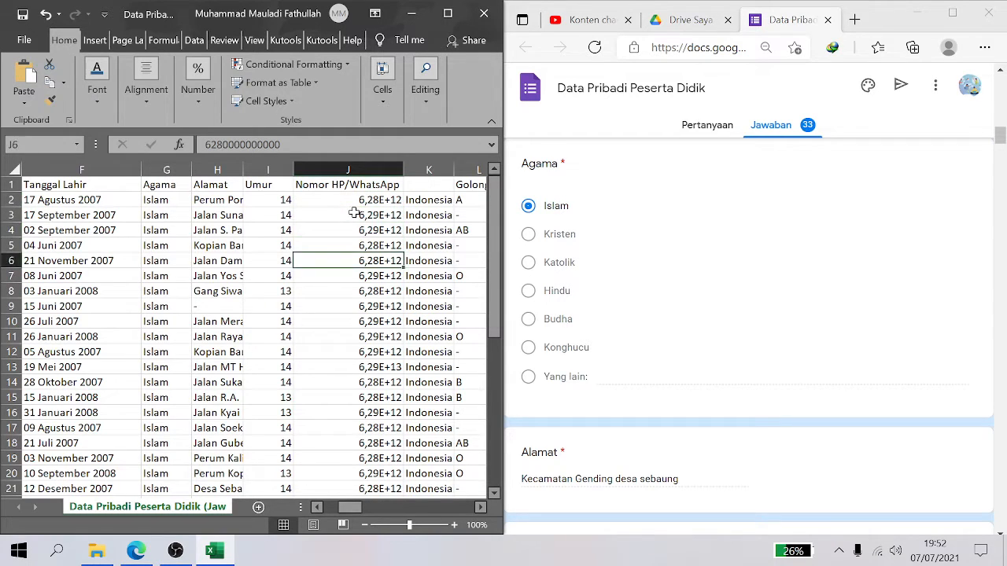
pyautogui.press('Up')
pyautogui.press('Up')
pyautogui.press('Up')
pyautogui.press('Up')
pyautogui.press('Up')
pyautogui.press('Up')
pyautogui.press('Up')
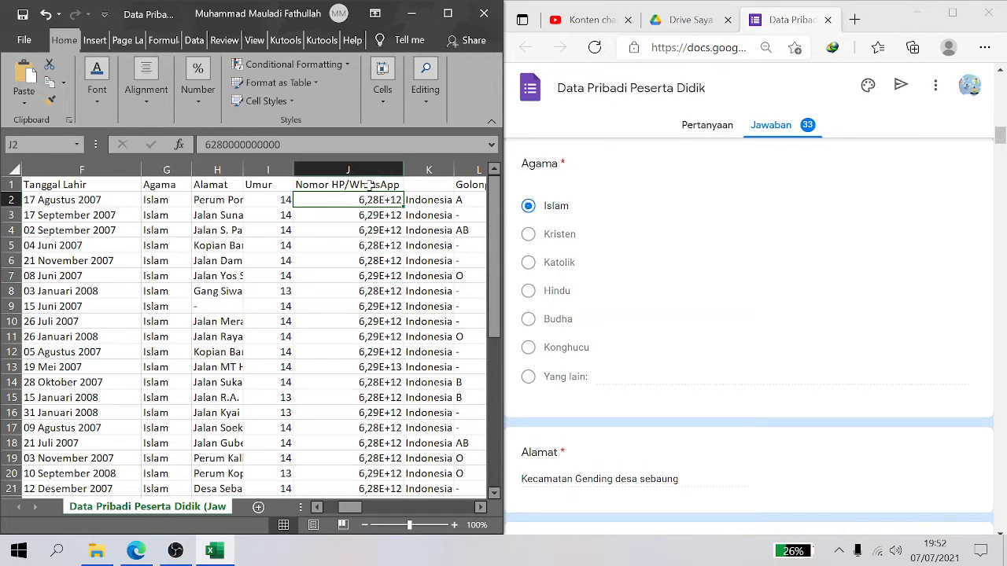
pyautogui.write('+6')
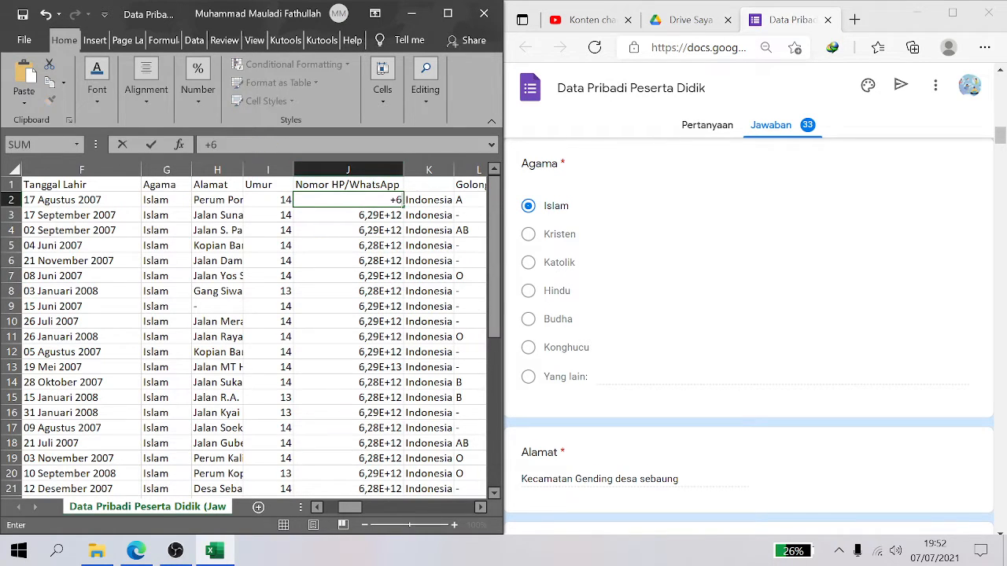
pyautogui.press('BackSpace')
pyautogui.press('BackSpace')
pyautogui.write('0')
pyautogui.press('Return')
pyautogui.hotkey('ctrl', 'z')
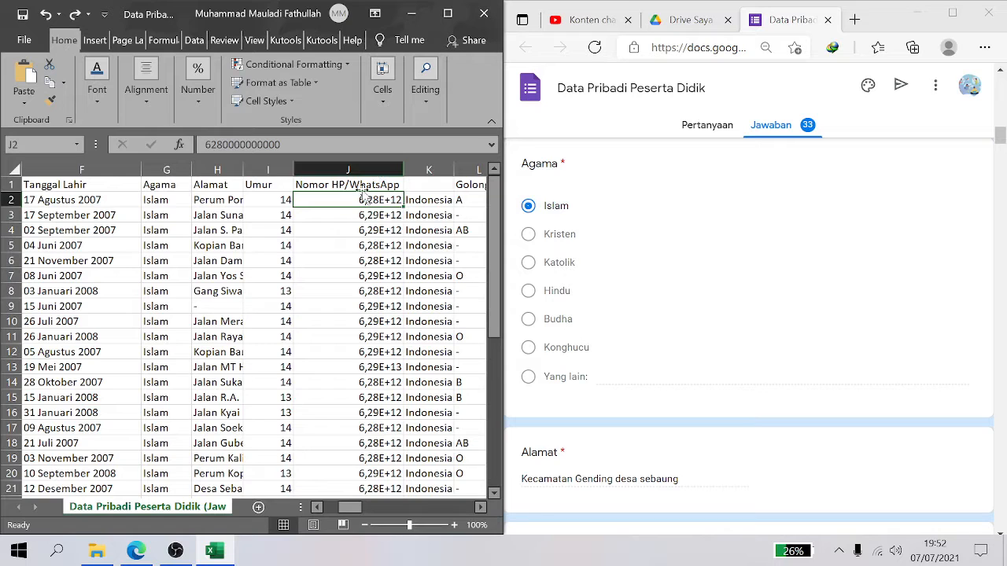
# Format the whole Nomor HP/WhatsApp column as Number with 0 decimal places
pyautogui.click(367, 173)
pyautogui.rightClick(368, 231)
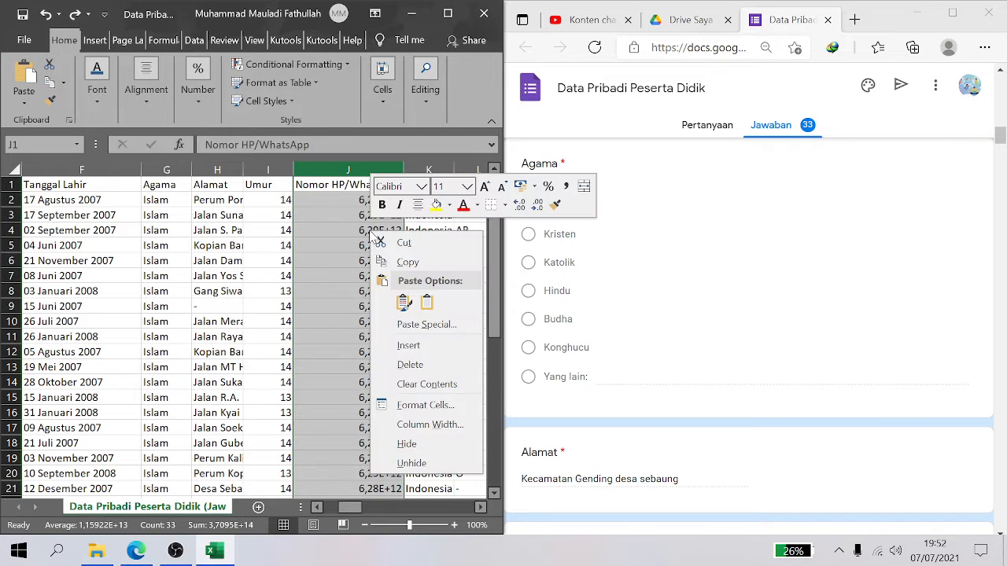
pyautogui.click(417, 407)
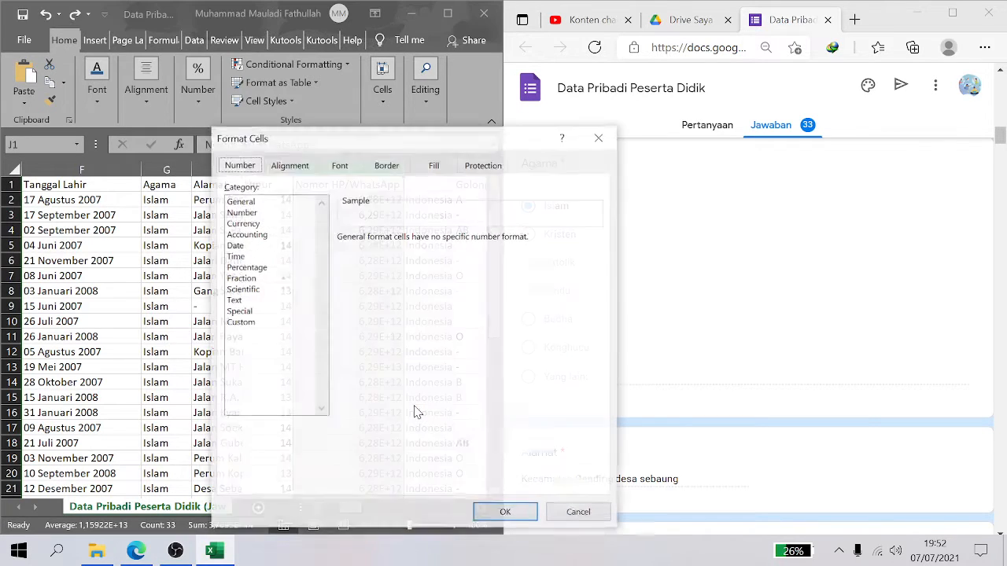
pyautogui.click(269, 213)
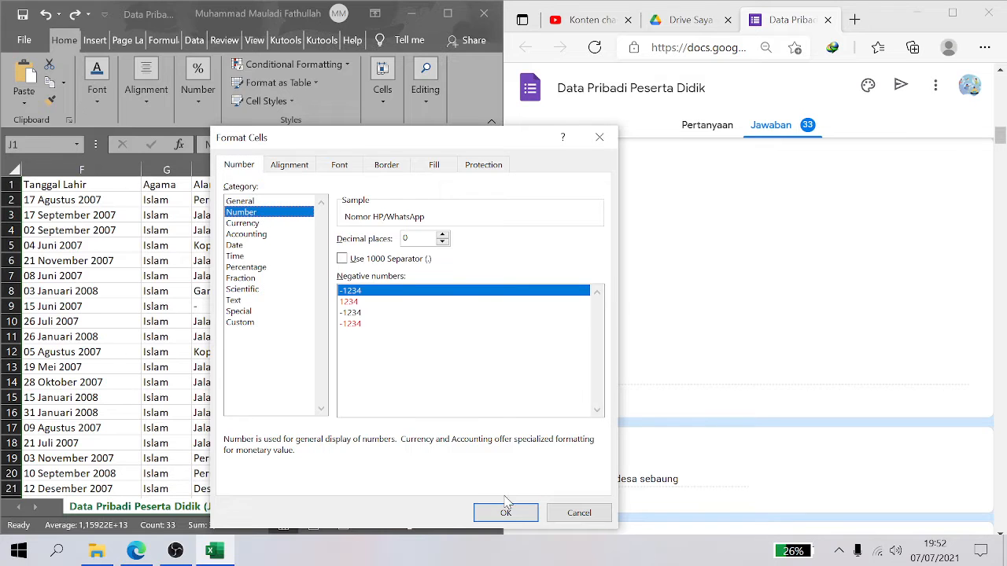
pyautogui.click(506, 512)
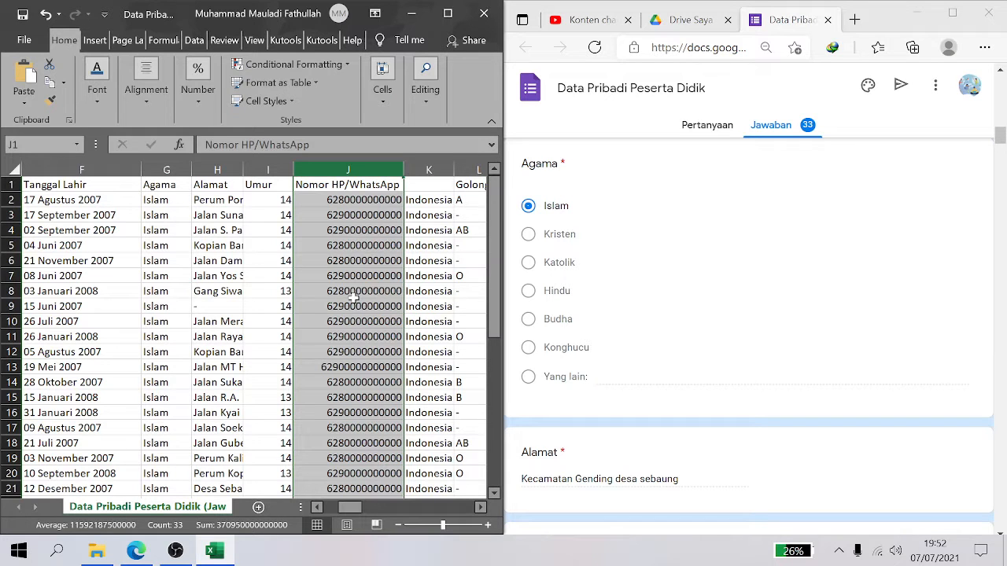
pyautogui.moveTo(492, 278); pyautogui.dragTo(493, 258)
pyautogui.rightClick(350, 230)
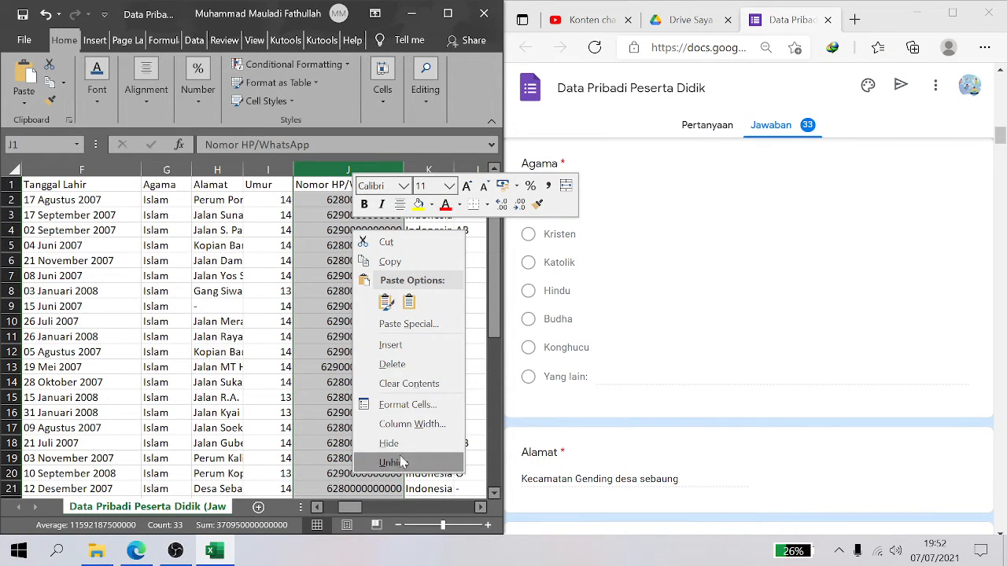
pyautogui.click(322, 338)
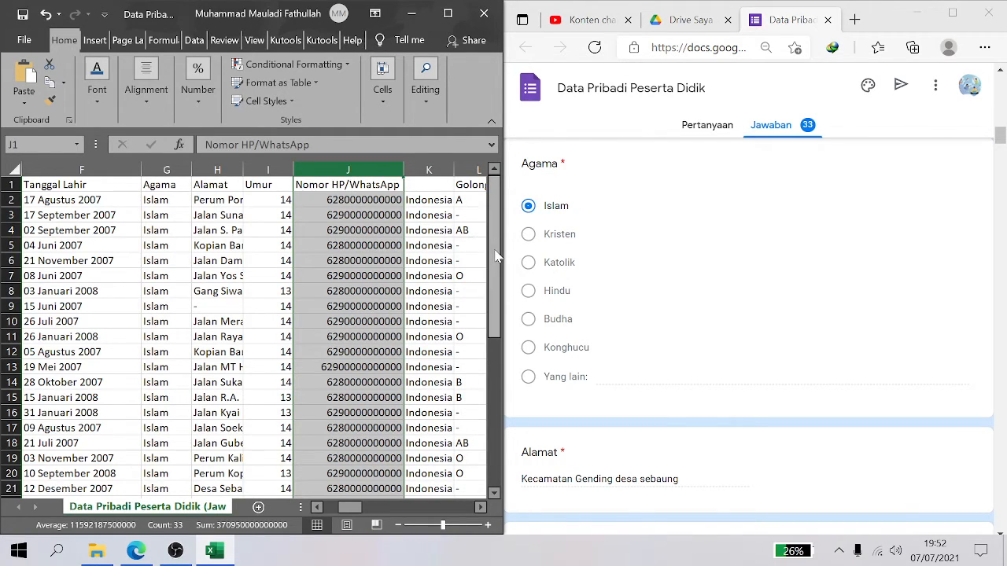
# Apply the custom number format "+"# to the whole Nomor HP/WhatsApp column
pyautogui.moveTo(494, 251)
pyautogui.mouseDown()
pyautogui.moveTo(491, 375)
pyautogui.moveTo(491, 260)
pyautogui.mouseUp()
pyautogui.rightClick(368, 250)
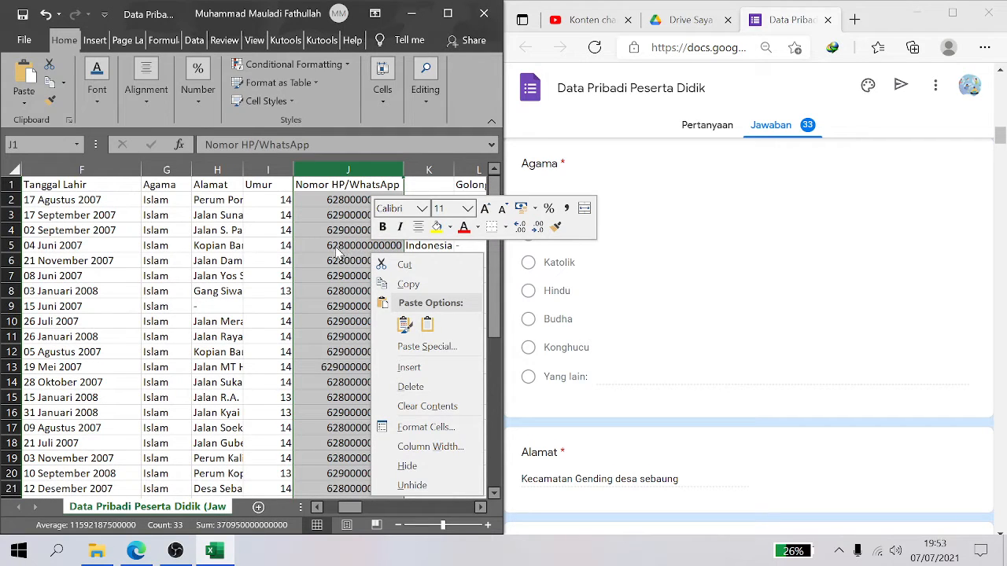
pyautogui.click(425, 427)
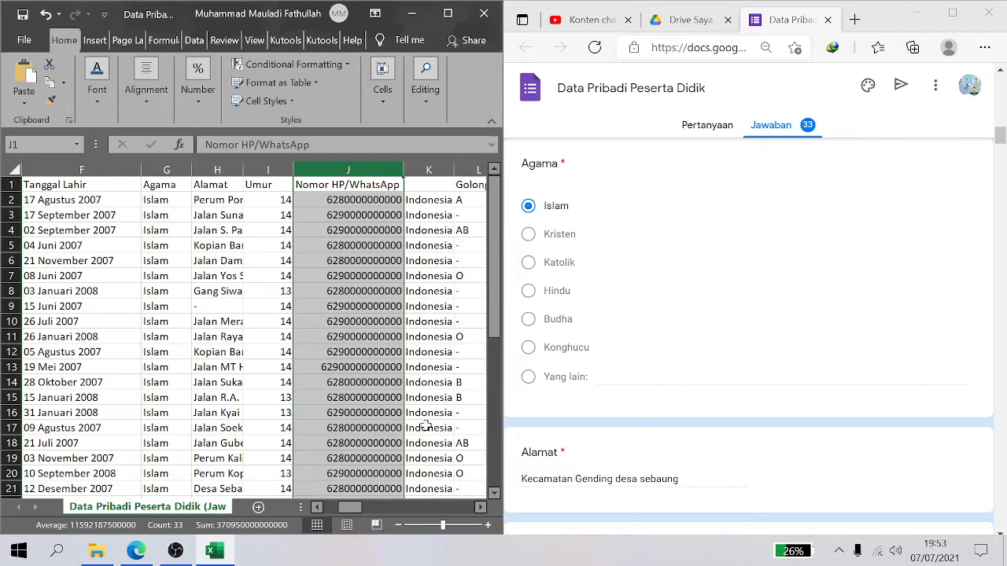
pyautogui.click(259, 321)
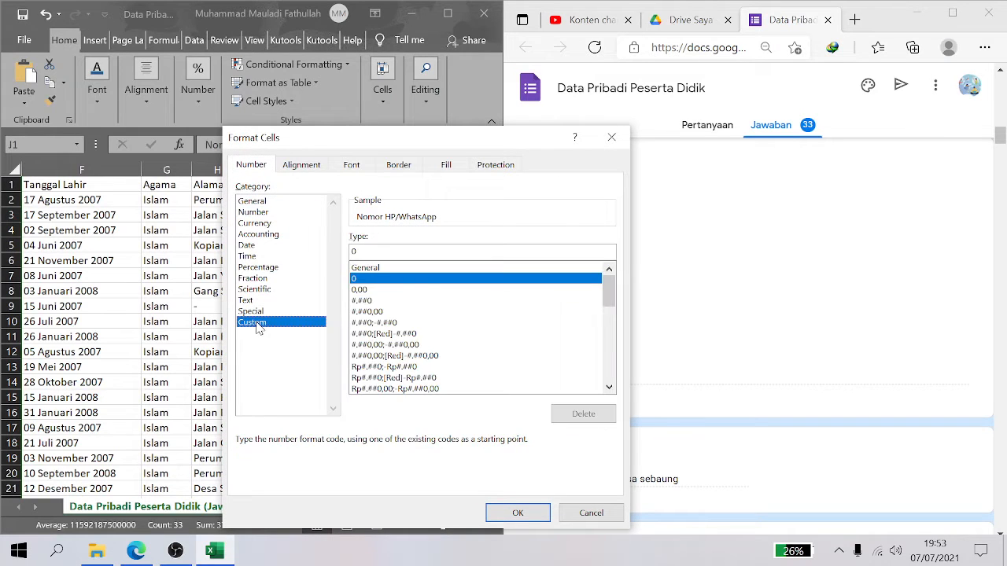
pyautogui.write('-')
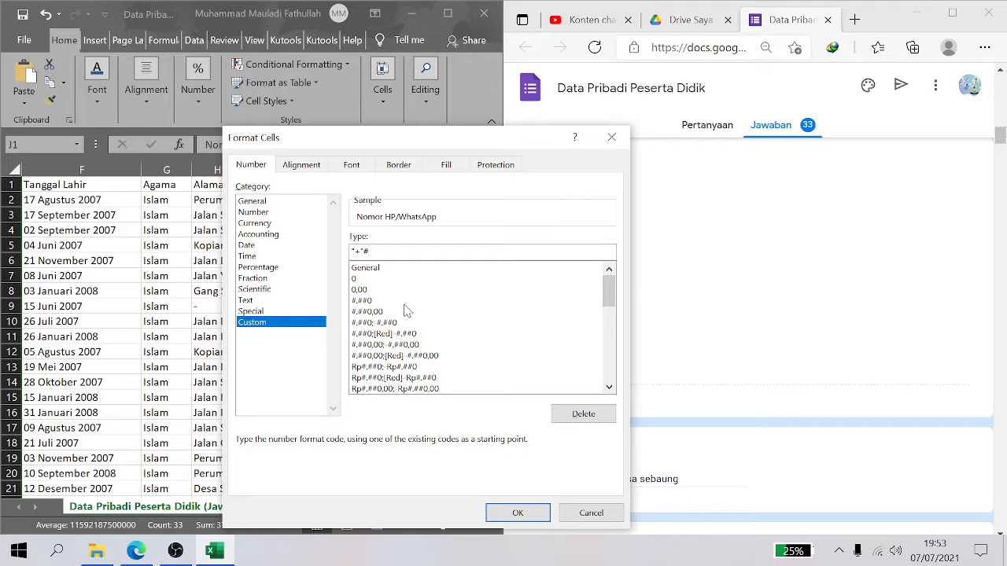
pyautogui.click(516, 511)
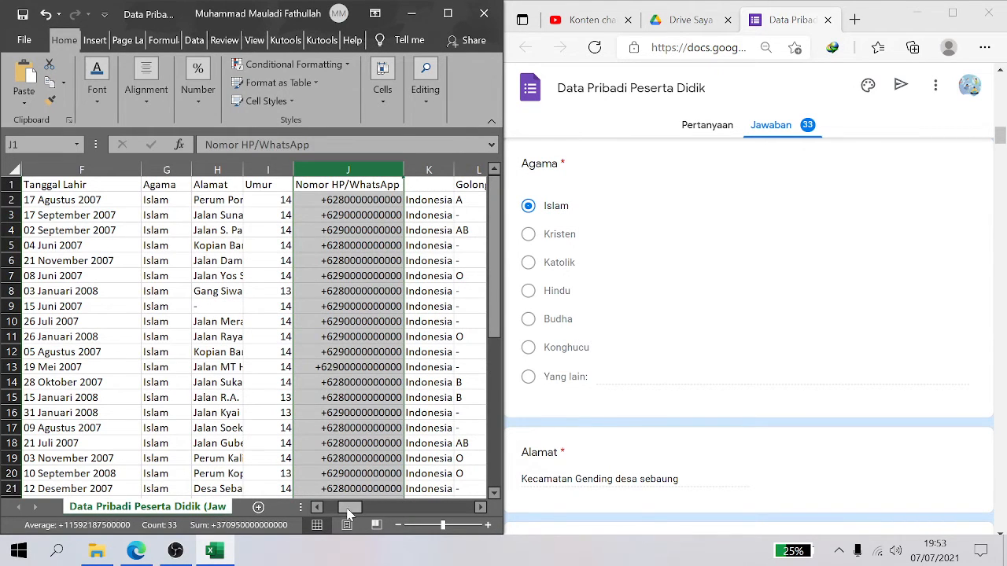
# Check the phone number column and the unnamed column K against the form's Nomor Telepon/WhatsApp, Kewarganegaraan and Golongan Darah questions
pyautogui.moveTo(349, 507); pyautogui.dragTo(308, 511)
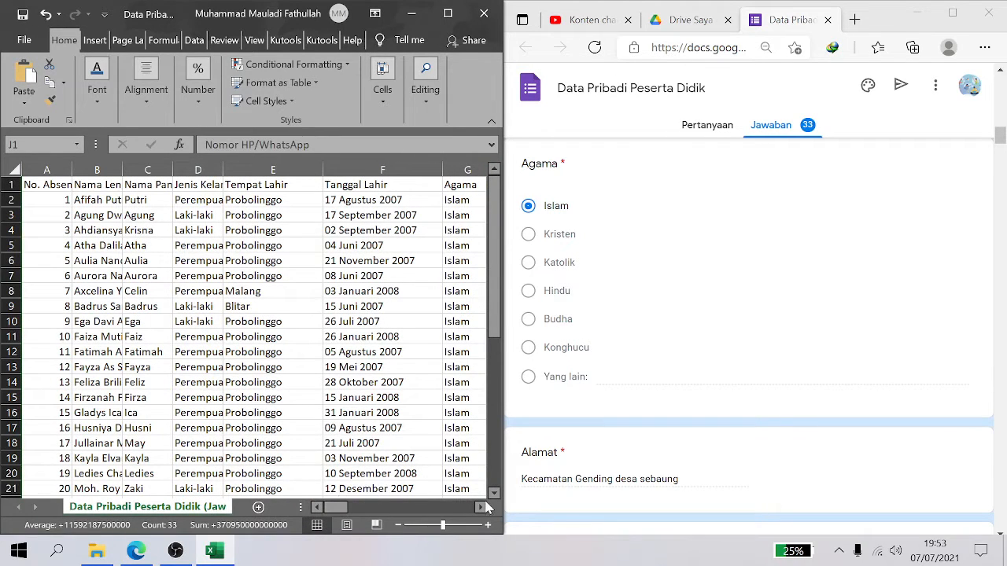
pyautogui.click(339, 306)
pyautogui.press('Right')
pyautogui.press('Right')
pyautogui.press('Right')
pyautogui.press('Right')
pyautogui.press('Right')
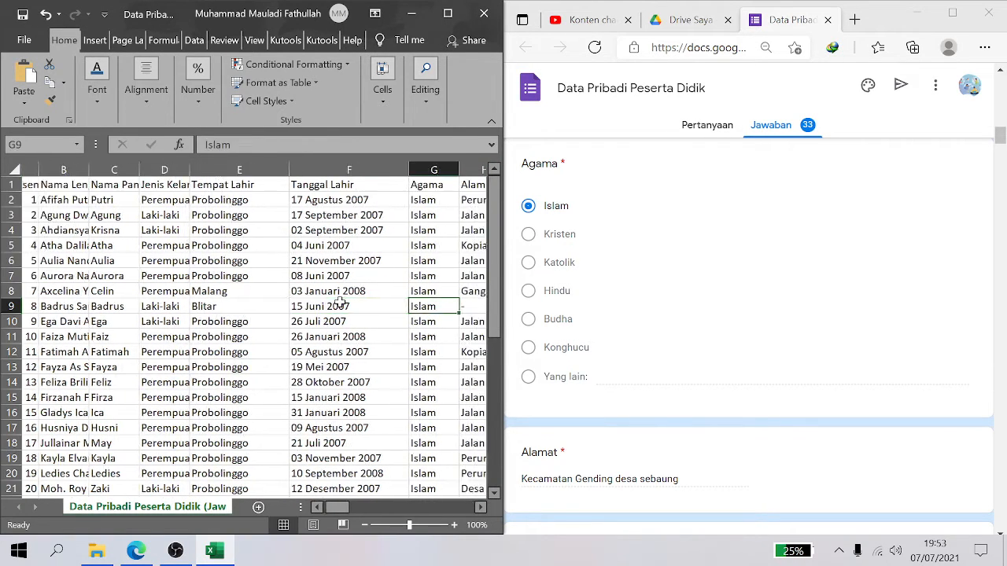
pyautogui.press('Right')
pyautogui.press('Left')
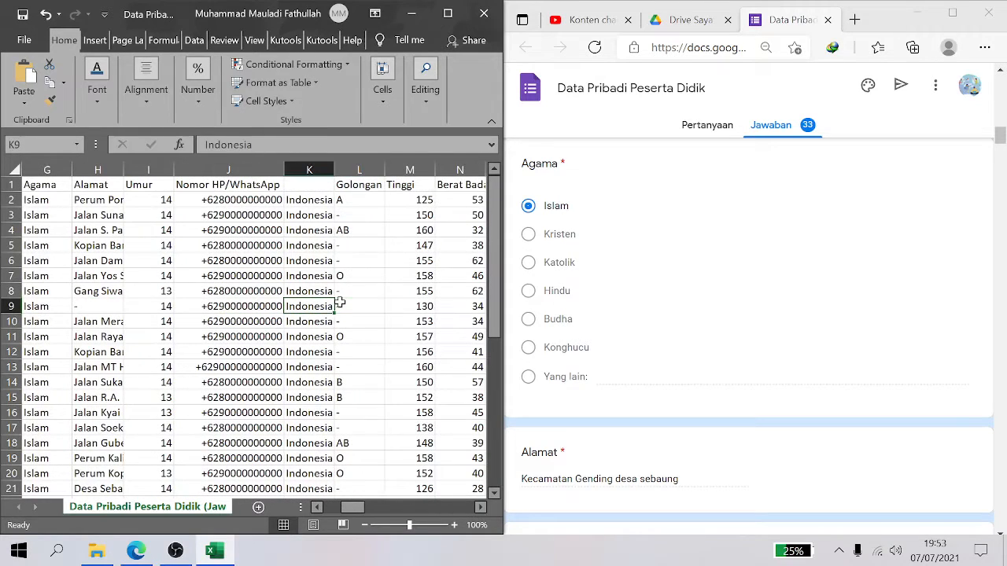
pyautogui.click(260, 200)
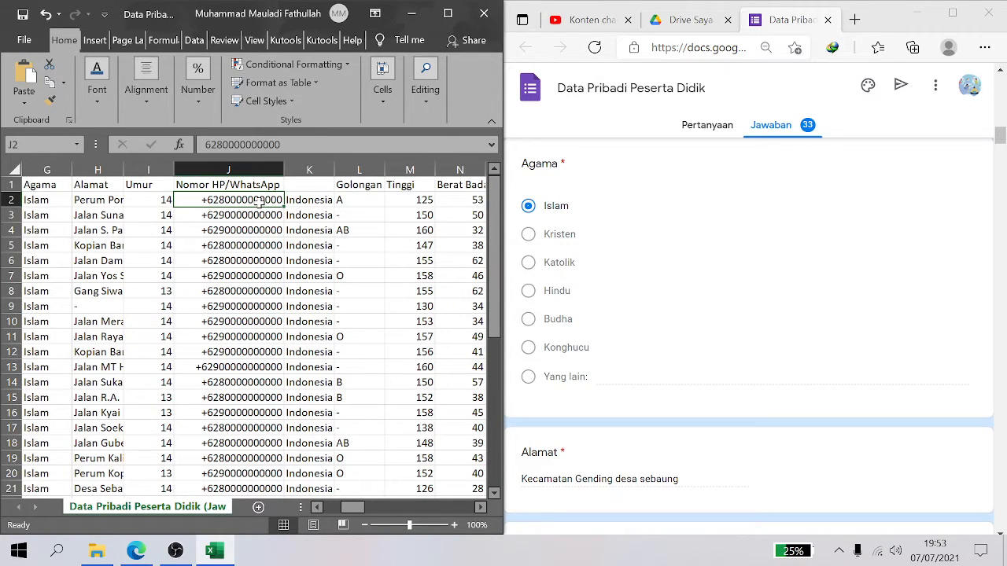
pyautogui.press('Right')
pyautogui.press('Left')
pyautogui.click(1000, 532)
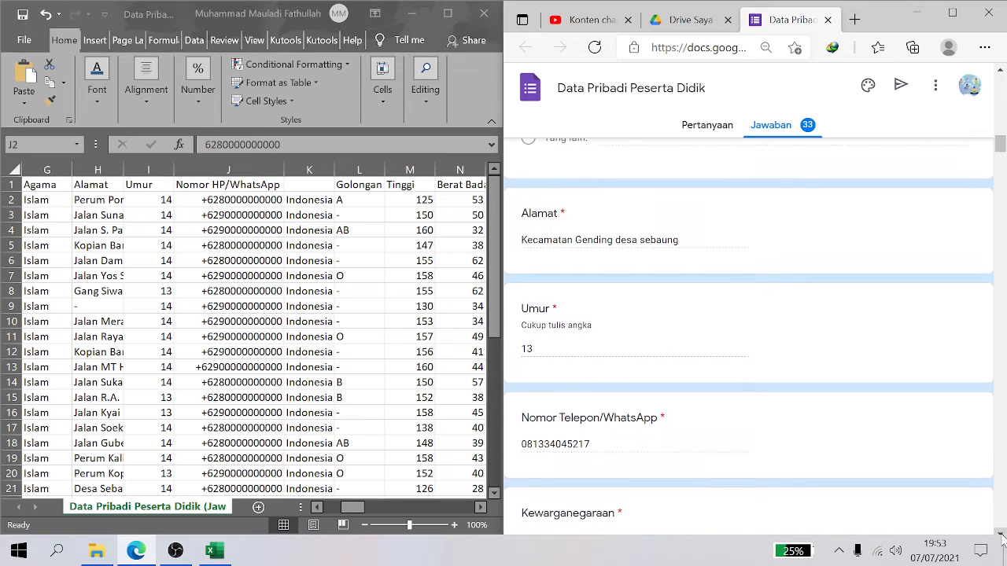
pyautogui.moveTo(1000, 533); pyautogui.dragTo(1001, 532)
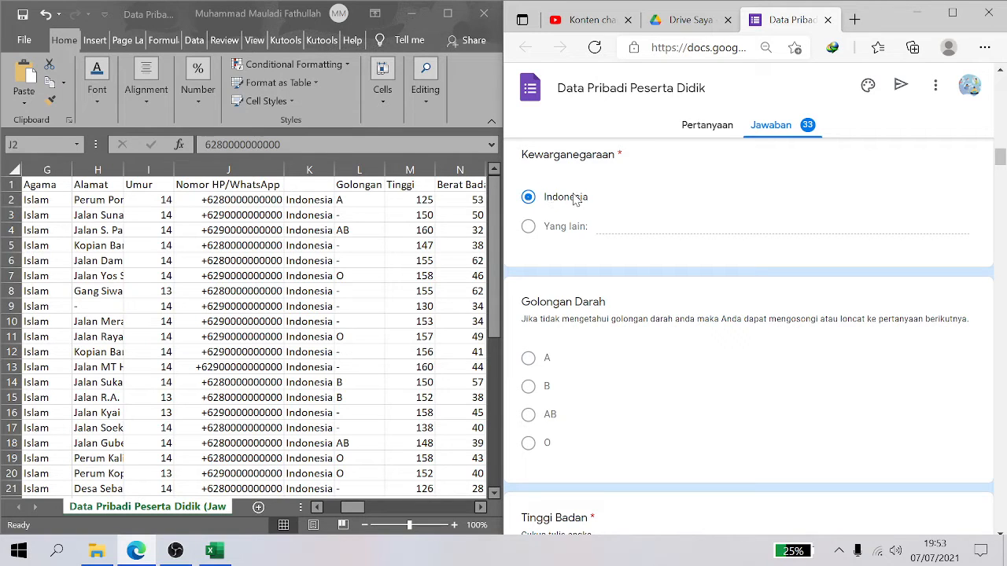
pyautogui.hotkey('alt', 'Tab')
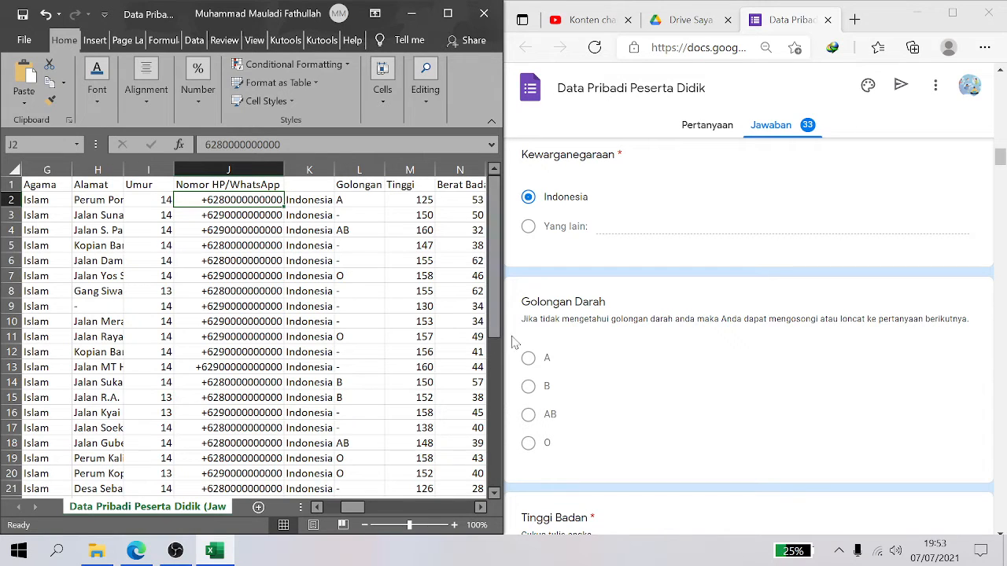
# Enter "-" in cell L3 of the Golongan Darah column
pyautogui.click(354, 212)
pyautogui.press('Down')
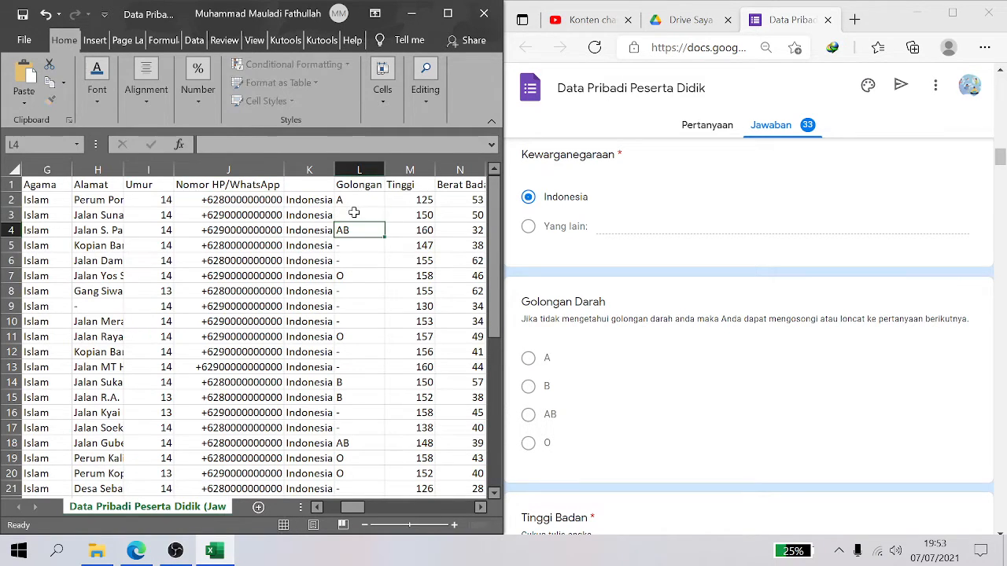
pyautogui.click(354, 213)
pyautogui.write('-')
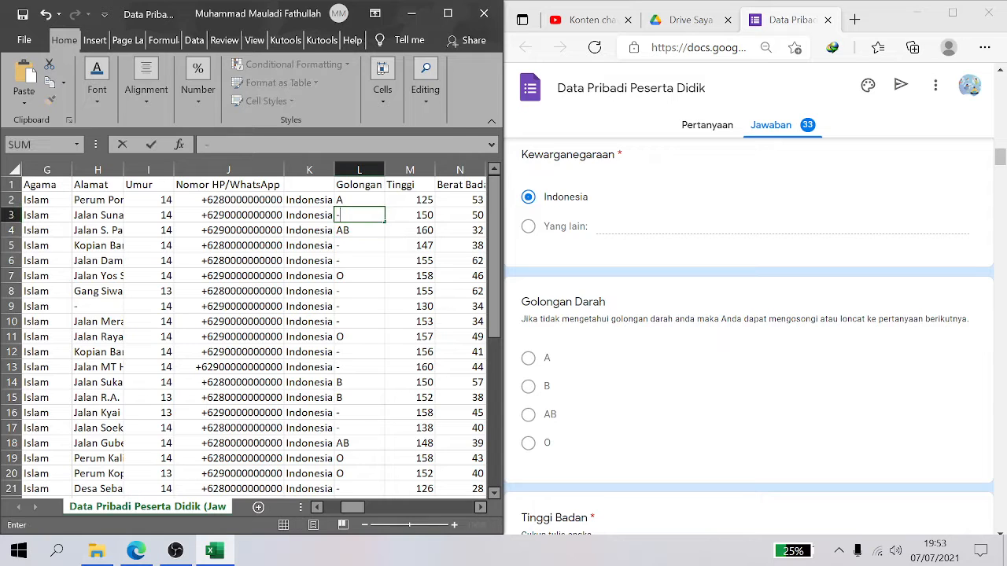
pyautogui.press('Return')
pyautogui.click(354, 212)
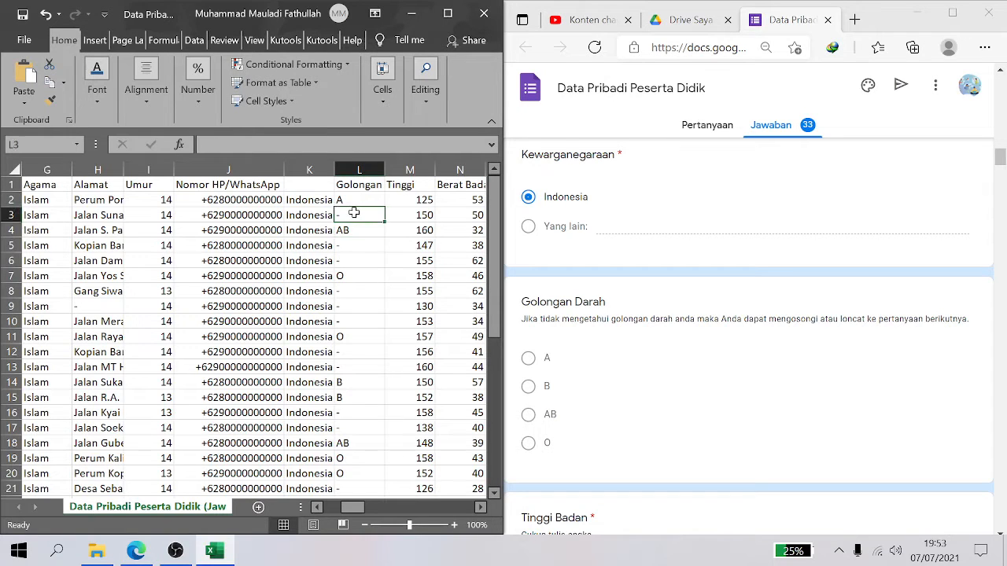
# Examine the columns after Golongan Darah, from Tinggi through Pendidikan Terakhir Ayah
pyautogui.press('Right')
pyautogui.press('Right')
pyautogui.press('Right')
pyautogui.press('Right')
pyautogui.press('Right')
pyautogui.press('Right')
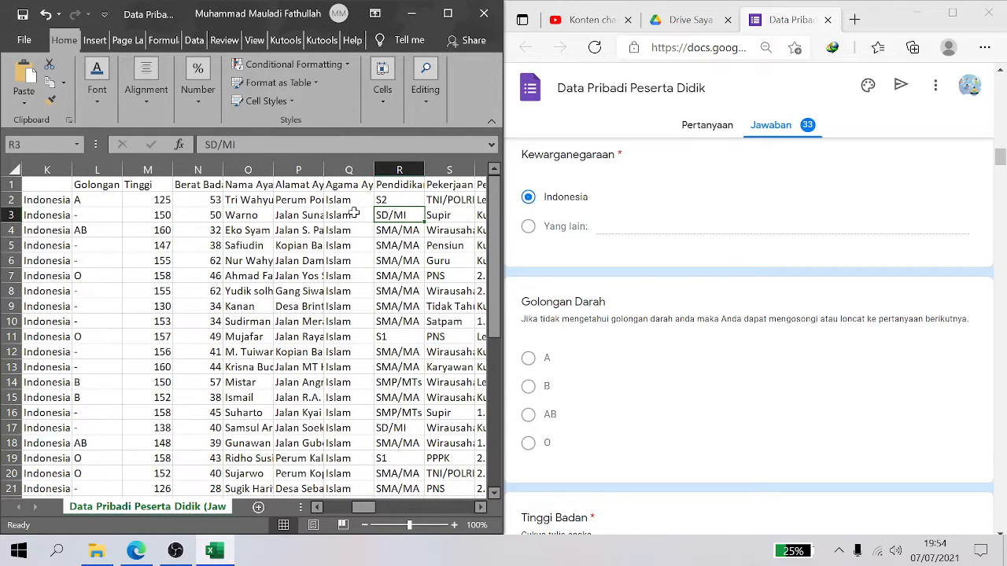
pyautogui.press('Left')
pyautogui.press('Left')
pyautogui.press('Left')
pyautogui.press('Left')
pyautogui.press('Right')
pyautogui.press('Right')
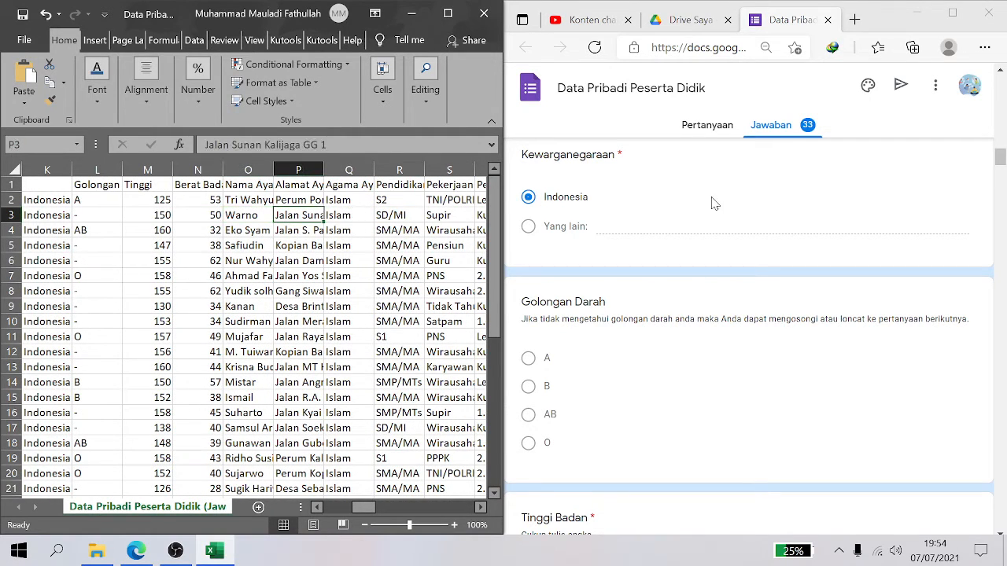
# Compare the form's Pendidikan Terakhir Ayah question and its answer options with the father's data columns in the sheet
pyautogui.moveTo(1000, 159); pyautogui.dragTo(1003, 201)
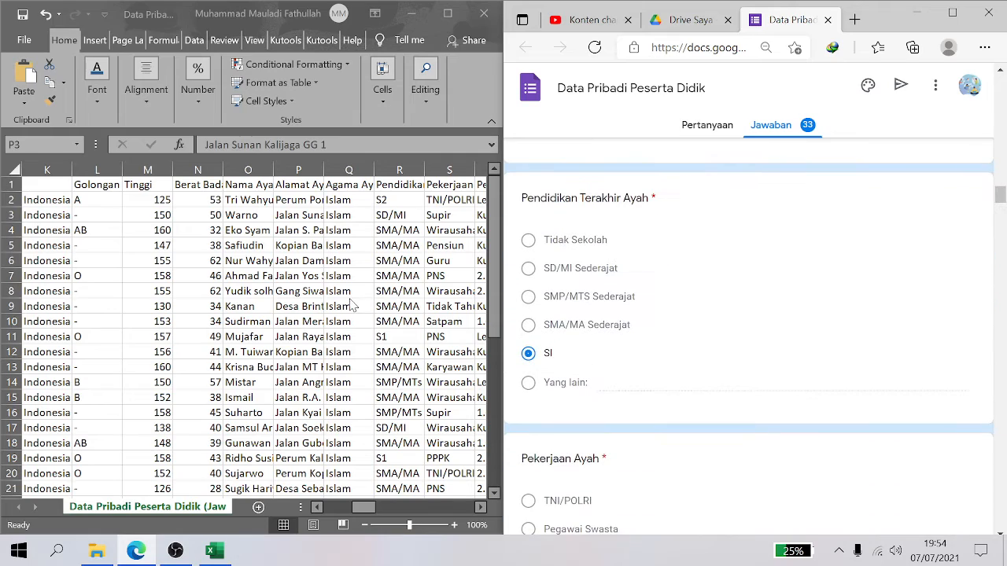
pyautogui.click(331, 244)
pyautogui.click(331, 226)
pyautogui.press('Right')
pyautogui.press('Right')
pyautogui.press('Right')
pyautogui.press('Right')
pyautogui.press('Right')
pyautogui.press('Right')
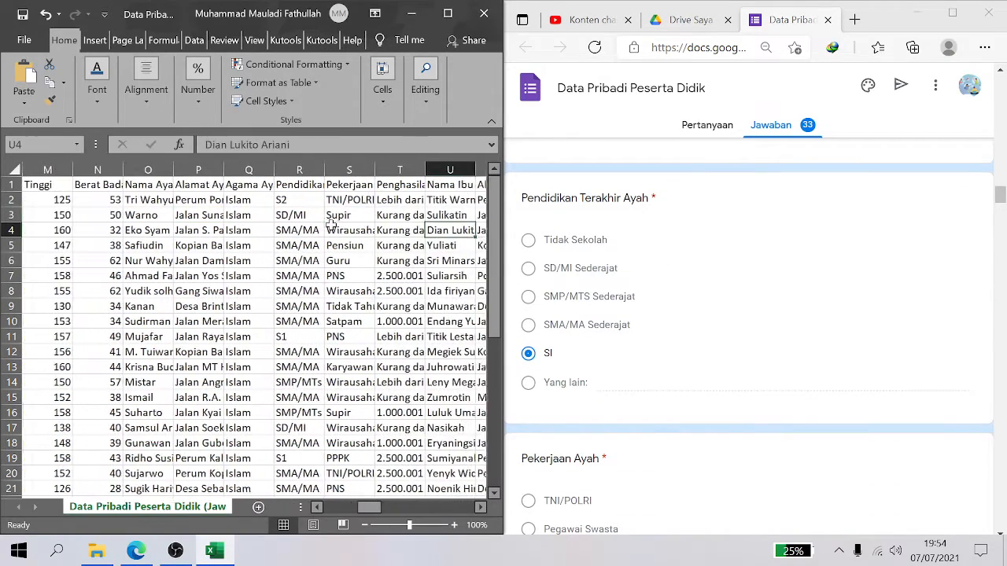
# Insert five blank columns between the Pendidikan Terakhir Ayah and Pekerjaan Ayah columns
pyautogui.click(198, 169)
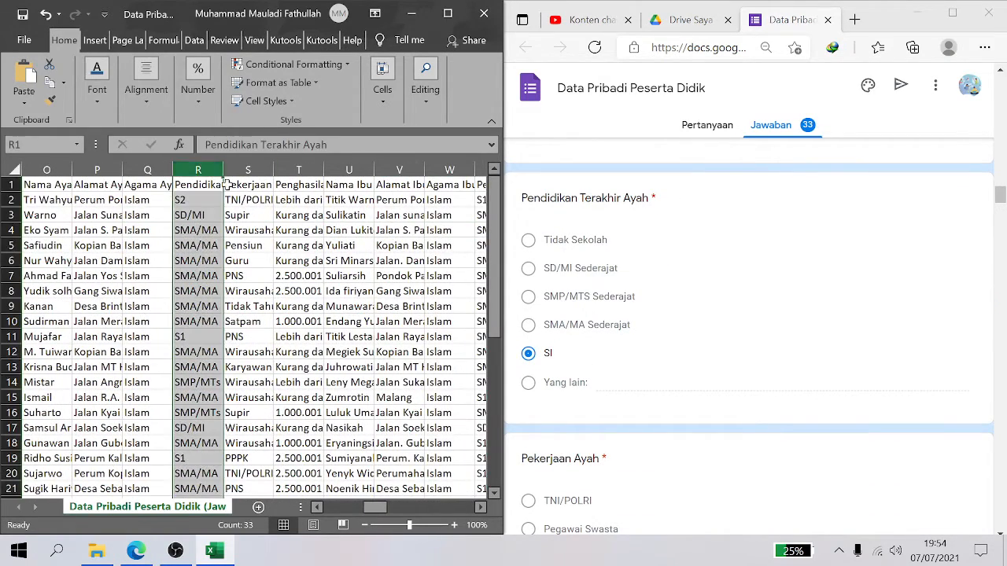
pyautogui.press('Right')
pyautogui.click(229, 167)
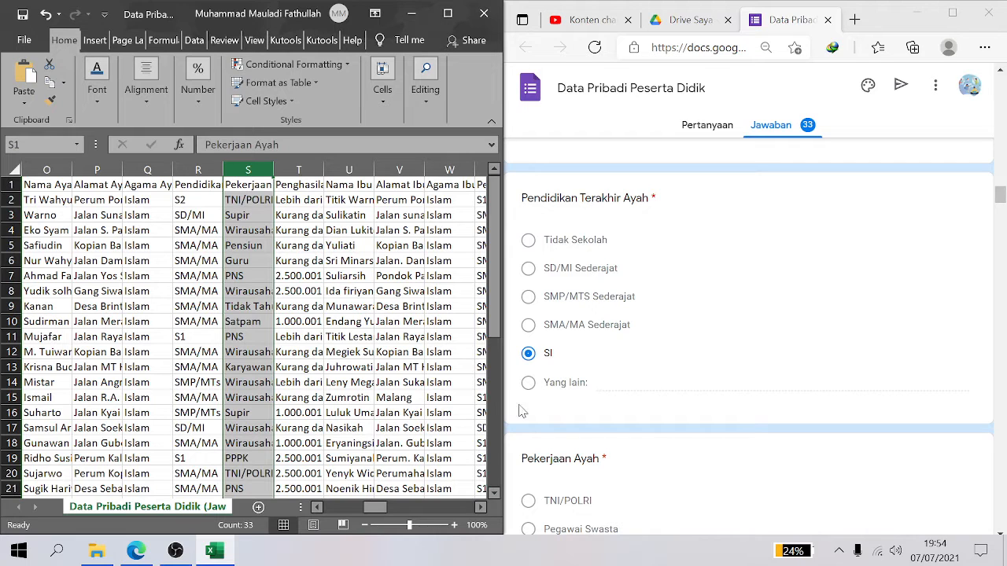
pyautogui.click(384, 94)
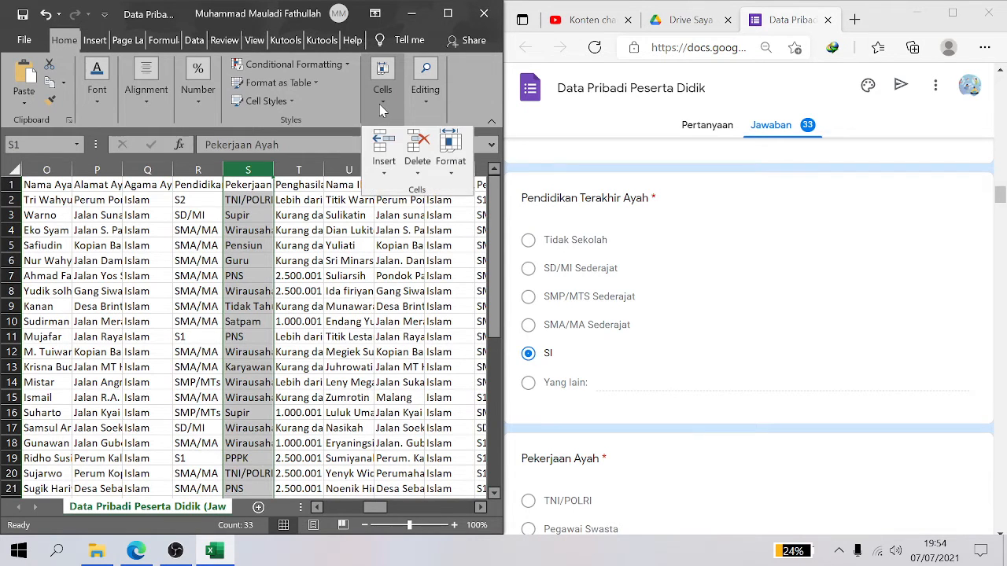
pyautogui.click(384, 149)
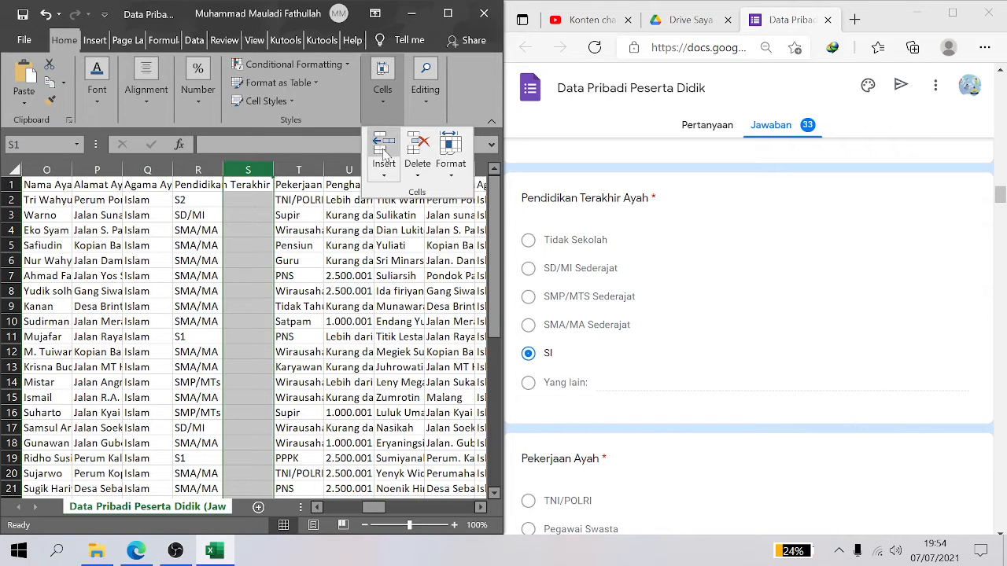
pyautogui.click(383, 153)
pyautogui.click(383, 153)
pyautogui.click(384, 154)
pyautogui.click(384, 154)
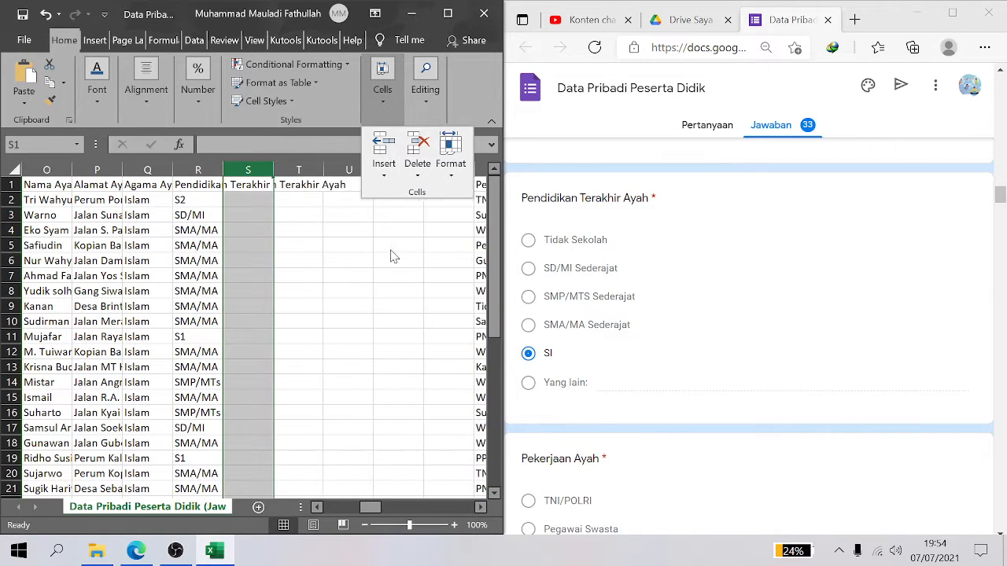
pyautogui.press('Escape')
# Check the span of blank columns from Pendidikan Terakhir Ayah to Pekerjaan Ayah against the number of education options
pyautogui.click(426, 216)
pyautogui.press('Right')
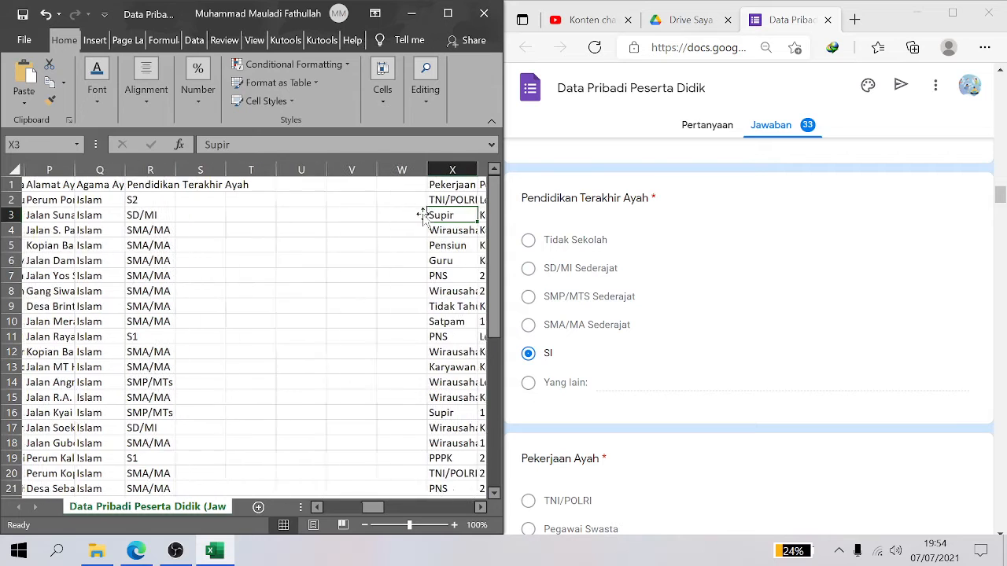
pyautogui.press('Up')
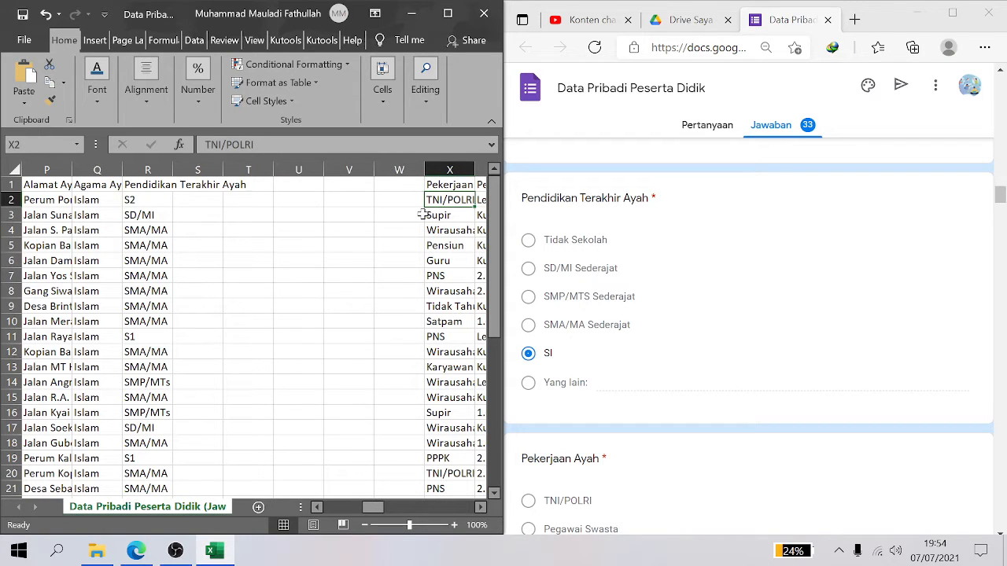
pyautogui.press('Left')
pyautogui.press('Left')
pyautogui.press('Left')
pyautogui.press('Left')
pyautogui.press('Left')
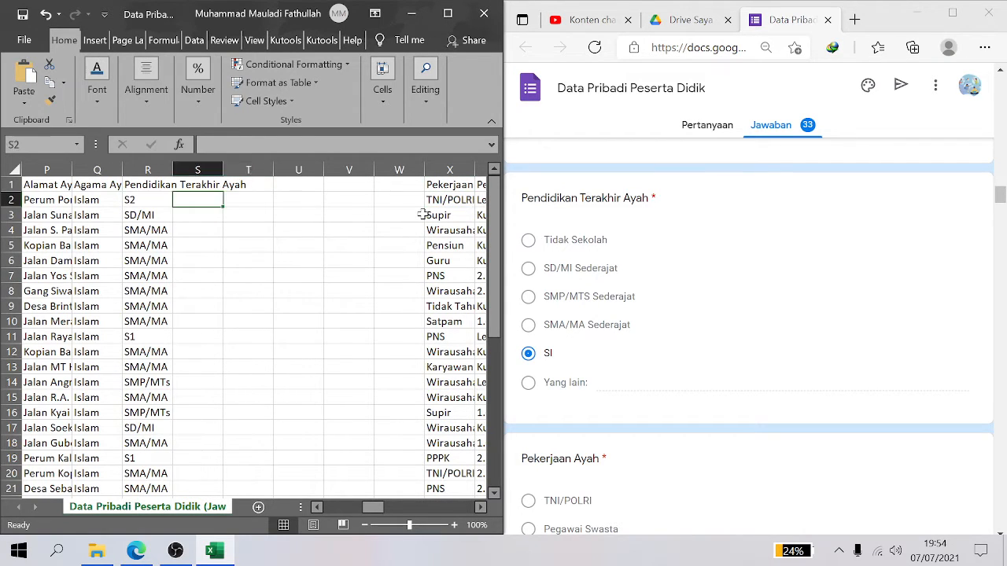
pyautogui.press('Left')
pyautogui.press('Right')
pyautogui.press('Right')
pyautogui.press('Right')
pyautogui.press('Right')
pyautogui.press('Right')
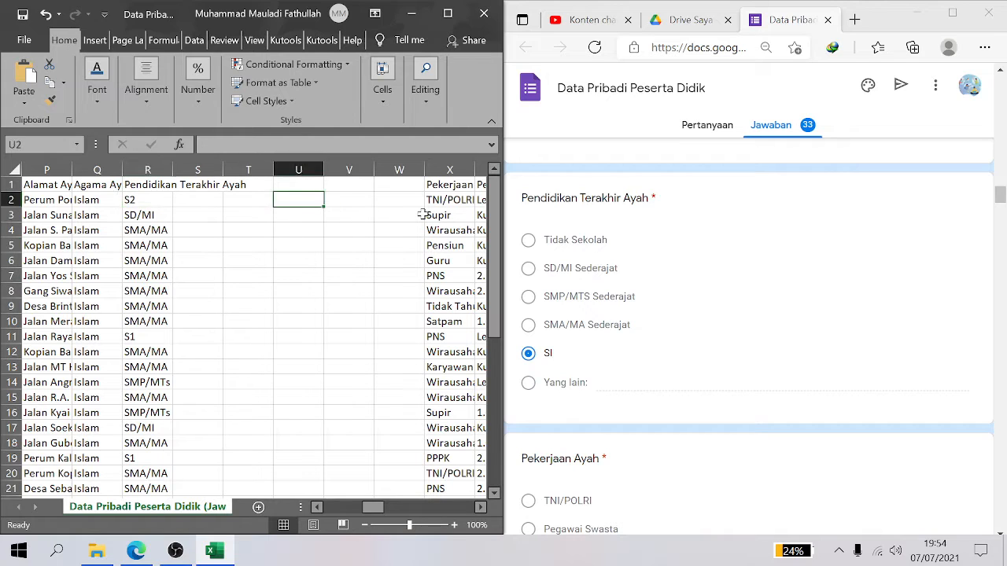
pyautogui.press('Left')
pyautogui.press('Left')
pyautogui.press('Left')
pyautogui.press('Left')
pyautogui.press('Left')
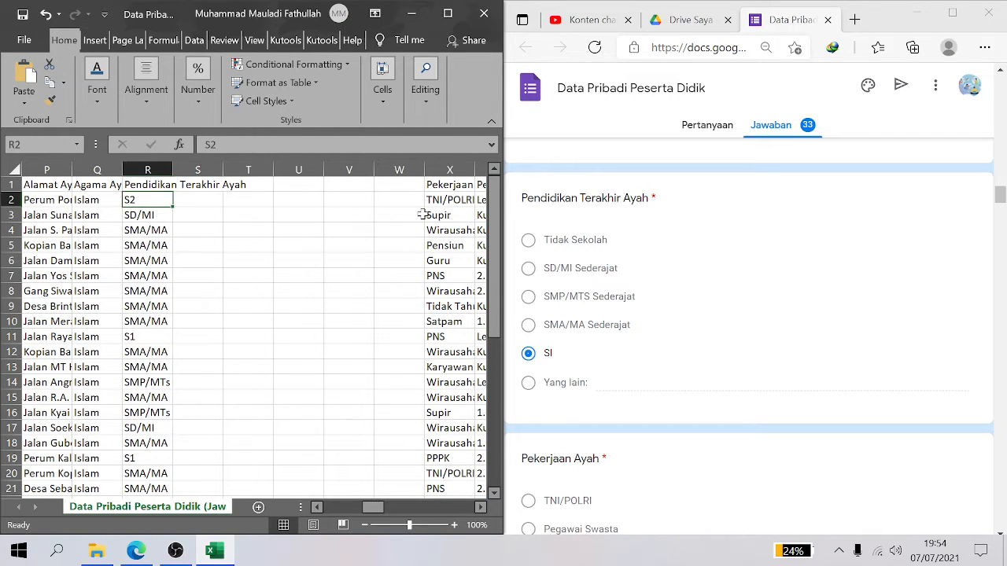
# Insert a blank row directly below the heading row, above the first student's data
pyautogui.click(12, 200)
pyautogui.click(383, 89)
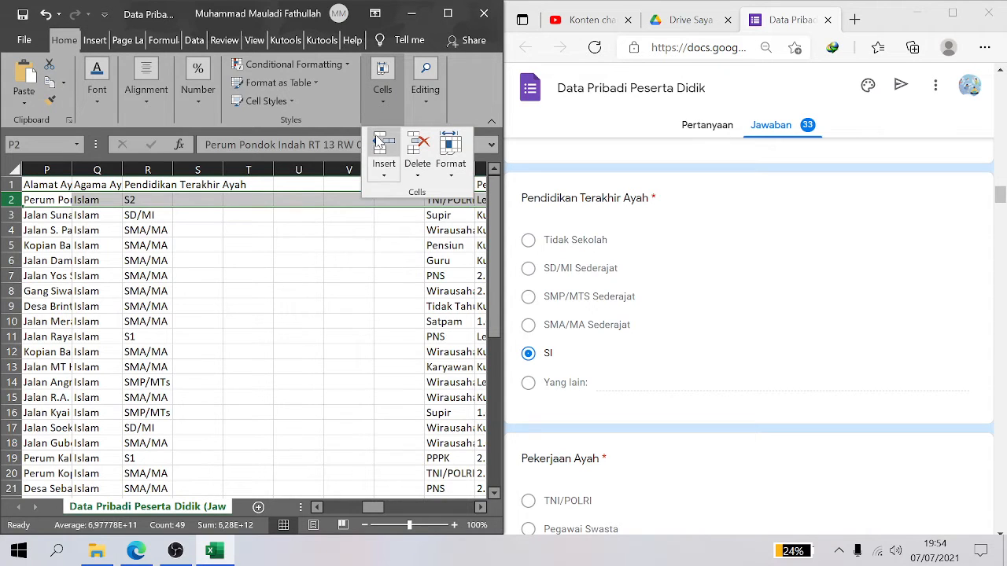
pyautogui.click(384, 150)
# Enter the option heading "Tidak Sekolah" in R2, under Pendidikan Terakhir Ayah
pyautogui.press('Left')
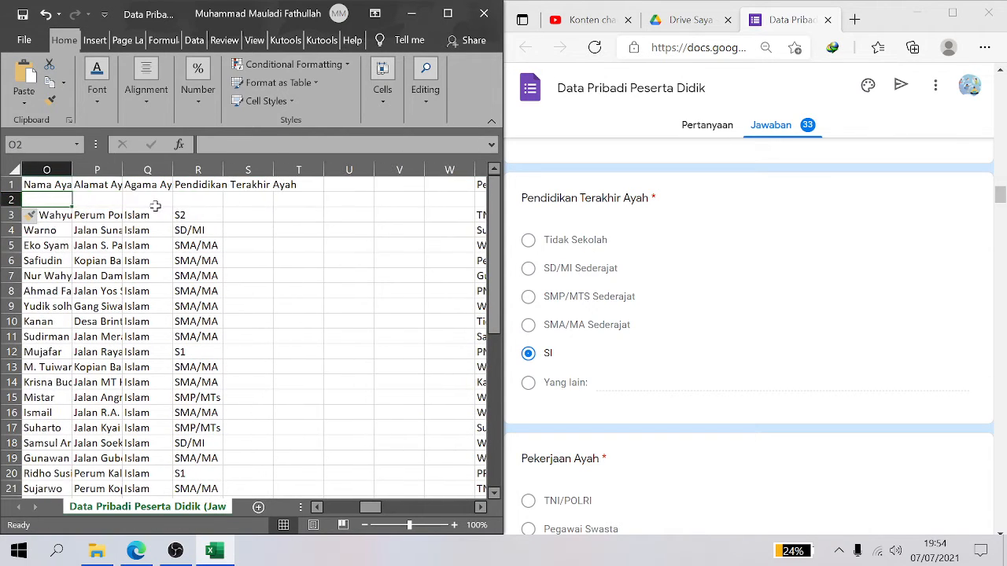
pyautogui.press('Right')
pyautogui.press('Right')
pyautogui.press('Right')
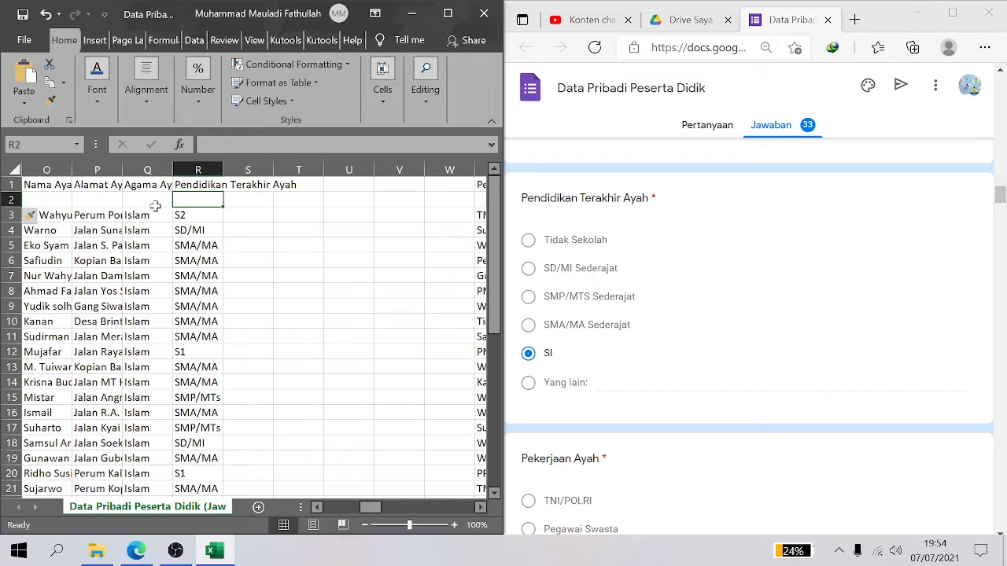
pyautogui.write('tIDAK')
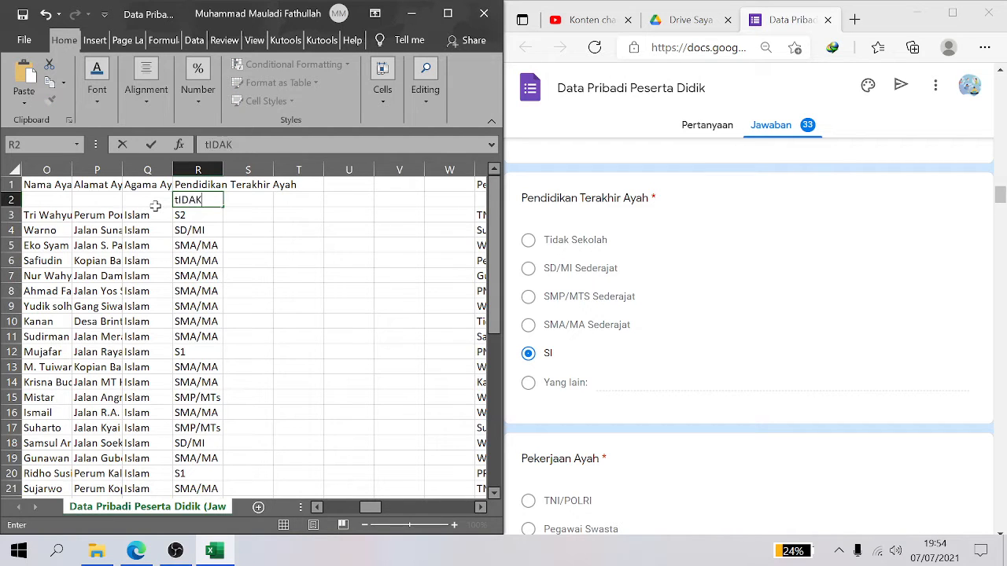
pyautogui.press('BackSpace')
pyautogui.press('BackSpace')
pyautogui.press('BackSpace')
pyautogui.write('Skolah')
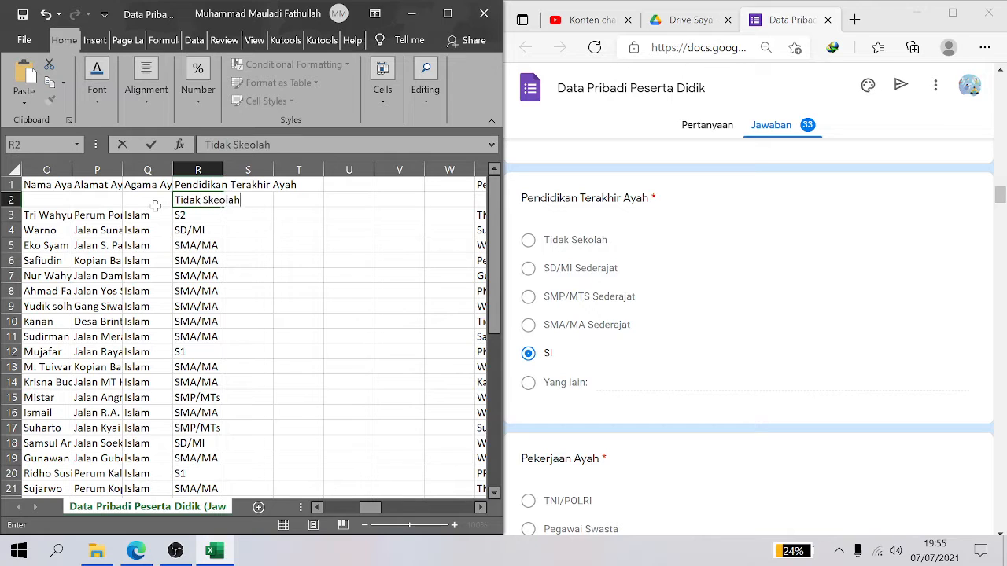
pyautogui.press('BackSpace')
pyautogui.press('BackSpace')
pyautogui.press('BackSpace')
pyautogui.press('BackSpace')
pyautogui.write('ekolah')
pyautogui.press('Tab')
# Enter the option headings "SD/MI Sederajat" in S2 and "SMP/MTs Sederajat" in T2
pyautogui.write('SD/')
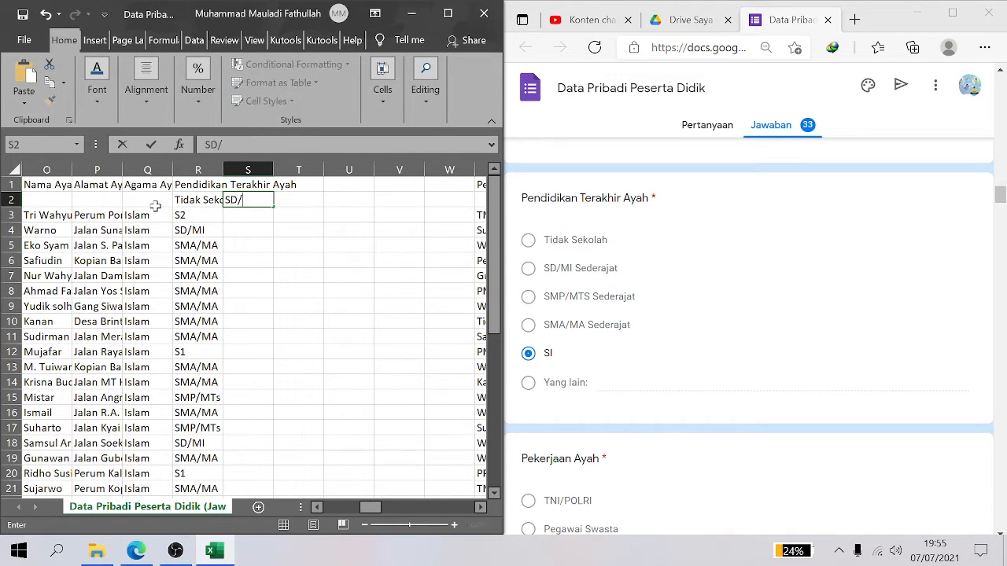
pyautogui.write('MI Sederajat')
pyautogui.press('Tab')
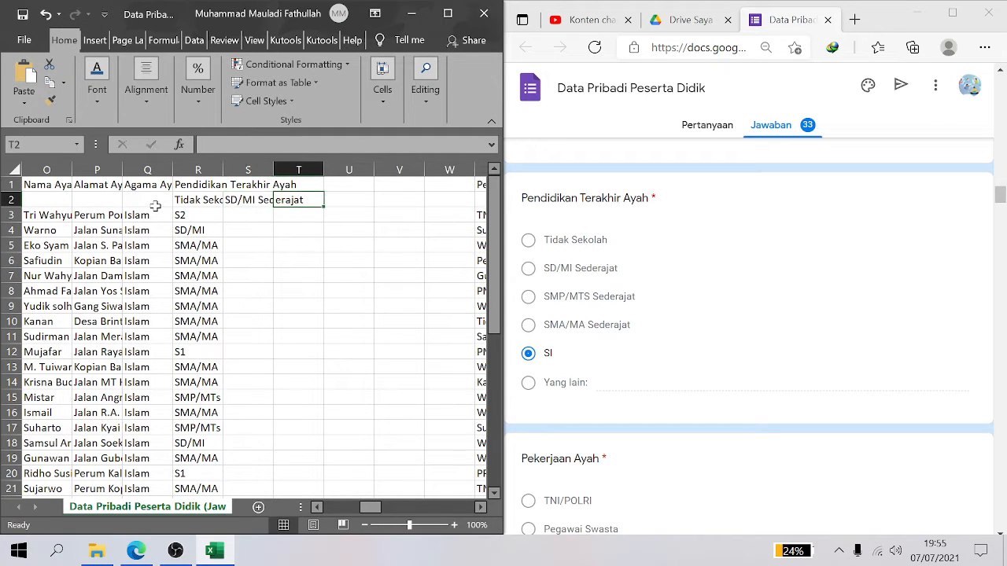
pyautogui.write('SMP/MTs')
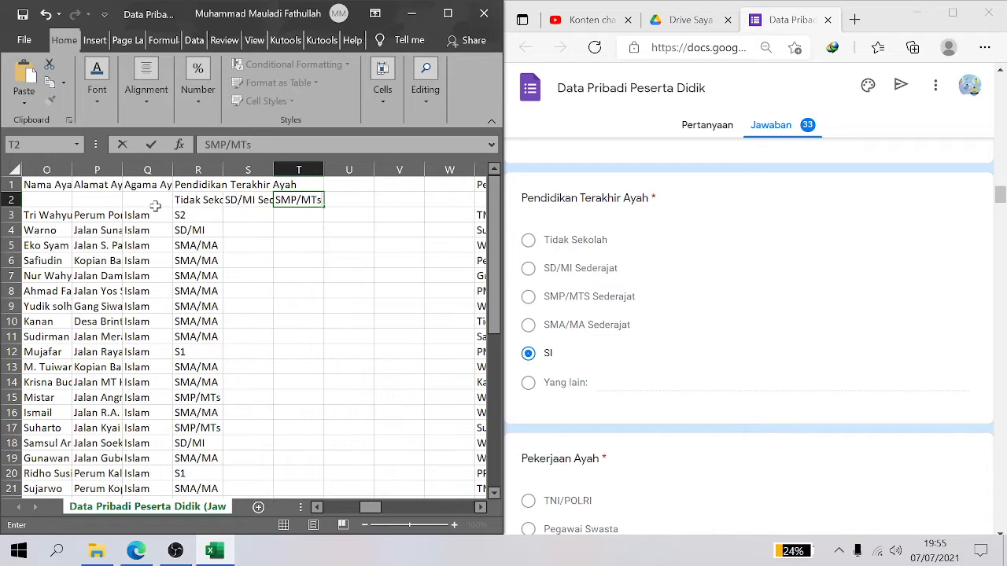
pyautogui.write('Sederajat')
pyautogui.press('Tab')
# Complete the option headings in row 2 with "SMA/MA Sederajat" in U2, "S1" in V2 and "S2" in W2
pyautogui.write('SMA')
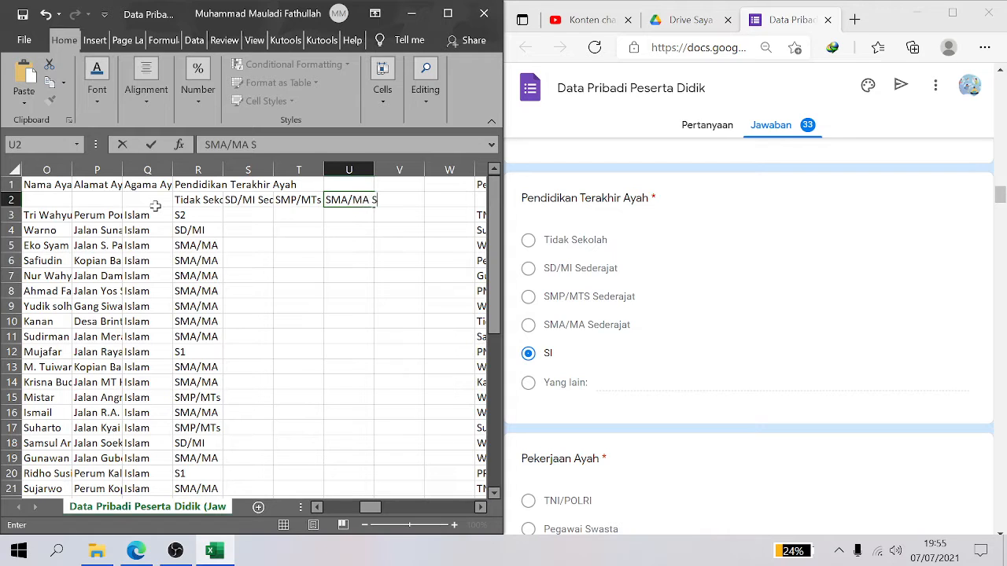
pyautogui.write('/MA Sederajat')
pyautogui.press('Tab')
pyautogui.write('S')
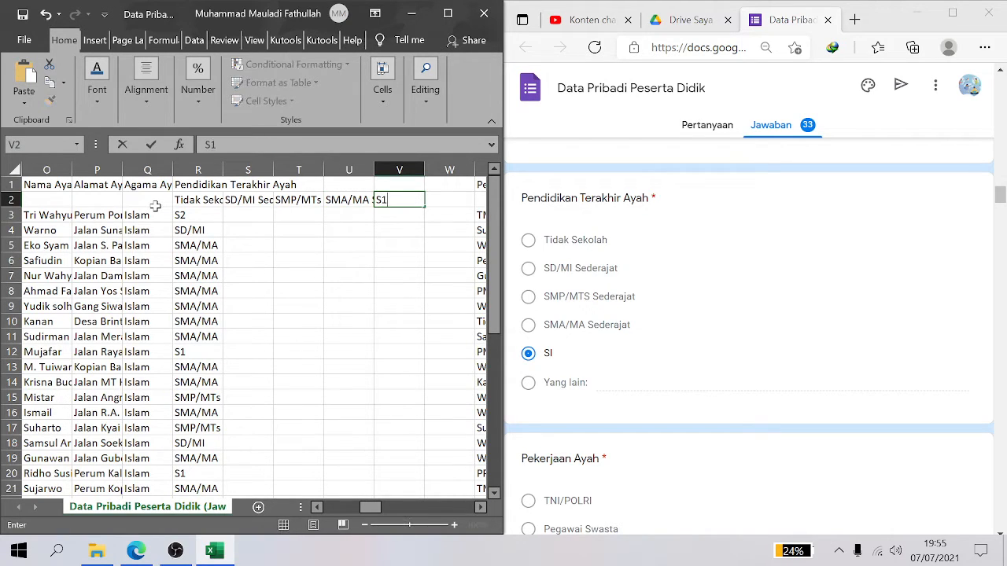
pyautogui.press('Tab')
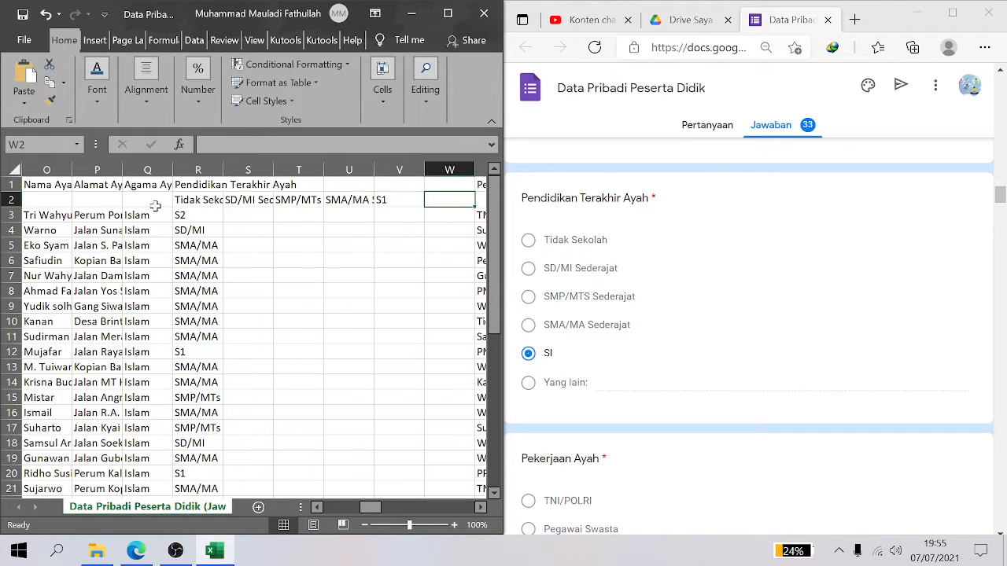
pyautogui.write('S2')
pyautogui.press('Return')
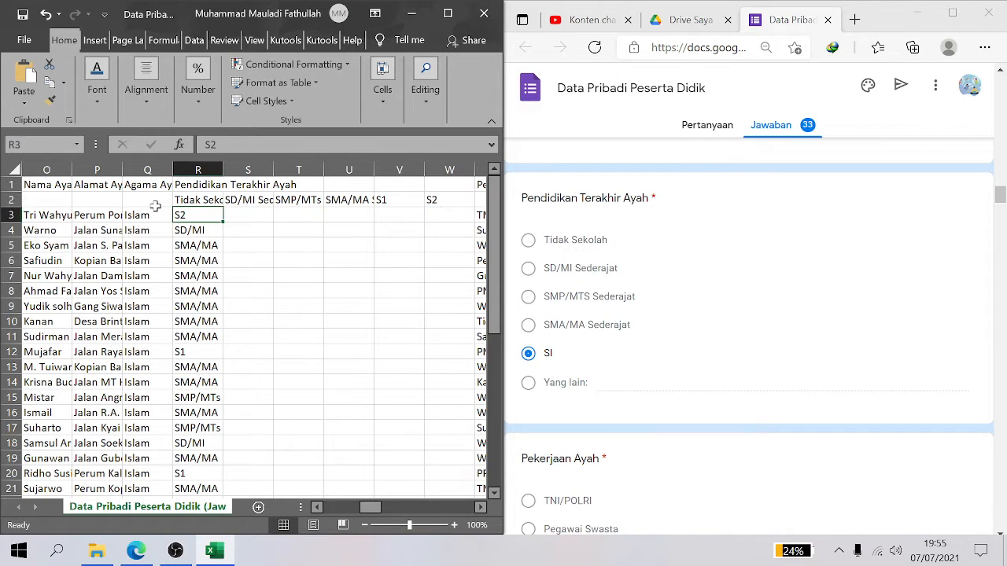
pyautogui.press('Right')
pyautogui.press('Right')
pyautogui.press('Right')
pyautogui.press('Right')
pyautogui.press('Right')
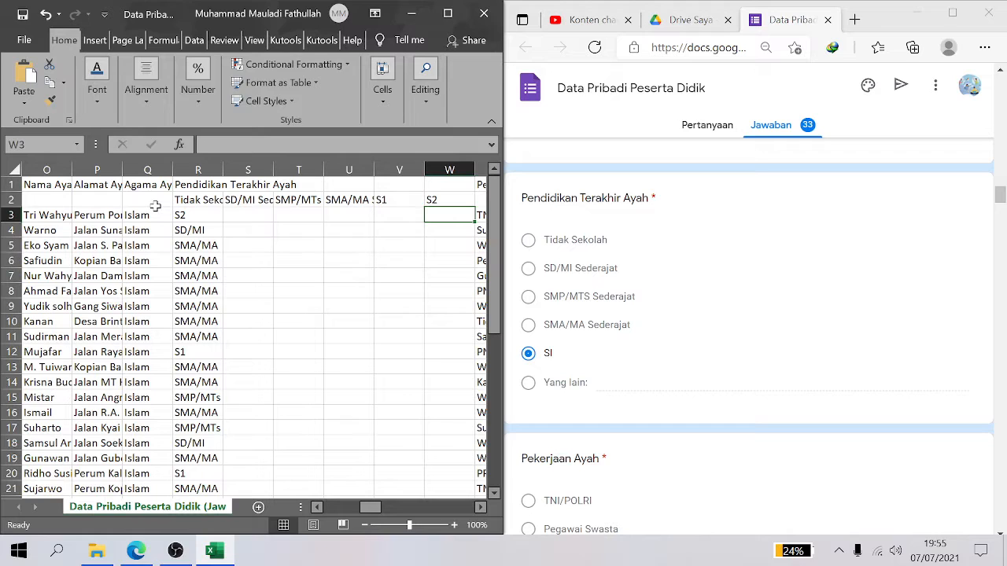
pyautogui.write('1')
pyautogui.press('Return')
pyautogui.press('Down')
pyautogui.press('Up')
pyautogui.press('Up')
pyautogui.press('Down')
pyautogui.press('Up')
pyautogui.press('BackSpace')
pyautogui.press('Return')
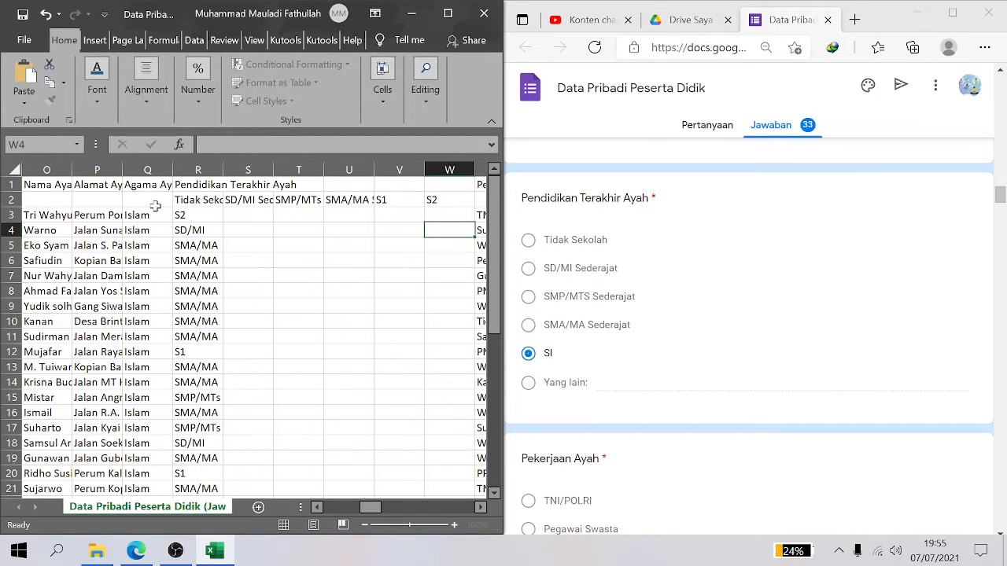
# Copy all the father's education answers in R3:R34, below the Tidak Sekolah heading
pyautogui.press('Left')
pyautogui.press('Left')
pyautogui.press('Left')
pyautogui.press('Left')
pyautogui.press('Left')
pyautogui.press('Up')
pyautogui.hotkey('shift', 'Down')
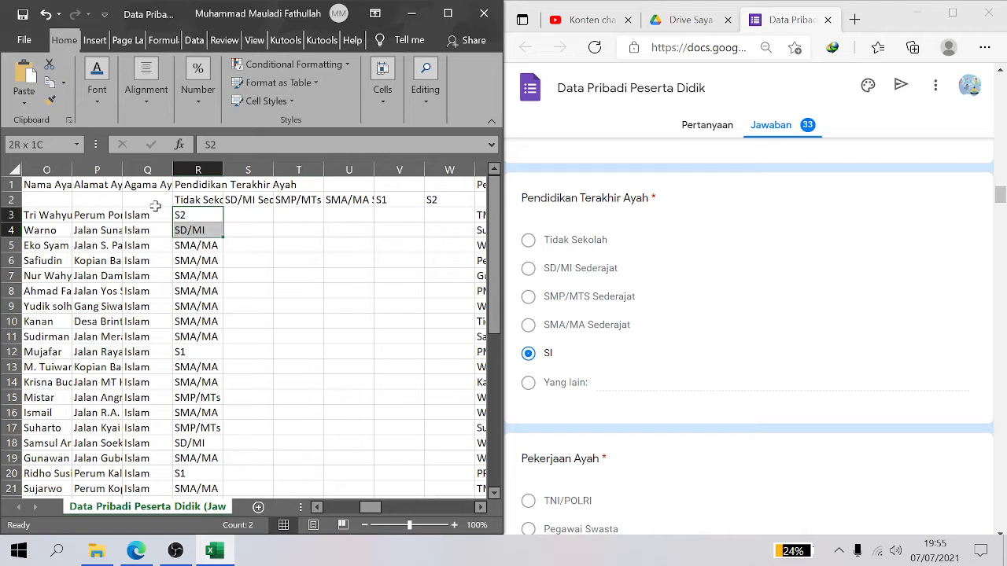
pyautogui.hotkey('shift', 'Down')
pyautogui.hotkey('shift', 'Down')
pyautogui.hotkey('shift', 'Down')
pyautogui.hotkey('shift', 'Down')
pyautogui.hotkey('shift', 'Down')
pyautogui.hotkey('shift', 'Down')
pyautogui.hotkey('shift', 'Down')
pyautogui.hotkey('shift', 'Down')
pyautogui.hotkey('shift', 'Down')
pyautogui.hotkey('shift', 'Down')
pyautogui.hotkey('shift', 'Down')
pyautogui.hotkey('shift', 'Down')
pyautogui.hotkey('shift', 'Down')
pyautogui.hotkey('shift', 'Down')
pyautogui.hotkey('shift', 'Down')
pyautogui.hotkey('shift', 'Down')
pyautogui.hotkey('shift', 'Down')
pyautogui.hotkey('shift', 'Down')
pyautogui.hotkey('shift', 'Down')
pyautogui.hotkey('shift', 'Down')
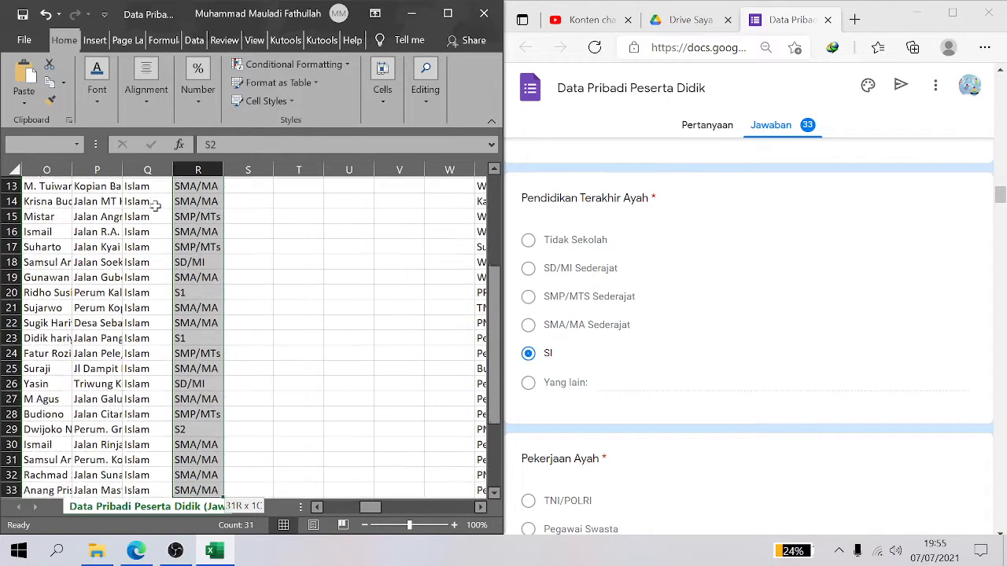
pyautogui.hotkey('shift', 'Down')
pyautogui.hotkey('ctrl', 'c')
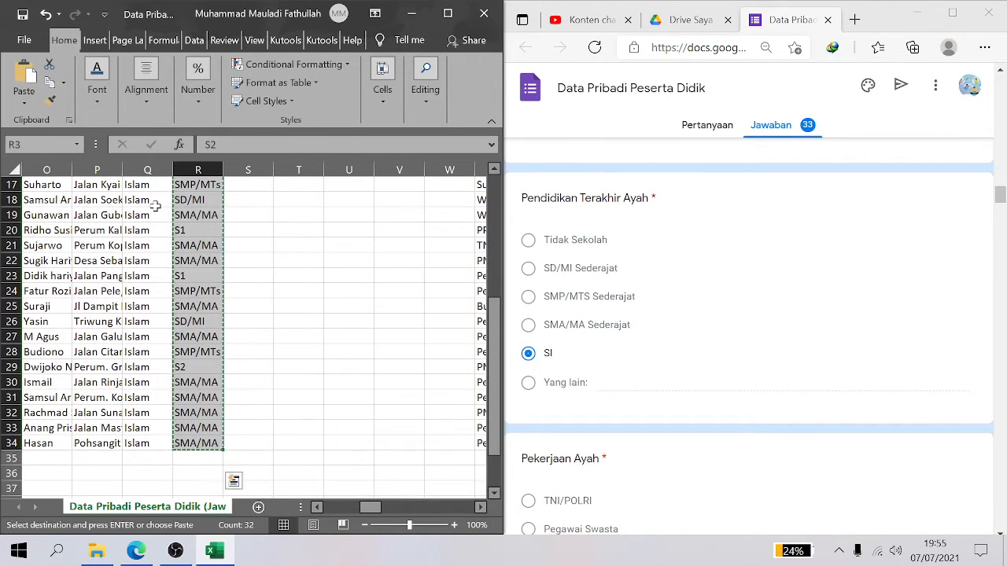
# Paste the copied education answers from row 3 down into each of the other option columns, S through W
pyautogui.press('Right')
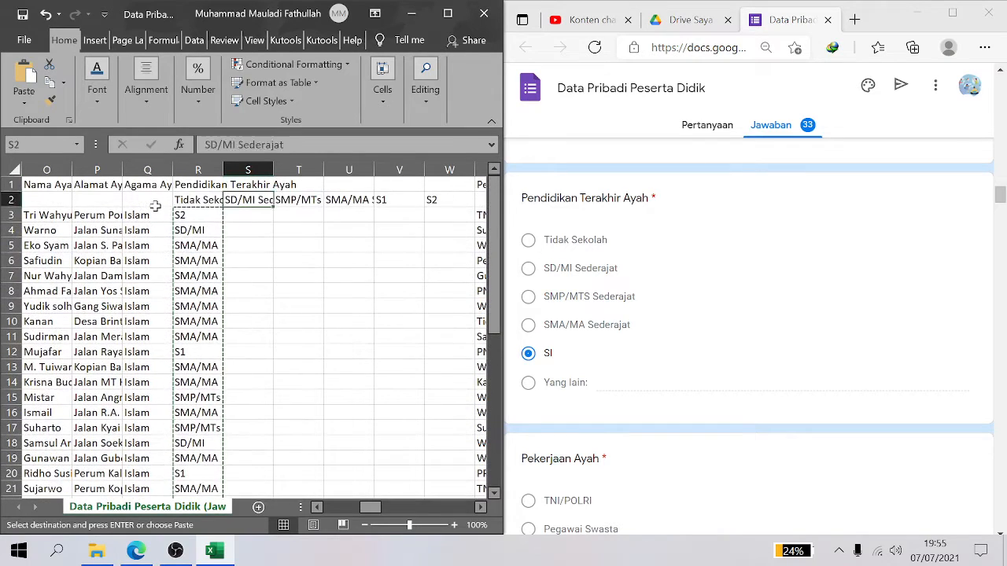
pyautogui.hotkey('ctrl', 'v')
pyautogui.press('Right')
pyautogui.hotkey('ctrl', 'v')
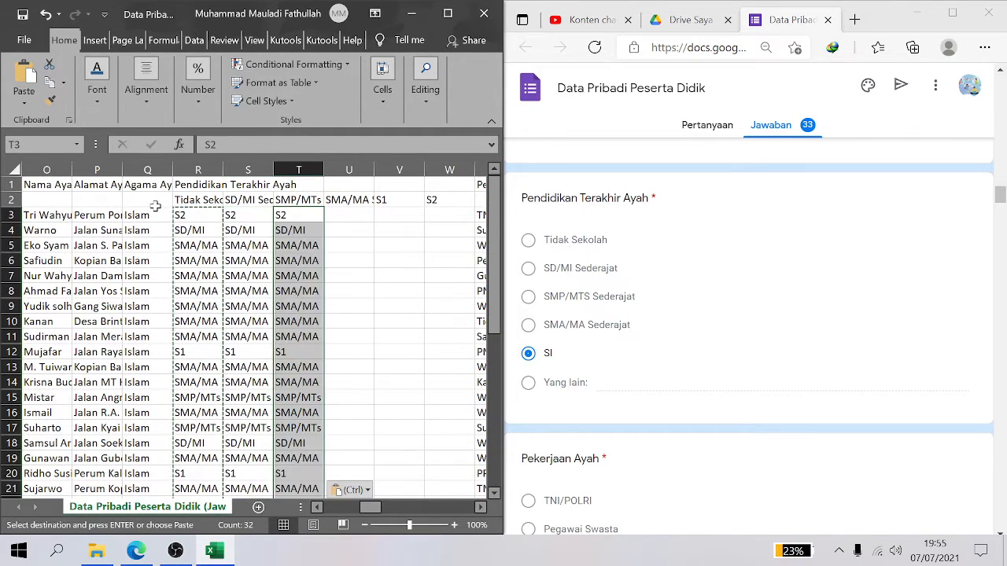
pyautogui.press('Right')
pyautogui.hotkey('ctrl', 'v')
pyautogui.press('Right')
pyautogui.hotkey('ctrl', 'v')
pyautogui.press('Right')
pyautogui.hotkey('ctrl', 'v')
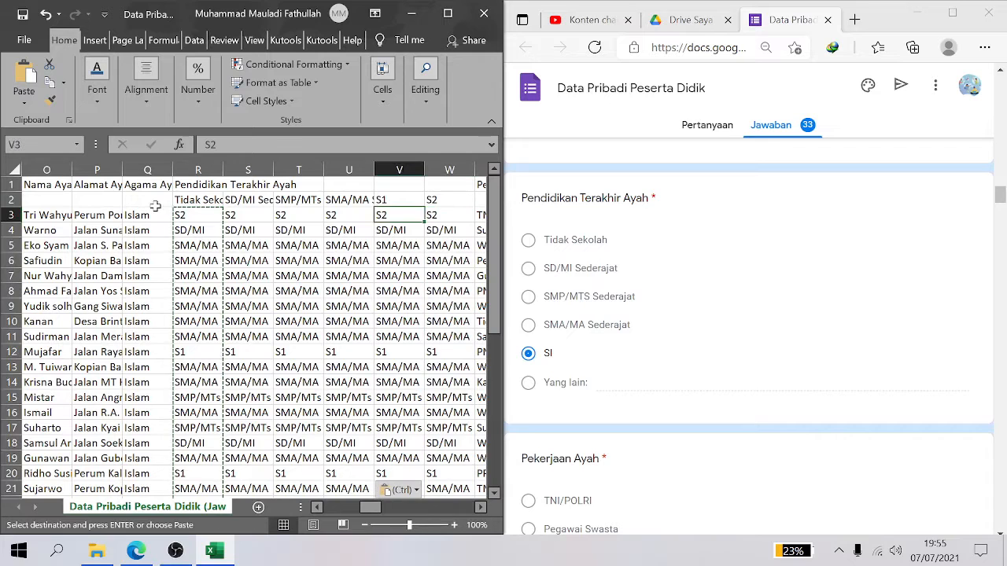
pyautogui.press('Left')
pyautogui.press('Left')
# Try replacing every "Tidak Sekolah" in column R with 1
pyautogui.click(198, 166)
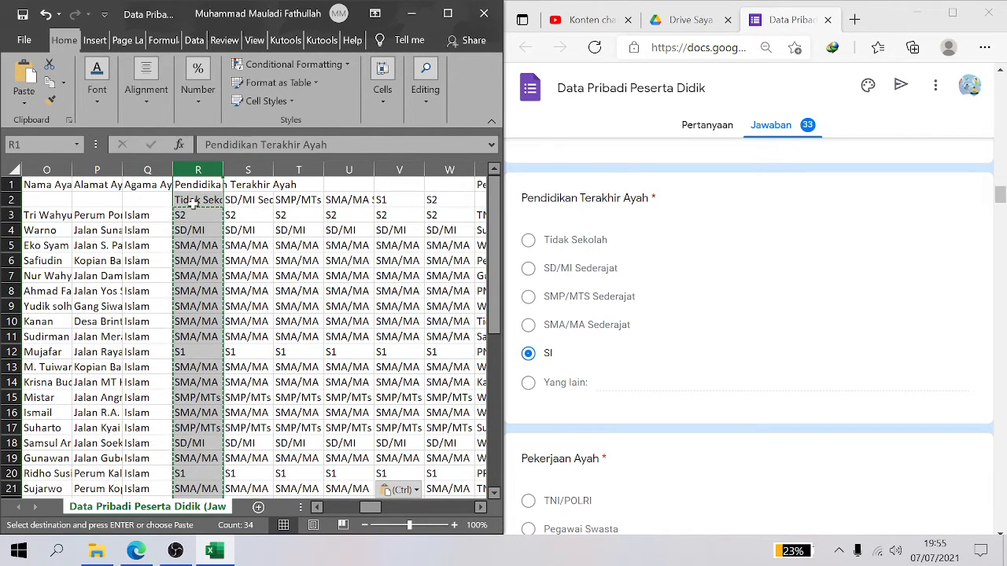
pyautogui.hotkey('ctrl', 'f')
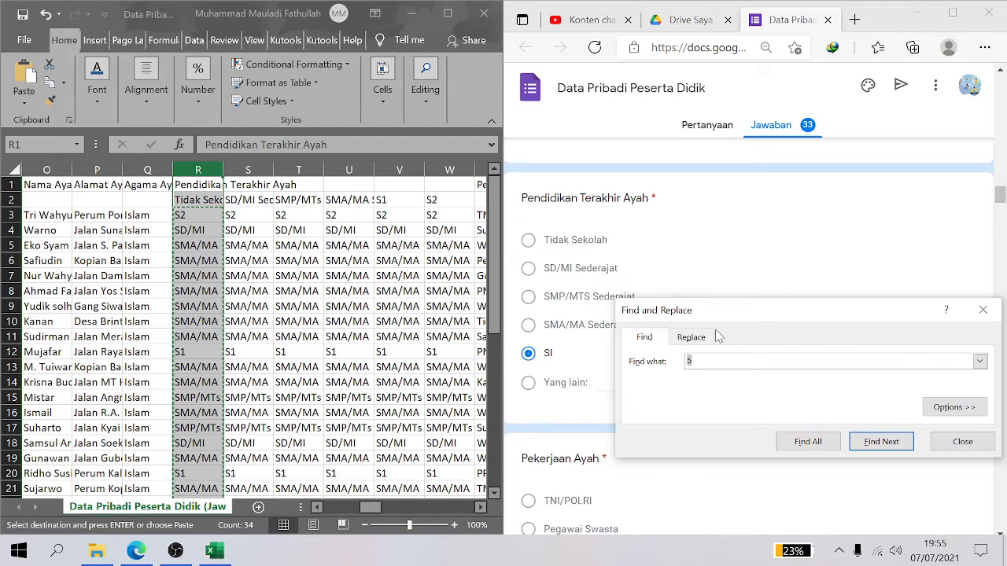
pyautogui.click(691, 336)
pyautogui.moveTo(703, 361); pyautogui.dragTo(636, 366)
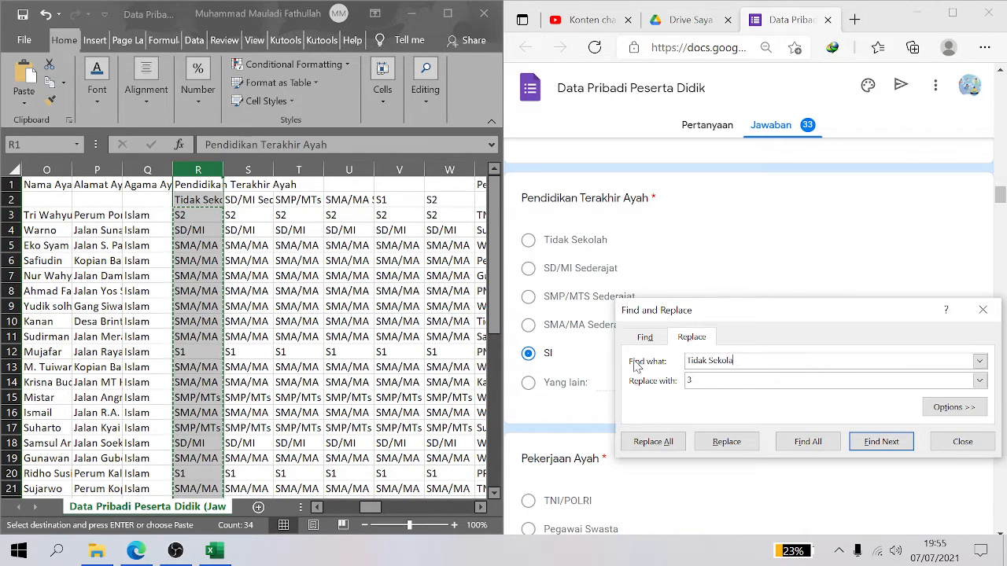
pyautogui.moveTo(704, 380); pyautogui.dragTo(653, 387)
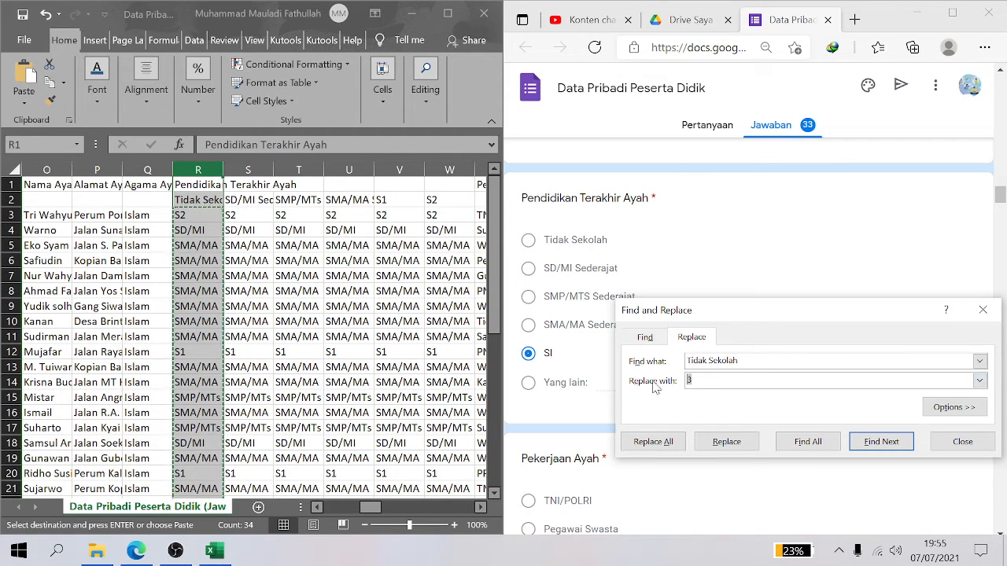
pyautogui.click(653, 441)
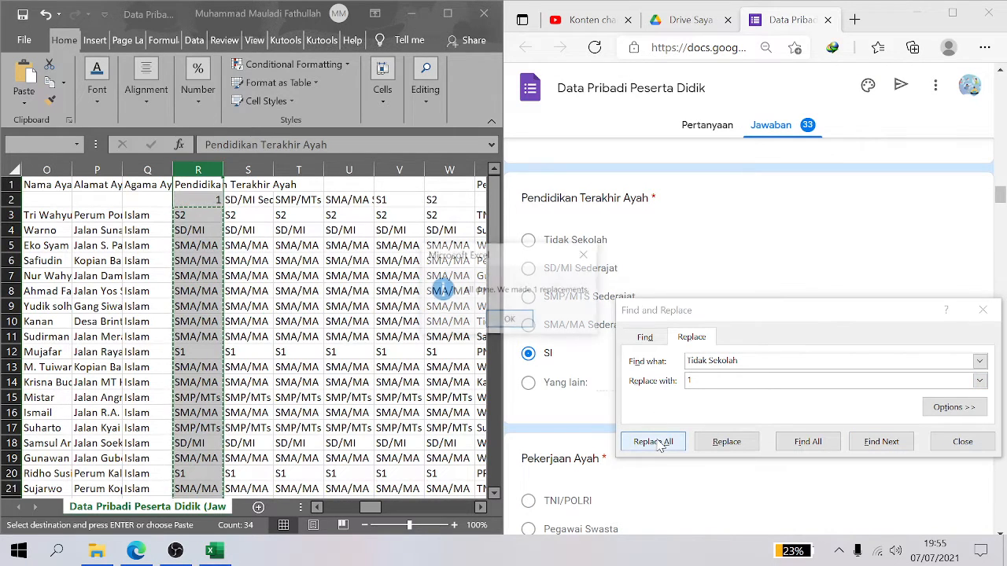
pyautogui.click(521, 325)
pyautogui.moveTo(491, 291); pyautogui.dragTo(493, 221)
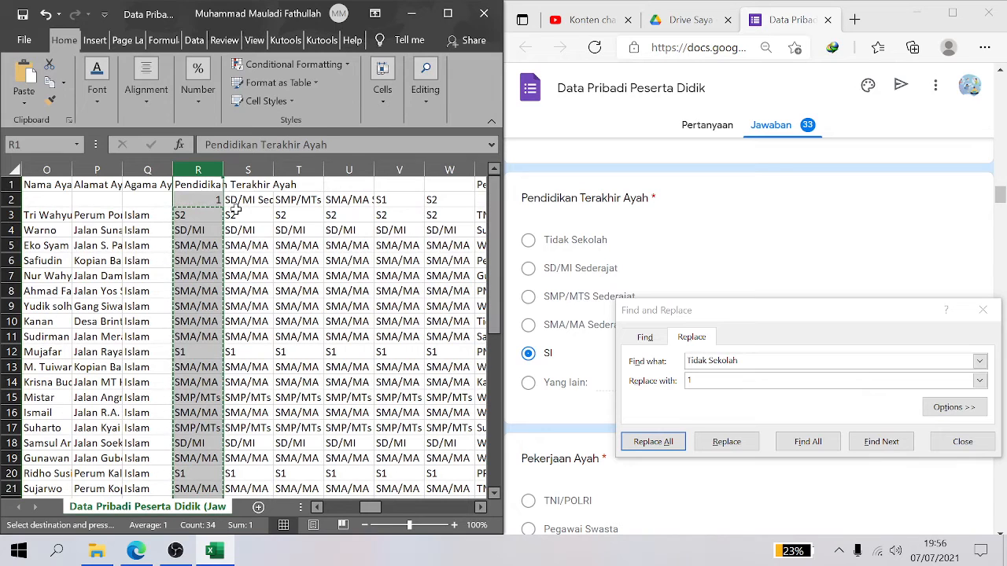
pyautogui.click(715, 399)
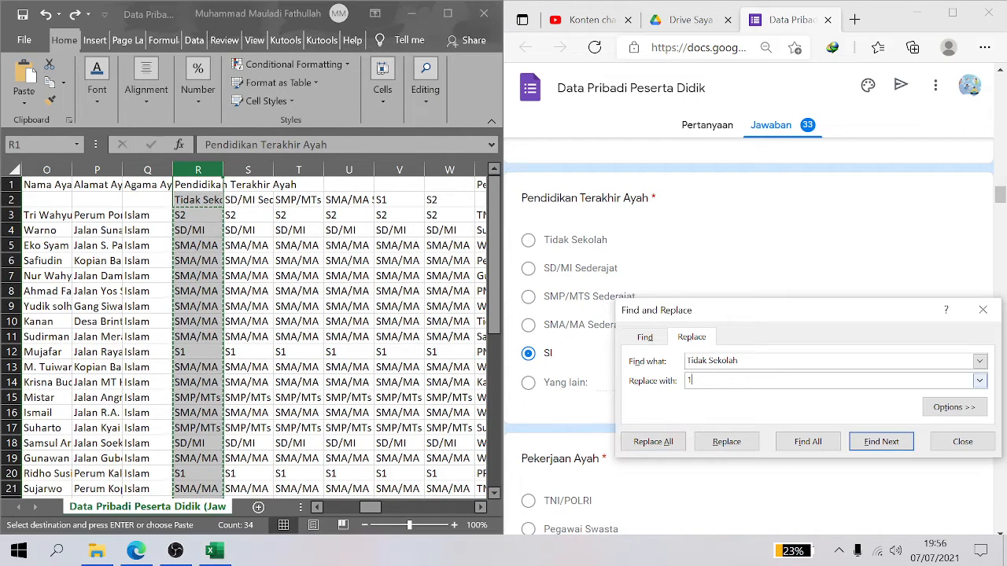
# Replace every "SD/MI" in column R with nothing
pyautogui.moveTo(738, 362); pyautogui.dragTo(653, 366)
pyautogui.press('BackSpace')
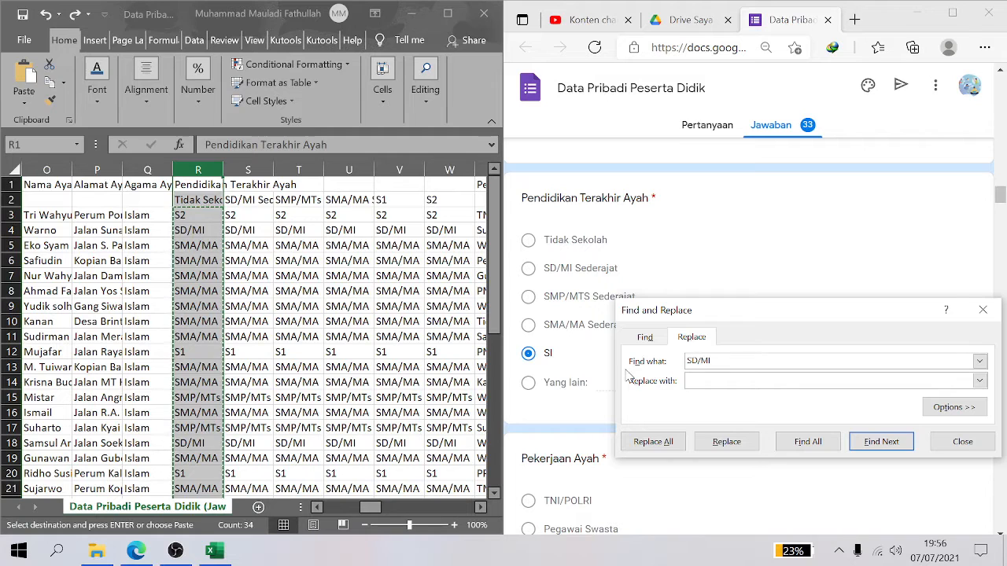
pyautogui.press('Tab')
pyautogui.click(653, 441)
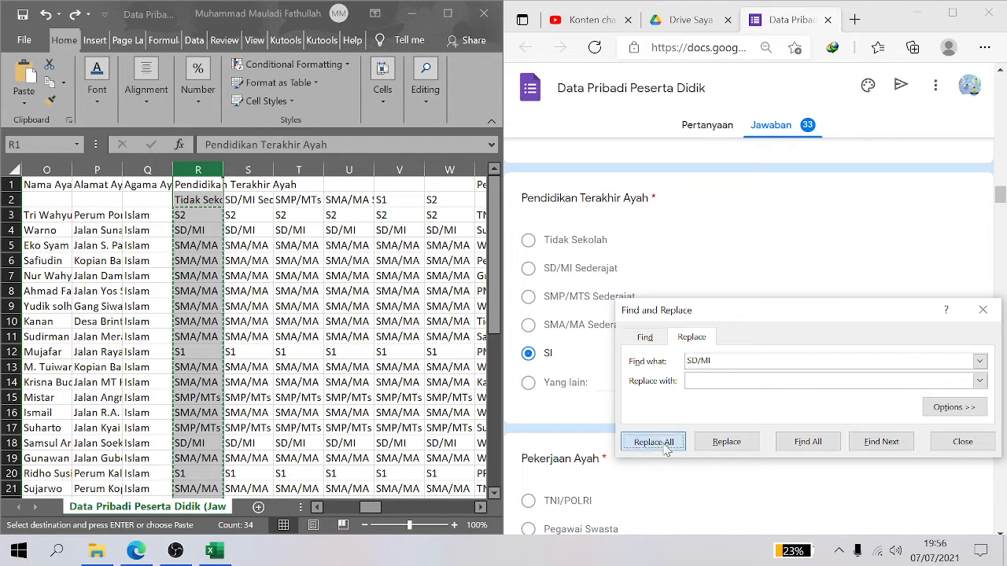
pyautogui.click(510, 320)
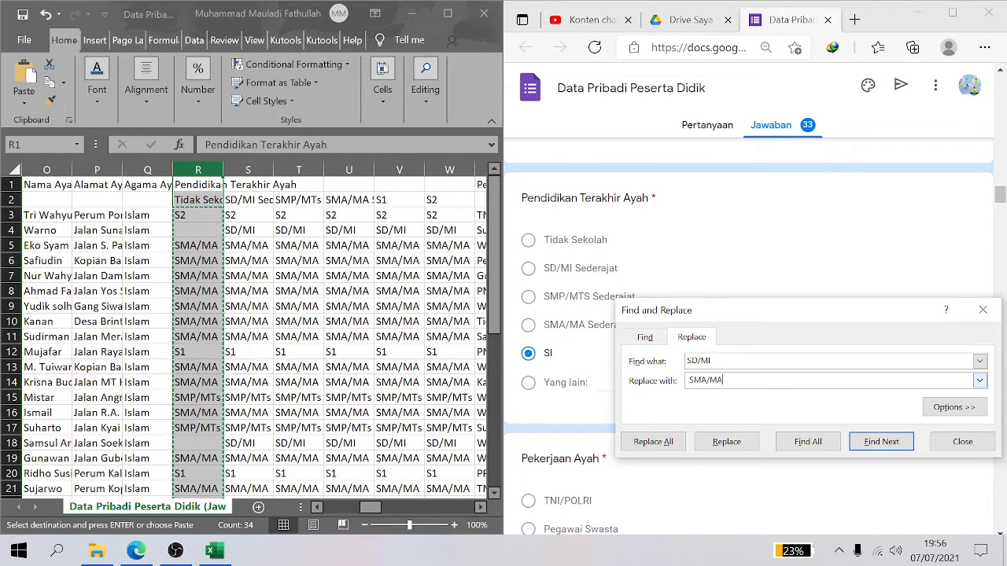
# Replace every "SMA/MA" in column R with nothing
pyautogui.hotkey('ctrl', 'a')
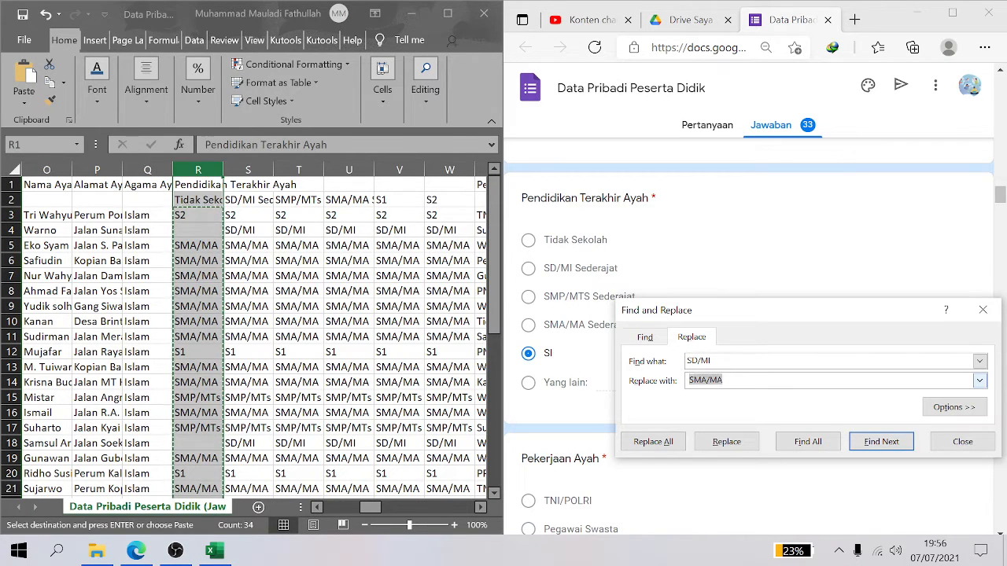
pyautogui.press('BackSpace')
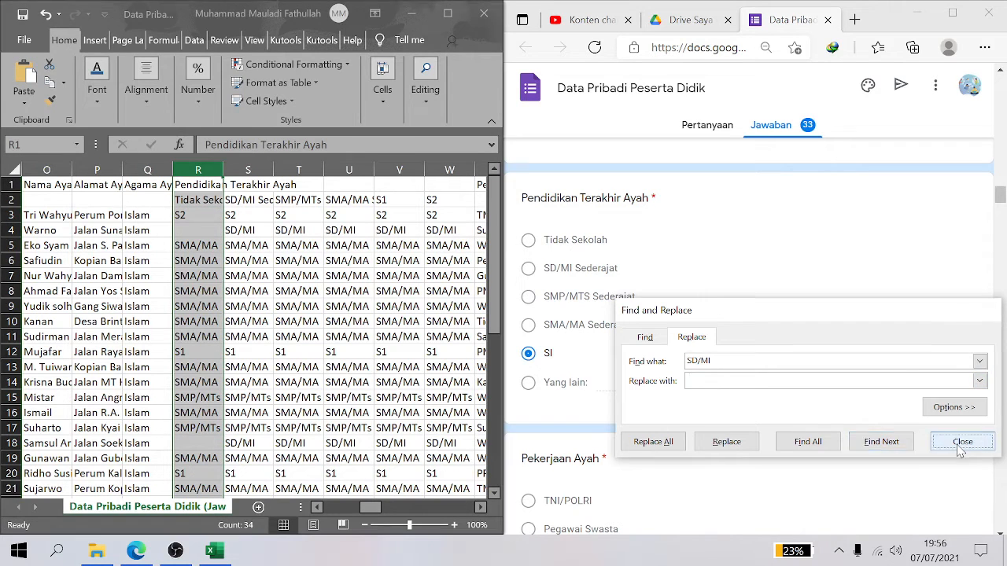
pyautogui.click(962, 442)
pyautogui.hotkey('ctrl', 'f')
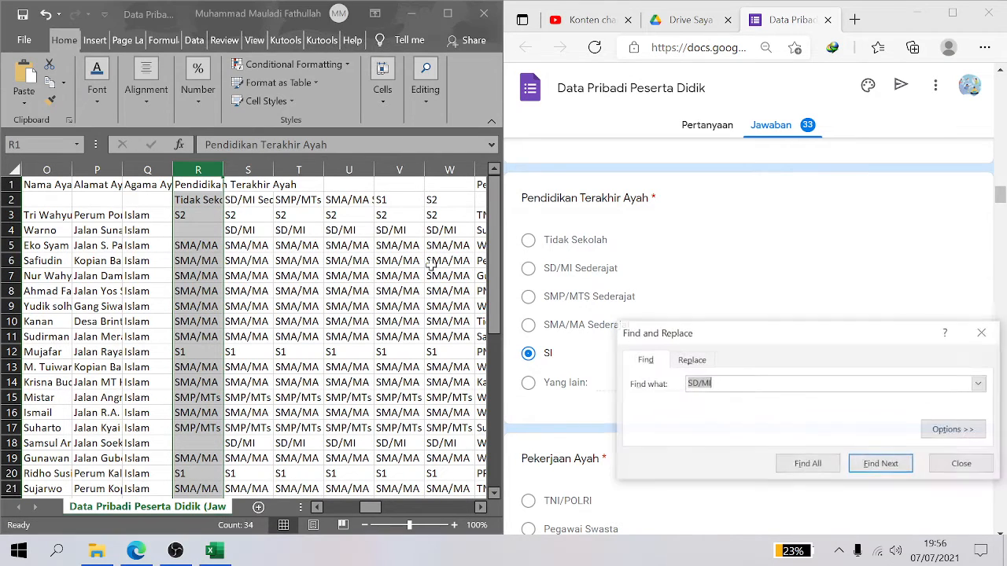
pyautogui.click(691, 362)
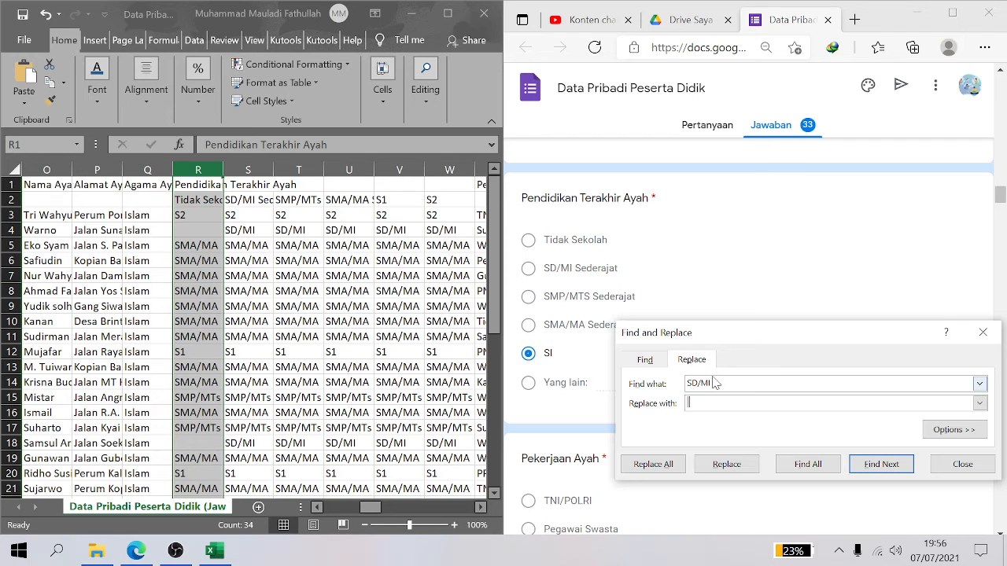
pyautogui.hotkey('ctrl', 'v')
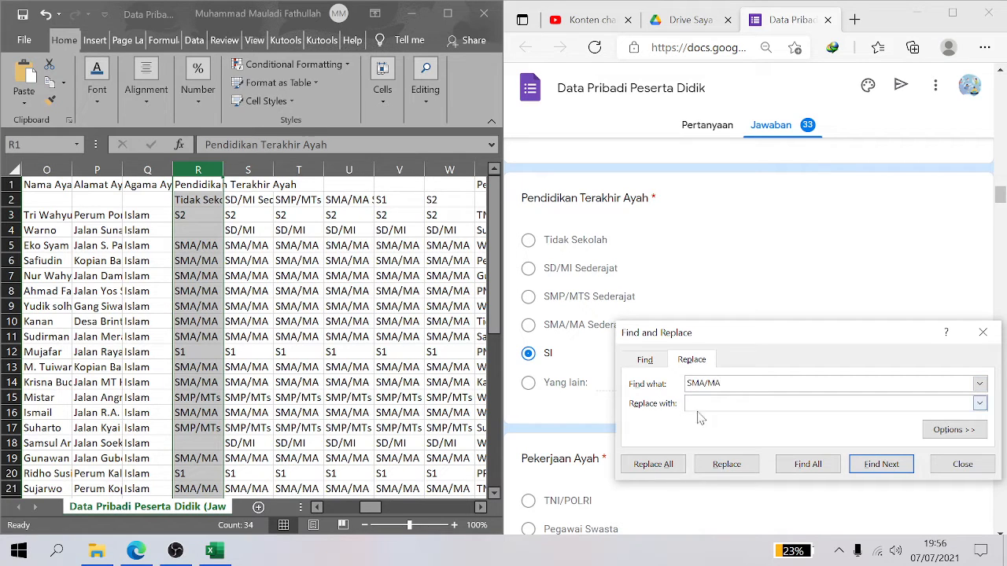
pyautogui.click(653, 468)
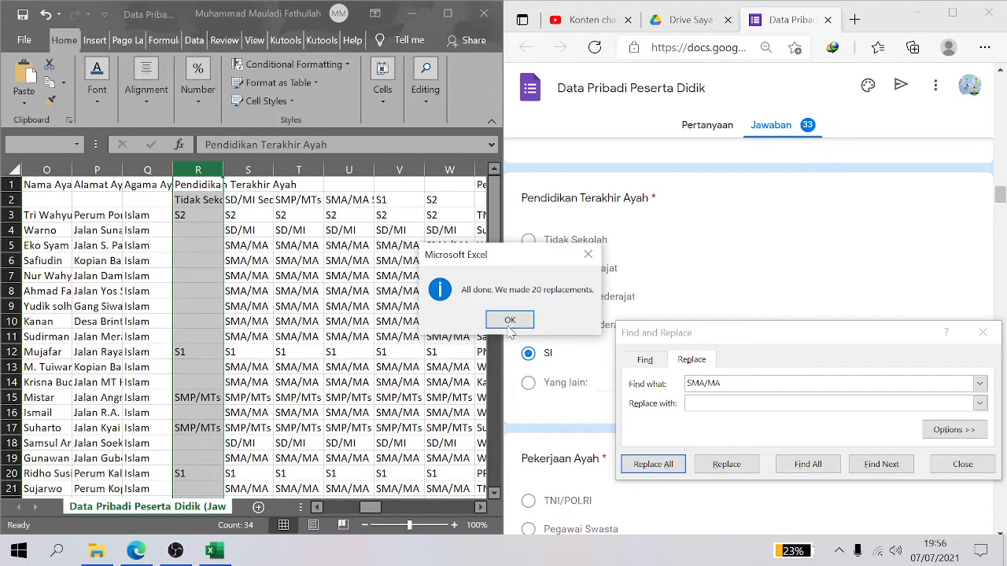
# Clear all remaining education answers in column R from row 3 down, keeping the two header rows
pyautogui.click(511, 324)
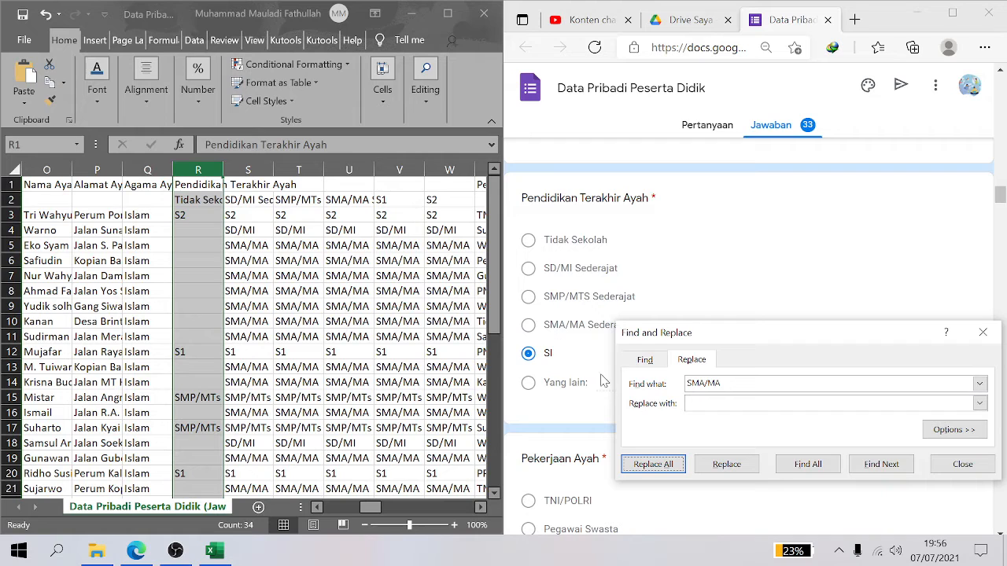
pyautogui.click(961, 466)
pyautogui.click(203, 232)
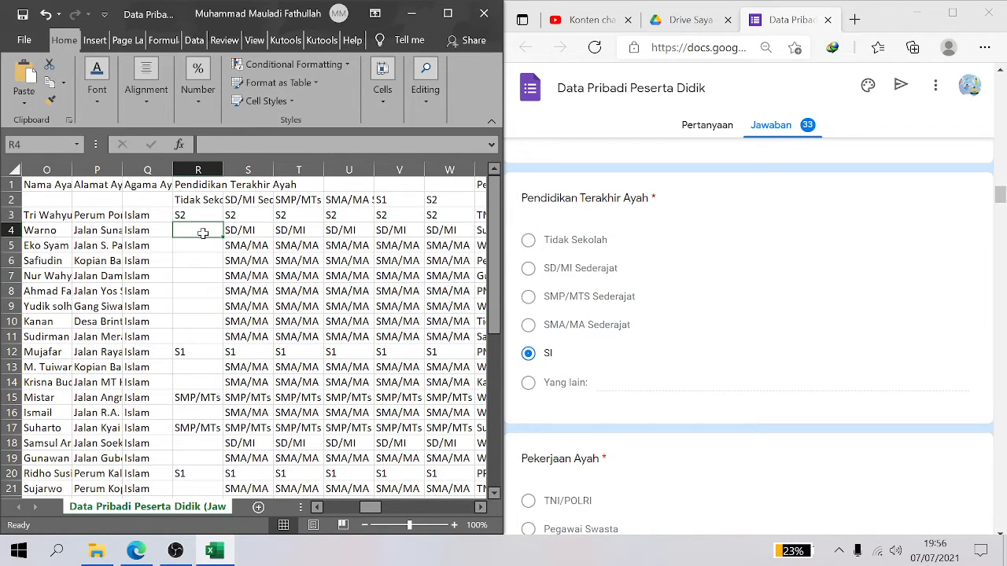
pyautogui.moveTo(203, 230); pyautogui.dragTo(201, 444)
pyautogui.press('Delete')
pyautogui.scroll(5, 201, 443)
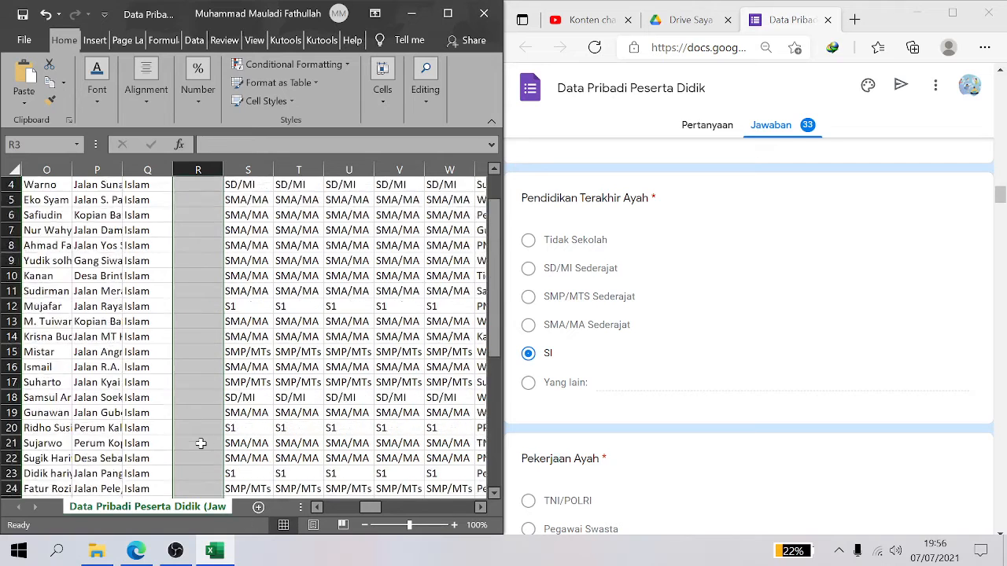
# Replace every "SMA/MA" in column S with nothing
pyautogui.press('Up')
pyautogui.press('Right')
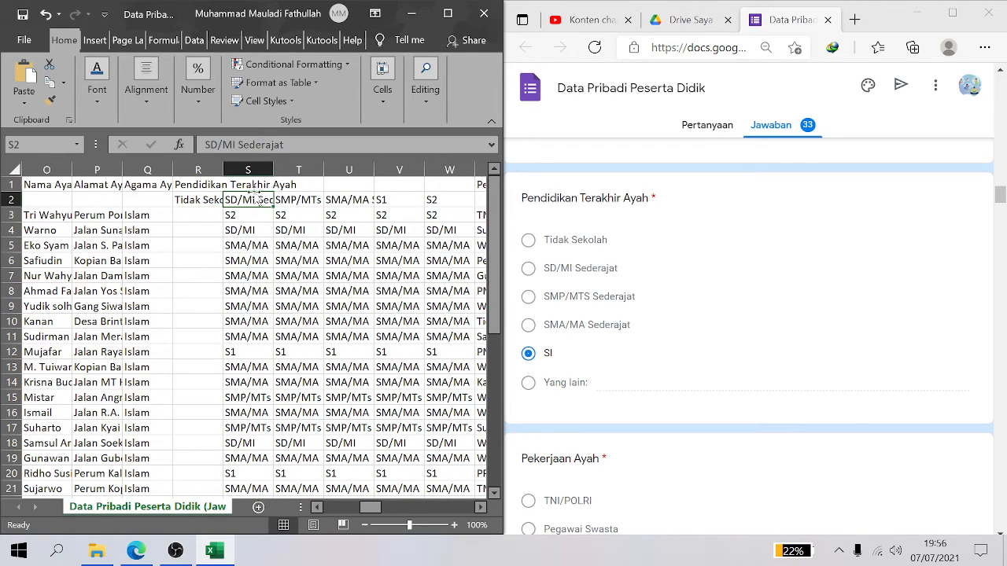
pyautogui.click(249, 171)
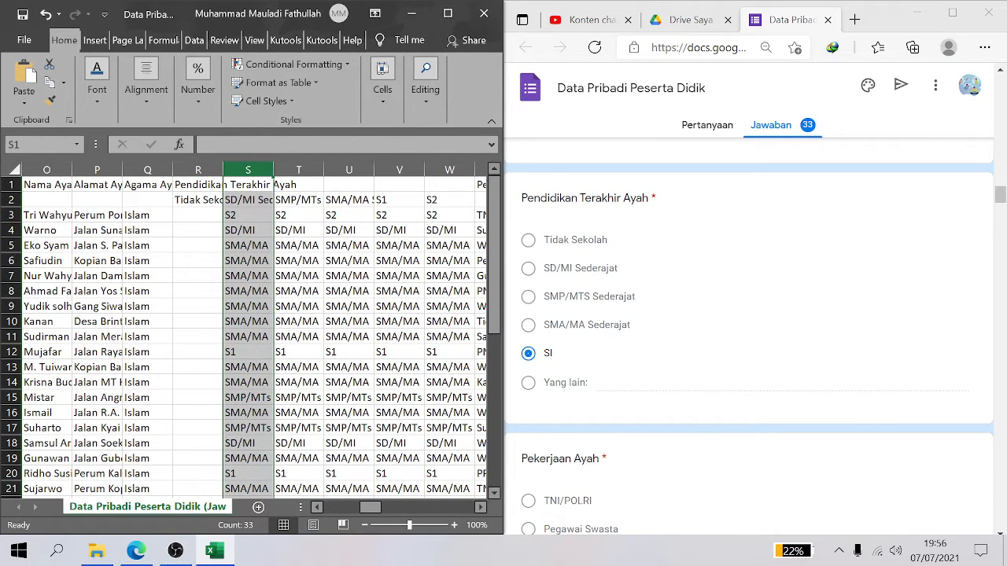
pyautogui.hotkey('ctrl', 'f')
pyautogui.click(686, 384)
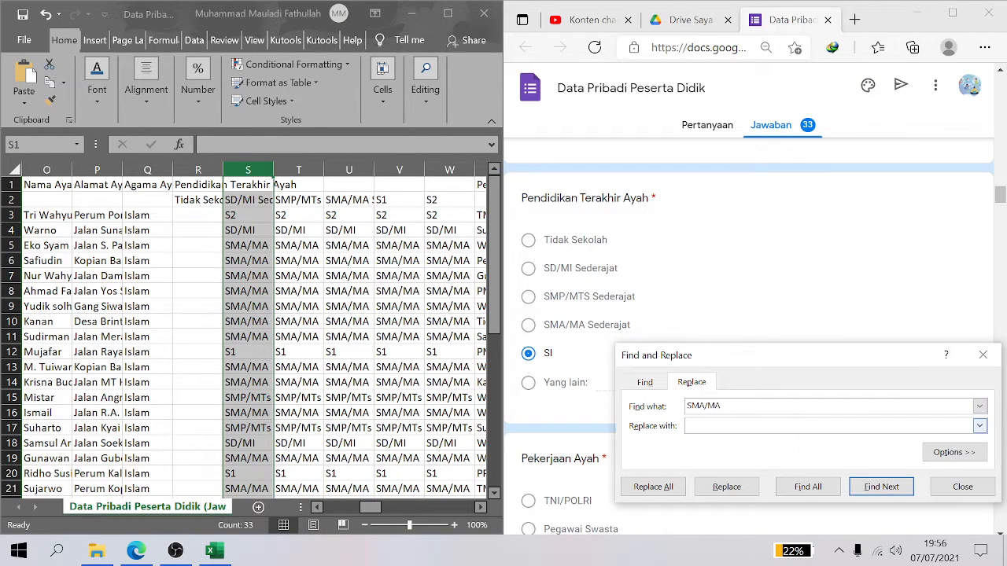
pyautogui.click(681, 486)
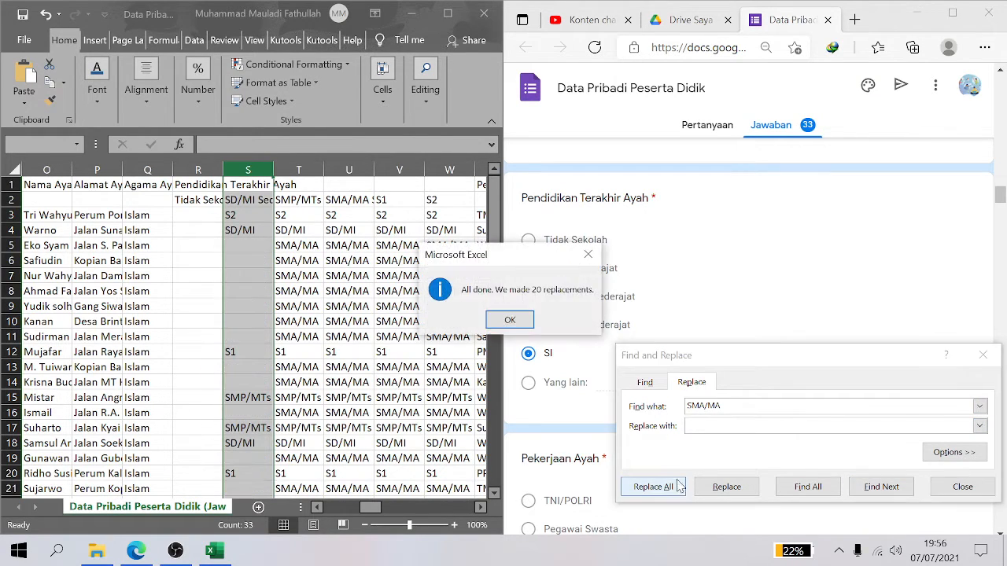
pyautogui.click(510, 319)
# Replace every "SD/MI" in column S with 1
pyautogui.click(733, 407)
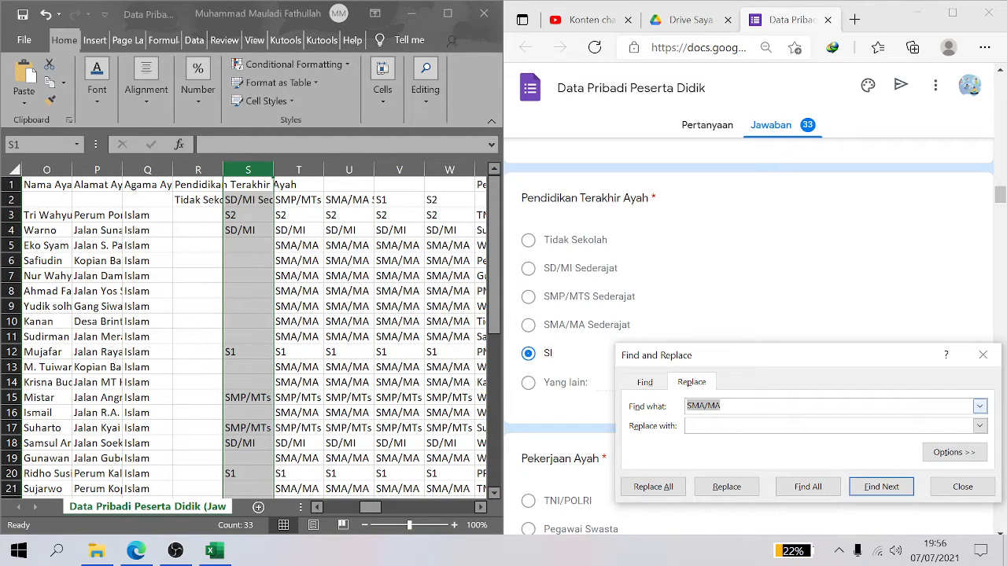
pyautogui.write('s')
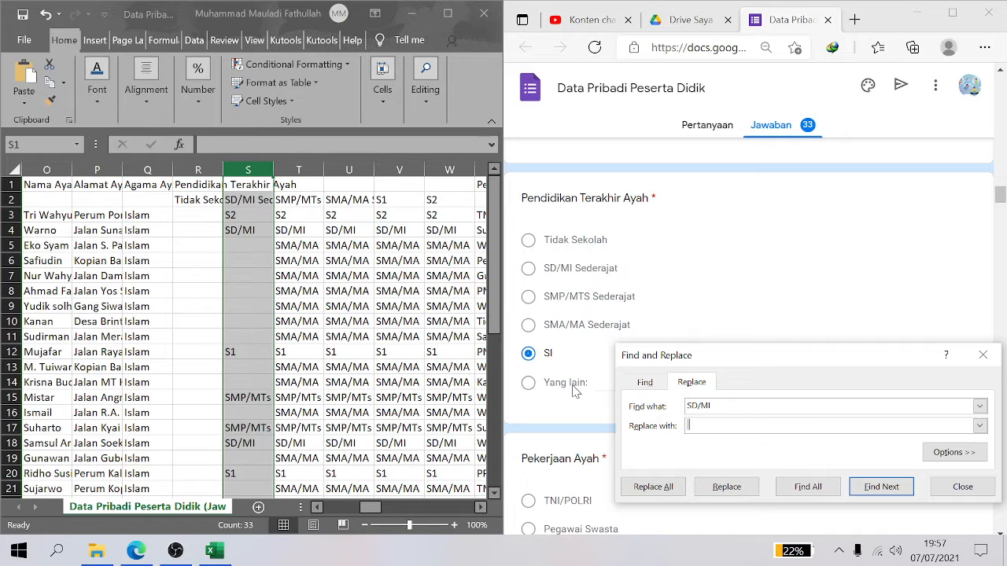
pyautogui.click(650, 489)
pyautogui.click(510, 320)
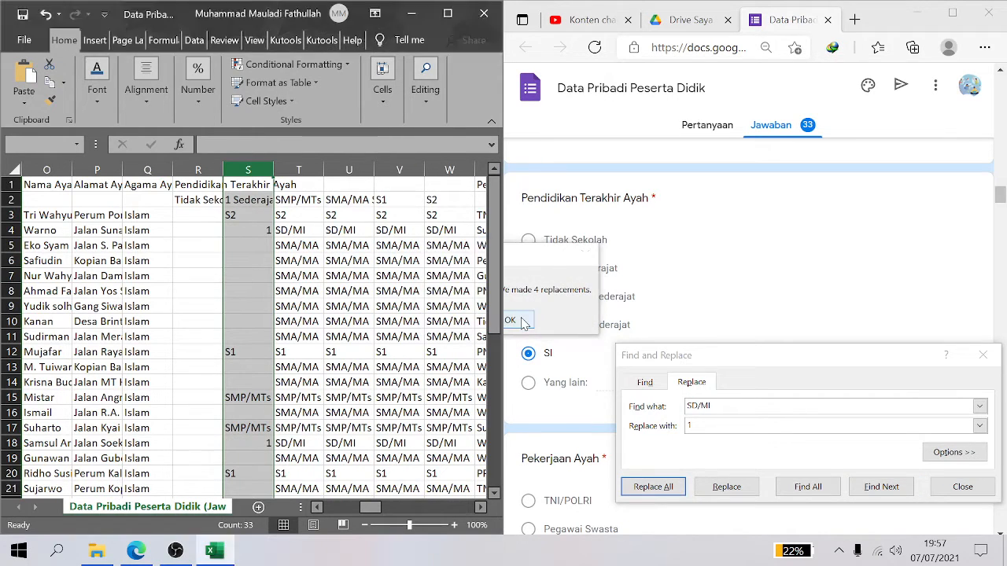
# Replace every "SMP/MTS" in column S with nothing
pyautogui.hotkey('alt', 'n')
pyautogui.write('S')
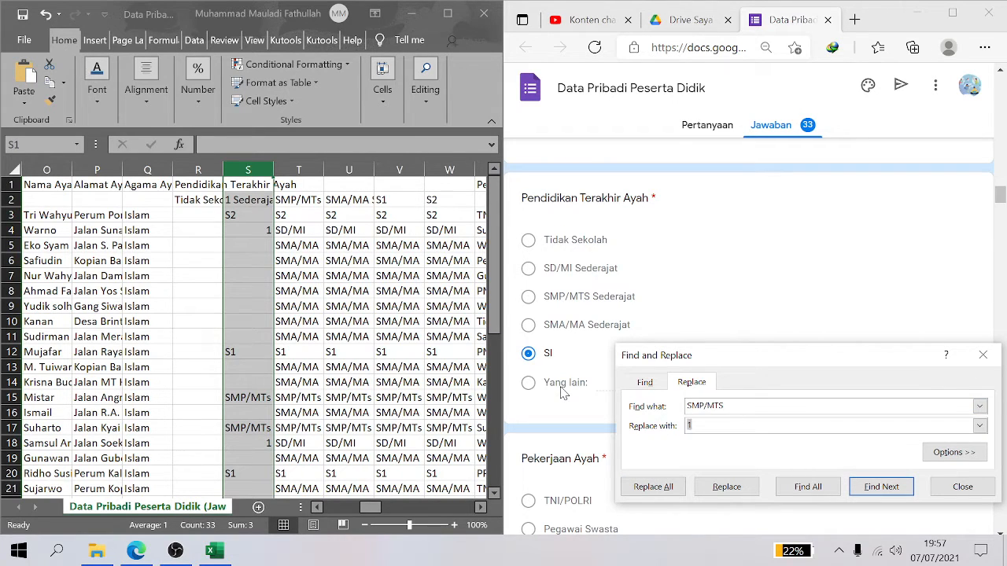
pyautogui.click(652, 489)
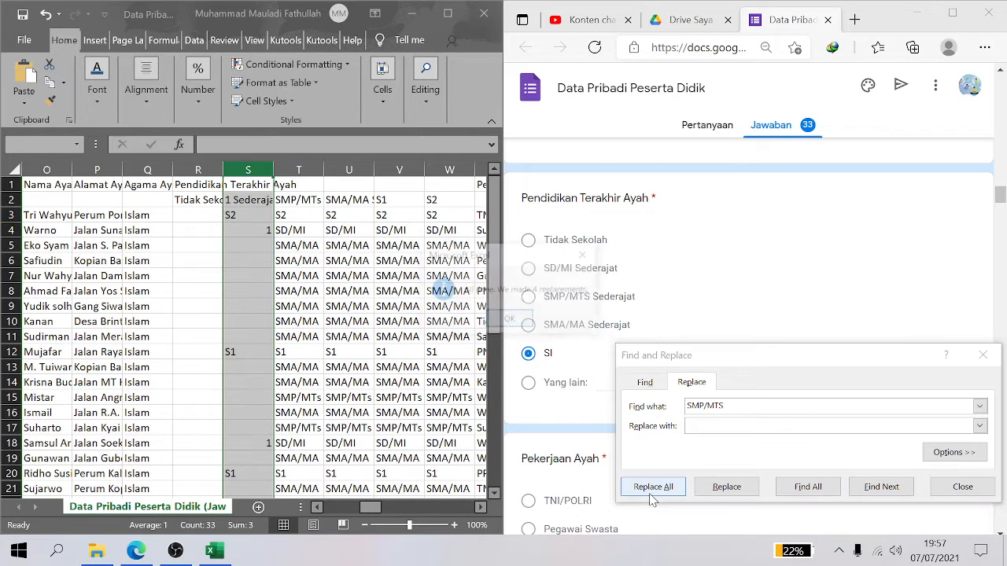
pyautogui.click(508, 319)
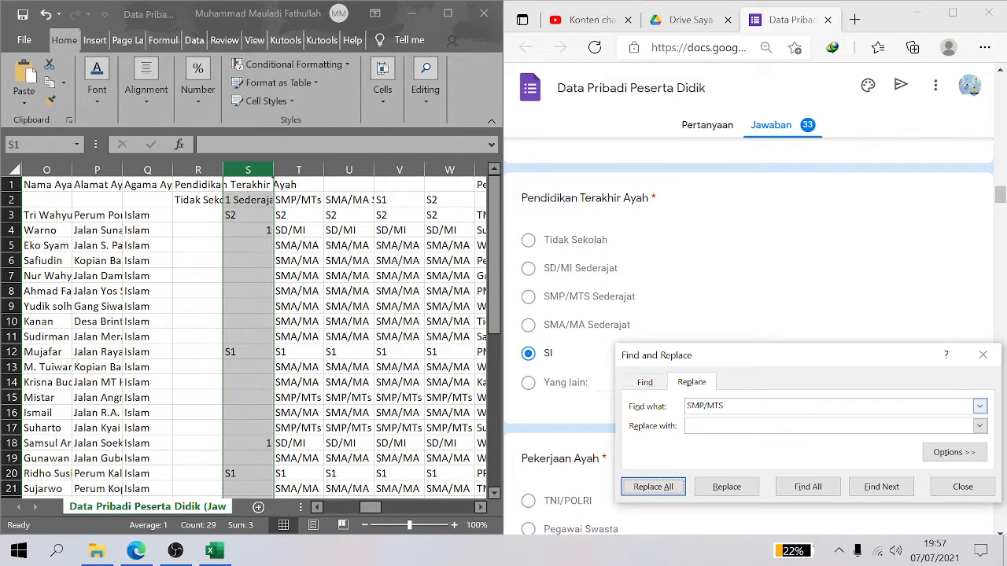
# Replace every "S1" and every "S2" in column S with nothing
pyautogui.hotkey('alt', 'n')
pyautogui.write('S')
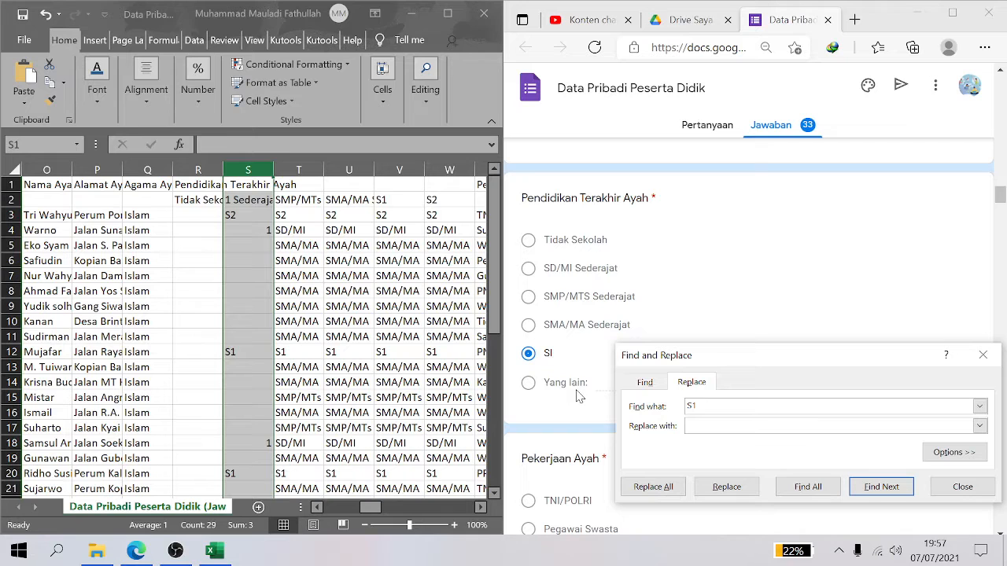
pyautogui.write('1')
pyautogui.click(651, 488)
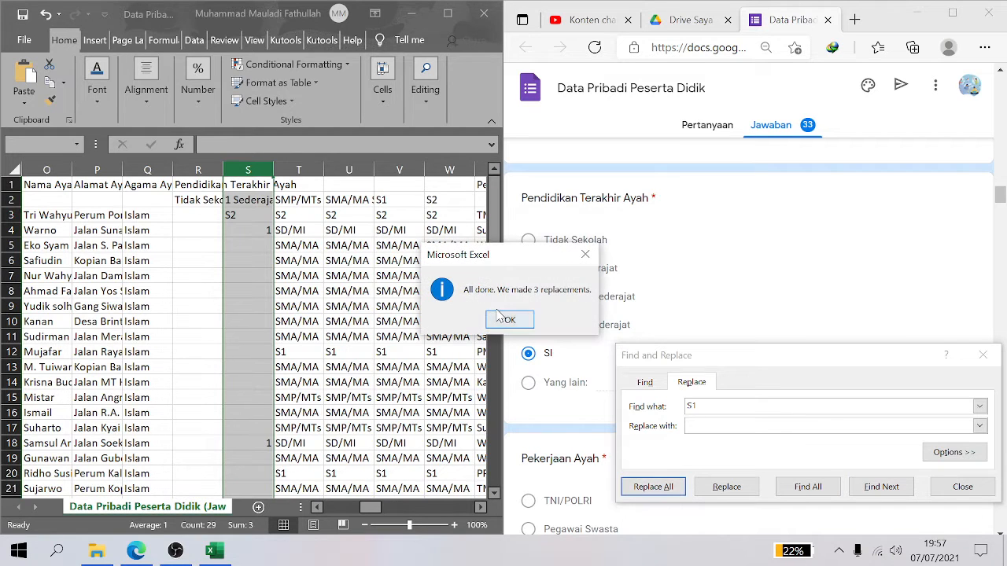
pyautogui.click(499, 318)
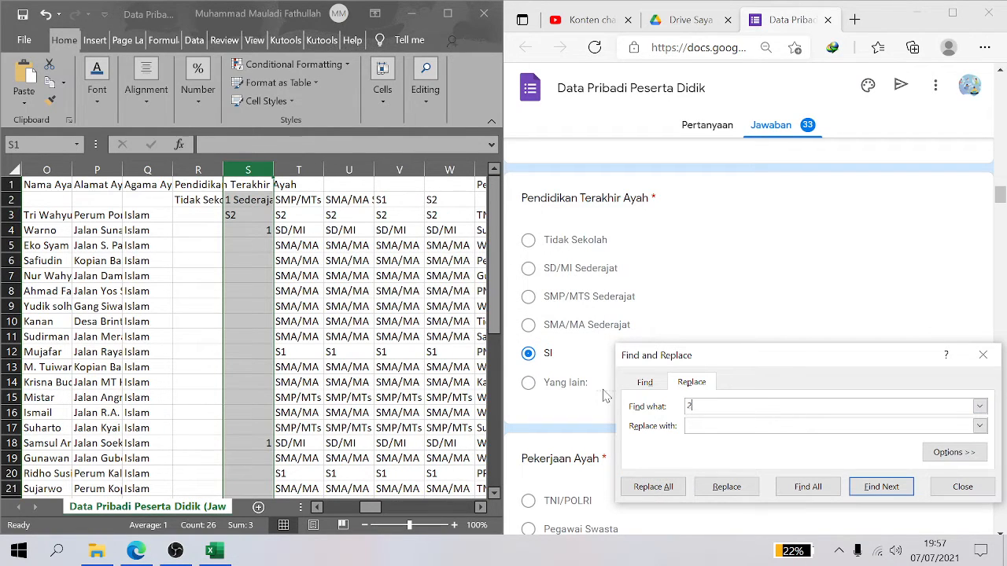
pyautogui.click(653, 486)
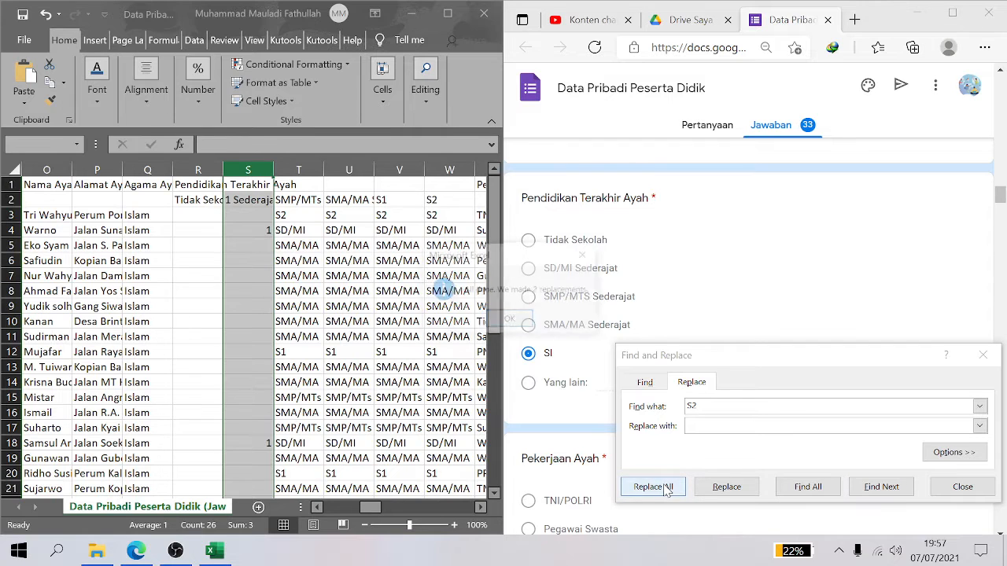
pyautogui.click(494, 321)
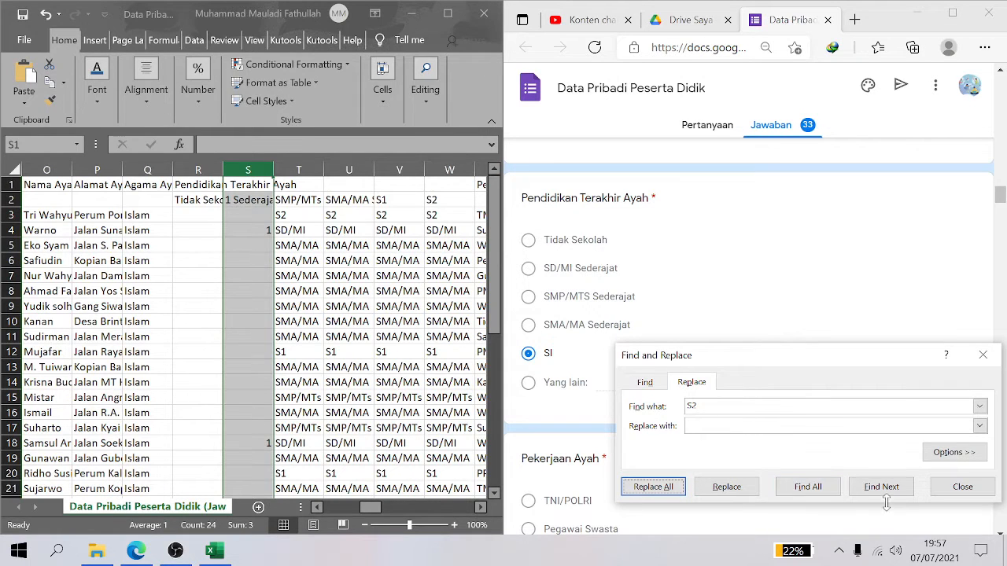
pyautogui.click(962, 488)
# Replace every "S2" and every "S1" in column T with nothing
pyautogui.click(298, 169)
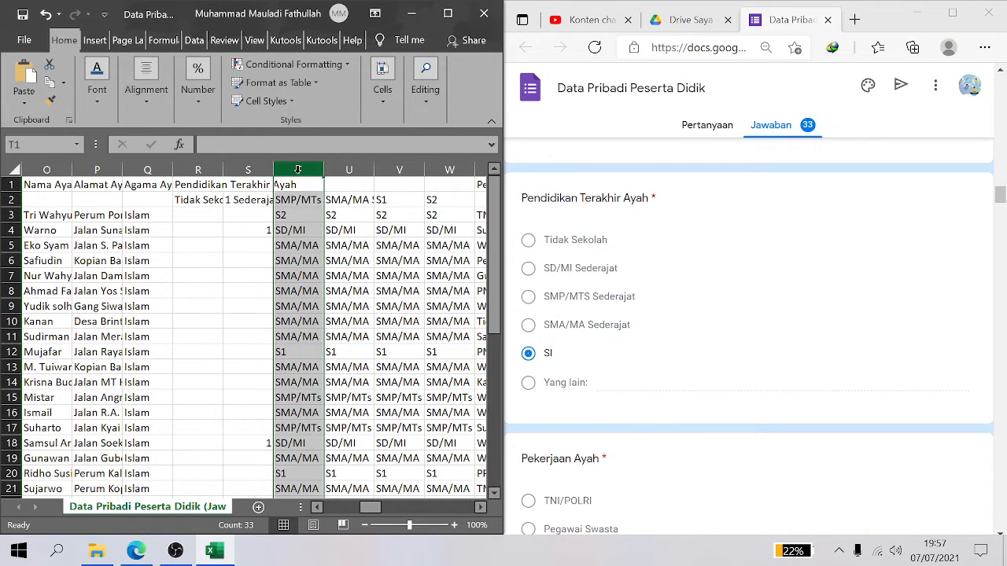
pyautogui.hotkey('ctrl', 'f')
pyautogui.click(692, 404)
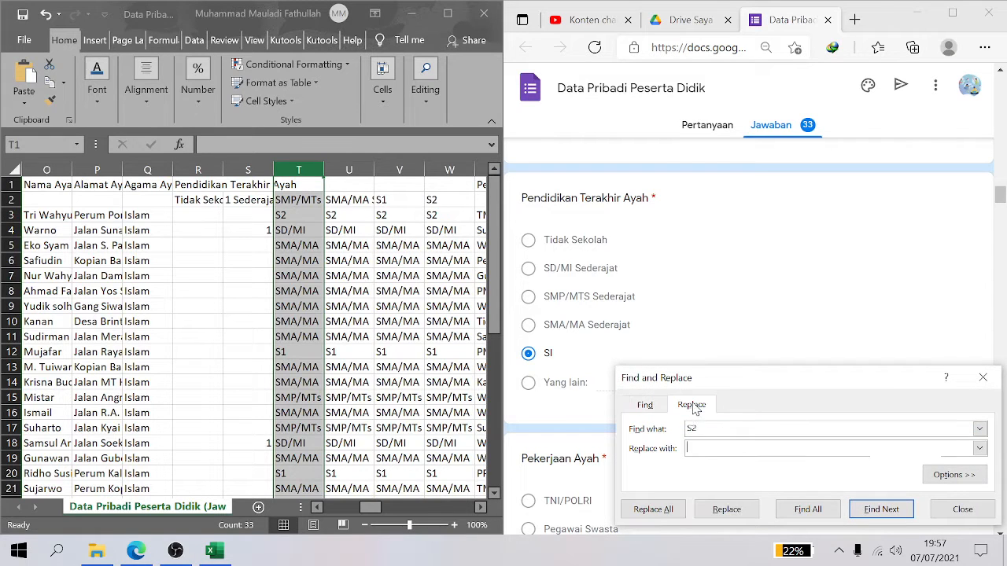
pyautogui.click(653, 509)
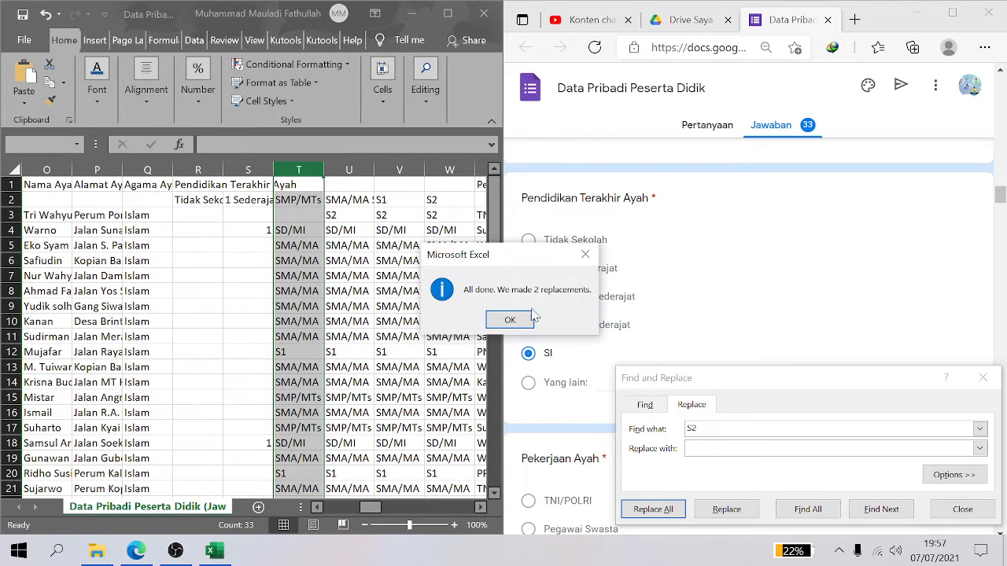
pyautogui.click(509, 321)
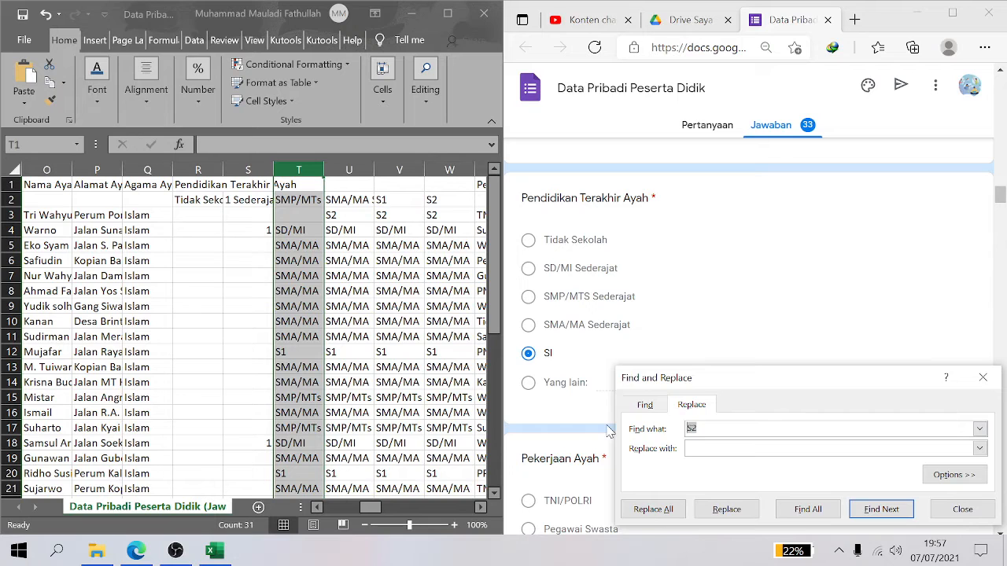
pyautogui.click(653, 509)
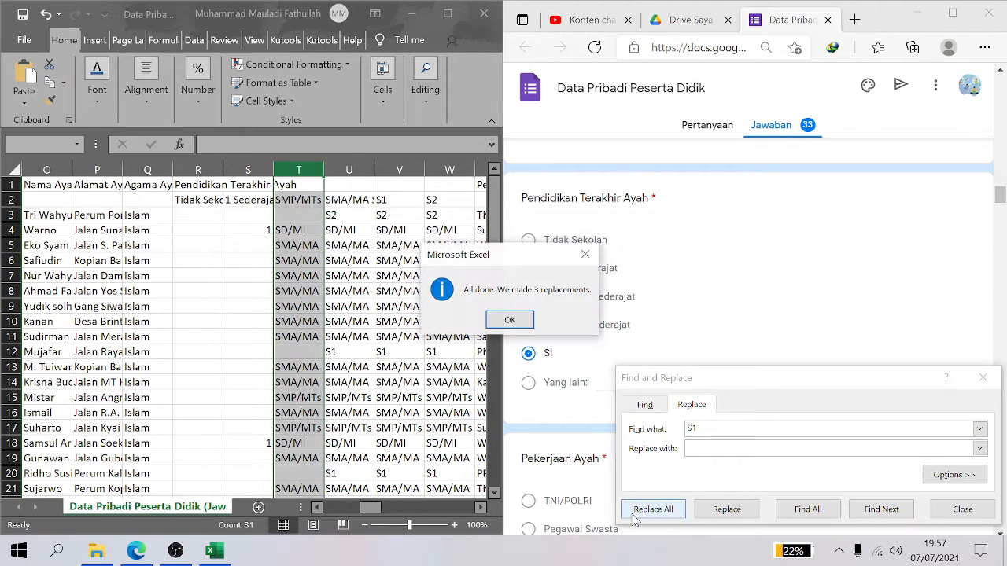
pyautogui.click(513, 320)
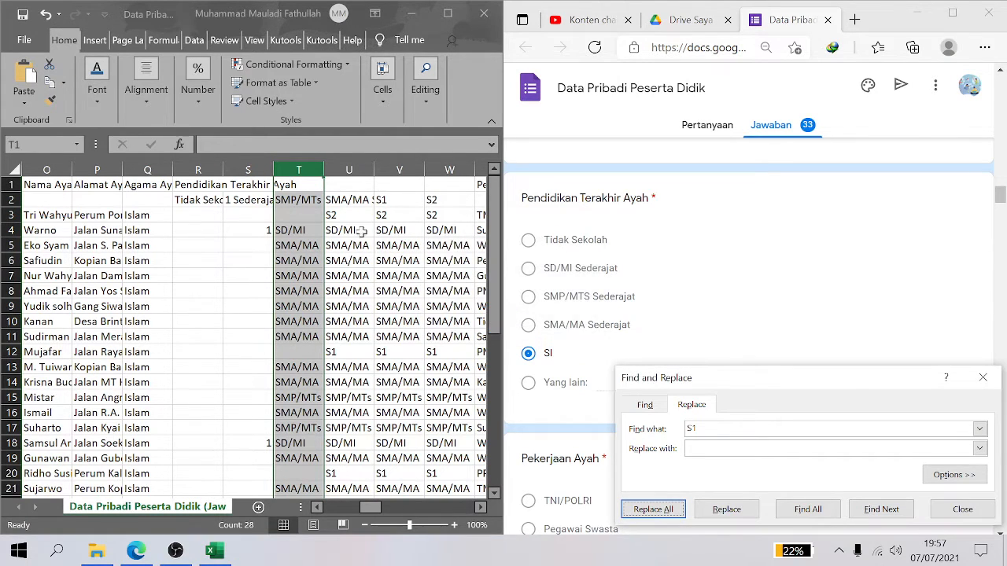
# Replace every "SMA/MA" in column T with nothing
pyautogui.click(692, 429)
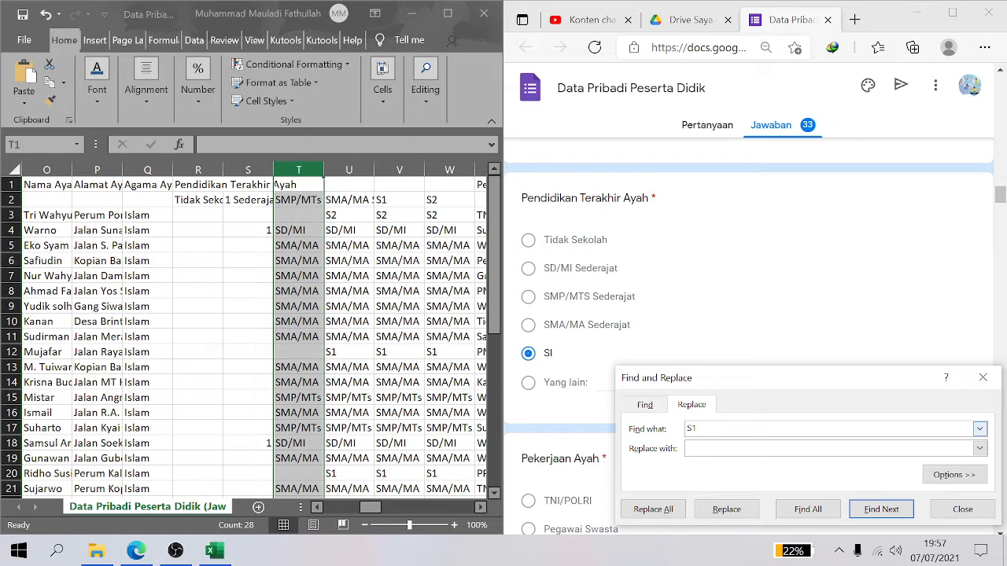
pyautogui.hotkey('ctrl', 'a')
pyautogui.press('BackSpace')
pyautogui.write('SMA/MA')
pyautogui.click(653, 509)
pyautogui.click(519, 320)
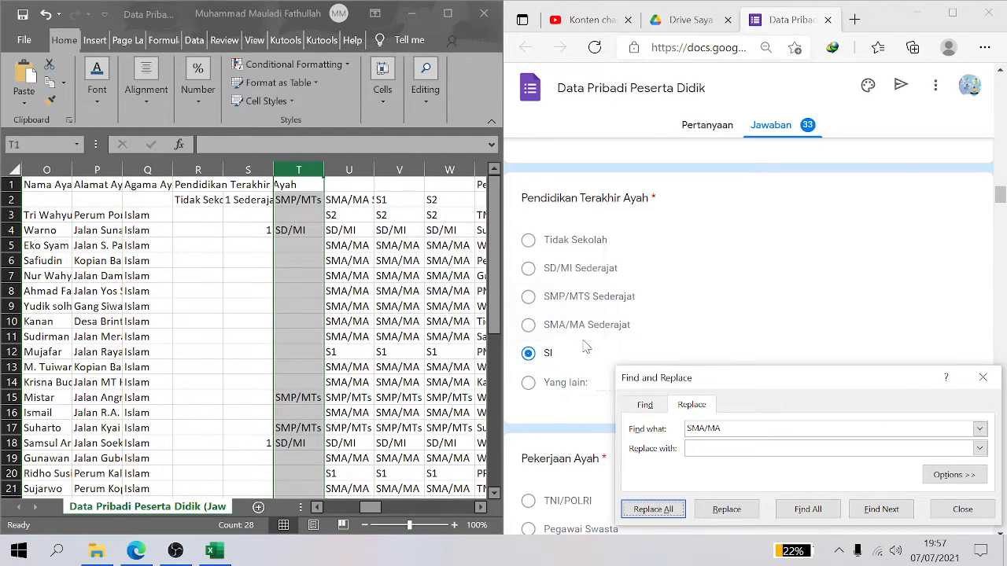
# Replace every "SMP/MTS" in column T with 1
pyautogui.click(705, 428)
pyautogui.hotkey('ctrl', 'a')
pyautogui.write('SM')
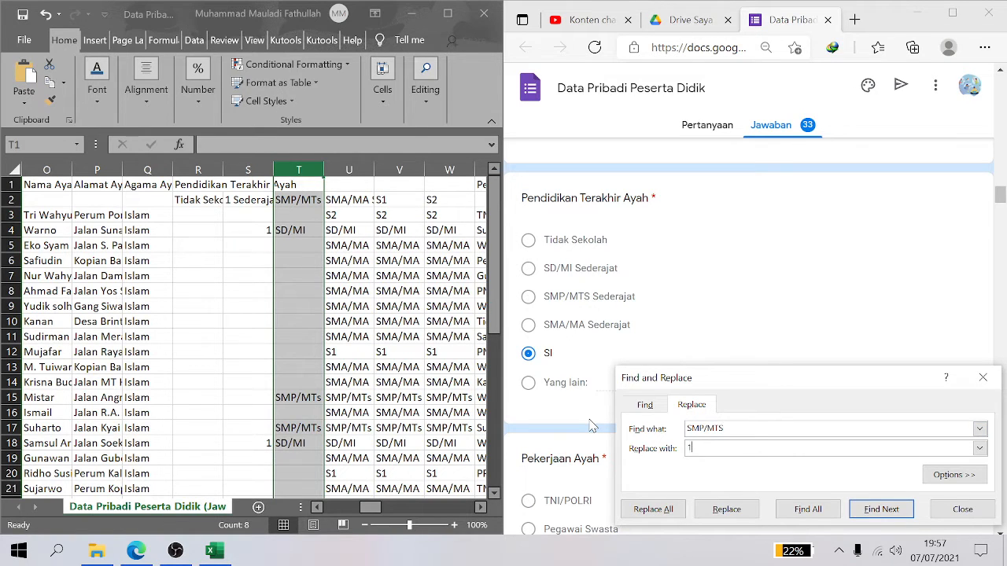
pyautogui.click(653, 509)
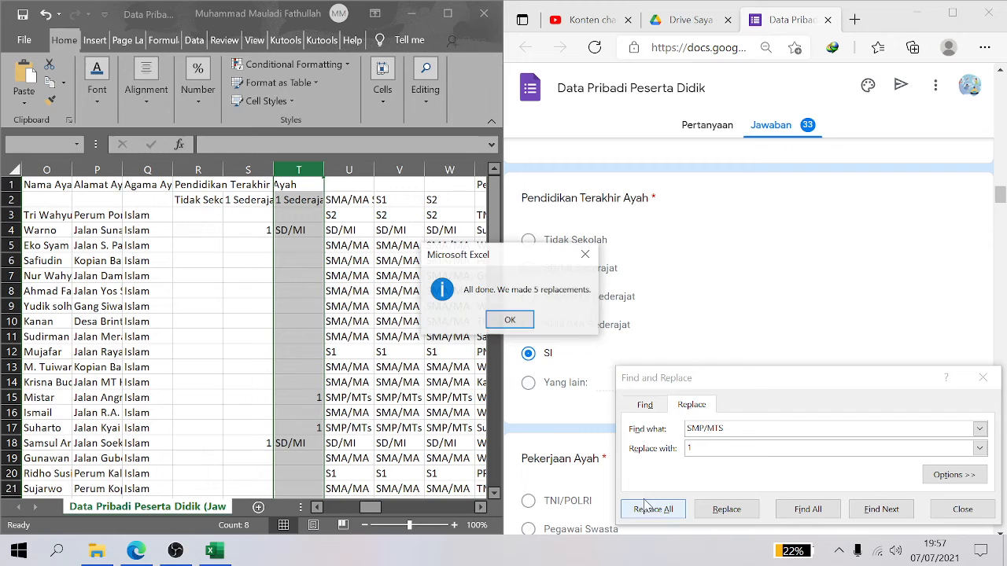
pyautogui.click(511, 319)
# Replace every "SD/MI" in column T with nothing and close Find and Replace
pyautogui.click(627, 407)
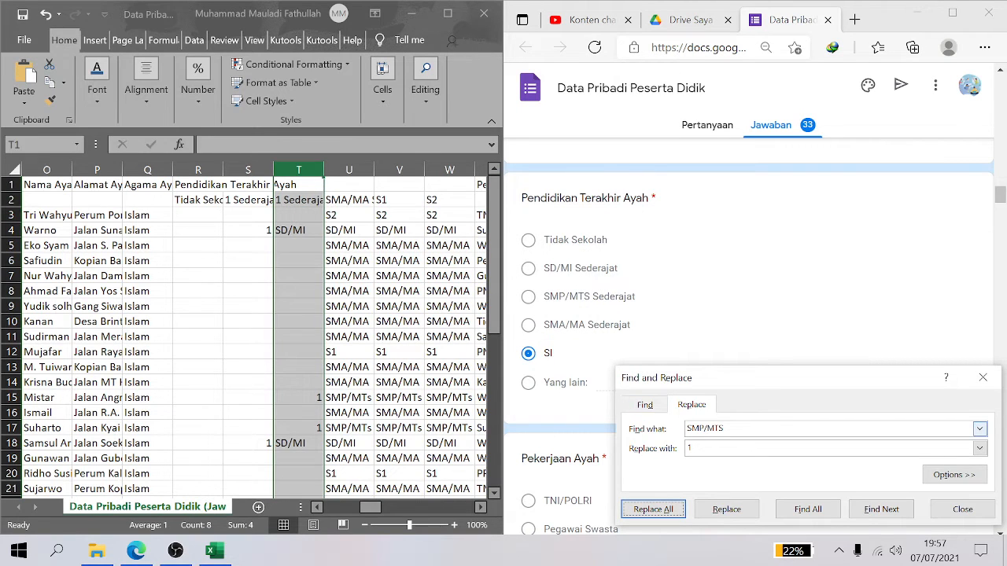
pyautogui.write('SD/MI')
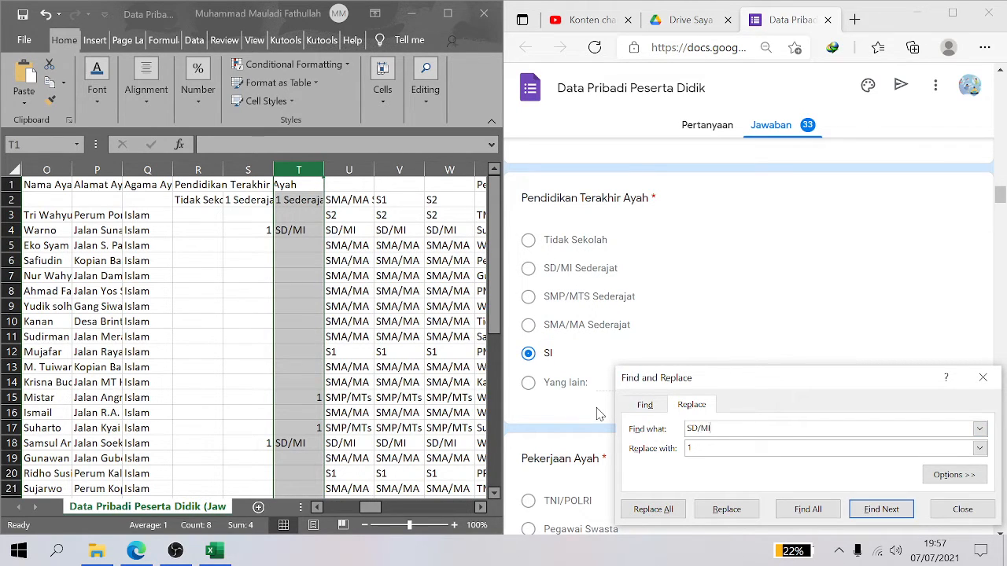
pyautogui.press('Tab')
pyautogui.click(653, 509)
pyautogui.click(500, 326)
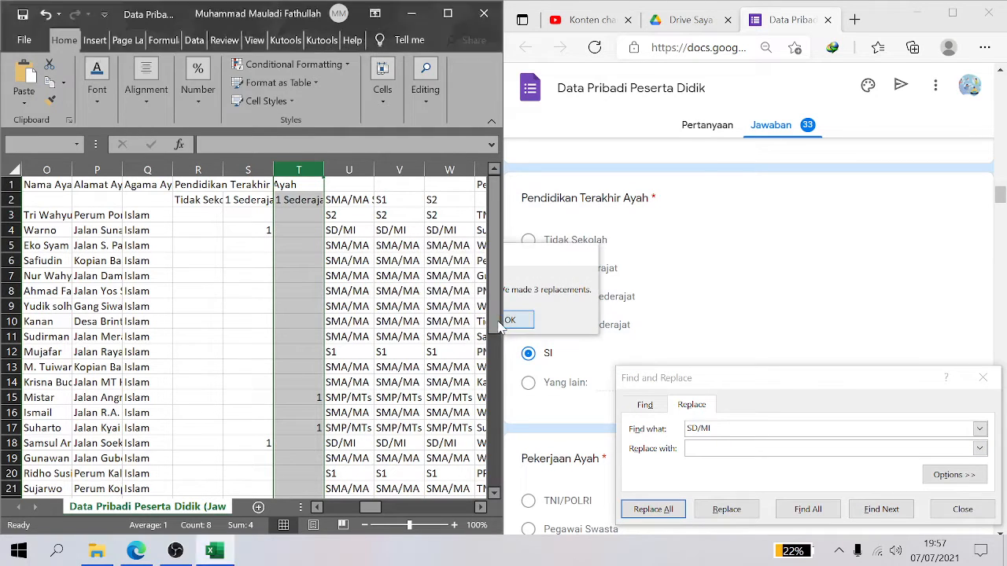
pyautogui.click(962, 509)
pyautogui.click(302, 308)
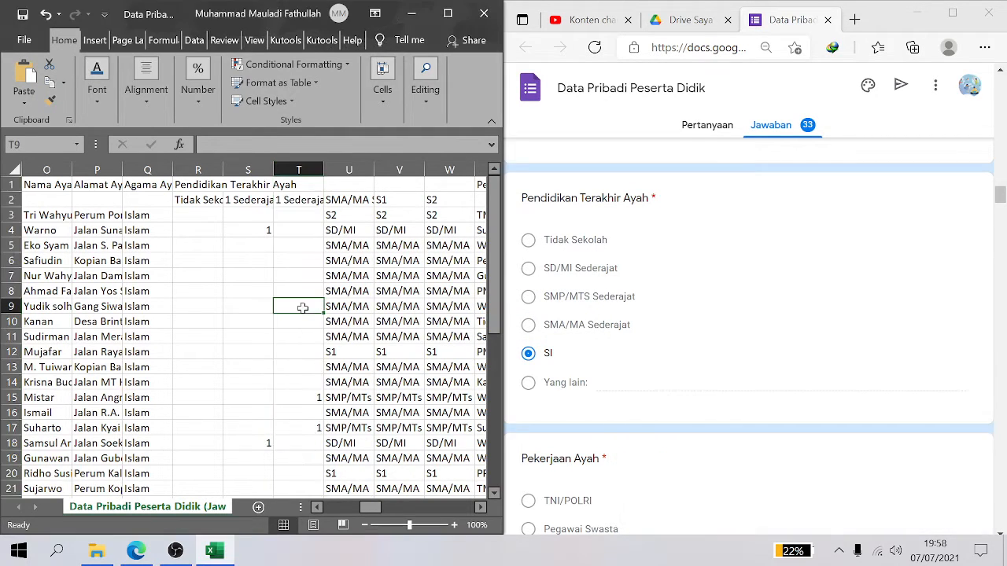
# Examine the unprocessed education columns U through W and the job, income and mother's data columns beyond them
pyautogui.click(344, 246)
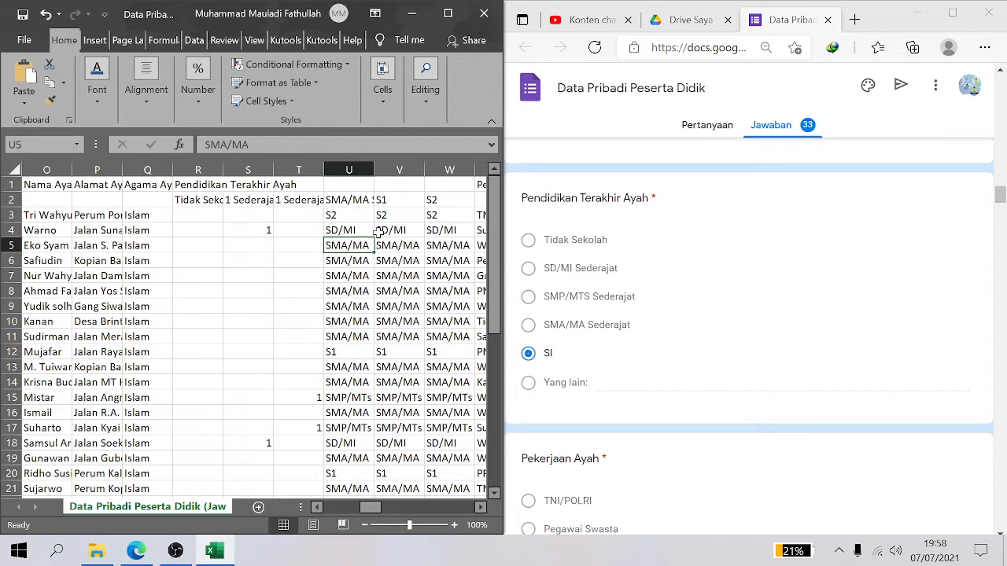
pyautogui.click(360, 231)
pyautogui.press('Right')
pyautogui.press('Right')
pyautogui.press('Right')
pyautogui.press('Right')
pyautogui.press('Right')
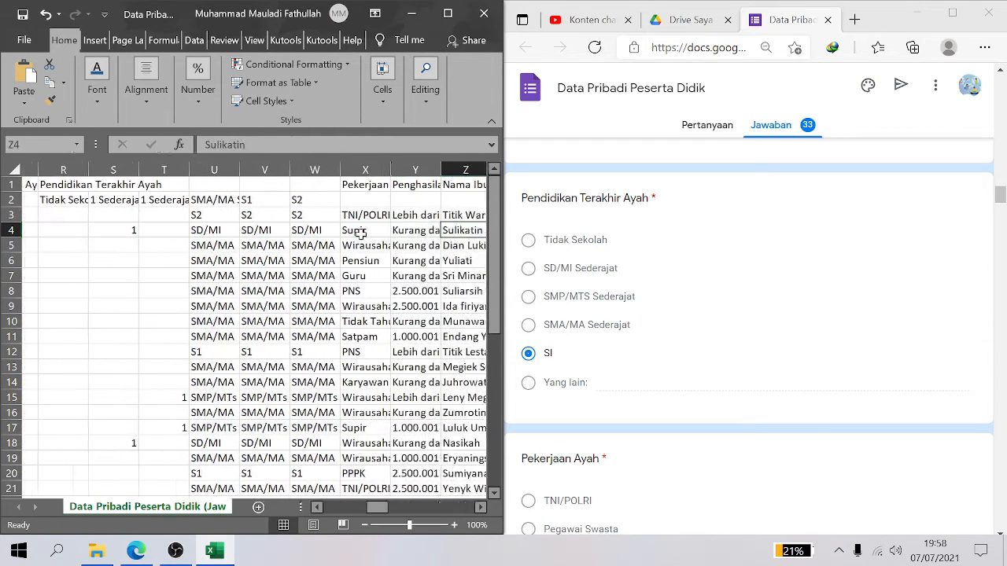
pyautogui.press('Right')
pyautogui.press('Left')
pyautogui.press('Left')
pyautogui.press('Left')
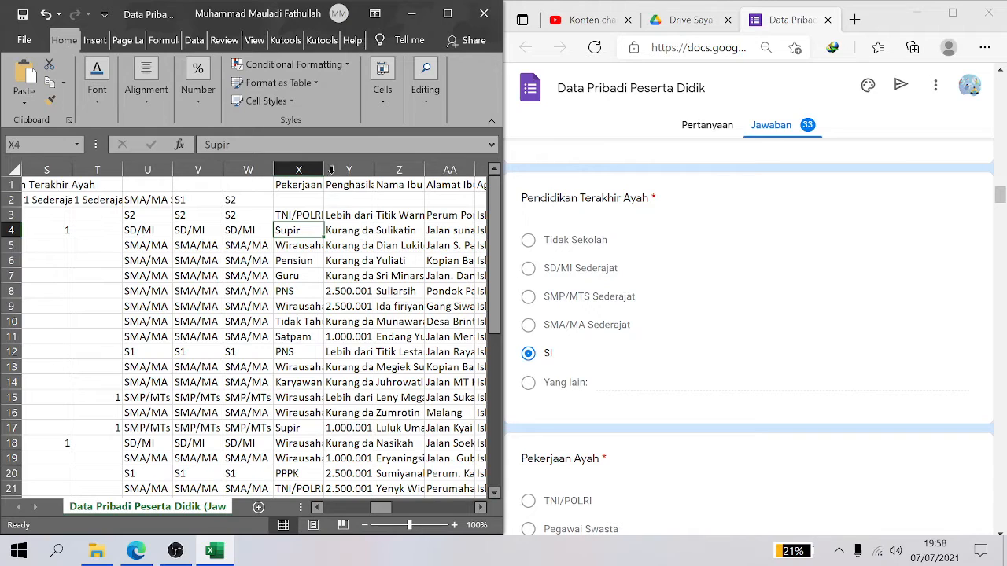
# Insert blank columns before the father's monthly income column Y to make room for the form's father's job options
pyautogui.click(331, 170)
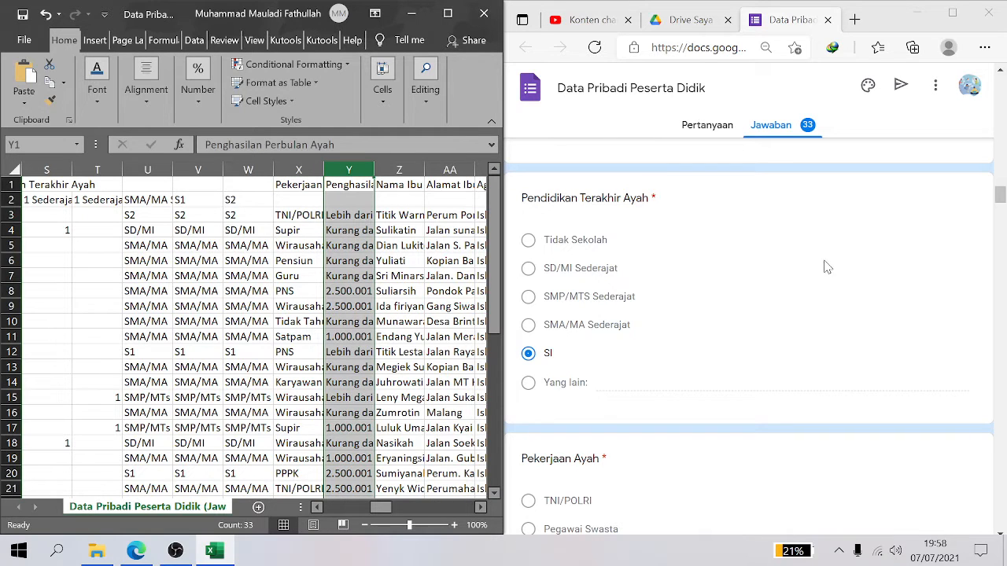
pyautogui.moveTo(1001, 196); pyautogui.dragTo(1003, 211)
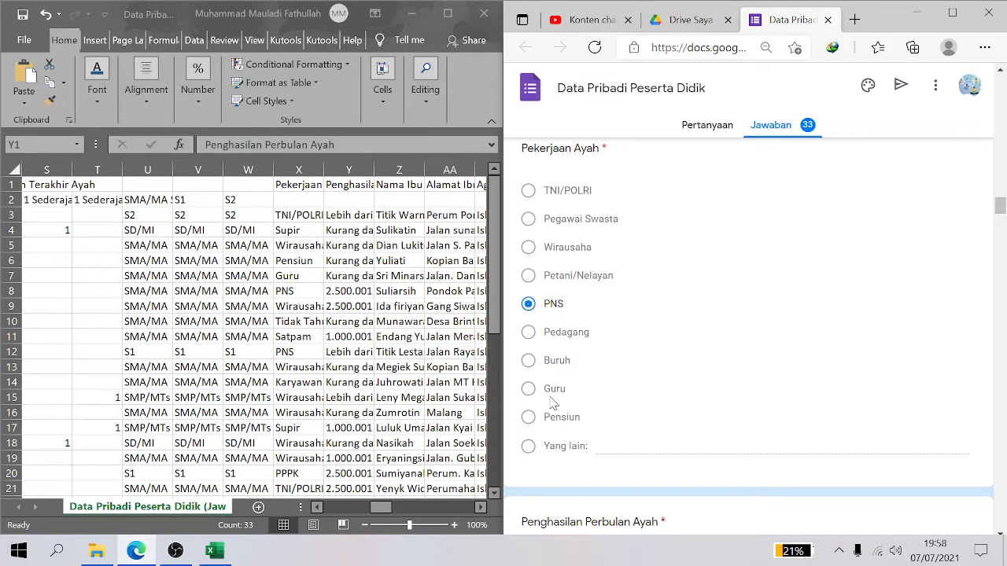
pyautogui.click(349, 170)
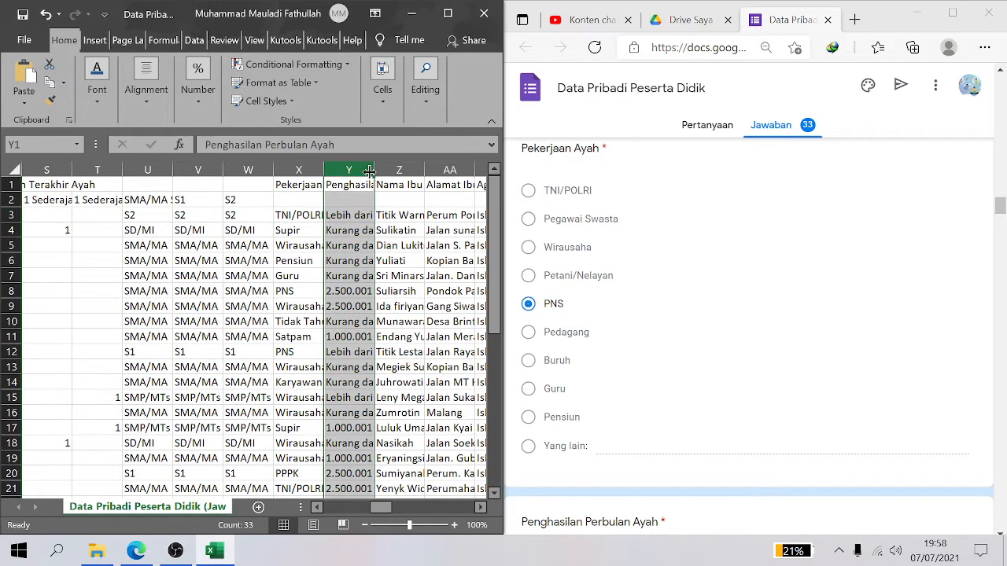
pyautogui.click(383, 91)
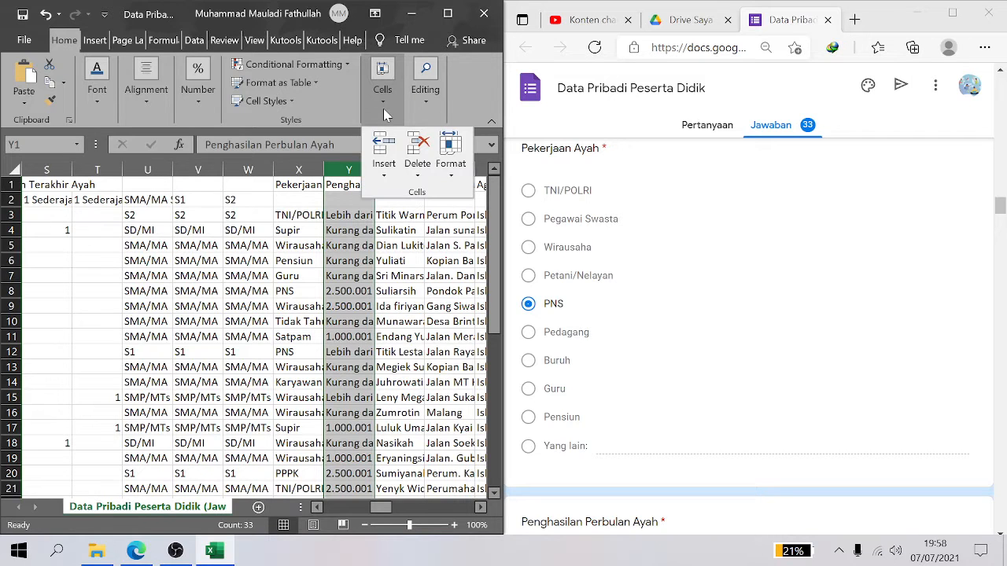
pyautogui.click(383, 150)
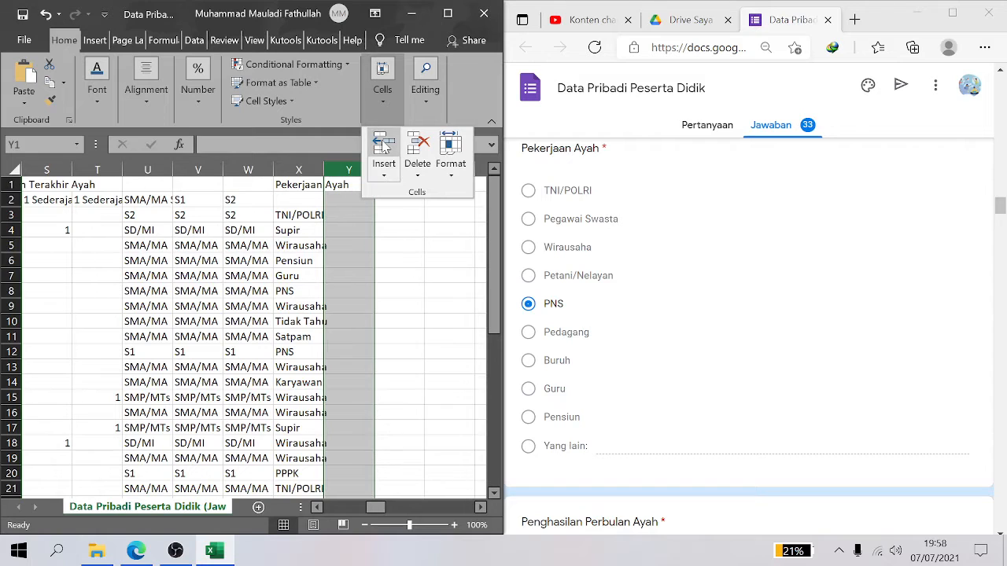
pyautogui.click(383, 149)
pyautogui.click(335, 293)
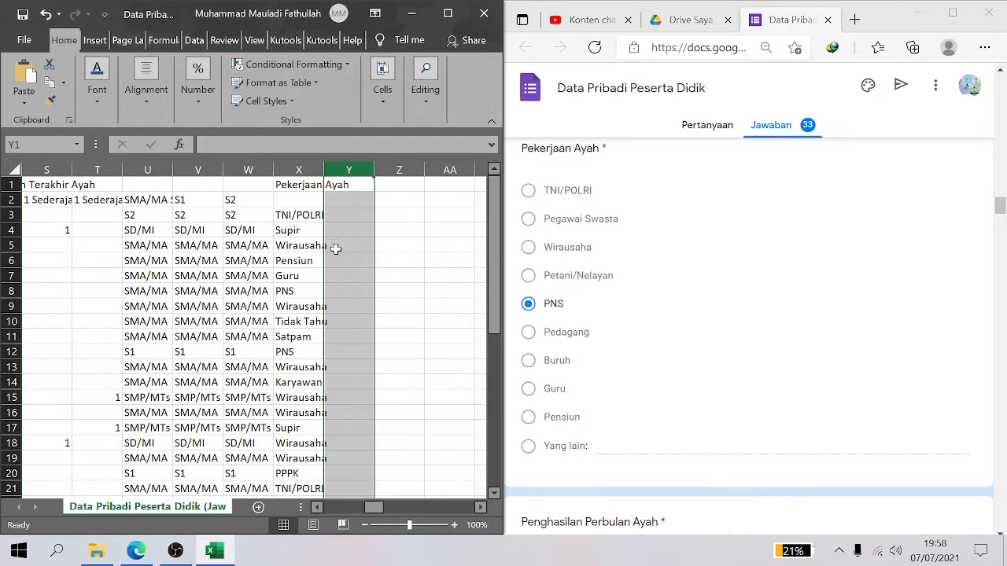
pyautogui.click(342, 216)
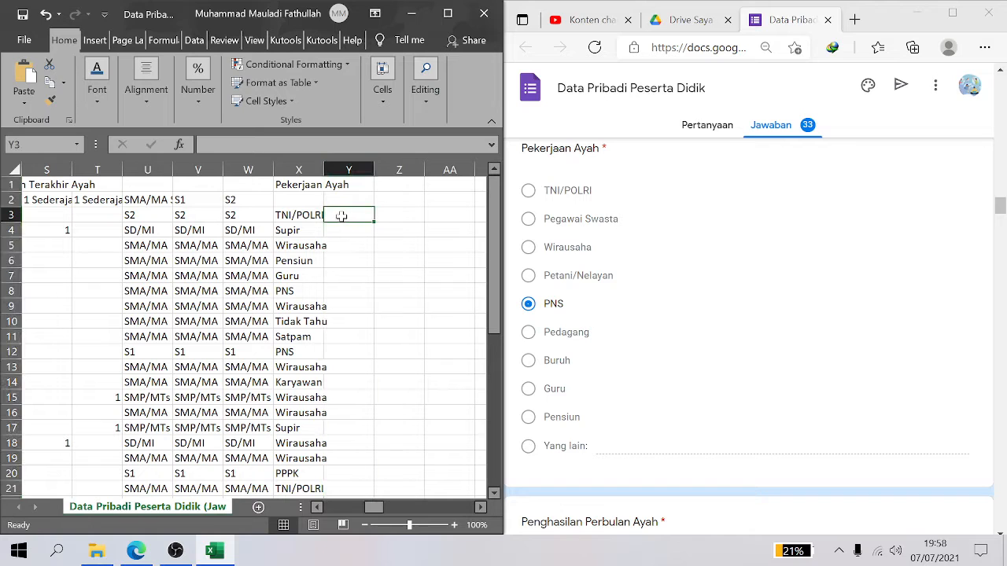
# Examine the blank columns beside "Pekerjaan Ayah" and the education option columns before it
pyautogui.click(296, 202)
pyautogui.press('Right')
pyautogui.press('Right')
pyautogui.press('Right')
pyautogui.press('Right')
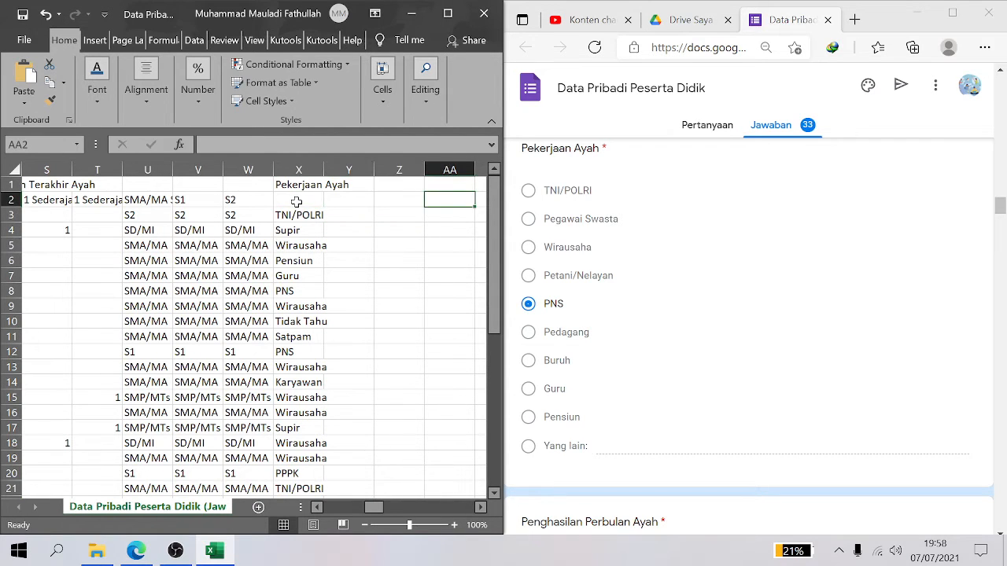
pyautogui.press('Left')
pyautogui.press('Left')
pyautogui.press('Left')
pyautogui.press('Left')
pyautogui.press('Left')
pyautogui.press('Left')
pyautogui.press('Left')
pyautogui.press('Left')
pyautogui.press('Left')
pyautogui.press('Left')
pyautogui.press('Left')
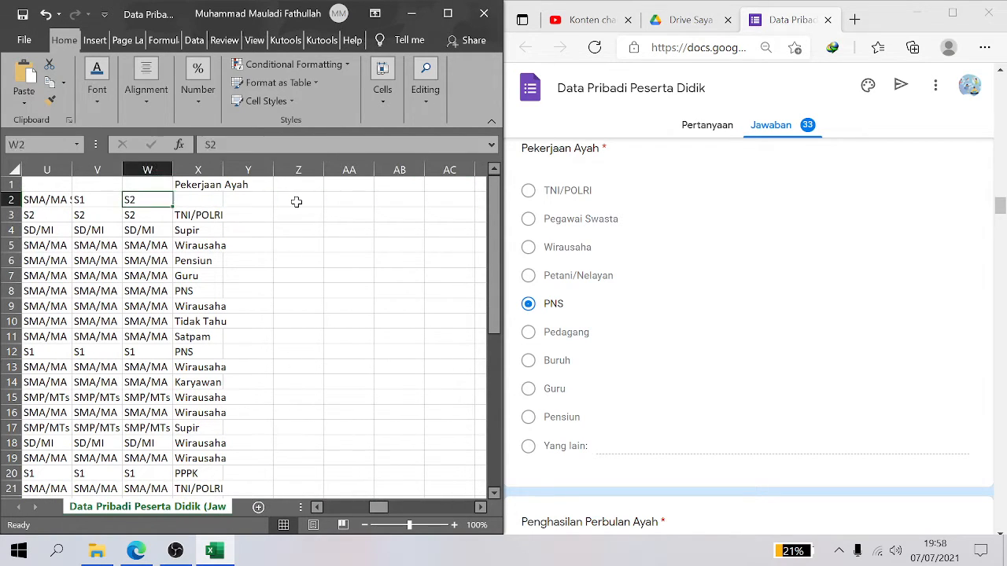
pyautogui.press('Right')
pyautogui.press('Right')
pyautogui.press('Right')
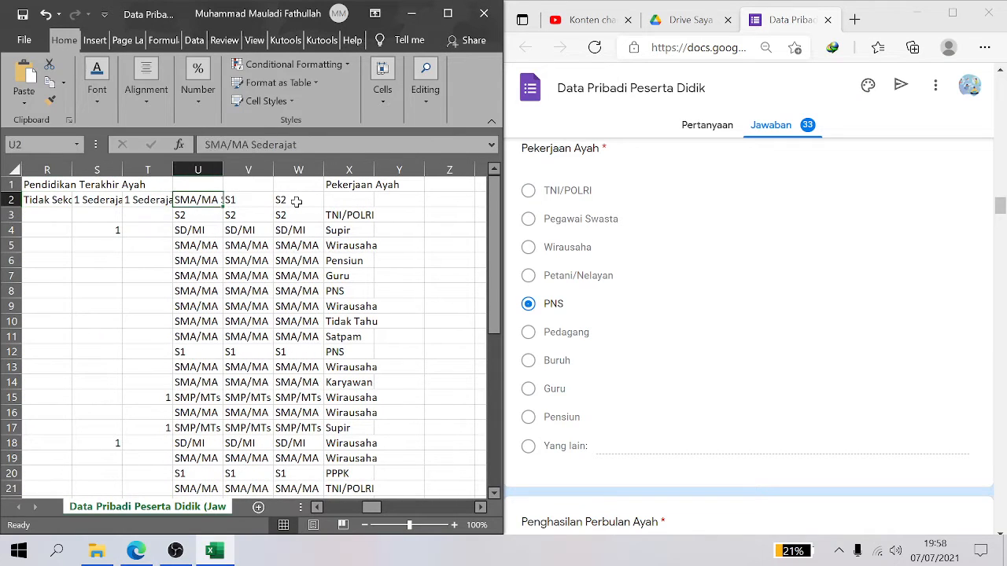
# Review the father's job answers in column X against the job options listed in the form
pyautogui.press('Right')
pyautogui.press('Right')
pyautogui.press('Right')
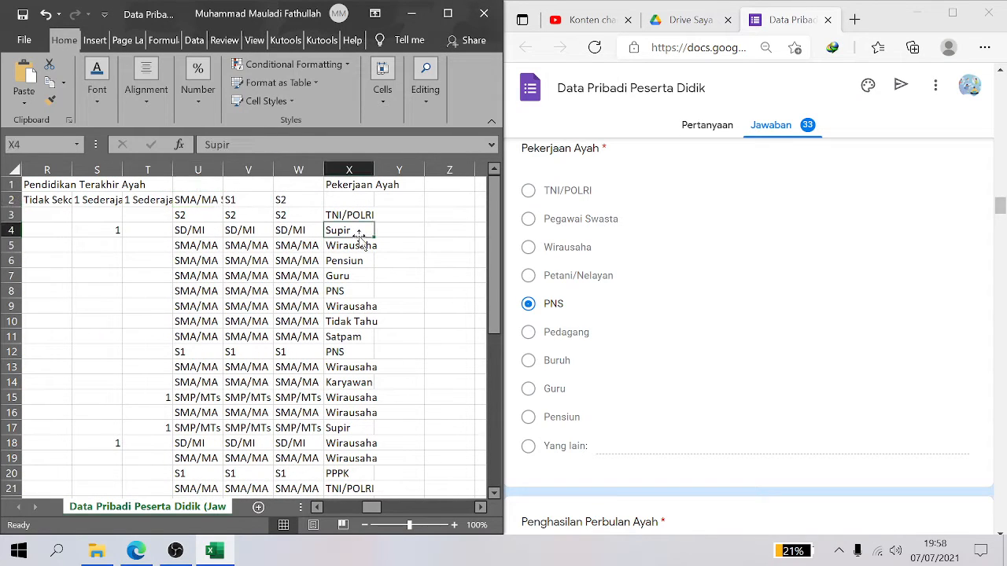
pyautogui.press('Down')
pyautogui.press('Down')
pyautogui.press('Down')
pyautogui.press('Down')
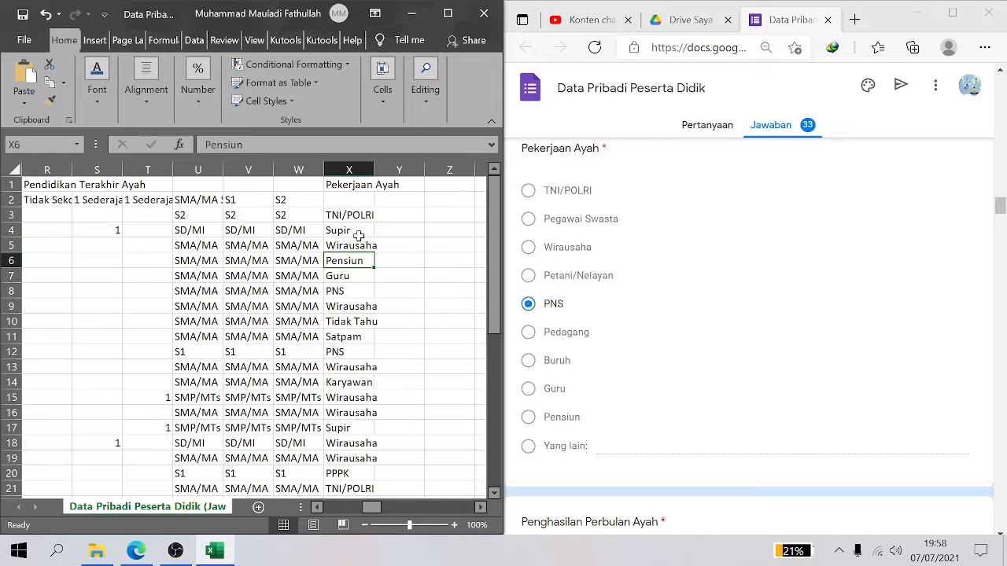
pyautogui.press('Down')
pyautogui.press('Down')
pyautogui.press('Down')
pyautogui.press('Down')
pyautogui.press('Down')
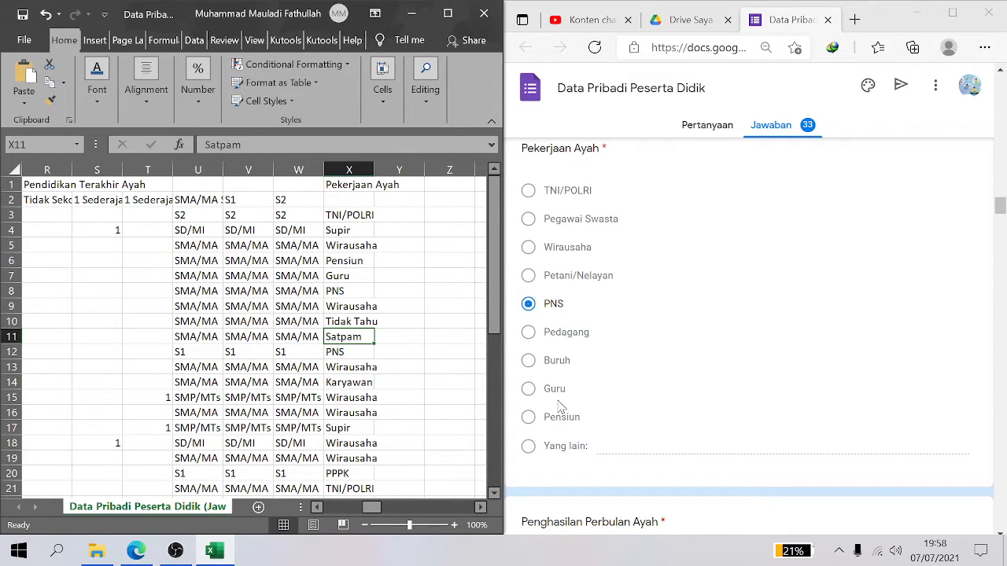
# Insert another blank column at column Y, next to the father's job answers
pyautogui.click(414, 247)
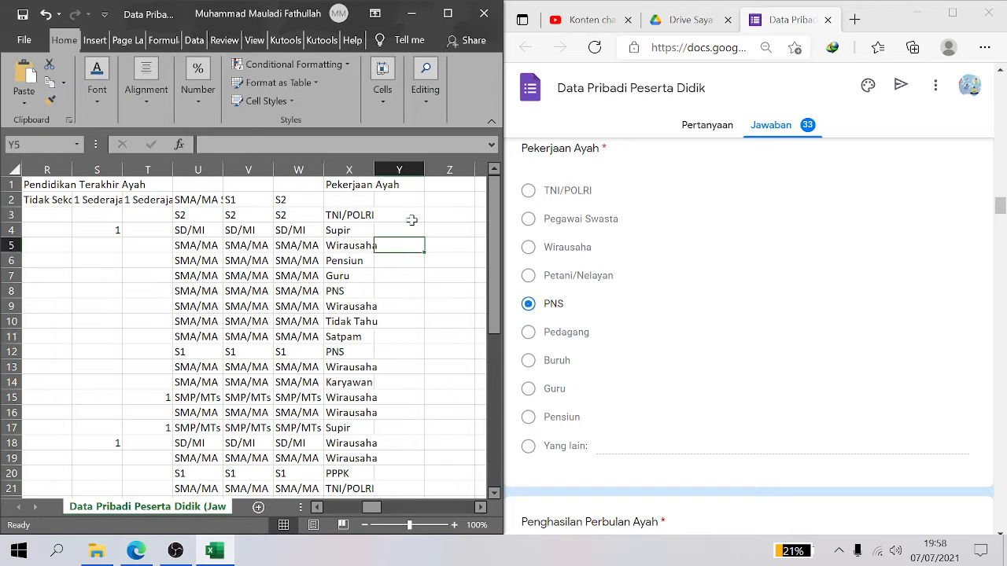
pyautogui.click(433, 163)
pyautogui.press('Right')
pyautogui.press('Right')
pyautogui.press('Right')
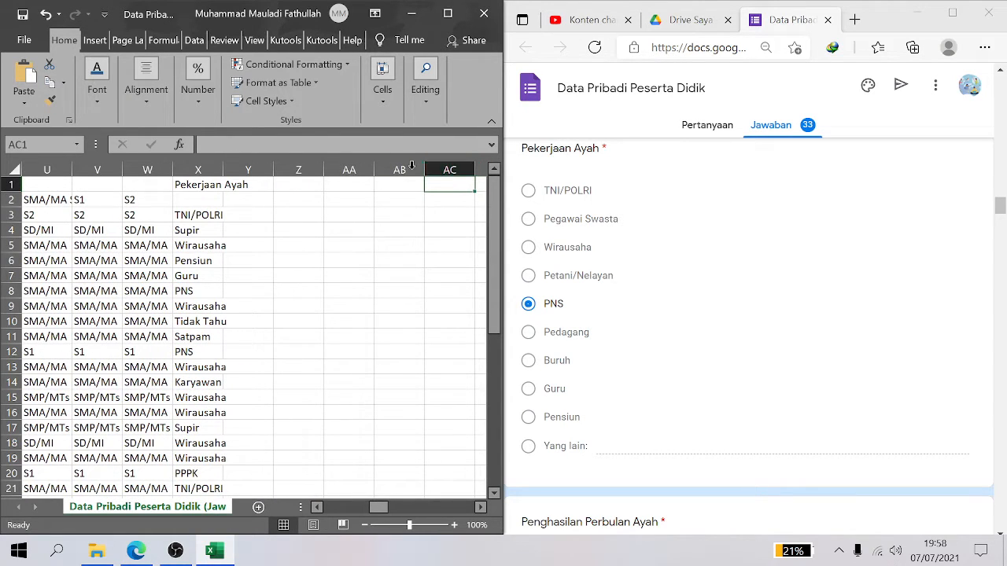
pyautogui.moveTo(250, 165); pyautogui.dragTo(377, 114)
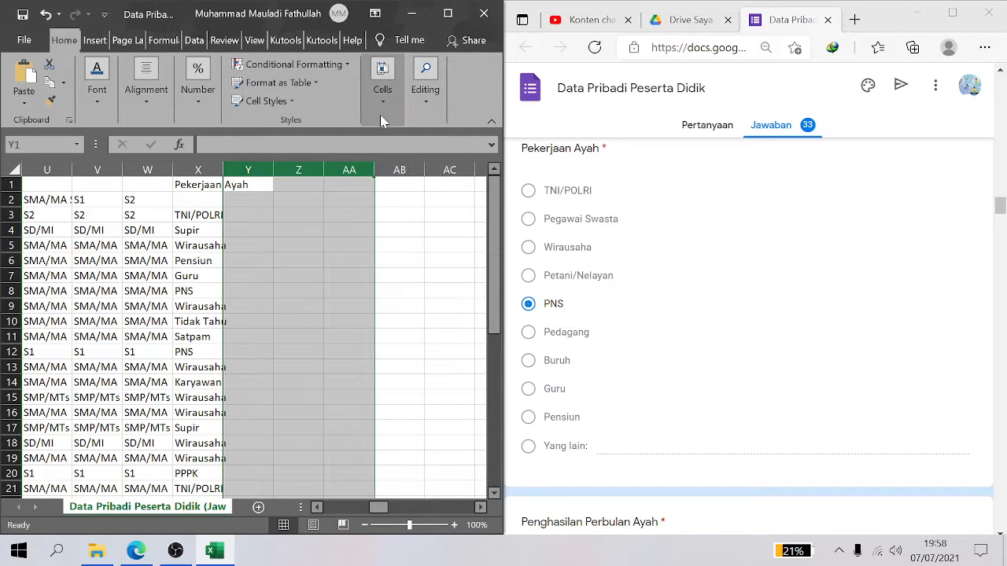
pyautogui.click(257, 225)
pyautogui.click(248, 170)
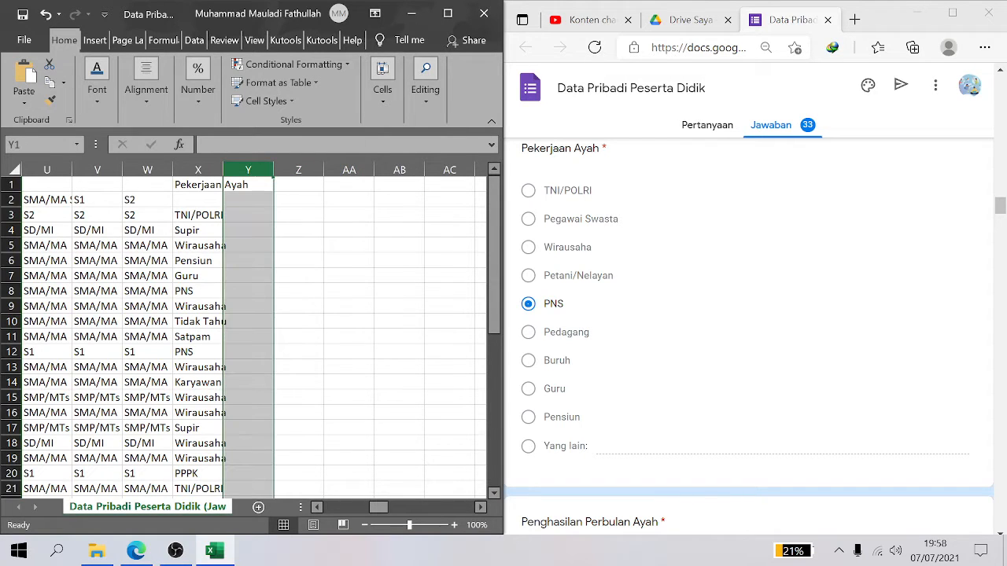
pyautogui.click(385, 99)
pyautogui.click(377, 149)
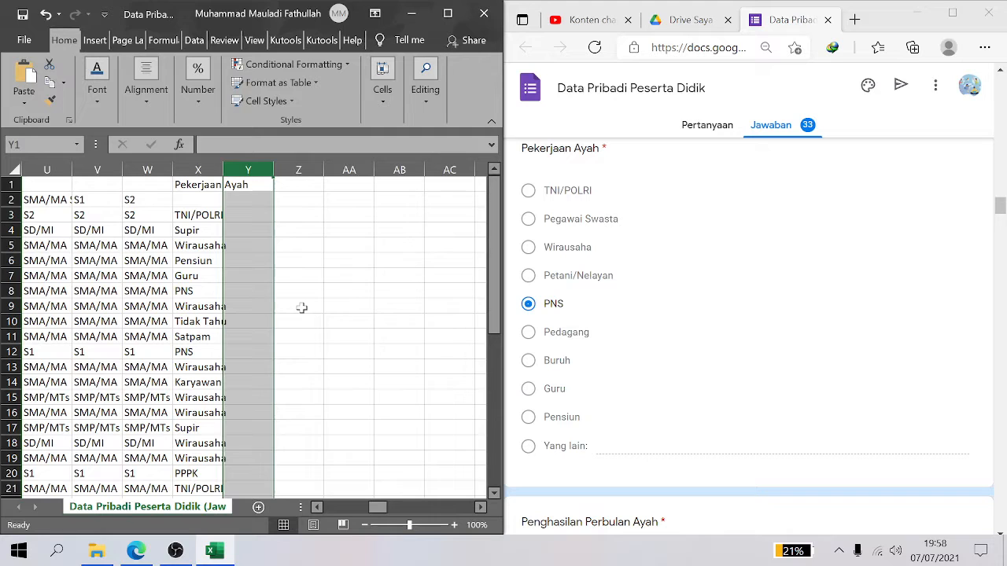
pyautogui.click(259, 258)
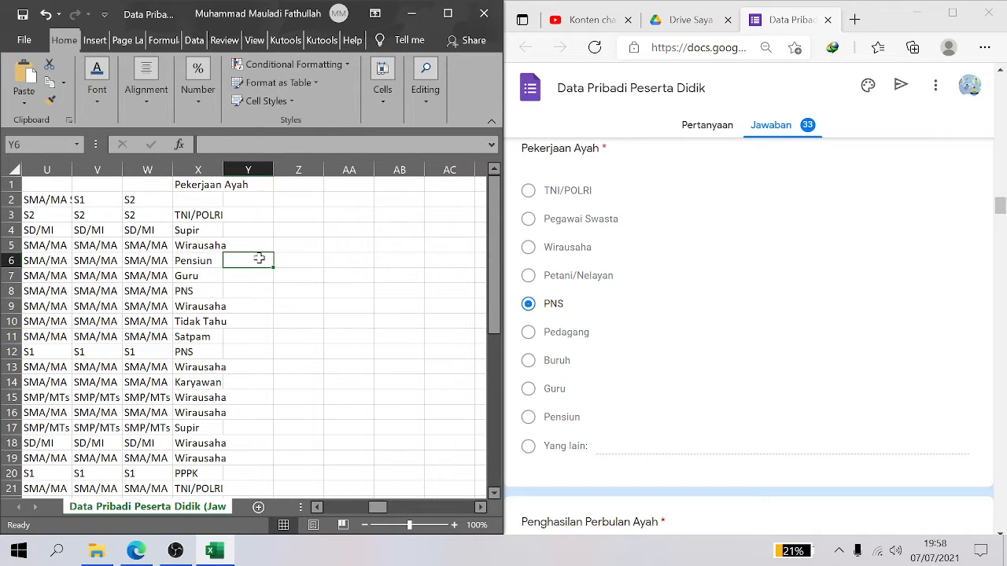
# Check how far the blank columns next to the father's job answers extend
pyautogui.press('Right')
pyautogui.press('Right')
pyautogui.press('Right')
pyautogui.press('Right')
pyautogui.press('Right')
pyautogui.press('Left')
pyautogui.press('Left')
pyautogui.press('Left')
pyautogui.press('Left')
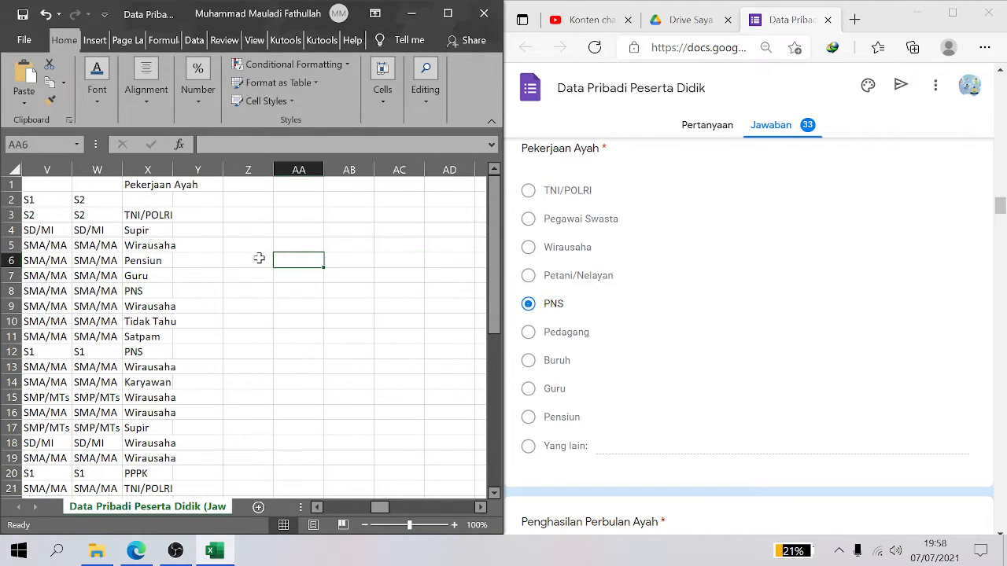
pyautogui.press('Up')
pyautogui.press('Up')
pyautogui.press('Left')
pyautogui.press('Left')
pyautogui.press('Up')
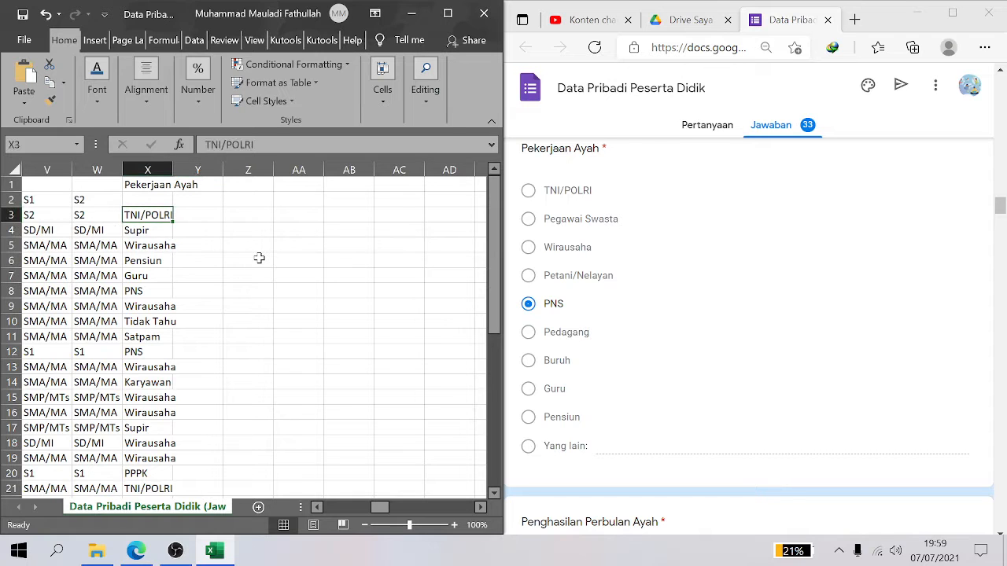
pyautogui.hotkey('shift', 'Down')
pyautogui.hotkey('shift', 'Down')
pyautogui.hotkey('shift', 'Down')
pyautogui.hotkey('shift', 'Down')
pyautogui.hotkey('shift', 'Down')
pyautogui.hotkey('shift', 'Down')
pyautogui.hotkey('shift', 'Down')
pyautogui.hotkey('shift', 'Down')
pyautogui.hotkey('shift', 'Down')
pyautogui.hotkey('shift', 'Down')
pyautogui.hotkey('shift', 'Down')
pyautogui.hotkey('shift', 'Down')
pyautogui.hotkey('shift', 'Down')
pyautogui.hotkey('shift', 'Down')
pyautogui.hotkey('shift', 'Down')
pyautogui.hotkey('shift', 'Down')
pyautogui.hotkey('shift', 'Down')
pyautogui.hotkey('shift', 'Down')
pyautogui.hotkey('shift', 'Down')
pyautogui.hotkey('shift', 'Down')
pyautogui.hotkey('shift', 'Down')
pyautogui.hotkey('shift', 'Down')
pyautogui.hotkey('shift', 'Down')
pyautogui.hotkey('shift', 'Down')
pyautogui.hotkey('shift', 'Down')
pyautogui.hotkey('shift', 'Down')
pyautogui.hotkey('shift', 'Down')
pyautogui.hotkey('shift', 'Down')
pyautogui.hotkey('shift', 'Down')
pyautogui.hotkey('shift', 'Down')
pyautogui.hotkey('shift', 'Down')
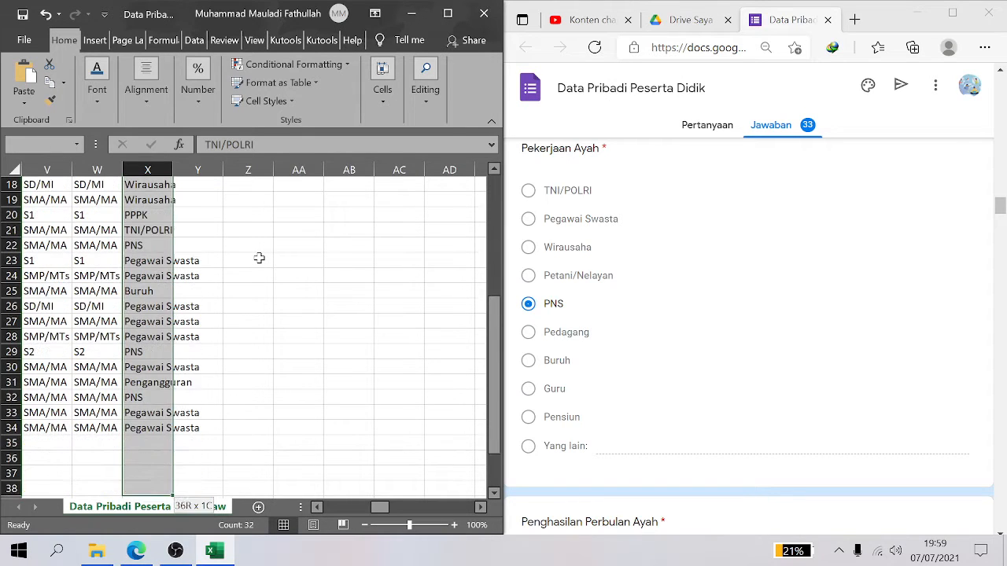
pyautogui.hotkey('shift', 'Up')
# Enter the father's job option headings "TNI/POLRI" in X2 and "PEGAWAI SWASTA" in Y2
pyautogui.hotkey('ctrl', 'Up')
pyautogui.press('Down')
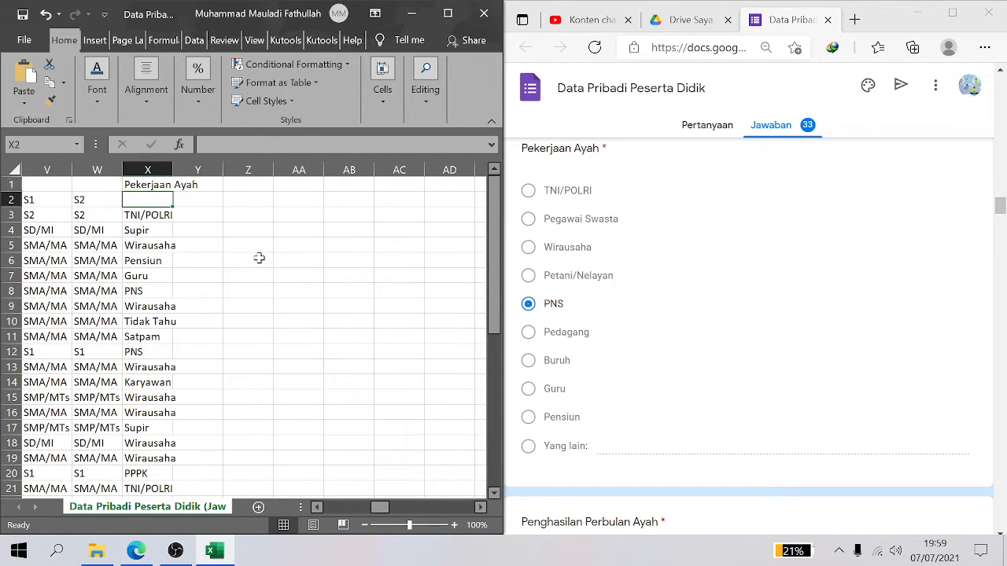
pyautogui.write('TNI/POLRI')
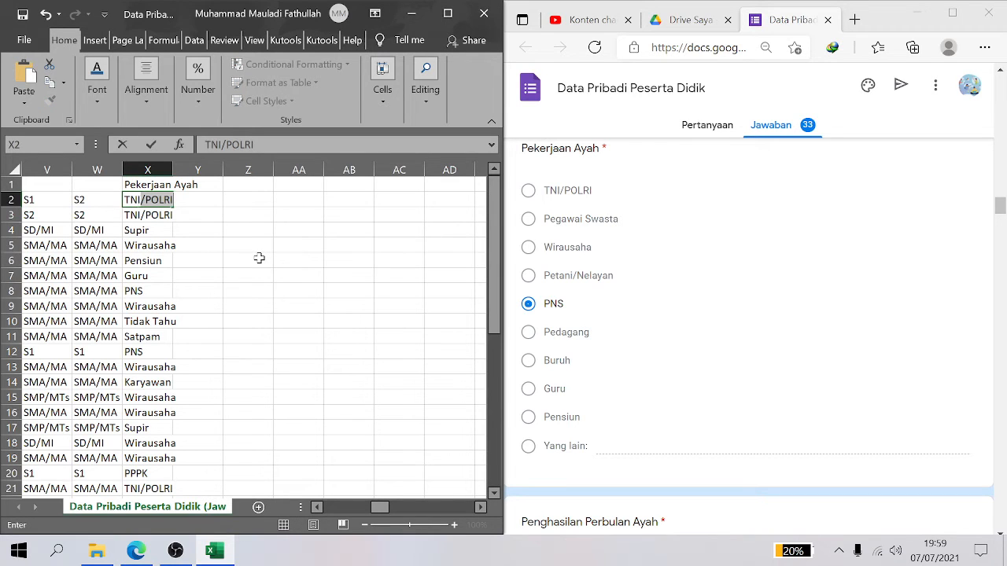
pyautogui.press('Tab')
pyautogui.write('PEGW')
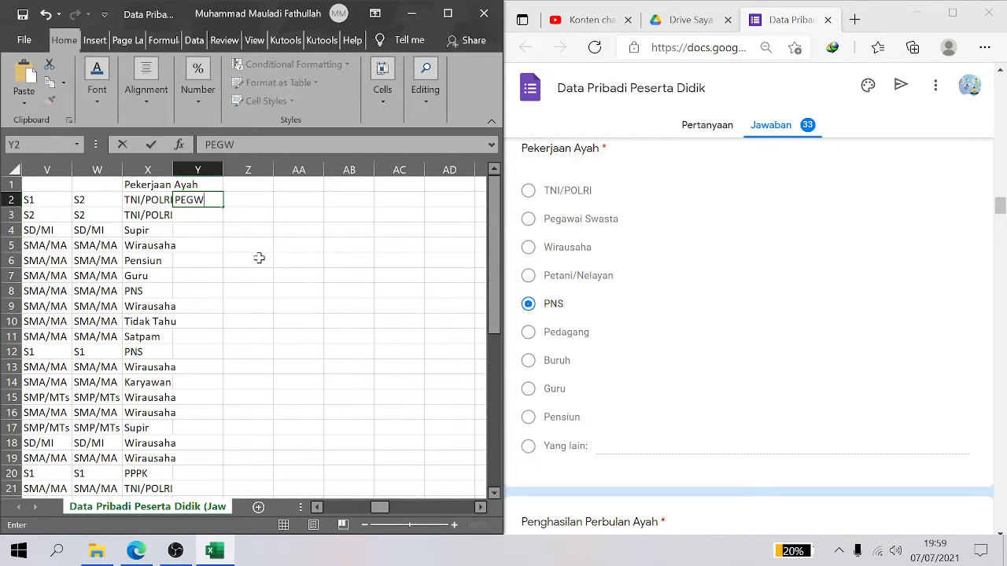
pyautogui.press('BackSpace')
pyautogui.write('AWAI SWASTA')
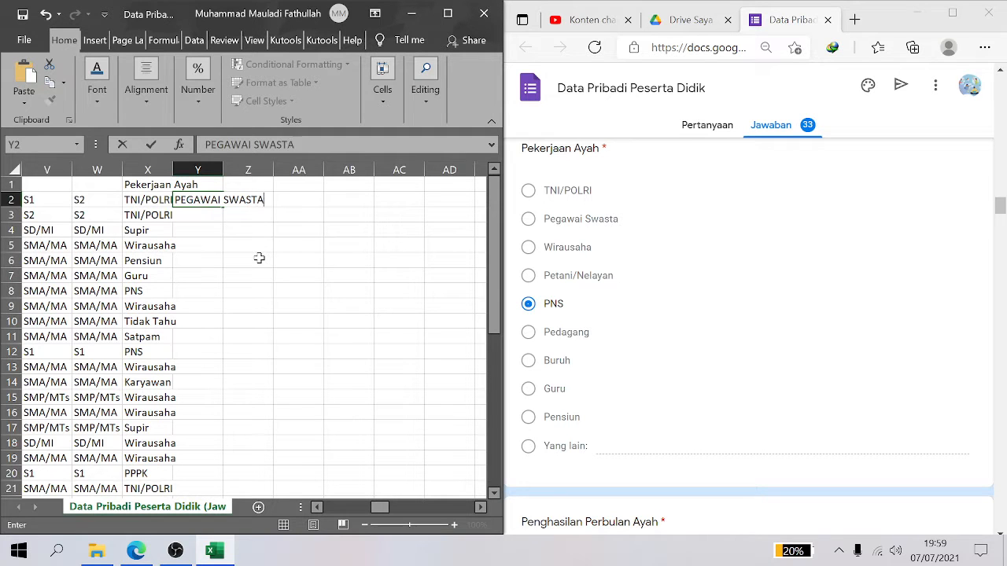
pyautogui.press('Return')
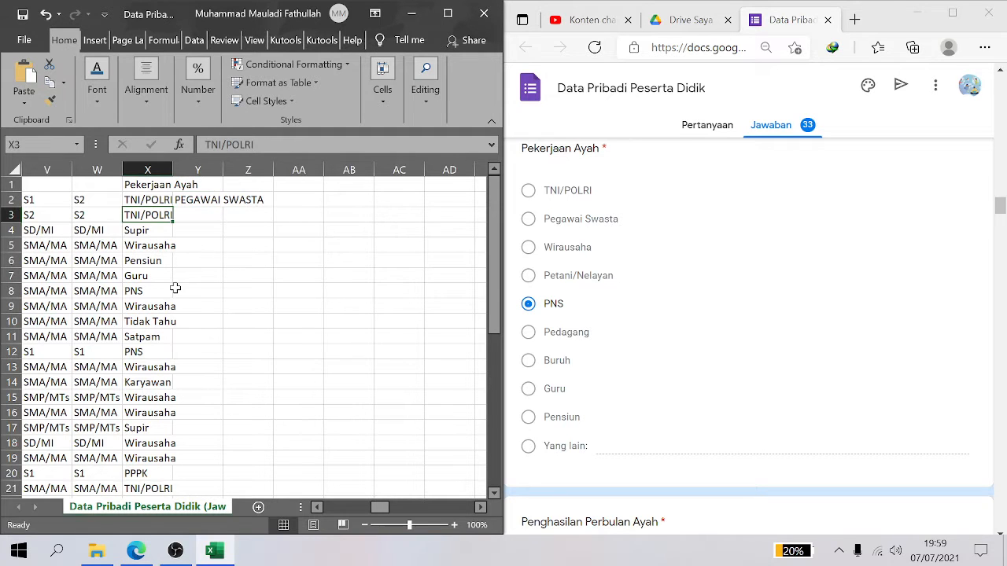
# Copy the father's job answers from X3:X34 into column Y, starting at Y3
pyautogui.moveTo(161, 215); pyautogui.dragTo(175, 289)
pyautogui.scroll(-3, 174, 288)
pyautogui.hotkey('ctrl', 'c')
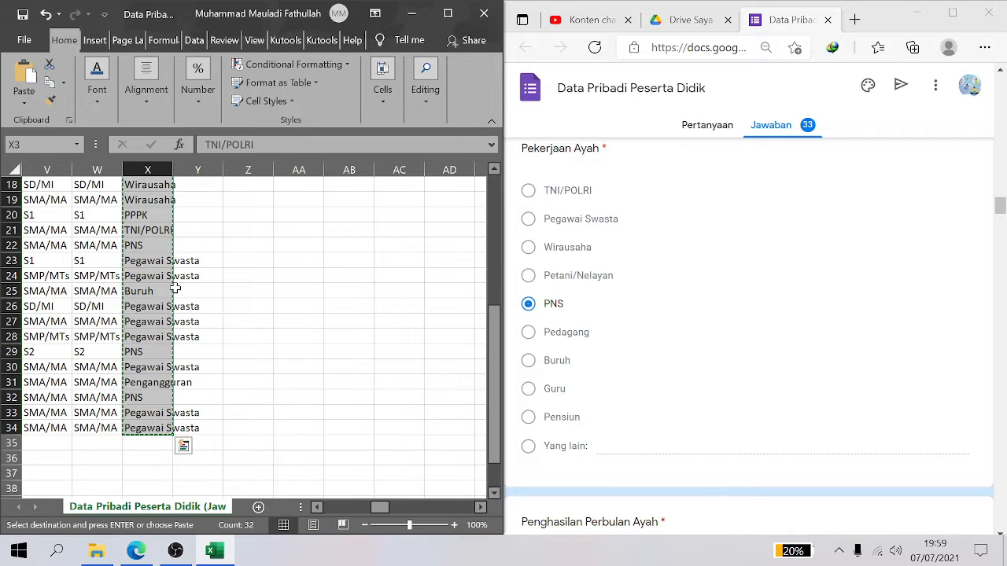
pyautogui.press('Right')
pyautogui.press('Up')
pyautogui.press('Down')
pyautogui.hotkey('ctrl', 'v')
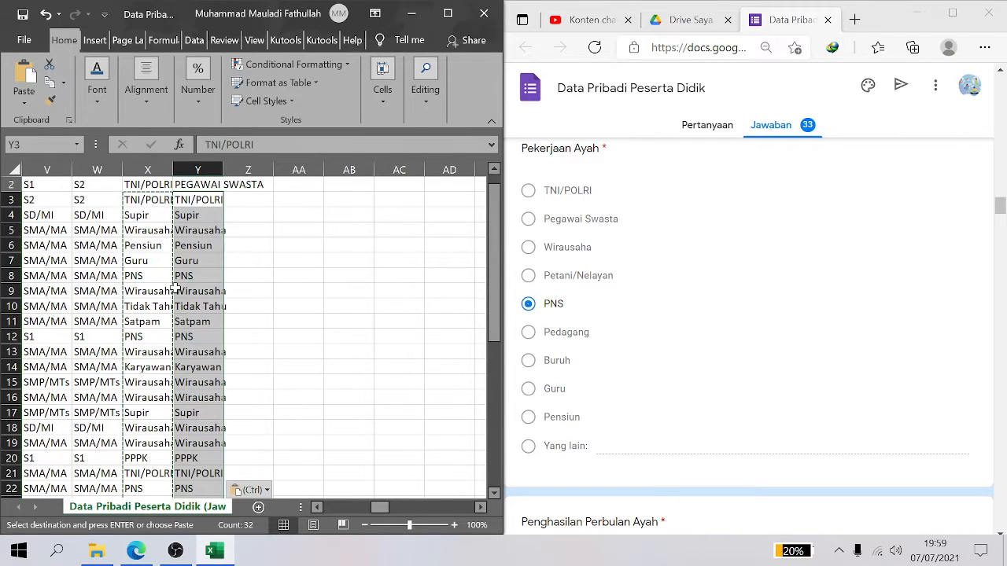
# Replace every "TNI/POLRI" in column Y with nothing
pyautogui.click(199, 171)
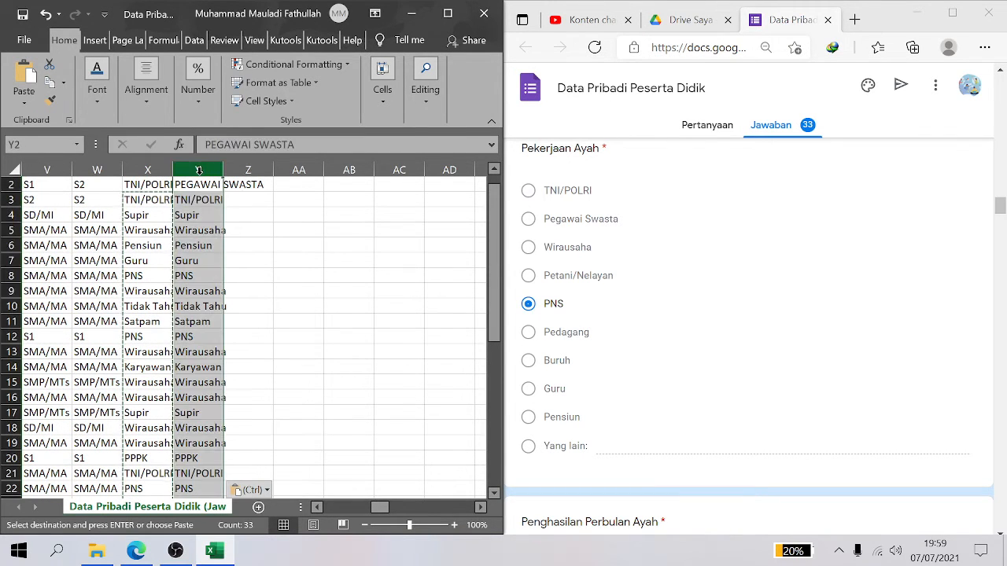
pyautogui.hotkey('ctrl', 'f')
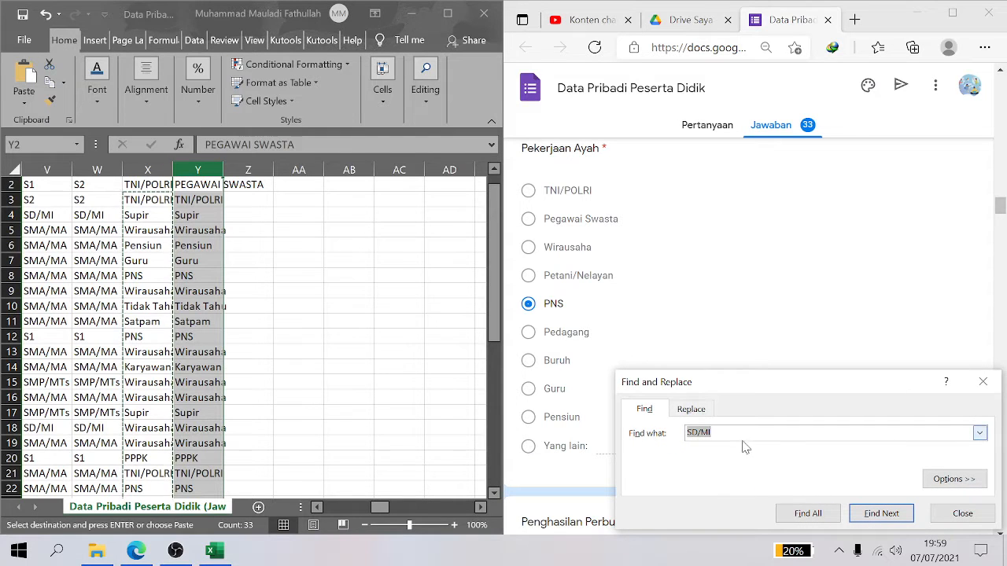
pyautogui.click(747, 437)
pyautogui.click(691, 409)
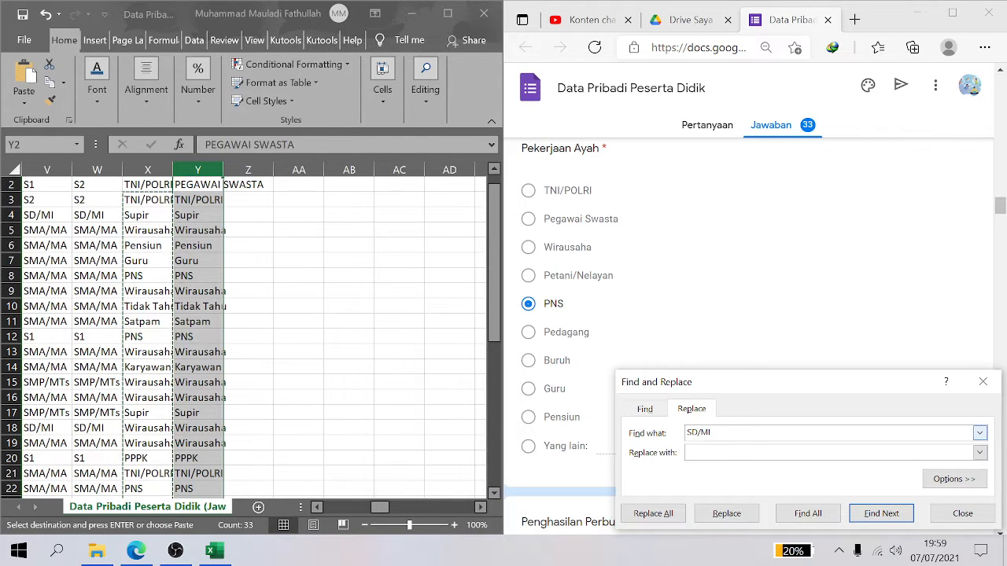
pyautogui.write('TNI/P')
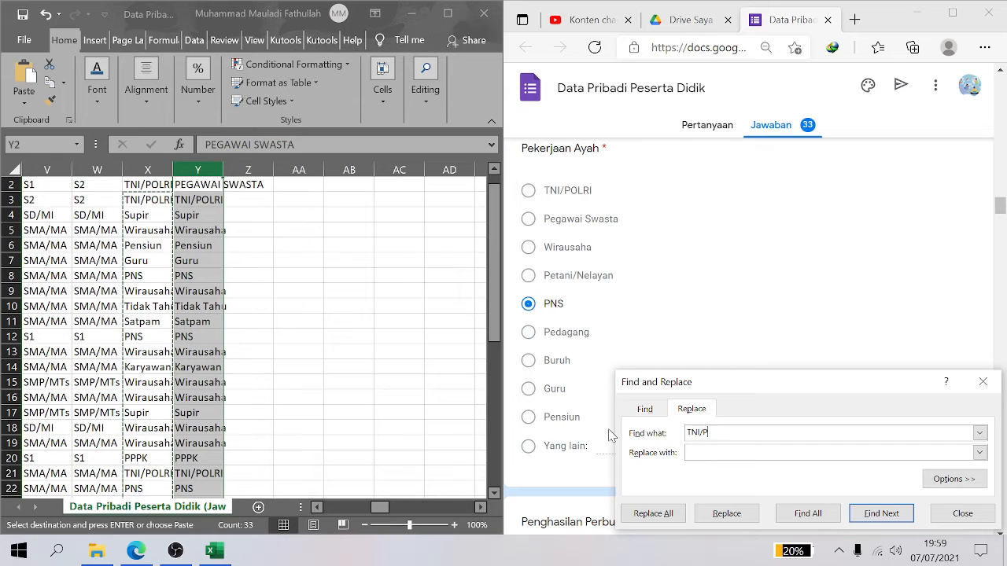
pyautogui.write('OLRI')
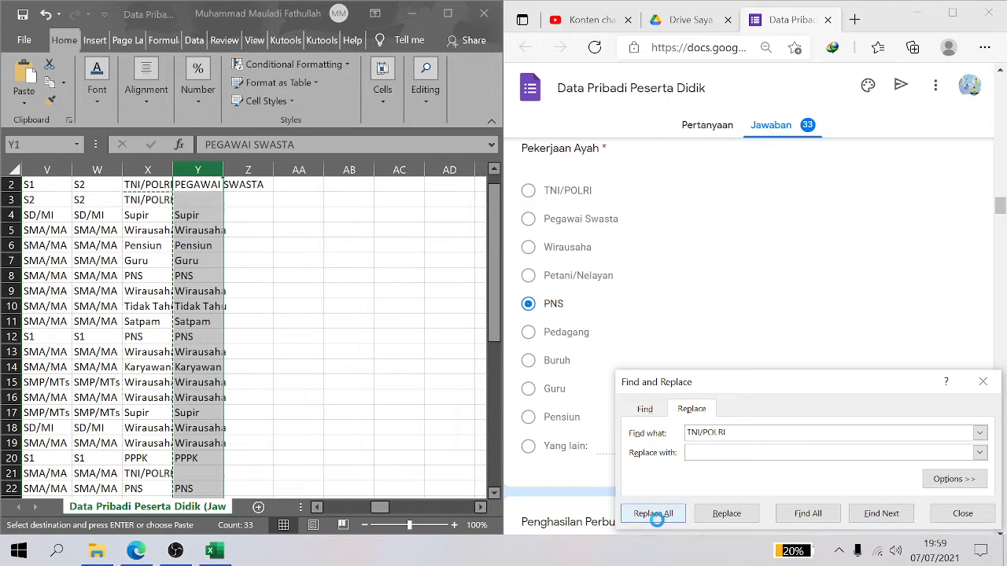
# Replace all TNI/POLRI entries in column Y with nothing, and all PEGAWAI SWASTA entries with 1
pyautogui.click(653, 513)
pyautogui.click(510, 319)
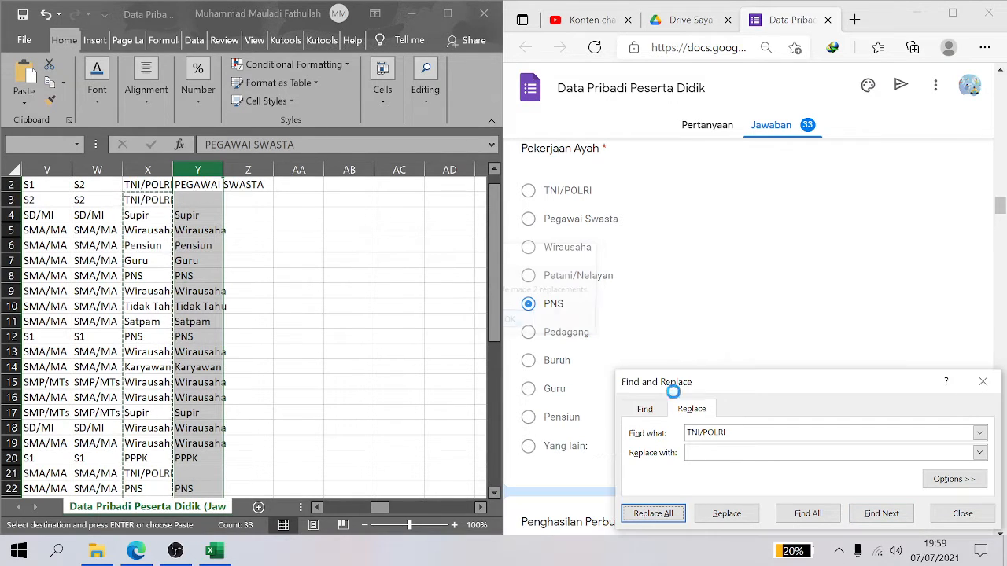
pyautogui.click(688, 434)
pyautogui.press('BackSpace')
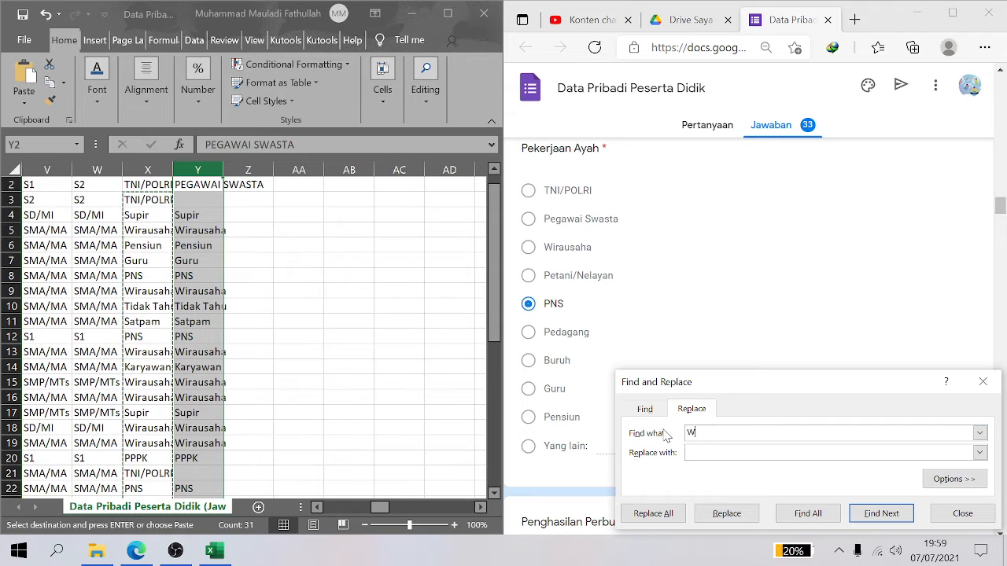
pyautogui.write('PEGAWAI SWASTA')
pyautogui.click(653, 513)
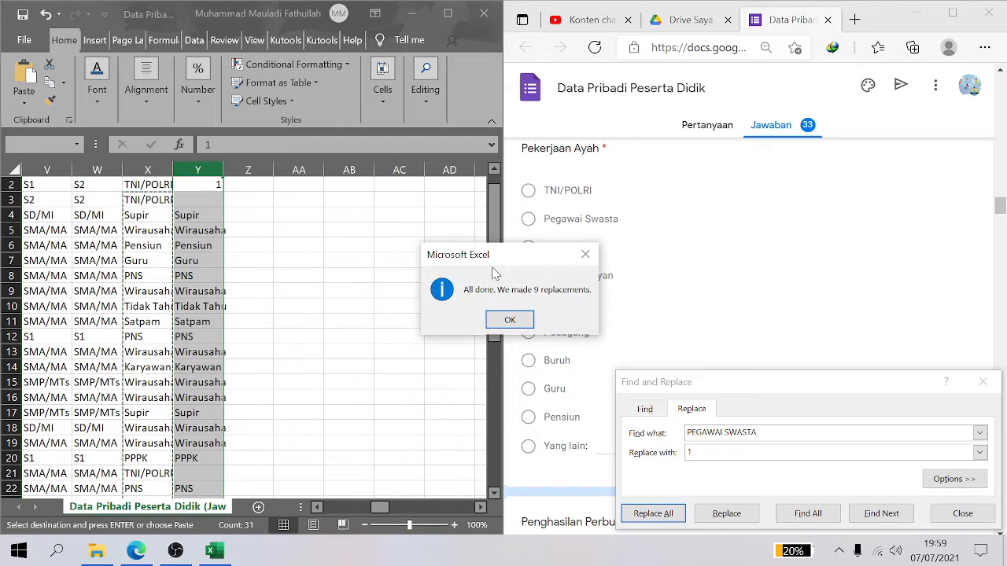
pyautogui.click(509, 320)
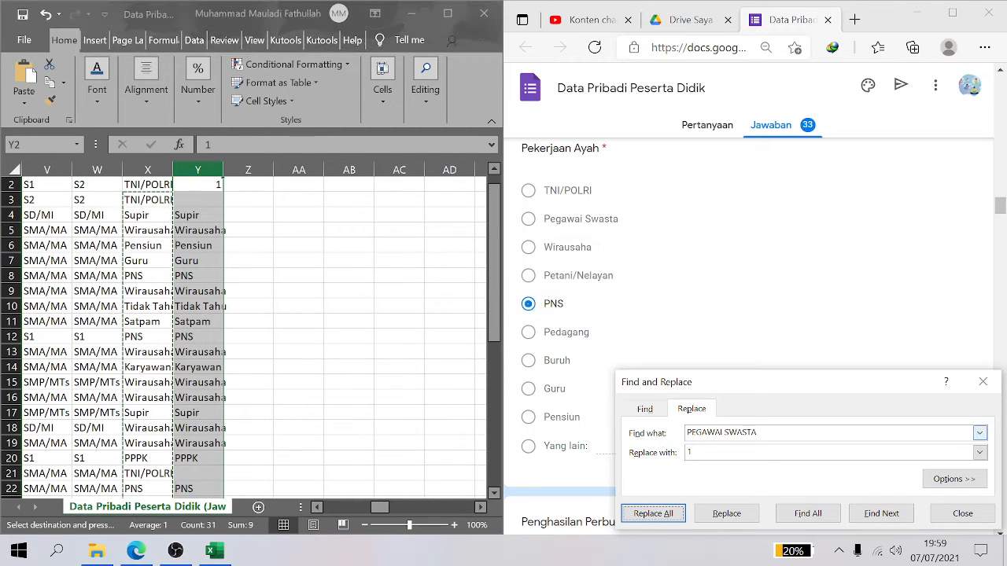
# Replace all WIRAUSAHA entries in column Y with an empty value
pyautogui.write('WI')
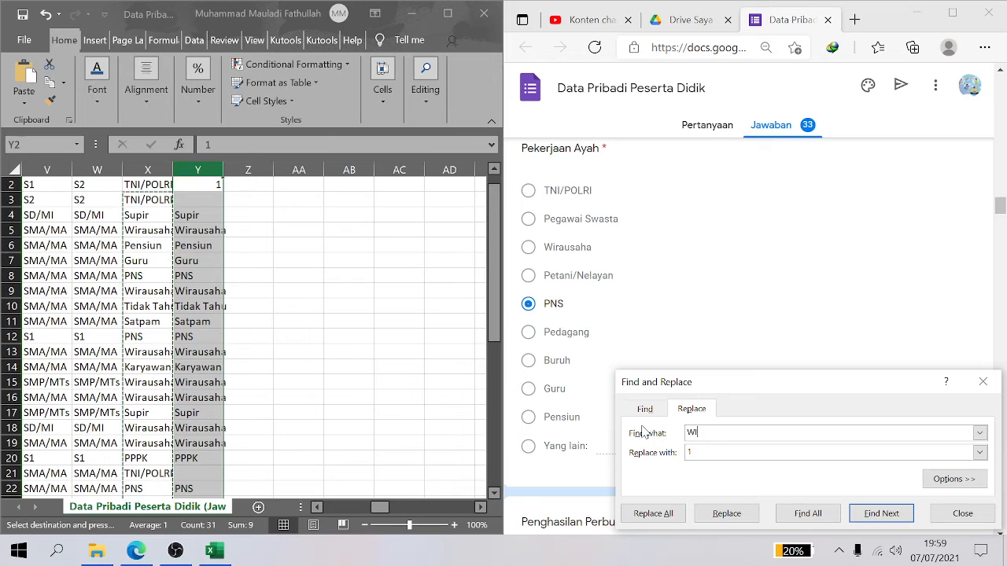
pyautogui.write('RAUSAH')
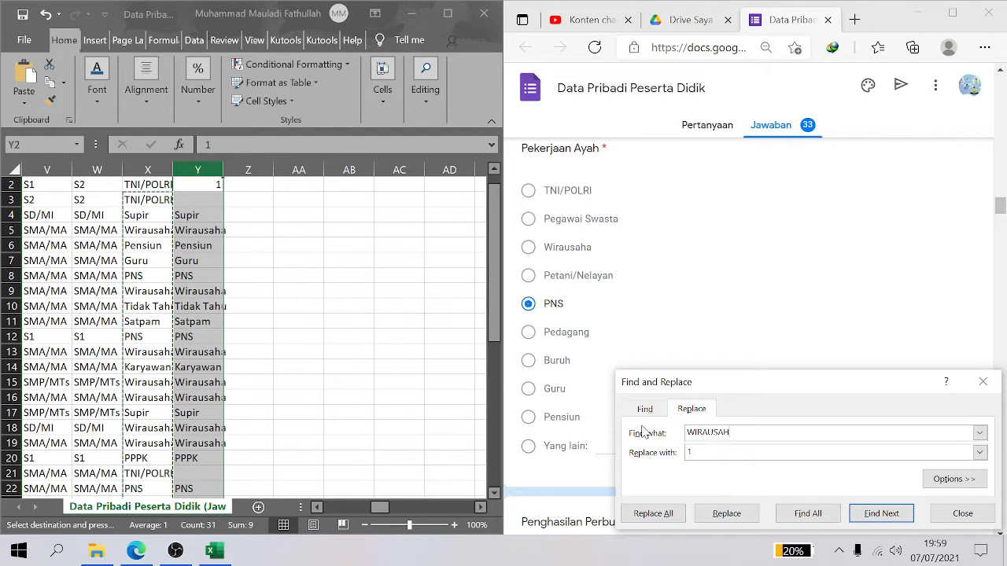
pyautogui.write('A')
pyautogui.press('Tab')
pyautogui.click(653, 513)
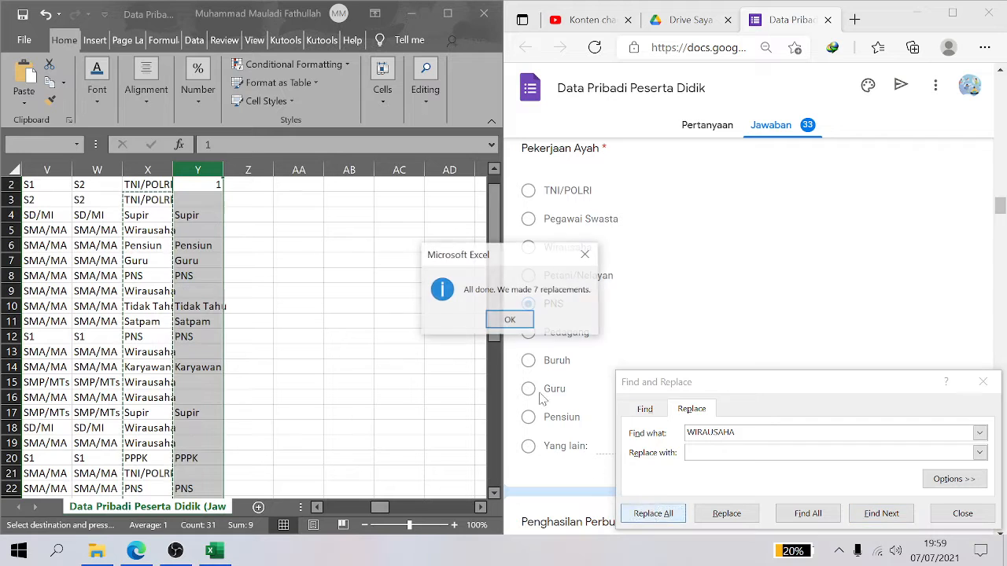
pyautogui.click(511, 319)
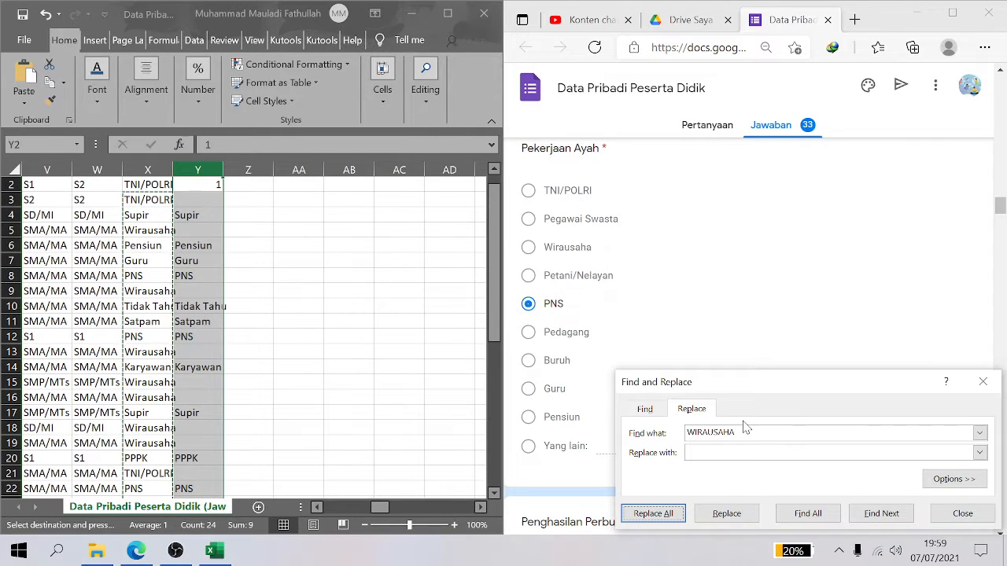
# Try to replace all PETANI/NELAYAN entries in column Y with an empty value
pyautogui.hotkey('ctrl', 'a')
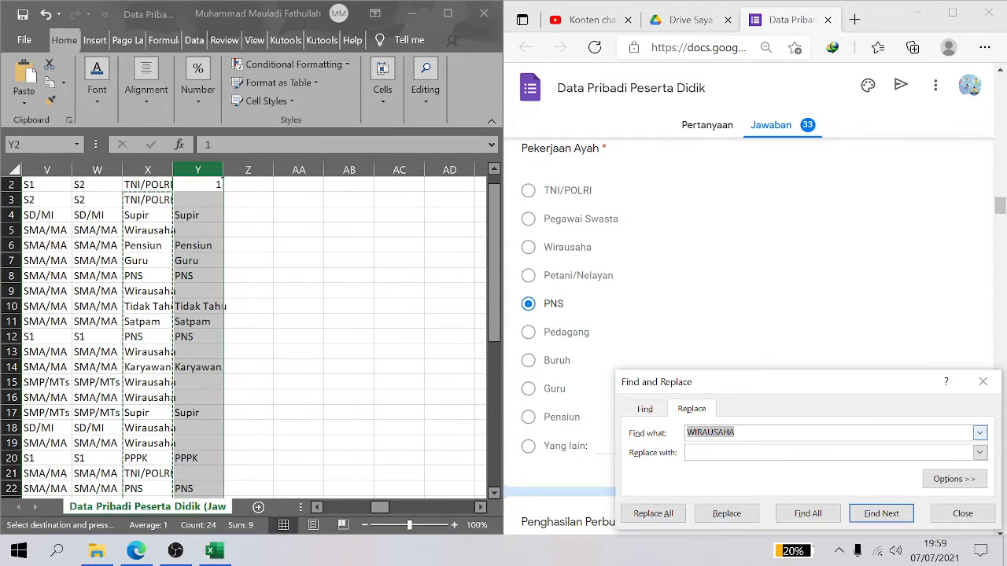
pyautogui.write('PERTANU')
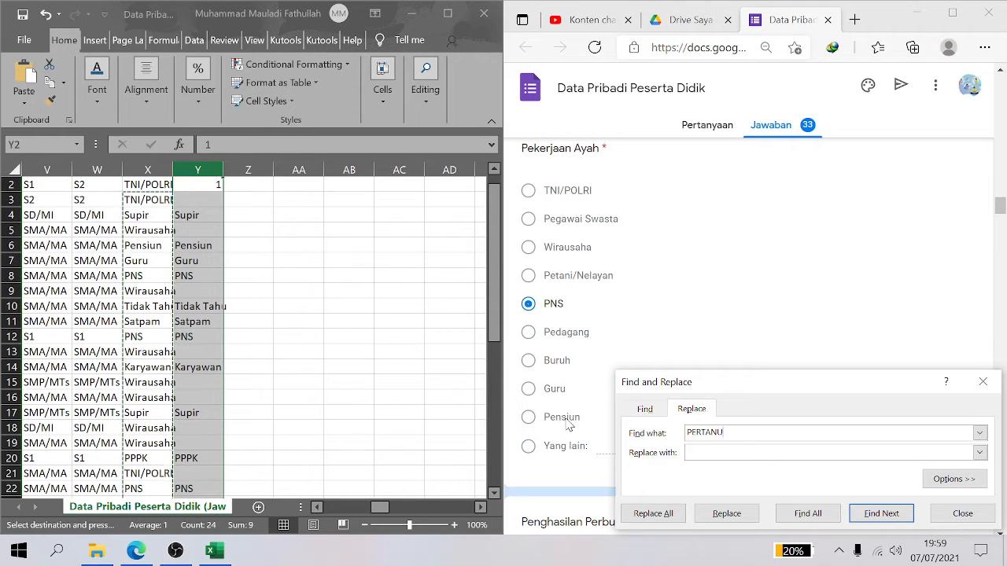
pyautogui.press('BackSpace')
pyautogui.press('BackSpace')
pyautogui.write('TAN')
pyautogui.click(647, 516)
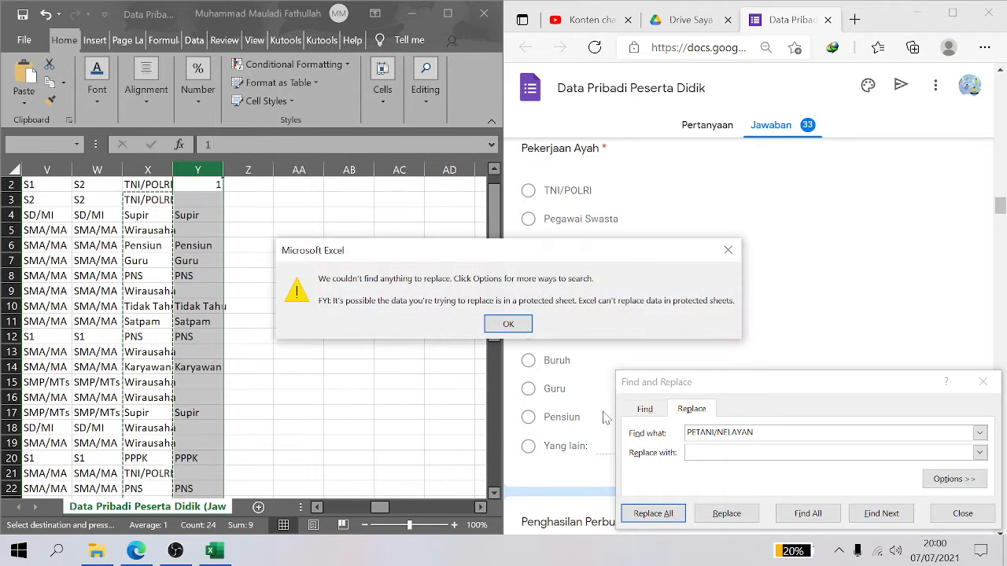
pyautogui.click(512, 328)
# Replace all PNS entries in column Y with an empty value
pyautogui.hotkey('ctrl', 'a')
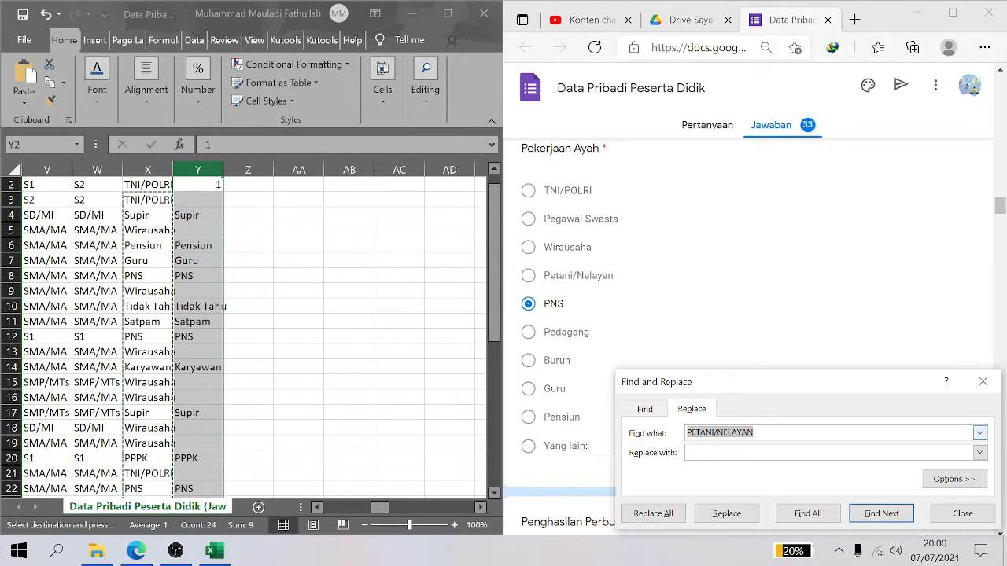
pyautogui.press('BackSpace')
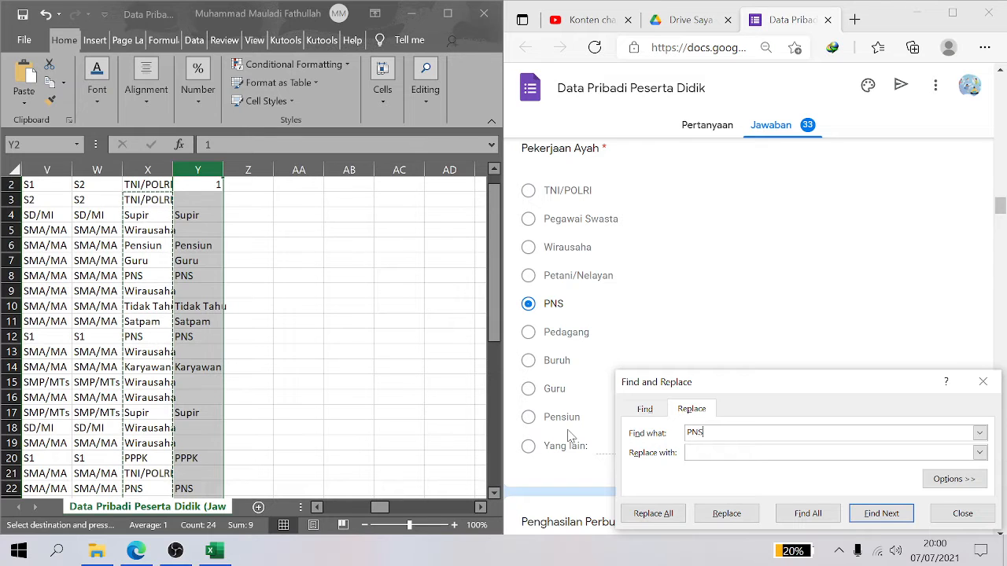
pyautogui.click(652, 516)
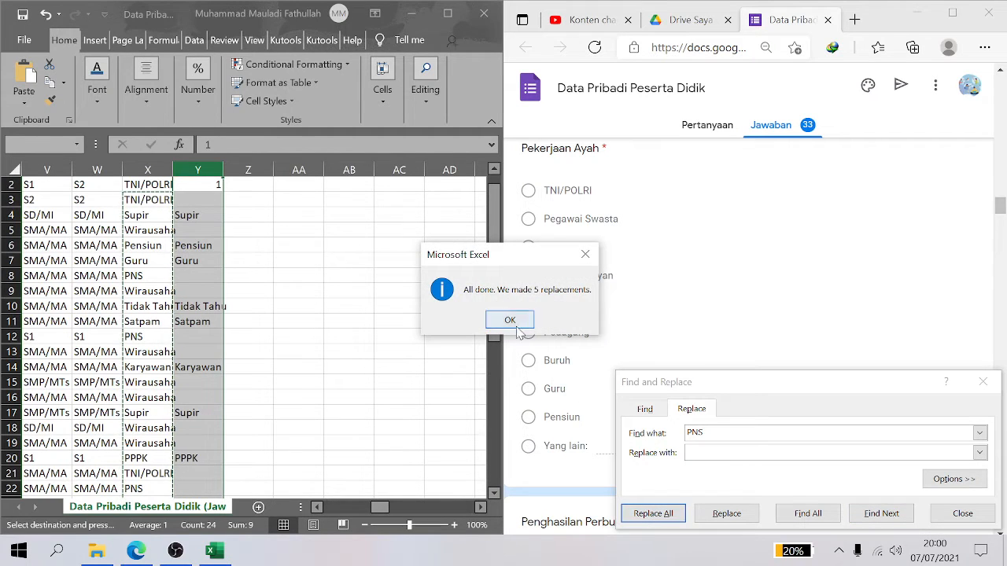
pyautogui.click(517, 326)
# Replace all PEDAGANG entries in column Y with an empty value
pyautogui.hotkey('alt', 'n')
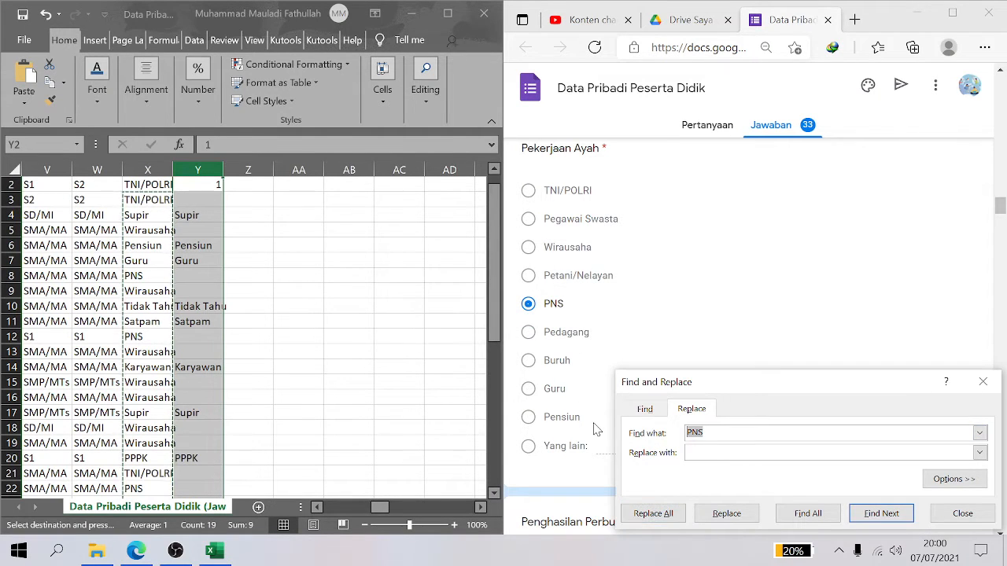
pyautogui.write('PEDAGANG')
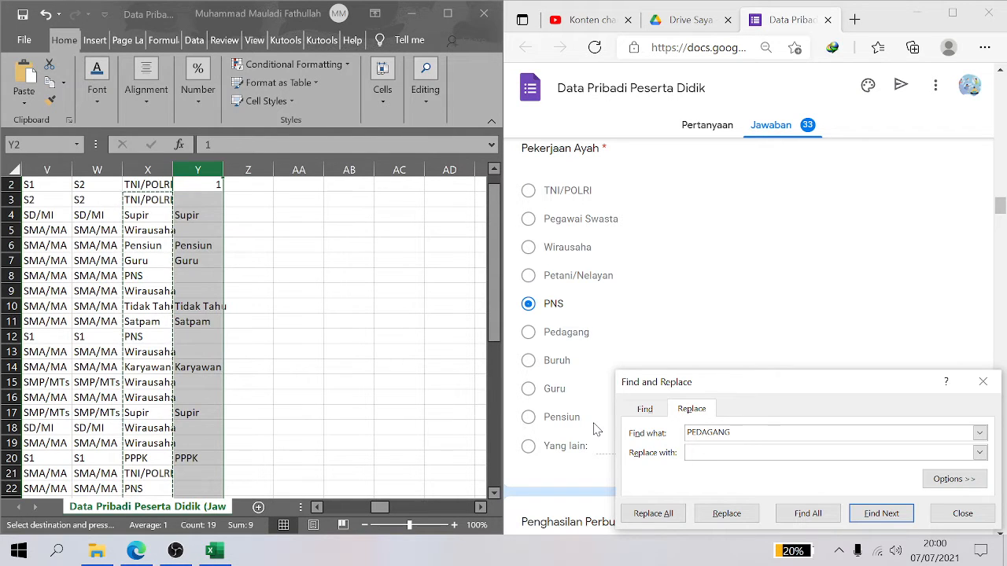
pyautogui.click(653, 513)
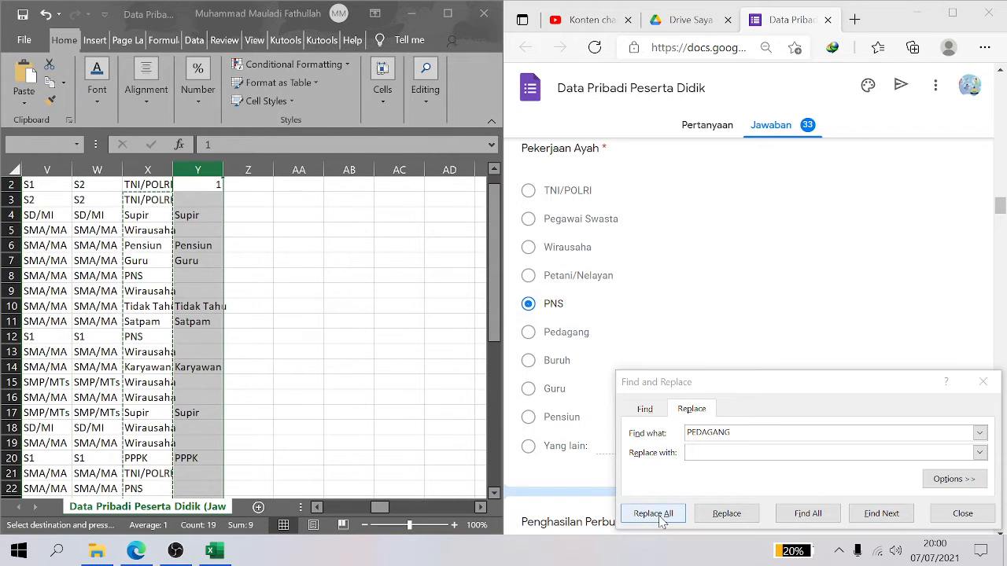
pyautogui.click(497, 319)
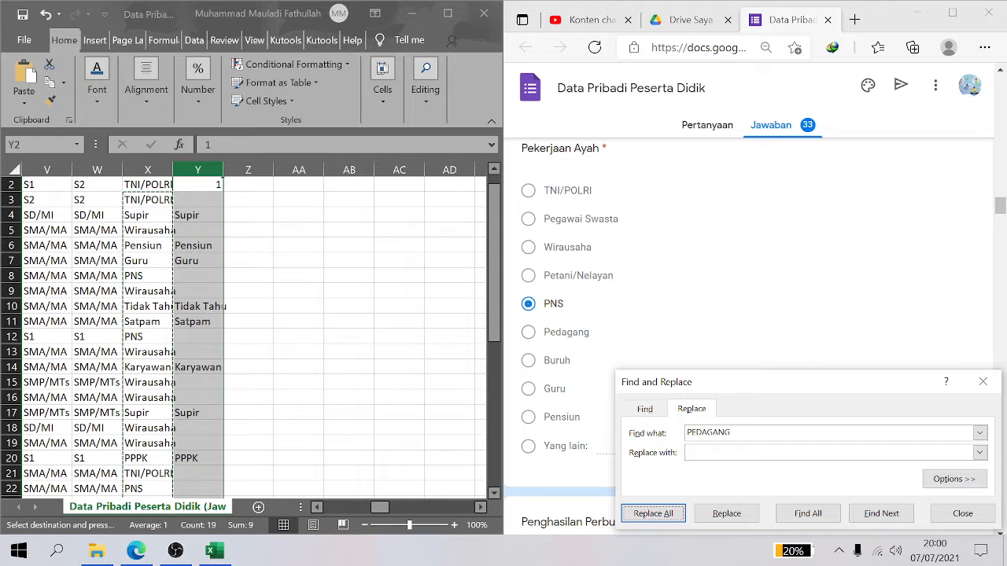
# Replace all BURUH entries in column Y with an empty value
pyautogui.write('bu')
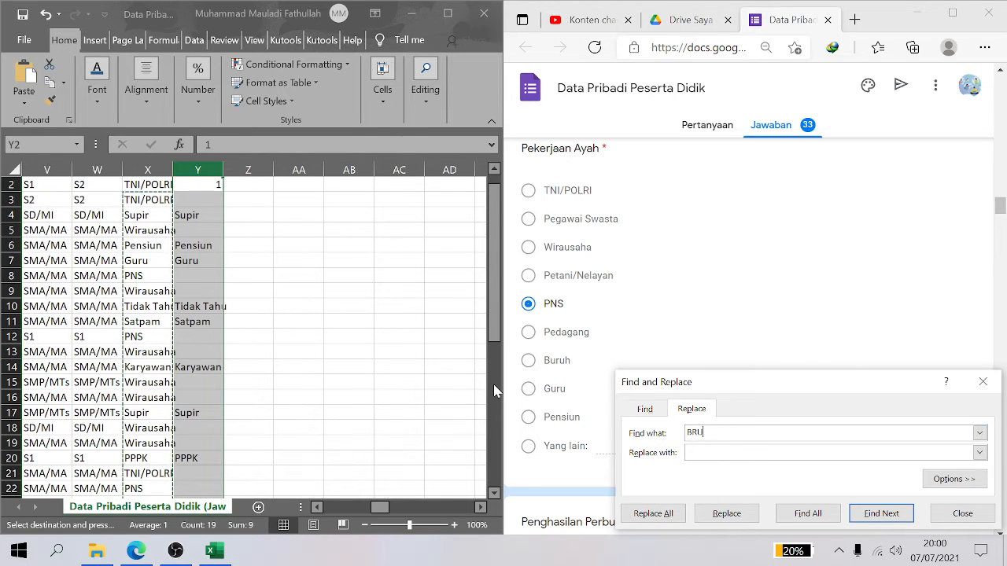
pyautogui.press('BackSpace')
pyautogui.press('BackSpace')
pyautogui.write('BURUH')
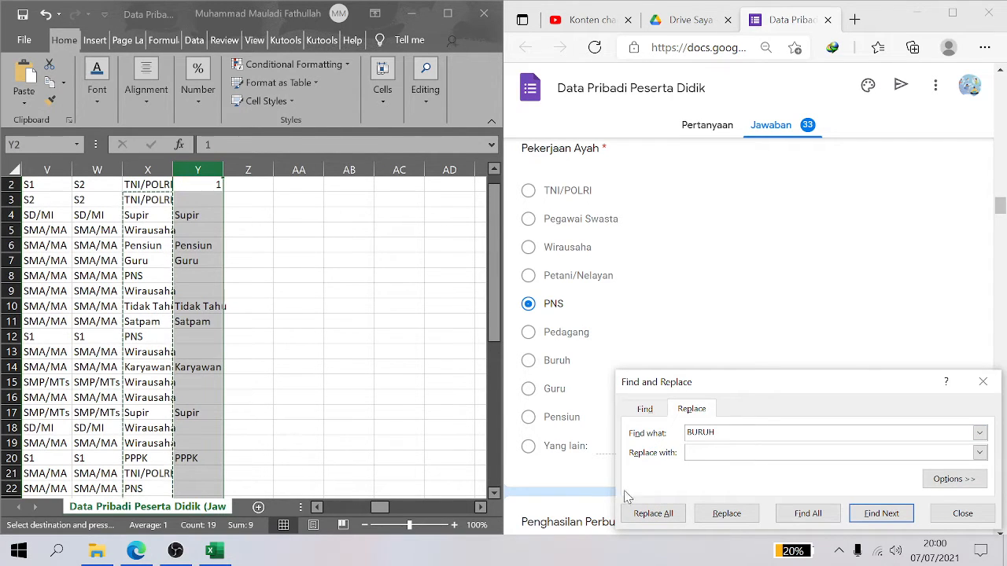
pyautogui.click(653, 513)
pyautogui.click(508, 320)
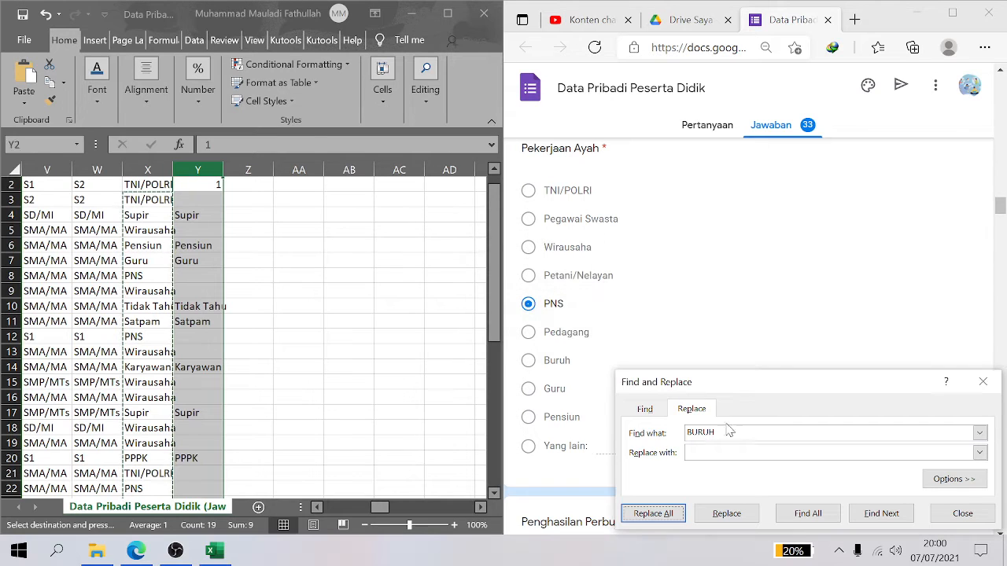
# Replace all GURU entries in column Y with an empty value
pyautogui.write('GRU')
pyautogui.press('BackSpace')
pyautogui.press('BackSpace')
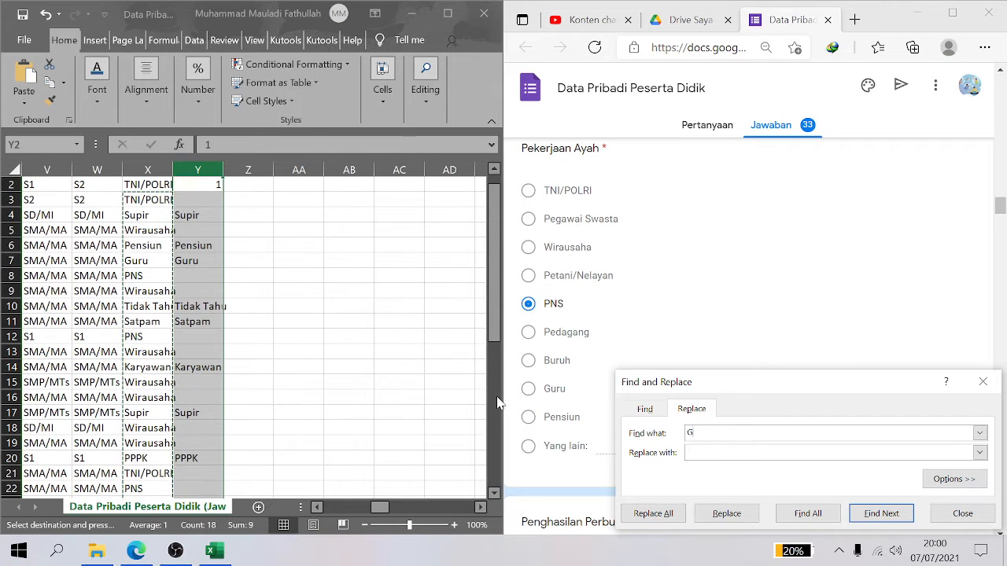
pyautogui.write('URU')
pyautogui.click(653, 513)
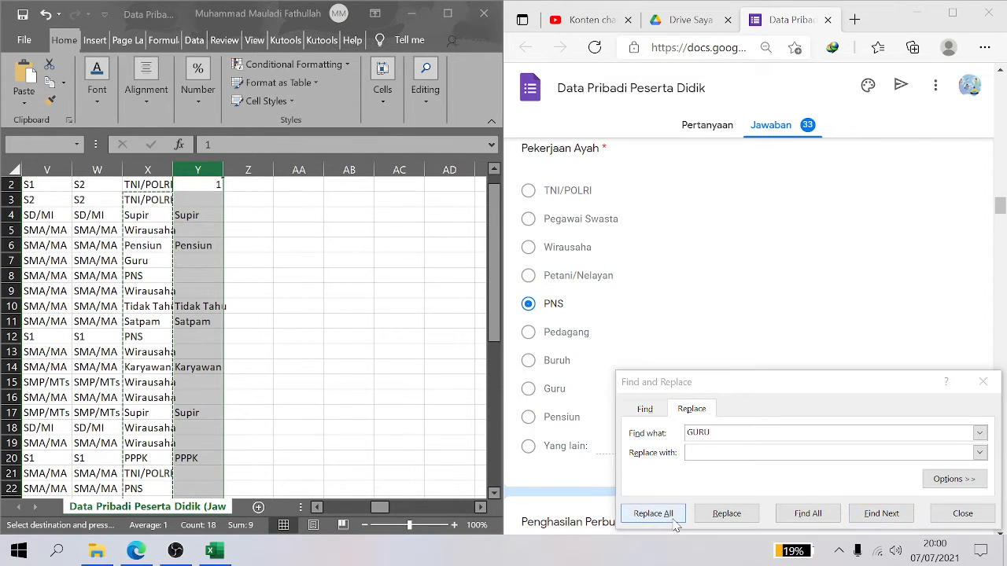
pyautogui.click(510, 319)
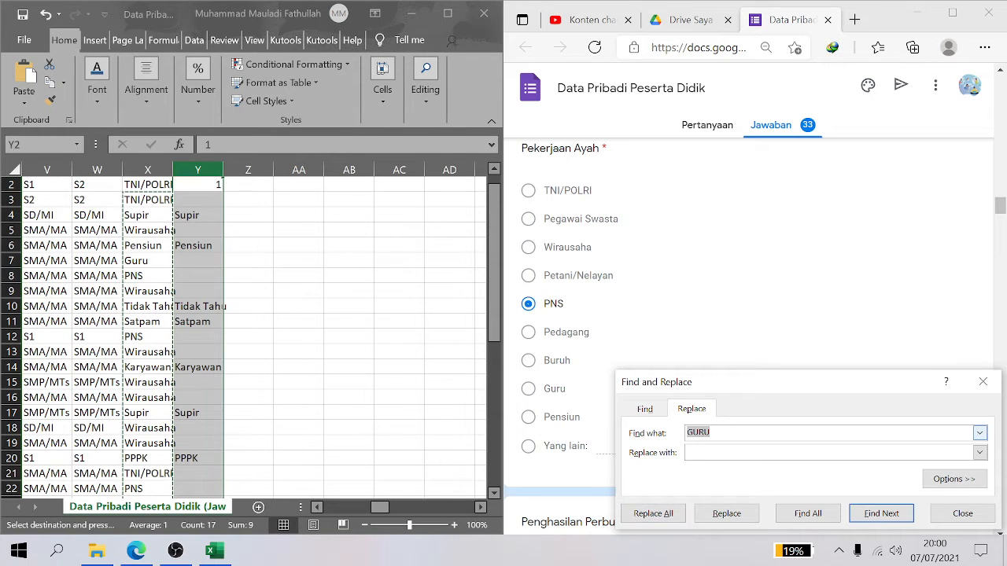
# Replace all PENSIUN entries in column Y with an empty value and close Find and Replace
pyautogui.write('O')
pyautogui.write('E')
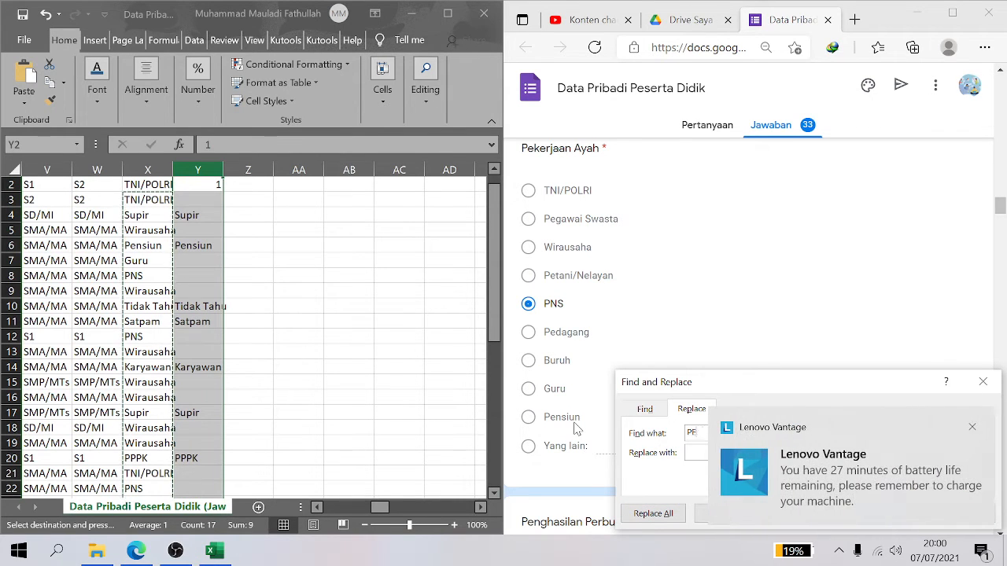
pyautogui.write('NSIUN')
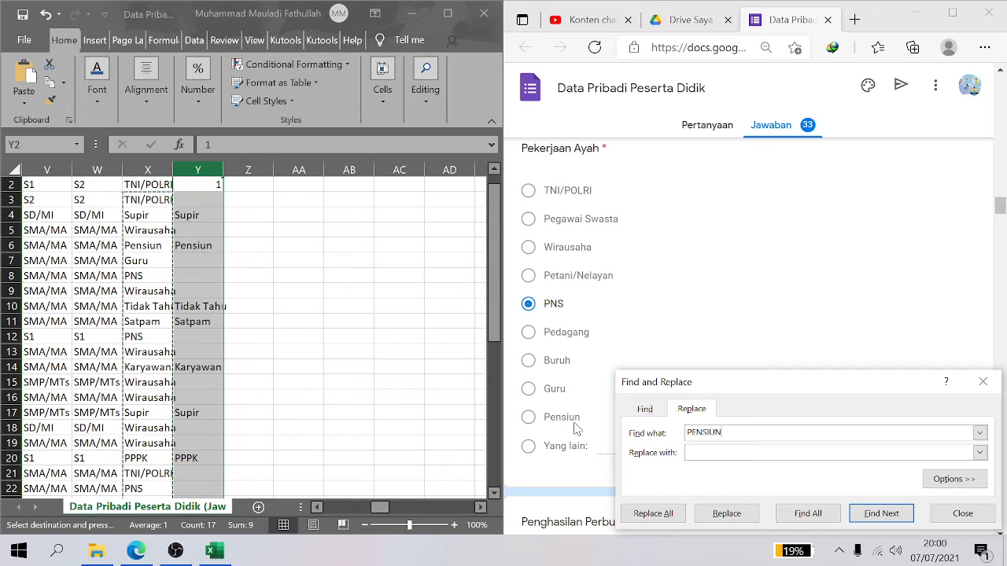
pyautogui.click(653, 513)
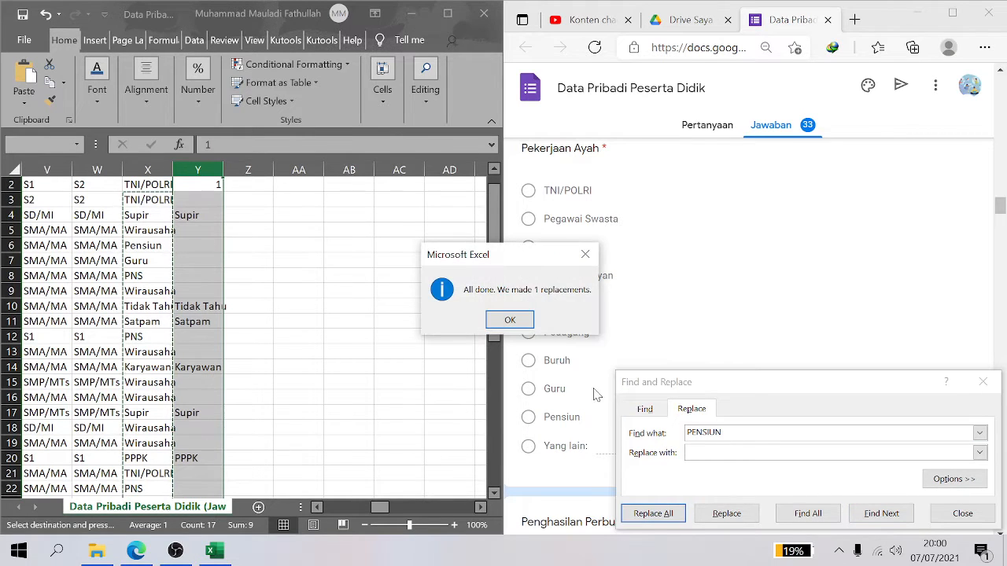
pyautogui.click(510, 319)
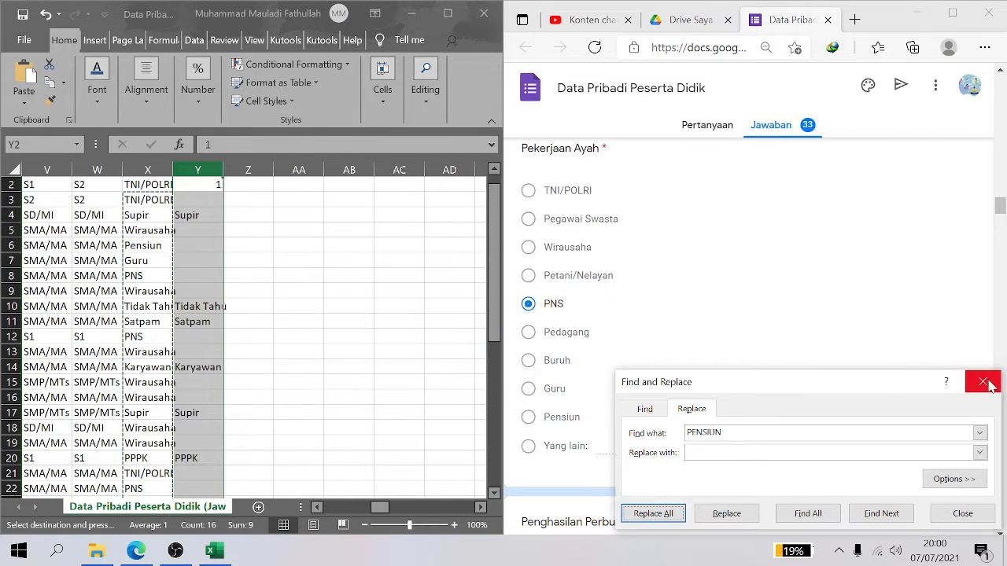
pyautogui.click(983, 382)
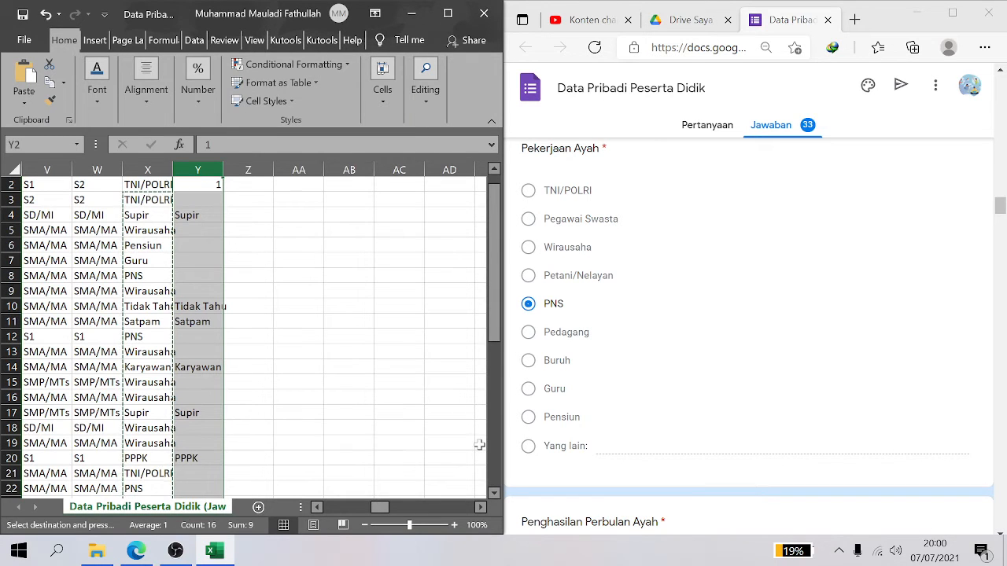
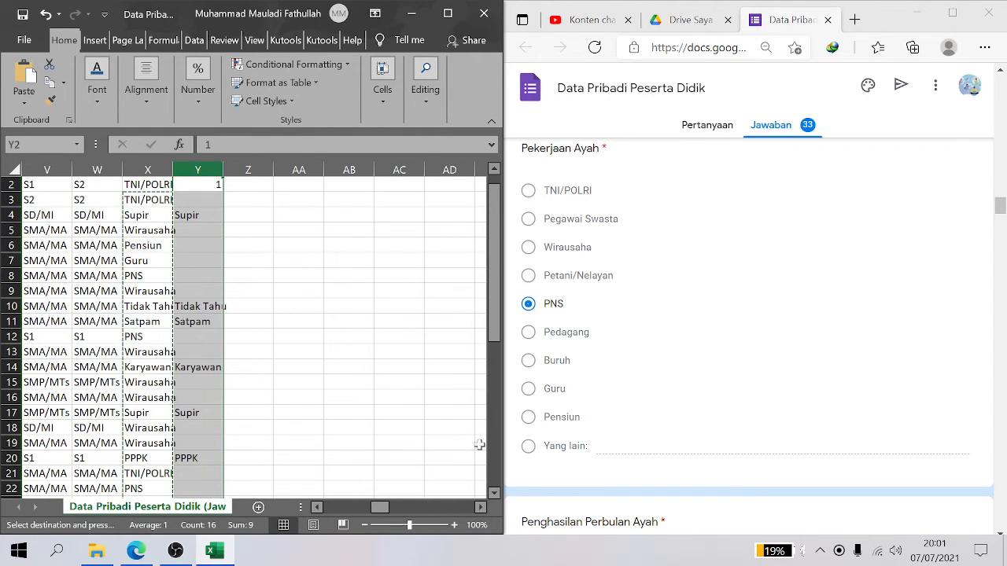
# Examine the columns beyond Y along row 2, up to the income, name and address data around AJ2
pyautogui.press('Right')
pyautogui.press('Right')
pyautogui.press('Right')
pyautogui.press('Right')
pyautogui.press('Right')
pyautogui.press('Right')
pyautogui.press('Right')
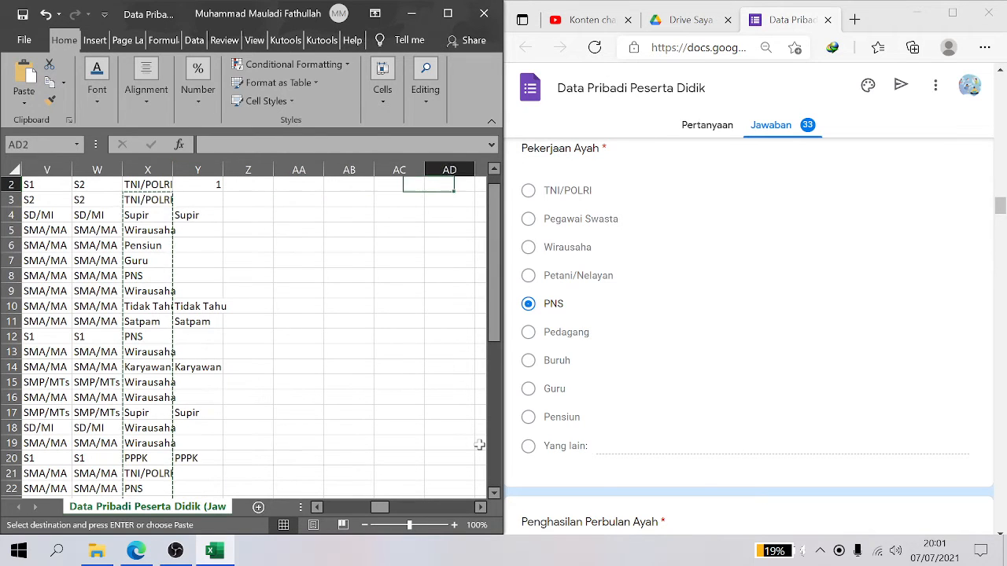
pyautogui.press('Right')
pyautogui.press('Right')
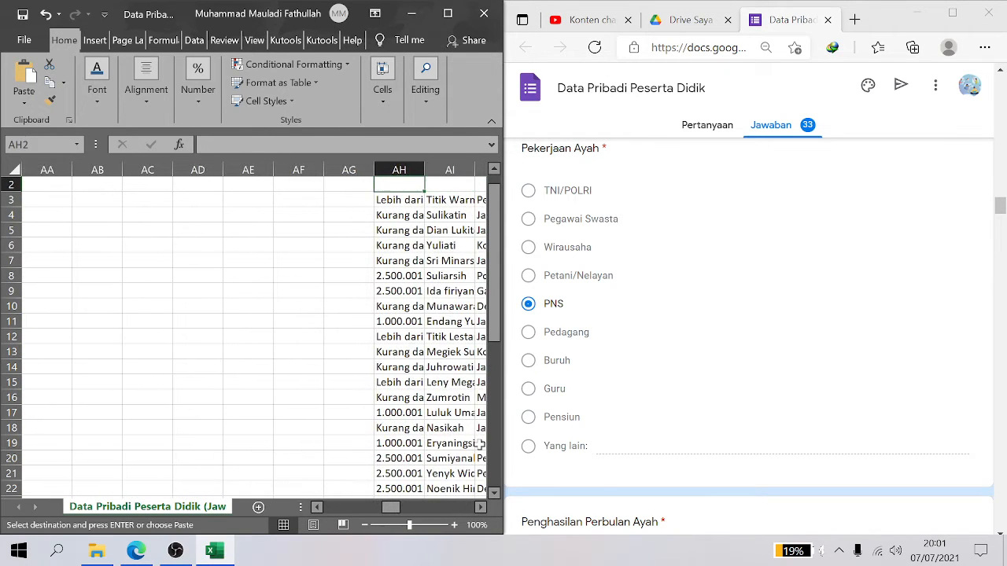
pyautogui.press('Right')
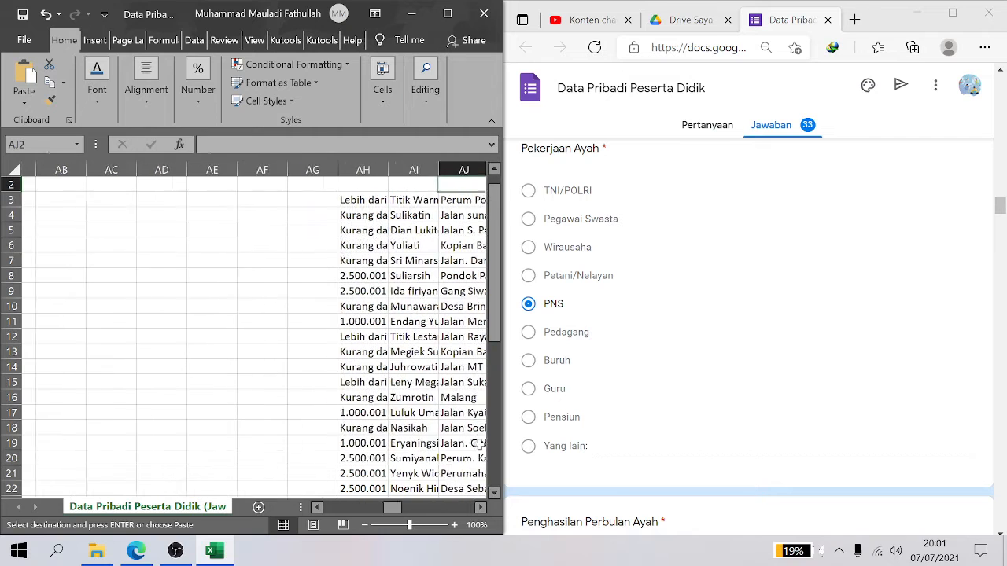
pyautogui.press('Right')
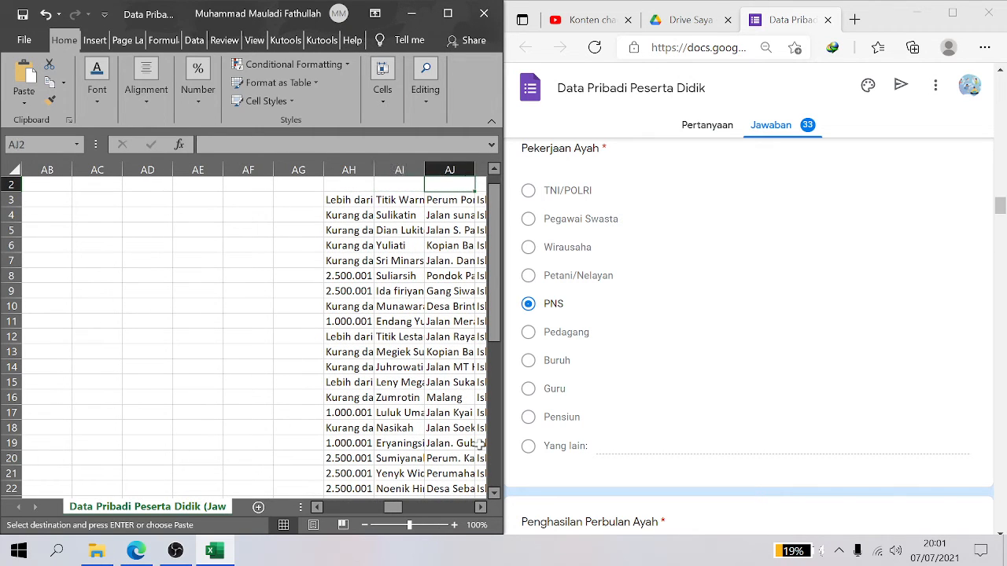
pyautogui.press('Right')
pyautogui.press('Left')
pyautogui.press('Left')
pyautogui.press('Right')
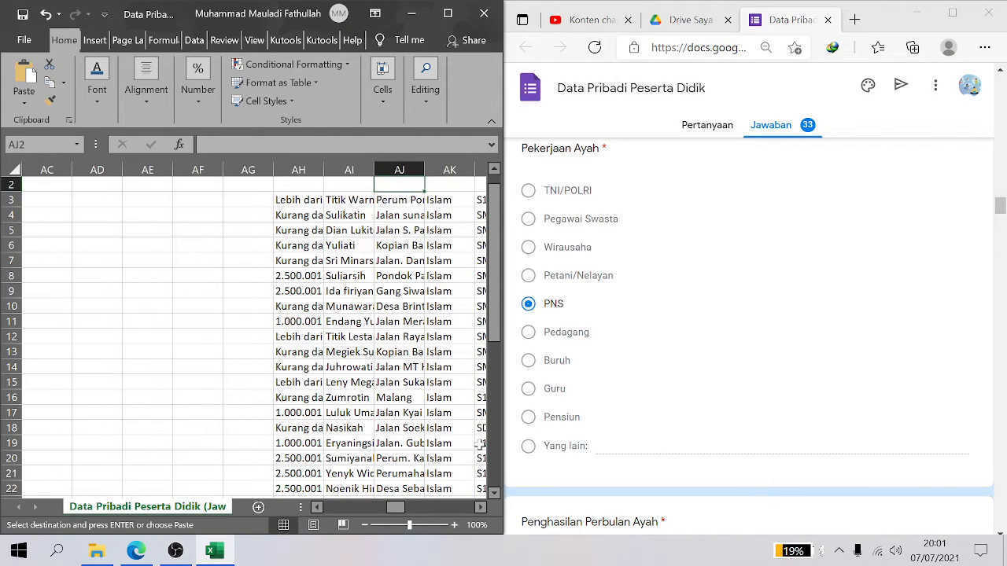
# Examine the mother's education, occupation and income columns along row 2 and the sibling data up to AP3
pyautogui.press('Right')
pyautogui.press('Left')
pyautogui.press('Right')
pyautogui.press('Right')
pyautogui.press('Right')
pyautogui.press('Right')
pyautogui.press('Right')
pyautogui.press('Left')
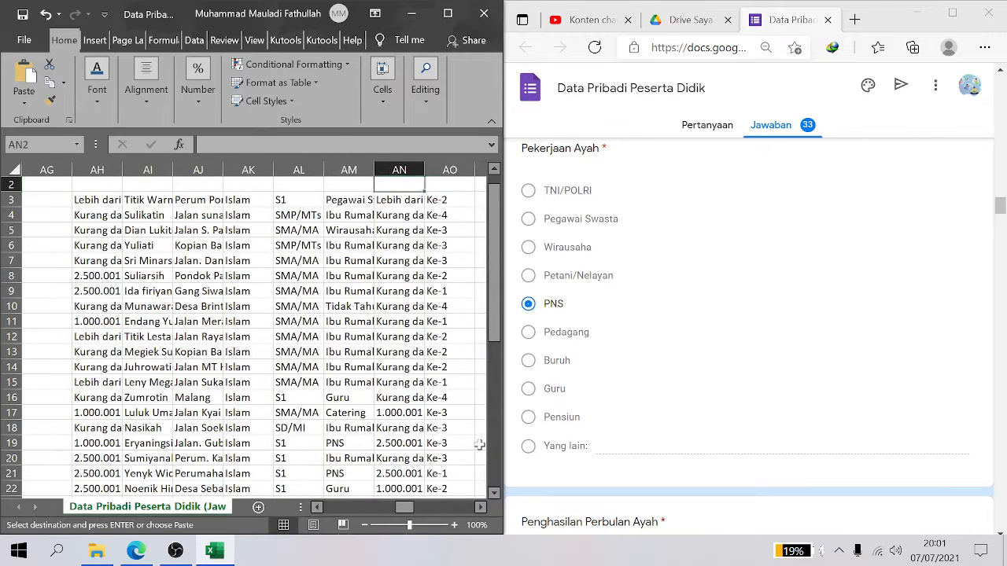
pyautogui.press('Left')
pyautogui.press('Left')
pyautogui.press('Left')
pyautogui.press('Right')
pyautogui.press('Right')
pyautogui.press('Down')
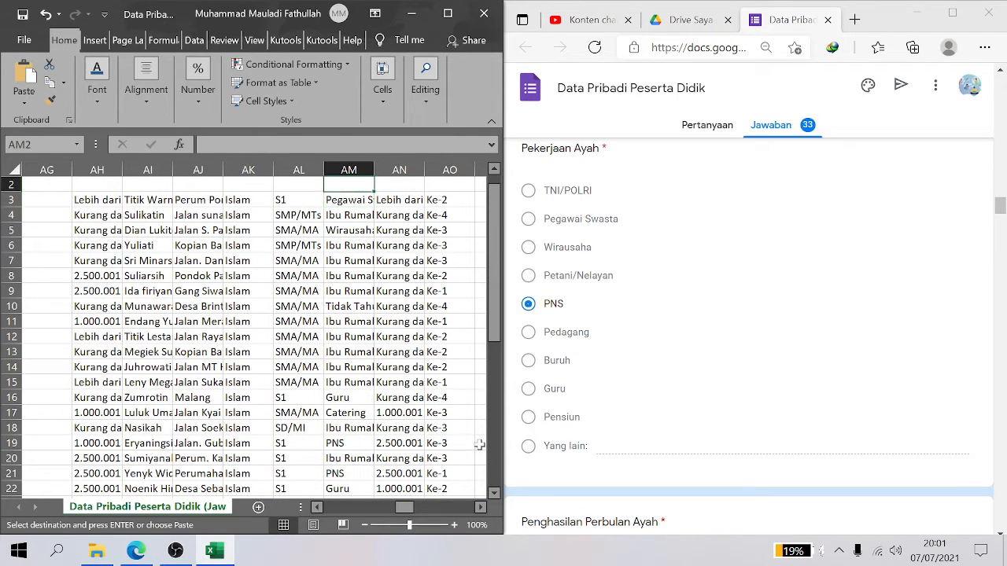
pyautogui.press('Right')
pyautogui.press('Right')
pyautogui.press('Right')
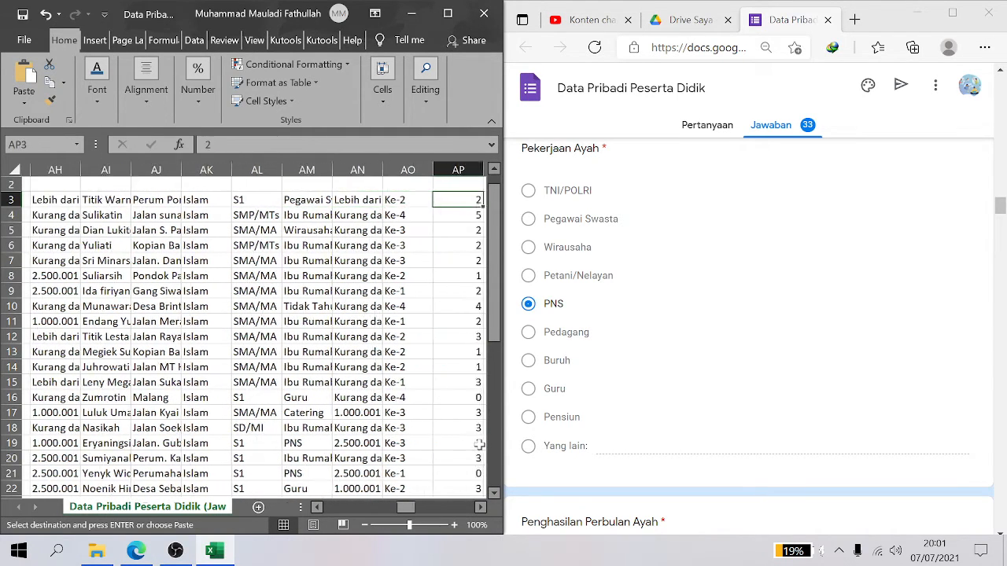
# Read the row 1 headers around the mother's occupation in AM and onward through the sibling-count columns to AS
pyautogui.press('Up')
pyautogui.press('Up')
pyautogui.press('Left')
pyautogui.press('Left')
pyautogui.press('Left')
pyautogui.press('Left')
pyautogui.press('Right')
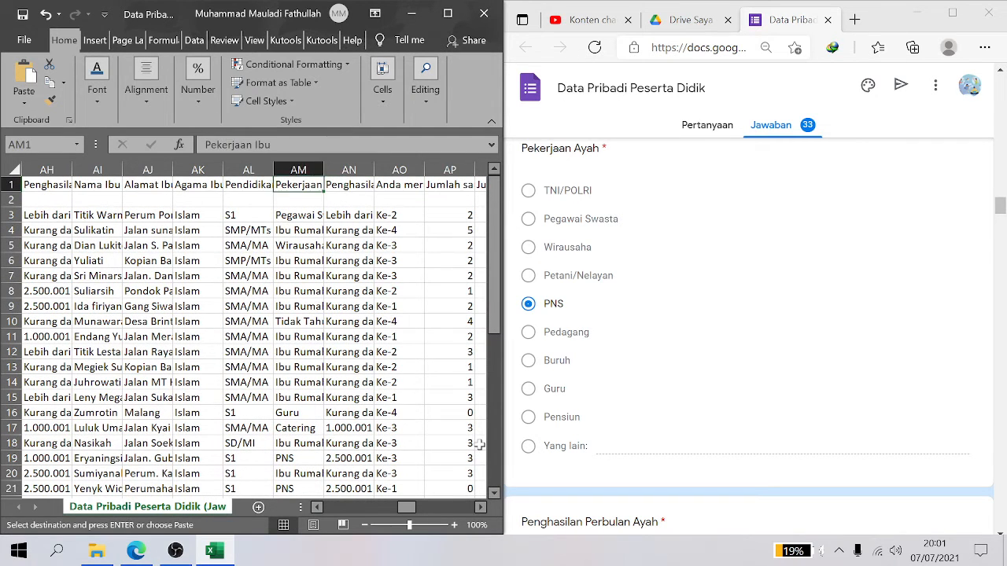
pyautogui.press('Right')
pyautogui.press('Right')
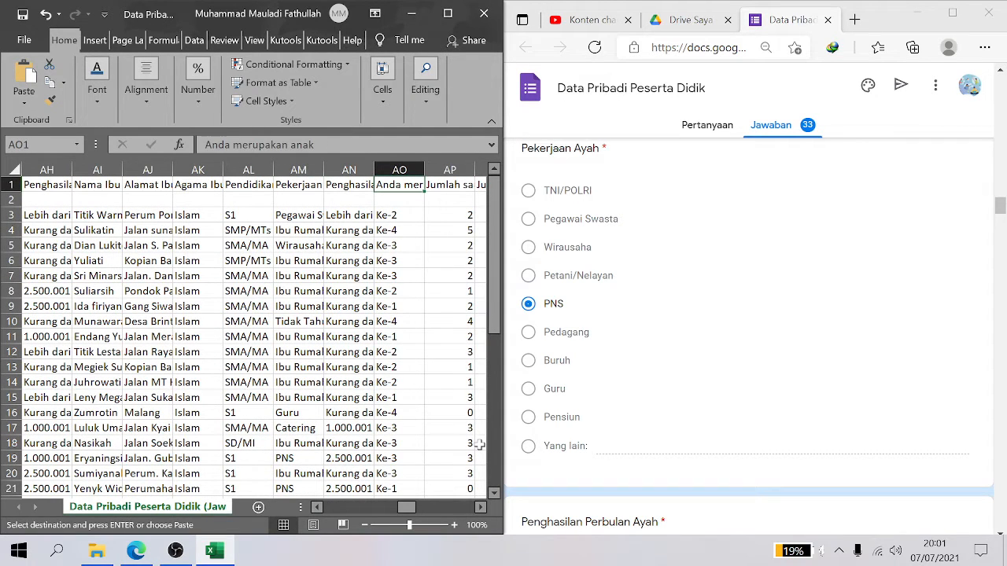
pyautogui.press('Right')
pyautogui.press('Right')
pyautogui.press('Right')
pyautogui.press('Right')
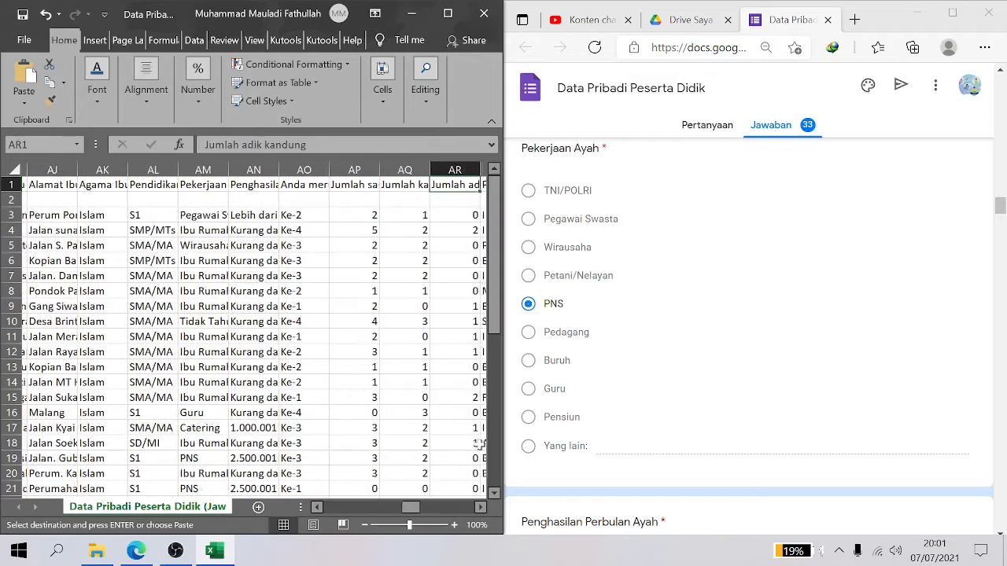
pyautogui.press('Right')
pyautogui.press('Left')
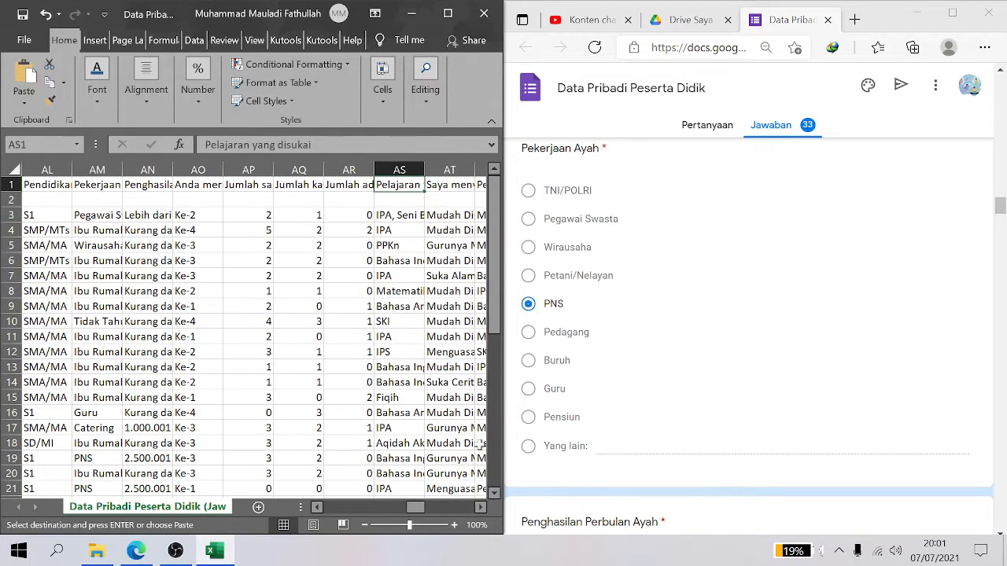
# Read the row 1 headers on liked and disliked subjects, up to the extracurricular participation question in AW1
pyautogui.press('Right')
pyautogui.press('Right')
pyautogui.press('Right')
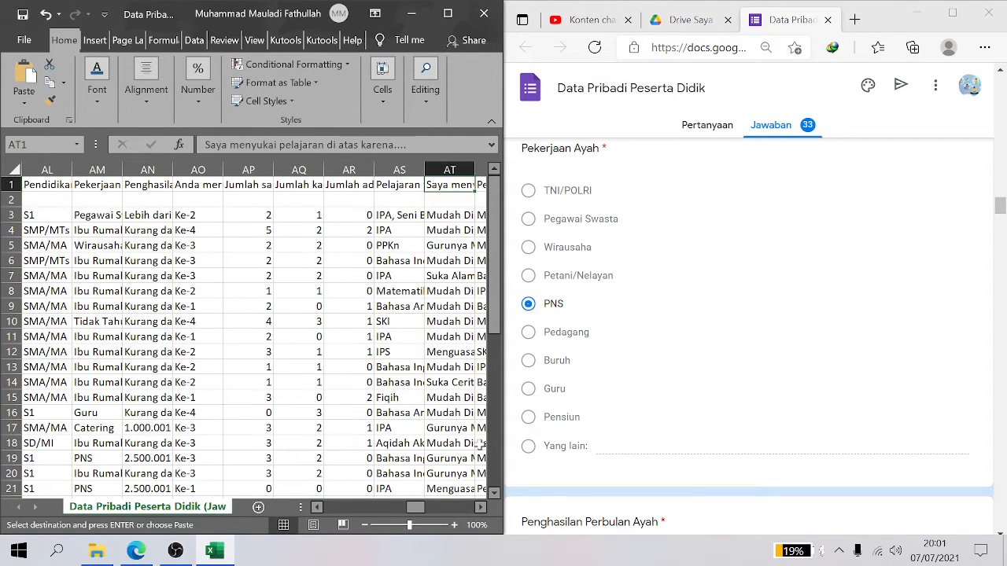
pyautogui.press('Left')
pyautogui.press('Left')
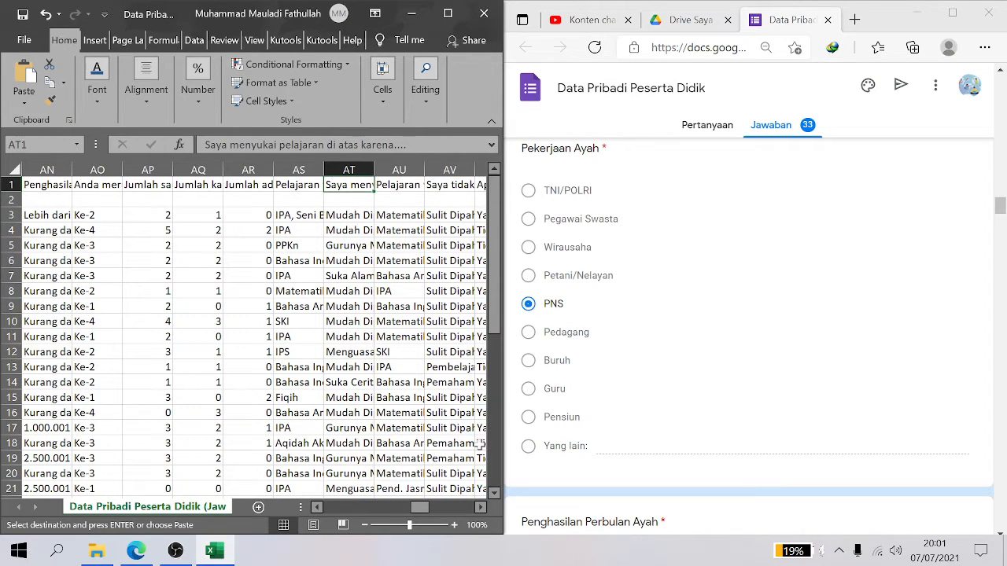
pyautogui.press('Right')
pyautogui.press('Right')
pyautogui.press('Right')
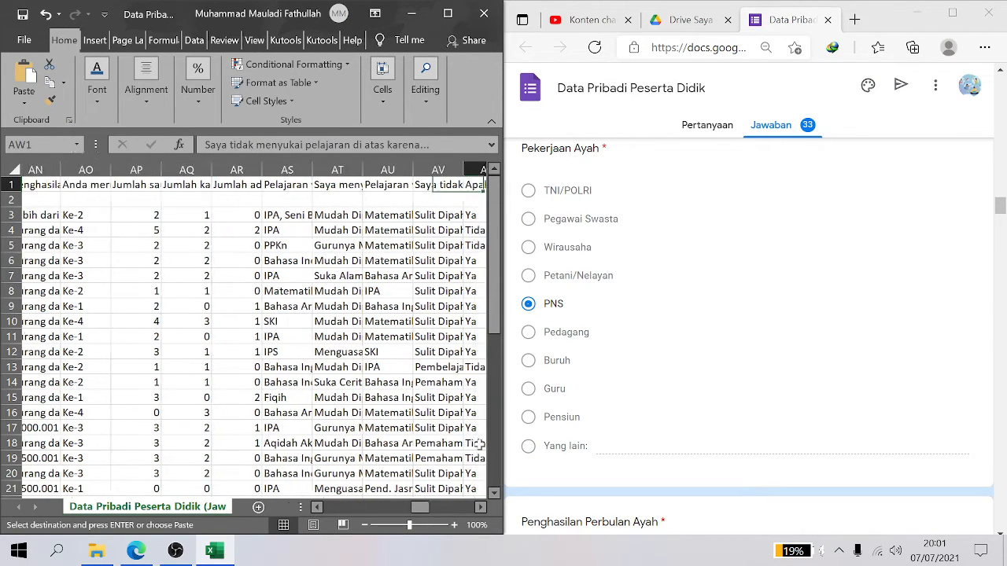
pyautogui.press('Left')
pyautogui.press('Left')
pyautogui.press('Right')
pyautogui.press('Right')
pyautogui.press('Right')
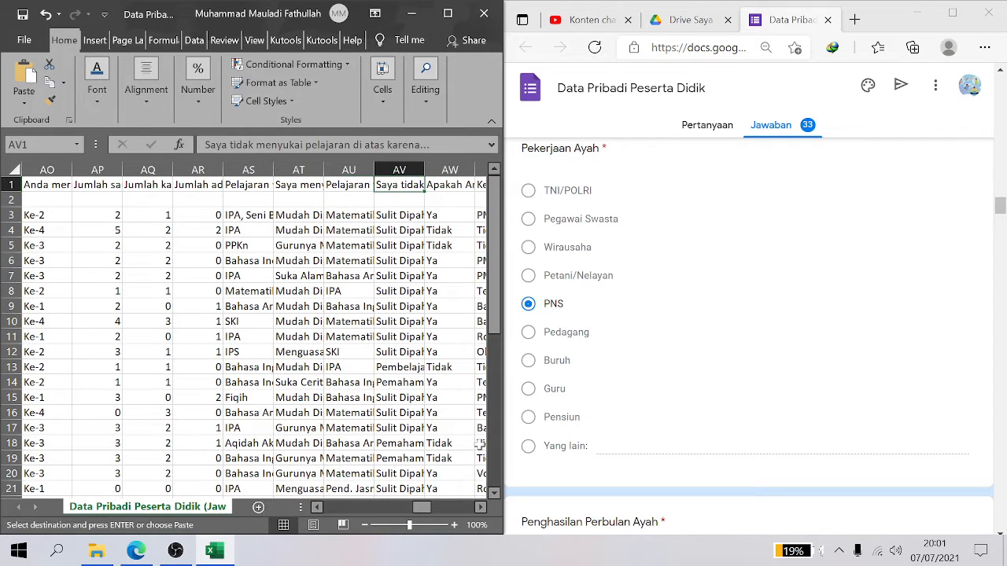
pyautogui.press('Left')
pyautogui.press('Left')
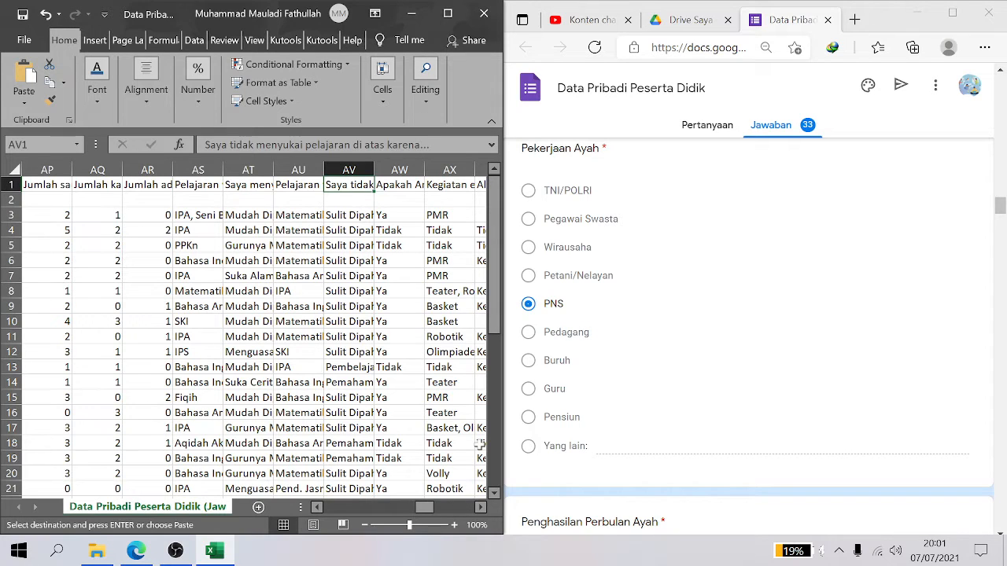
pyautogui.press('Right')
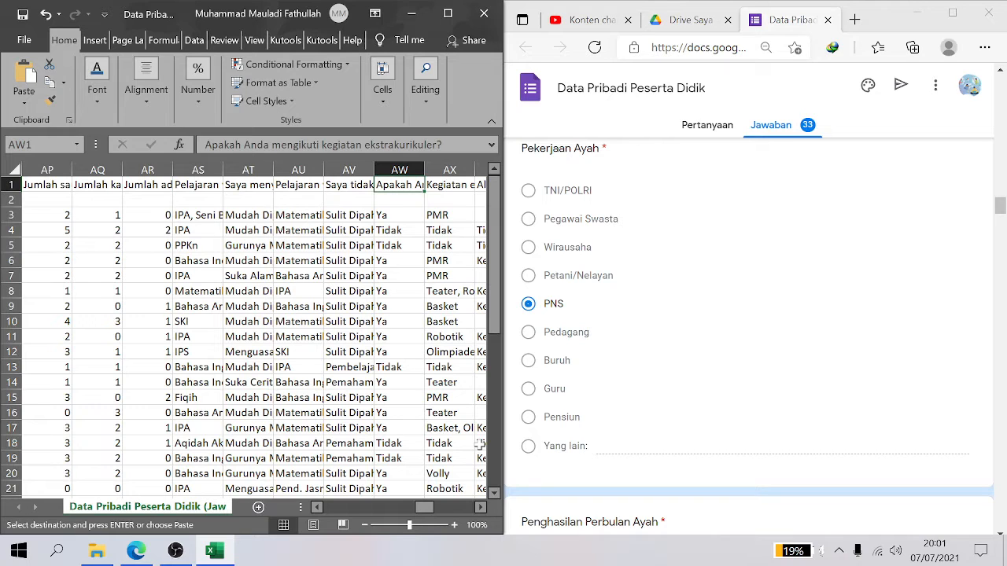
# Replace all YA entries in column AW with 1
pyautogui.click(410, 170)
pyautogui.hotkey('ctrl', 'f')
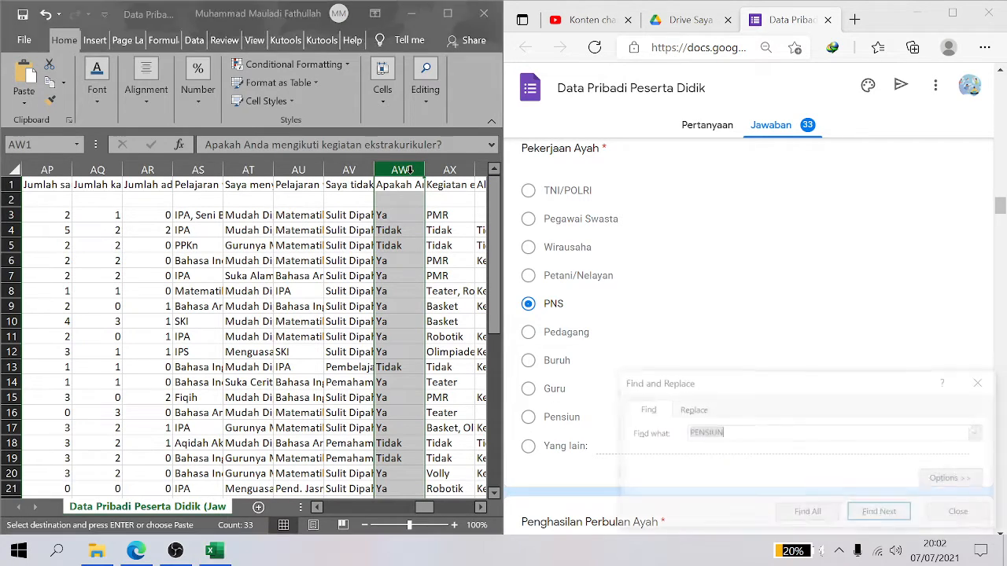
pyautogui.click(692, 409)
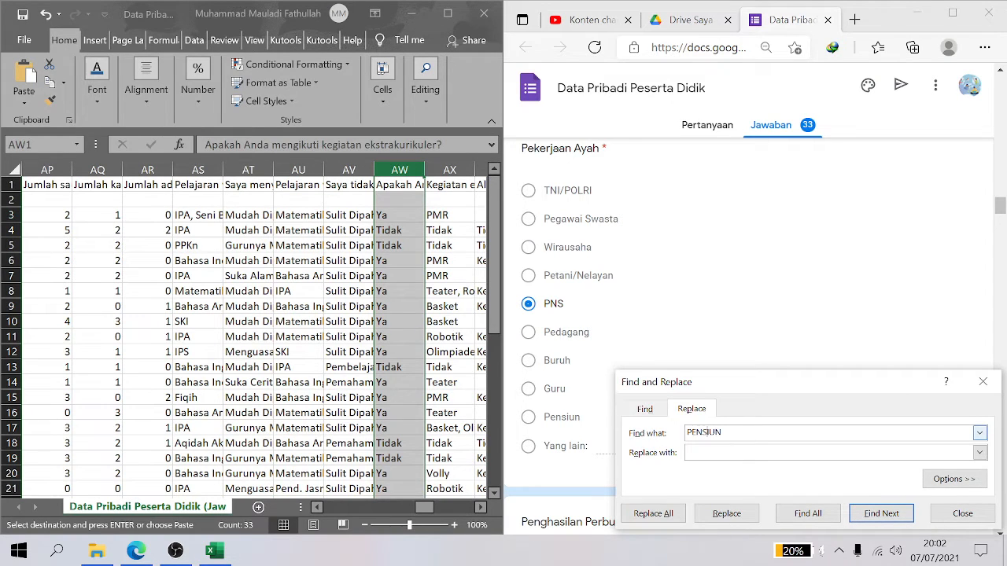
pyautogui.moveTo(731, 434); pyautogui.dragTo(681, 433)
pyautogui.write('YA')
pyautogui.click(653, 513)
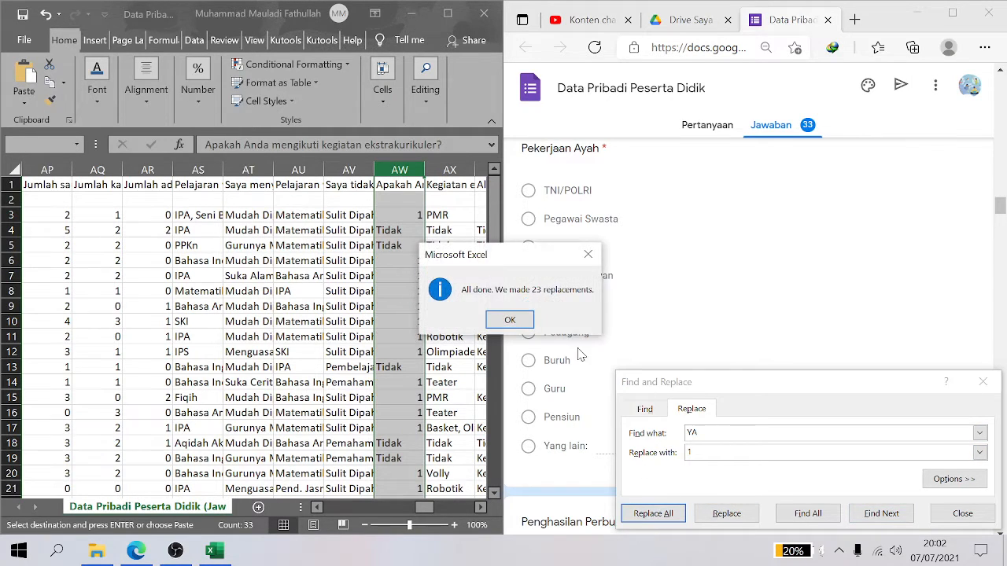
pyautogui.click(510, 320)
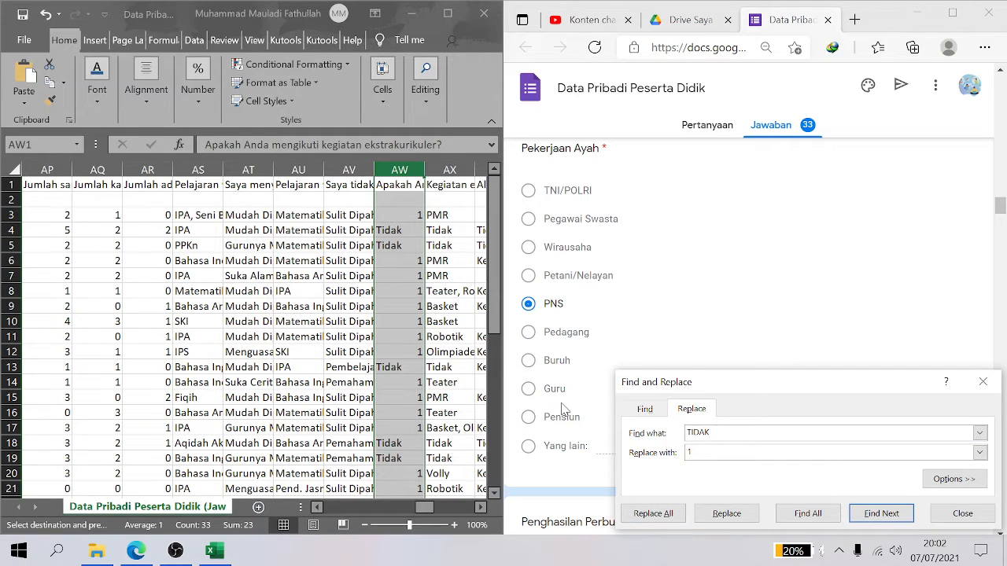
# Replace all TIDAK entries in column AW with 0 and close Find and Replace
pyautogui.write('0')
pyautogui.click(653, 512)
pyautogui.click(514, 318)
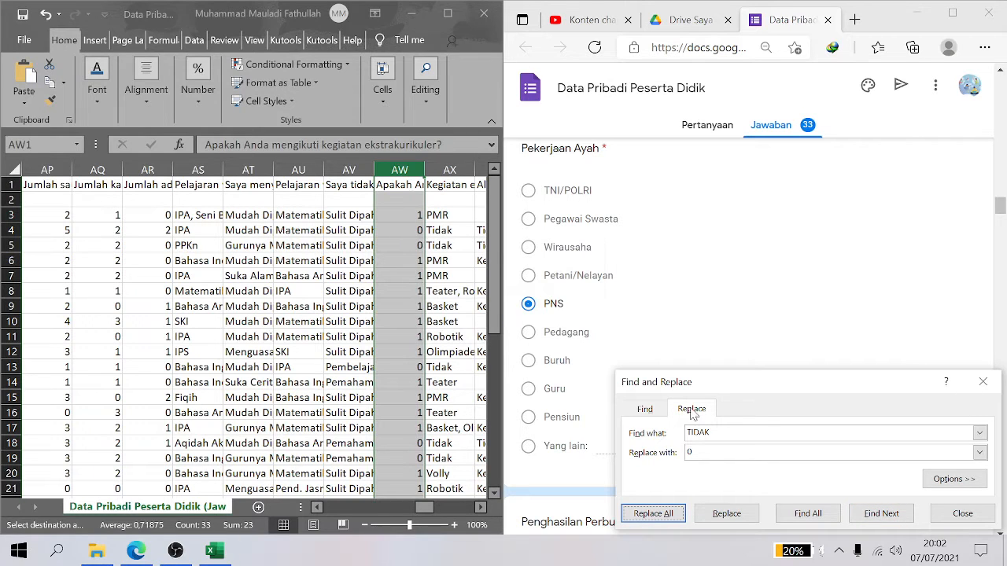
pyautogui.click(964, 518)
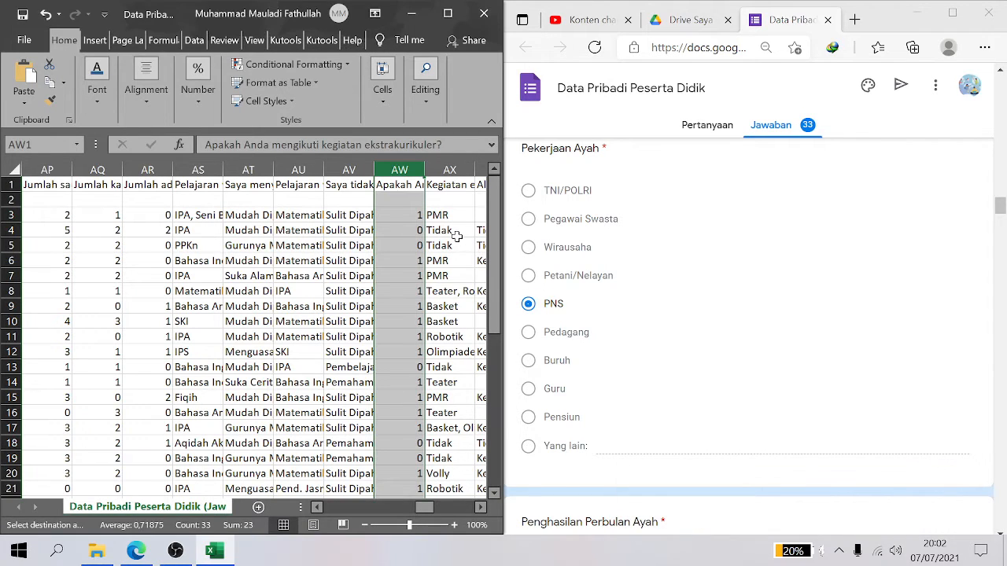
# Read the row 1 headers on extracurricular activities and school organisations from AX to BB
pyautogui.click(440, 184)
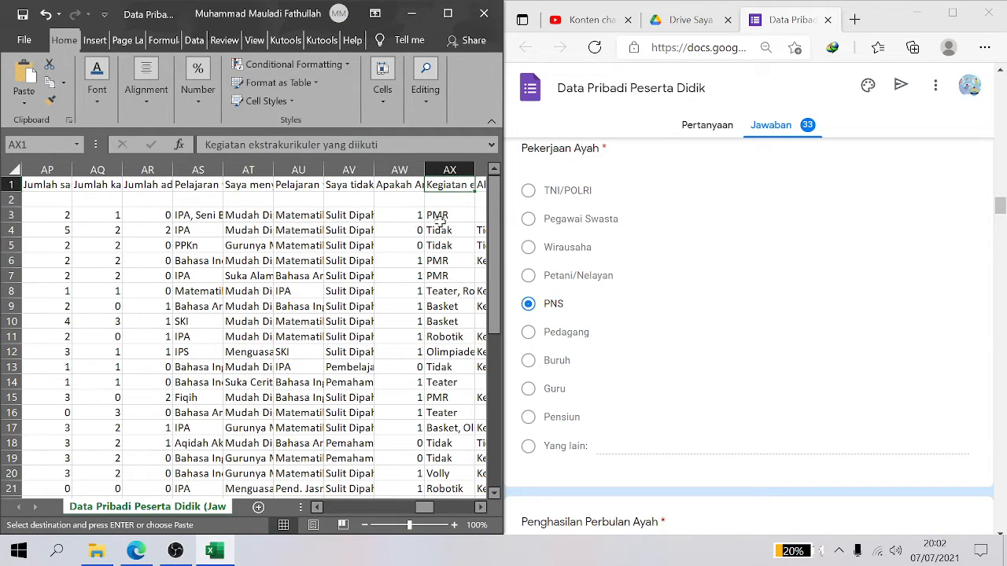
pyautogui.click(438, 223)
pyautogui.press('Up')
pyautogui.press('Up')
pyautogui.press('Right')
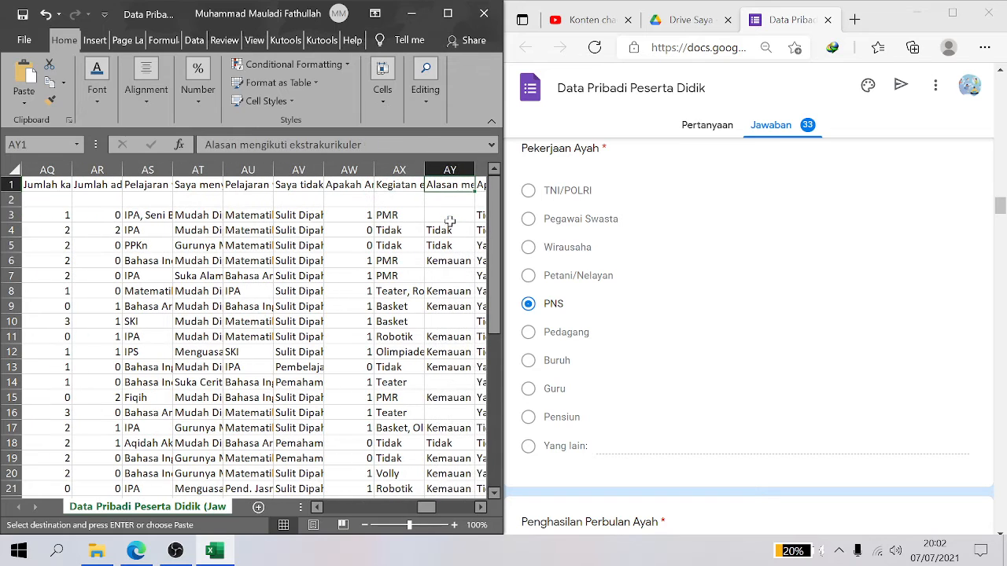
pyautogui.hscroll(1, 450, 221)
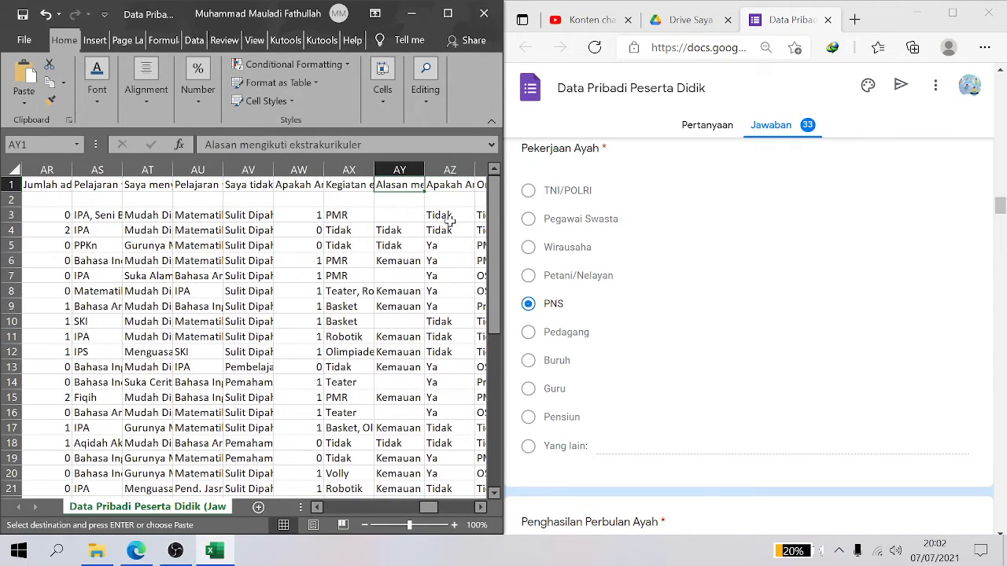
pyautogui.press('Right')
pyautogui.press('Right')
pyautogui.press('Right')
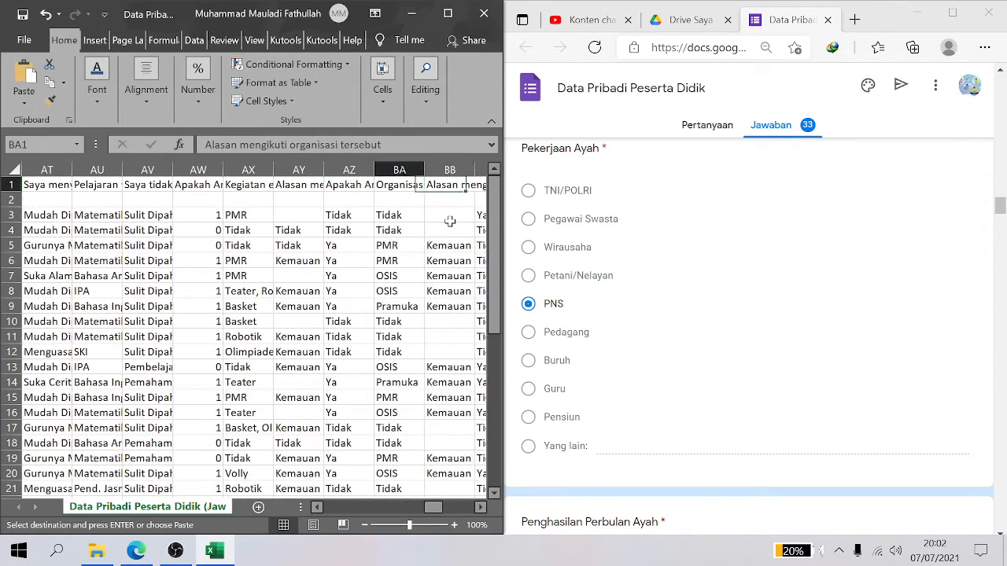
# Read the row 1 headers from the organisation columns through transport in BE to facilities in BF
pyautogui.press('Left')
pyautogui.press('Left')
pyautogui.press('Right')
pyautogui.press('Right')
pyautogui.press('Right')
pyautogui.press('Right')
pyautogui.press('Right')
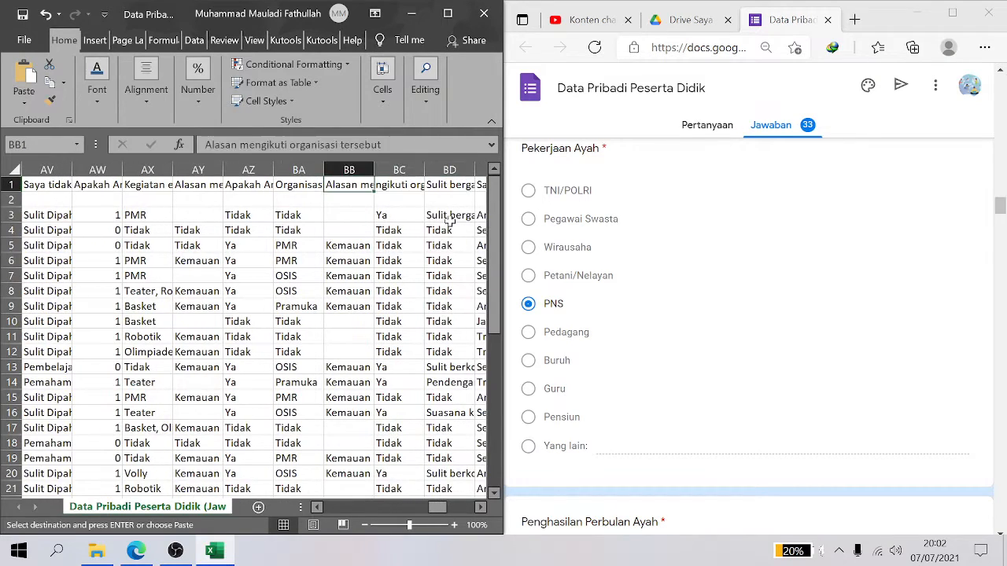
pyautogui.press('Right')
pyautogui.press('Right')
pyautogui.press('Left')
pyautogui.press('Left')
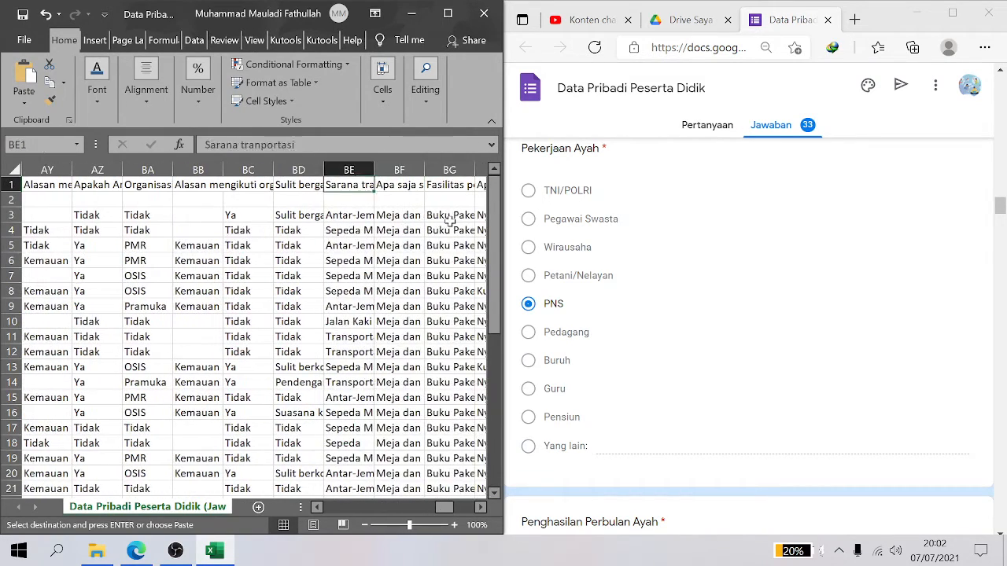
pyautogui.press('Left')
pyautogui.press('Right')
pyautogui.press('Right')
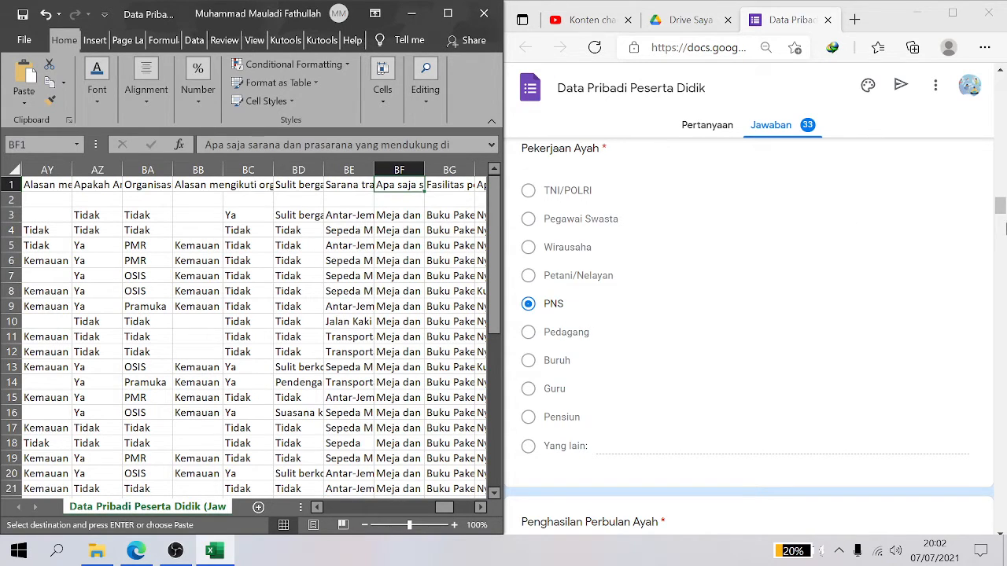
# Find the form question "Kegiatan ekstrakurikuler yang diikuti" and return to its matching header in AX1 to compare them
pyautogui.moveTo(1003, 223); pyautogui.dragTo(1001, 361)
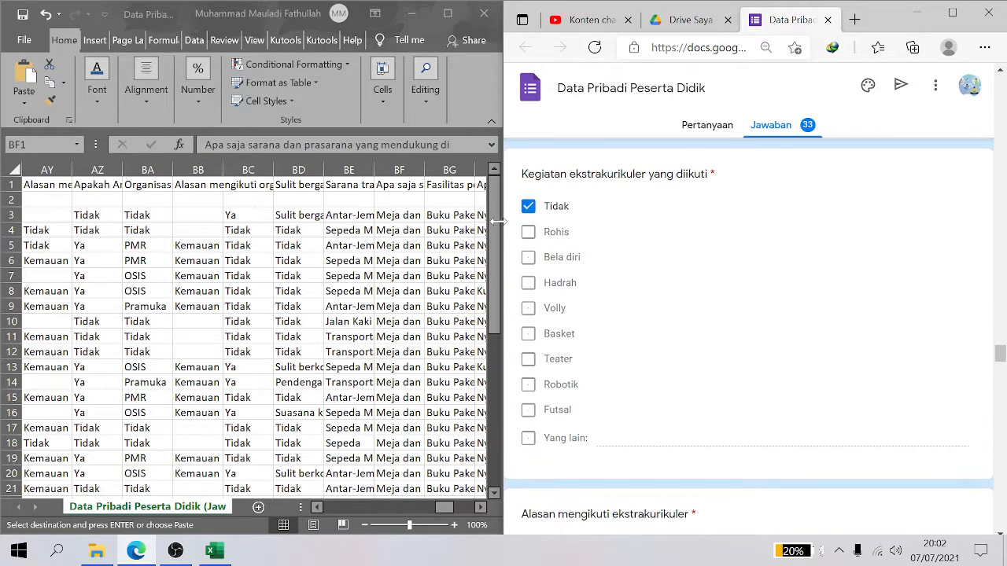
pyautogui.click(343, 220)
pyautogui.press('Left')
pyautogui.press('Left')
pyautogui.press('Left')
pyautogui.press('Left')
pyautogui.press('Left')
pyautogui.press('Left')
pyautogui.press('Left')
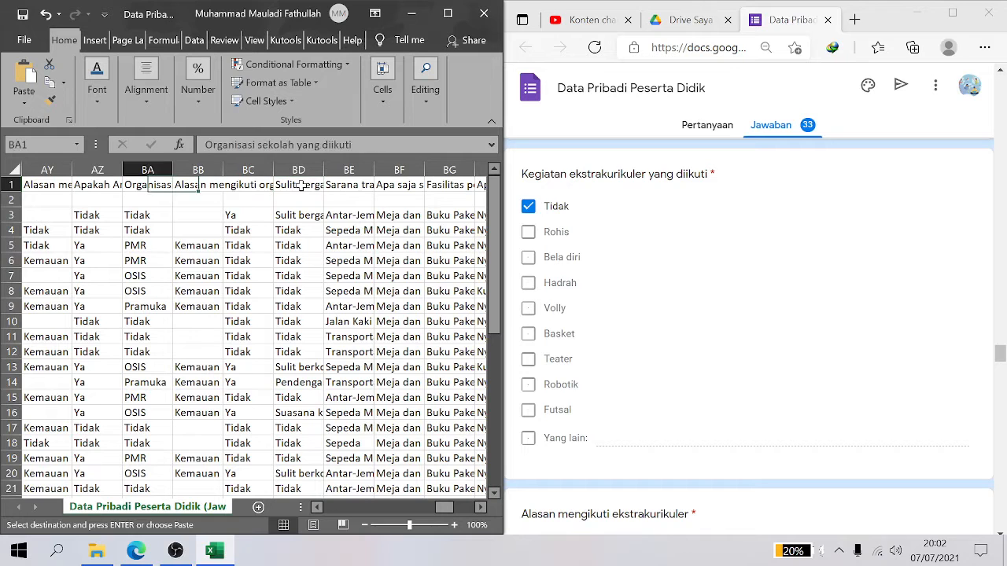
pyautogui.press('Left')
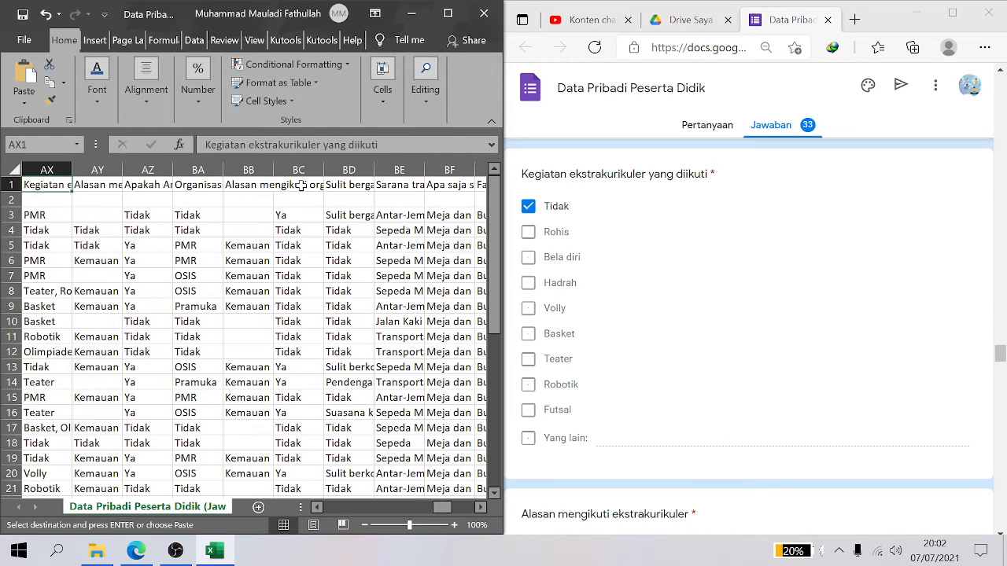
pyautogui.press('Left')
pyautogui.press('Left')
pyautogui.press('Right')
pyautogui.press('Right')
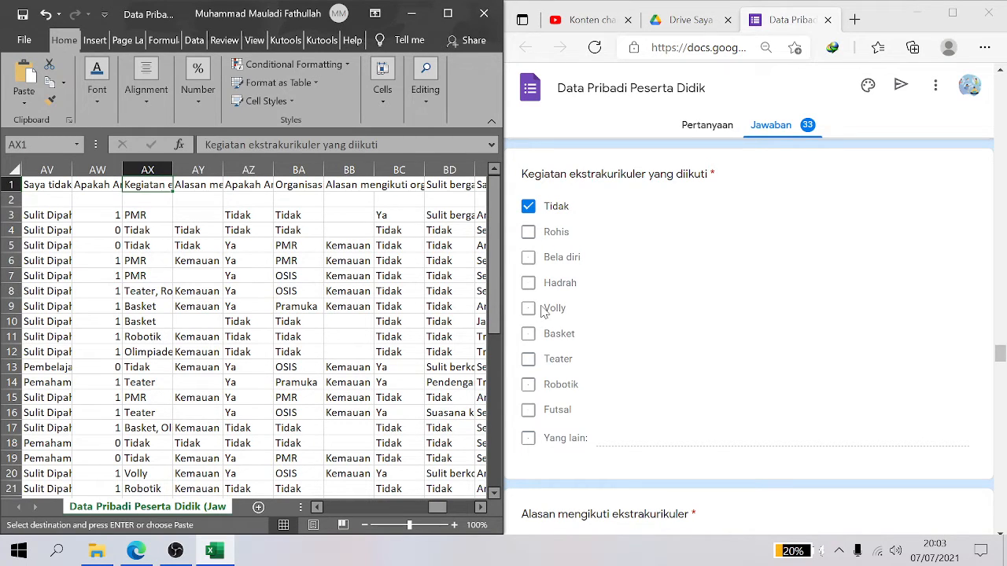
# Examine the extracurricular activity answers in column AX from AX4 down to AX12
pyautogui.click(155, 227)
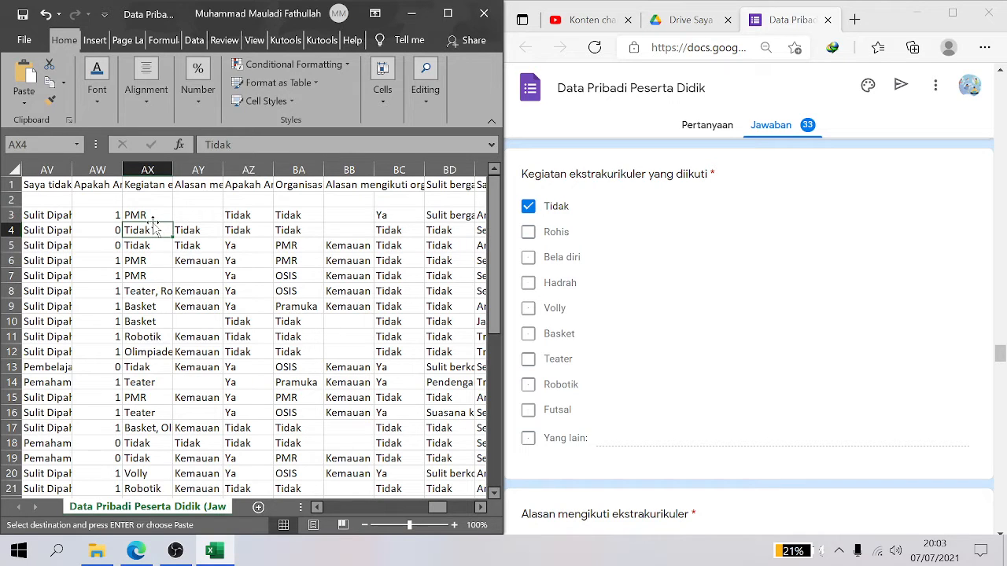
pyautogui.press('Down')
pyautogui.press('Down')
pyautogui.press('Down')
pyautogui.press('Down')
pyautogui.press('Down')
pyautogui.press('Down')
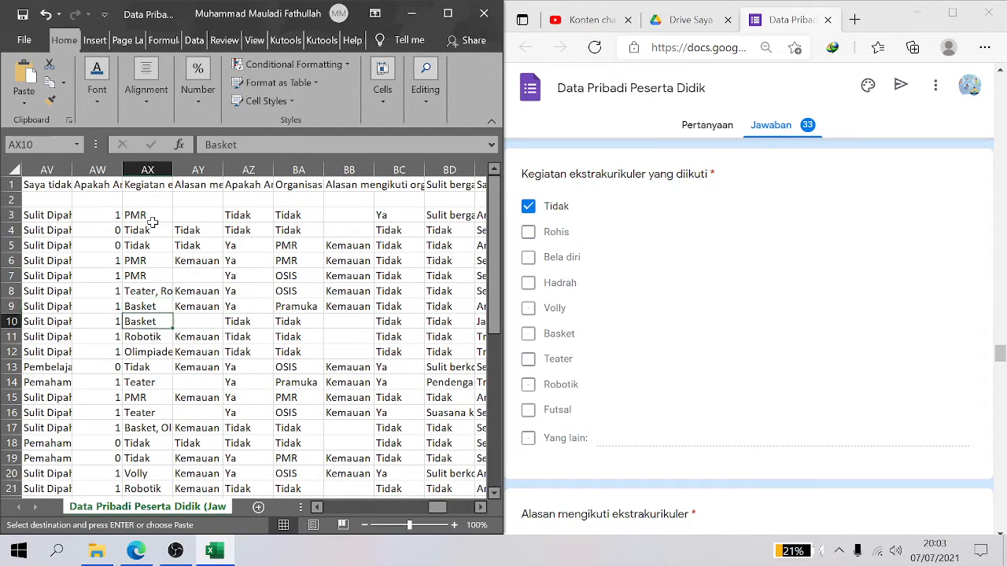
pyautogui.press('Down')
pyautogui.press('Down')
pyautogui.press('Up')
pyautogui.press('Up')
pyautogui.press('Up')
pyautogui.press('Up')
pyautogui.press('Up')
pyautogui.press('Up')
pyautogui.press('Up')
pyautogui.press('Up')
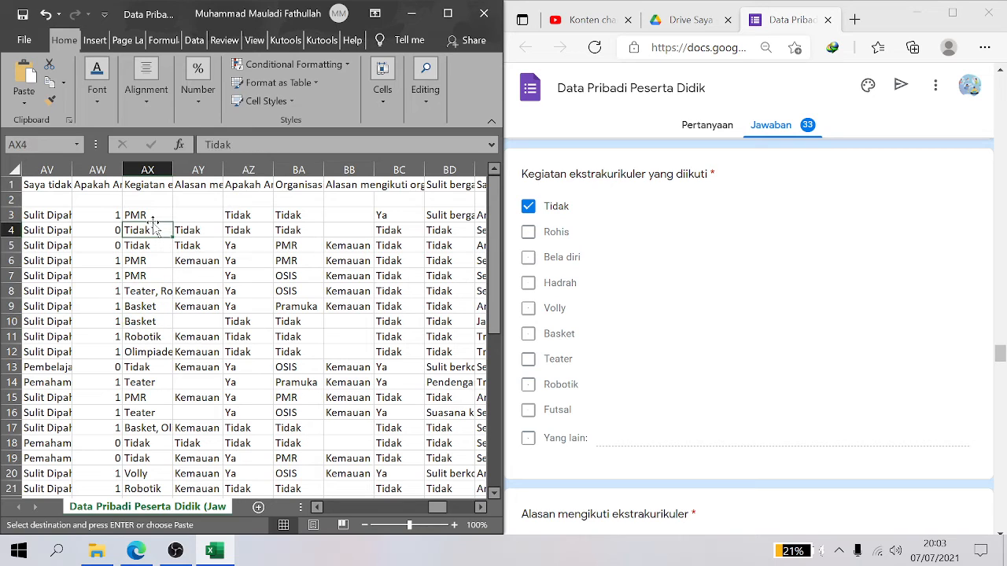
# Clear the "Tidak" answers from the extracurricular activity cells AX4 and AX5
pyautogui.press('Delete')
pyautogui.press('Down')
pyautogui.press('Delete')
pyautogui.press('Down')
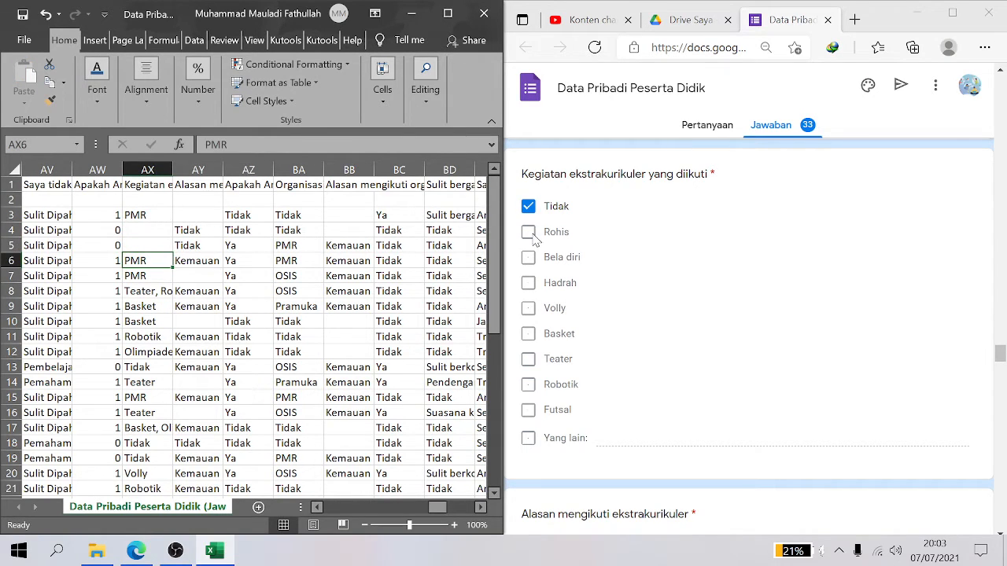
# Clear the extracurricular activity answer in AX7
pyautogui.click(156, 270)
pyautogui.press('BackSpace')
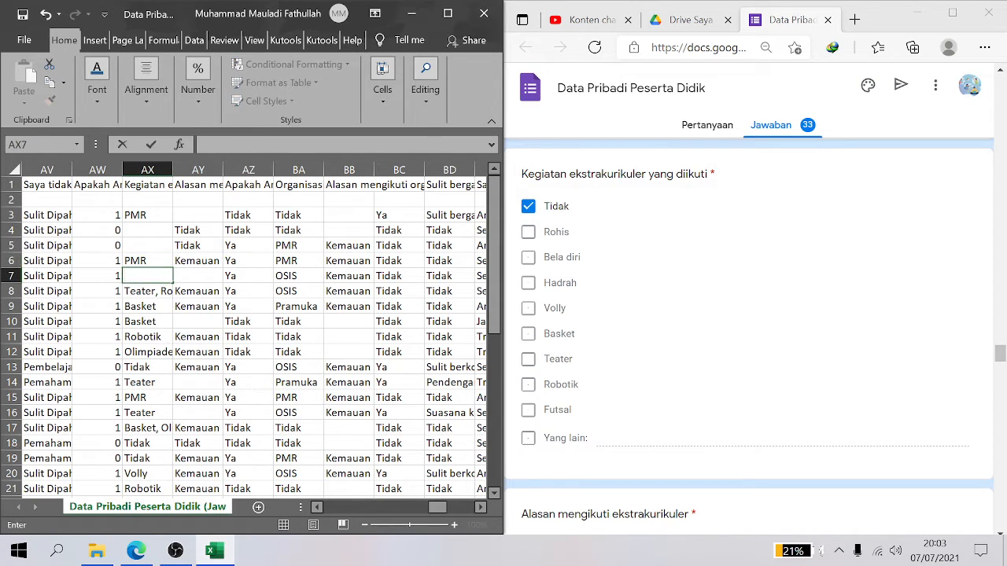
pyautogui.press('Return')
pyautogui.click(154, 271)
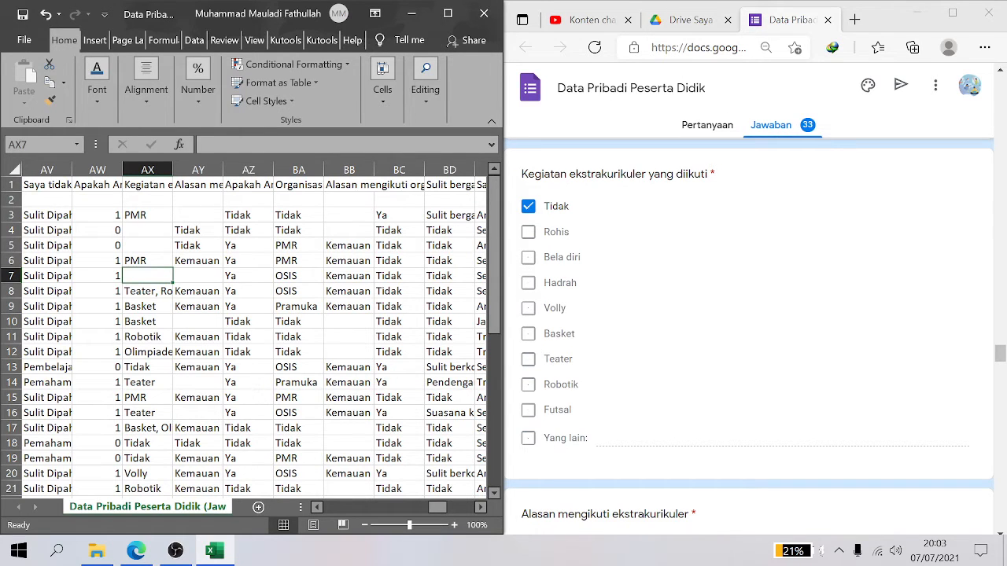
# Read the row 1 headers from school organisations in BA across to classroom facilities in BF, and return to BA1
pyautogui.click(597, 282)
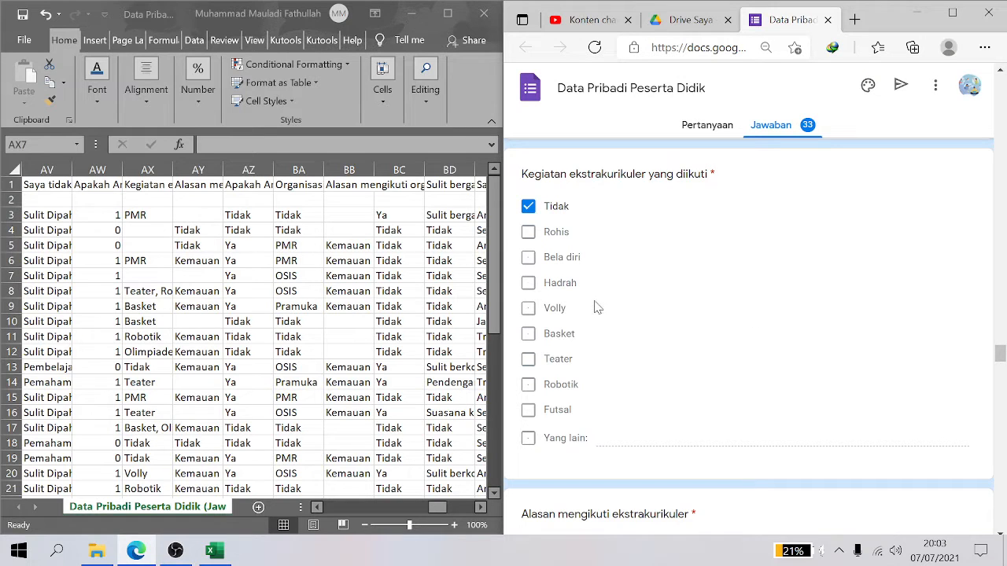
pyautogui.click(285, 273)
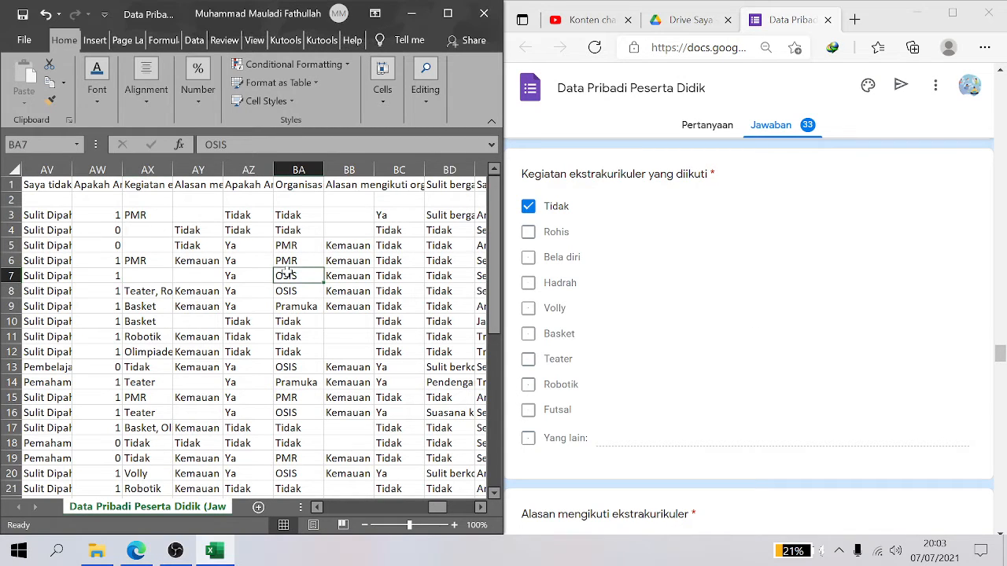
pyautogui.press('Up')
pyautogui.press('Up')
pyautogui.press('Up')
pyautogui.press('Up')
pyautogui.press('Up')
pyautogui.press('Up')
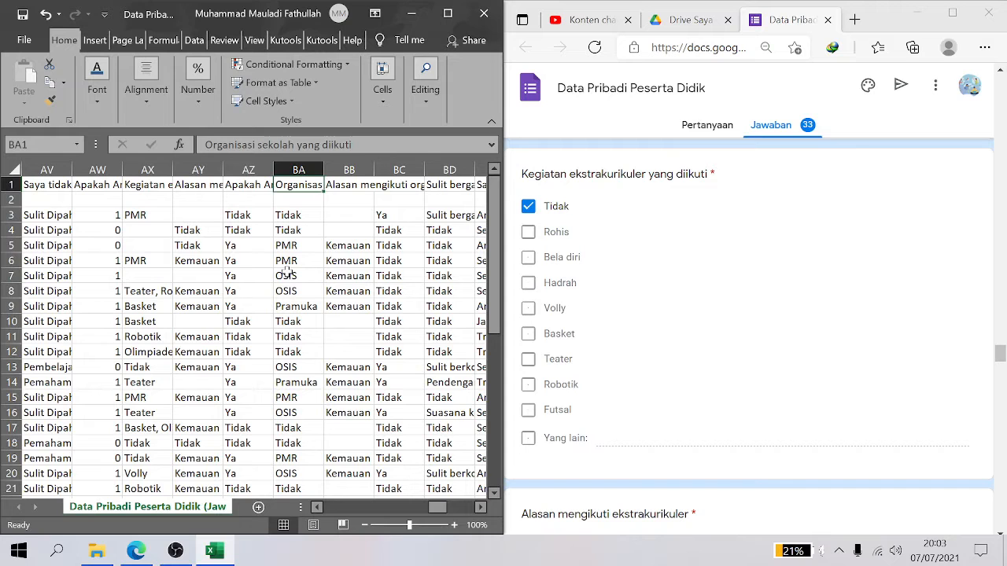
pyautogui.press('Right')
pyautogui.press('Right')
pyautogui.press('Right')
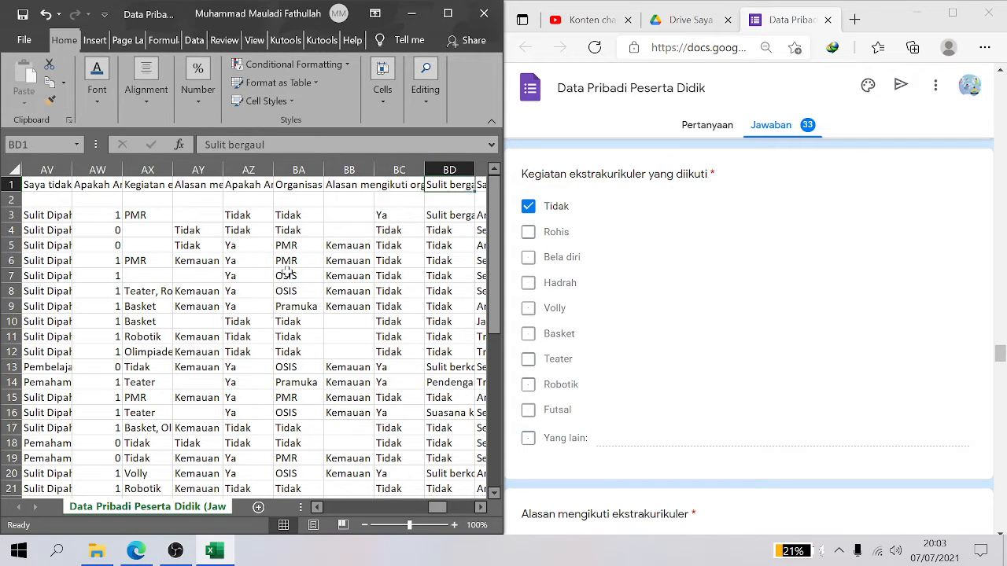
pyautogui.press('Right')
pyautogui.press('Right')
pyautogui.press('Left')
pyautogui.press('Left')
pyautogui.press('Left')
pyautogui.press('Left')
pyautogui.press('Left')
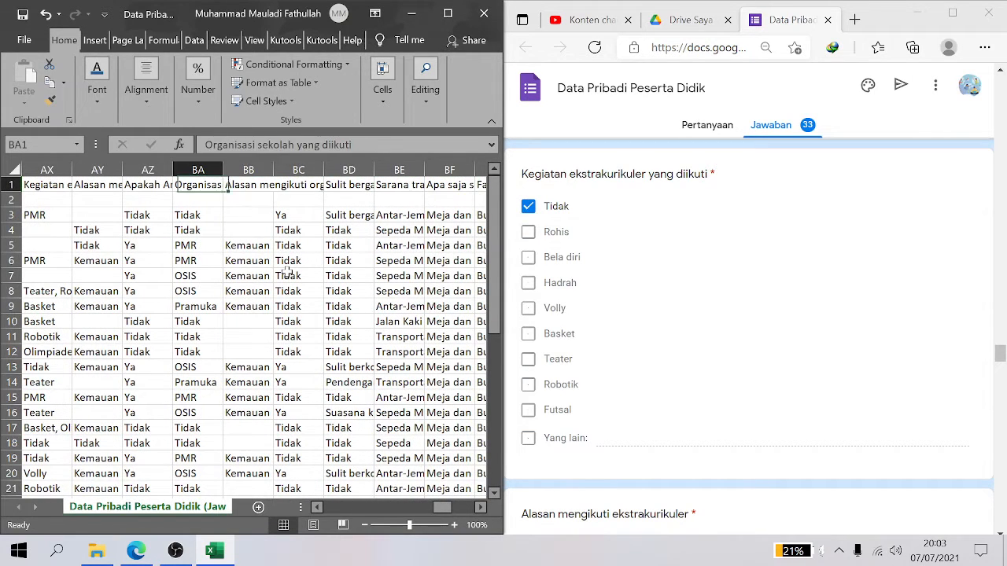
pyautogui.press('Right')
pyautogui.press('Left')
# Find the form questions on school organisations and the reason for joining them, and compare them with columns BA to BC
pyautogui.moveTo(1001, 358); pyautogui.dragTo(1002, 372)
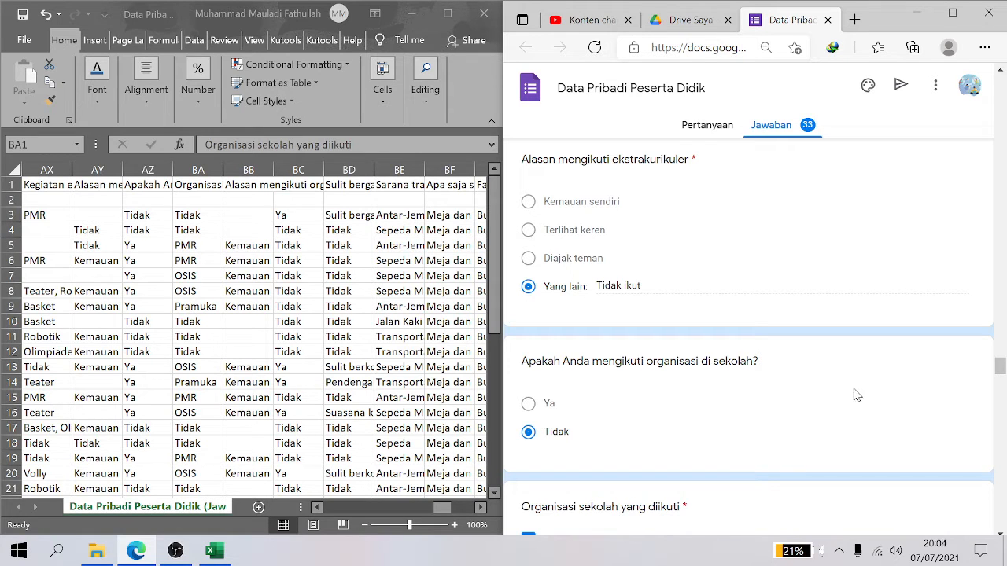
pyautogui.moveTo(1000, 365); pyautogui.dragTo(1000, 380)
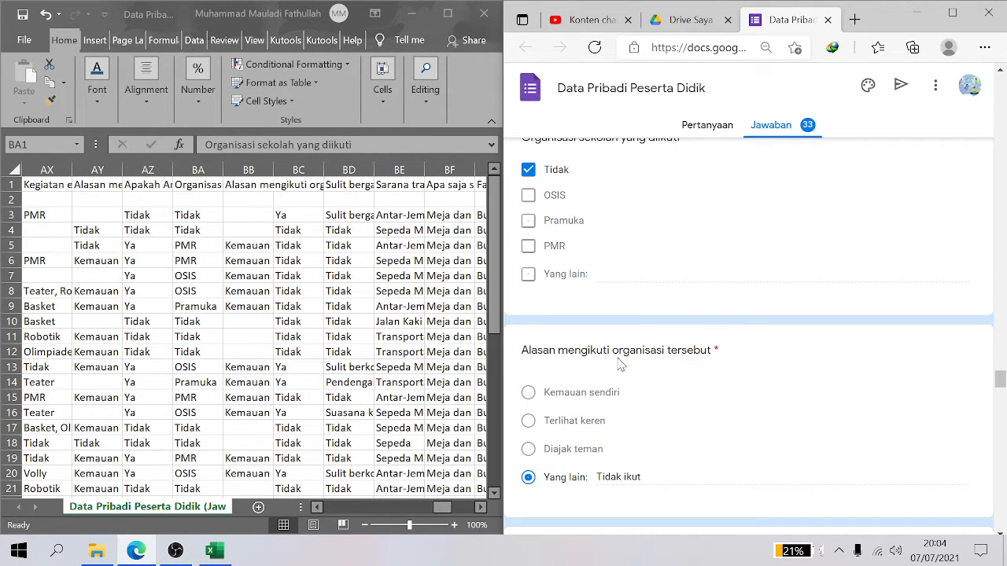
pyautogui.hotkey('alt', 'Tab')
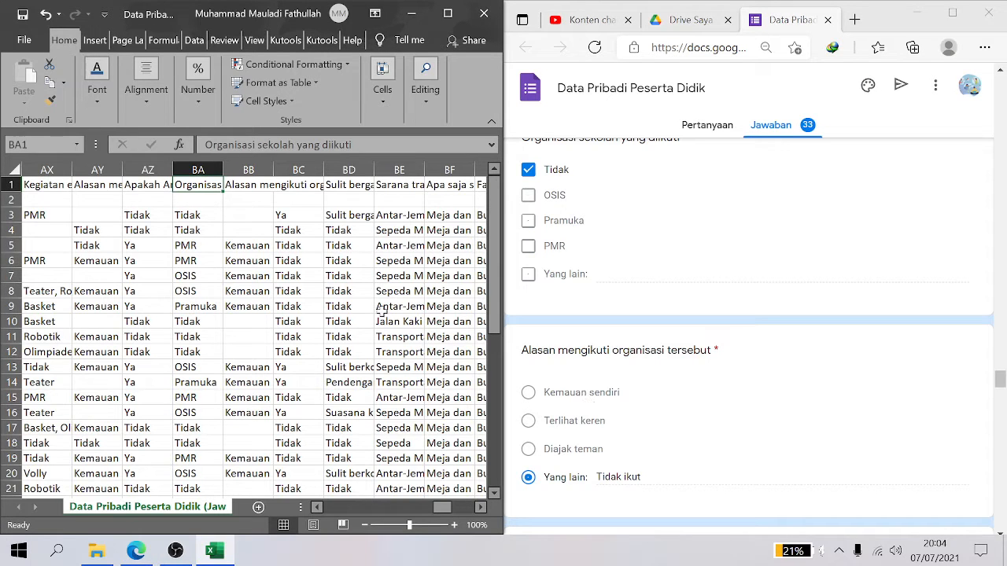
pyautogui.click(318, 275)
pyautogui.click(291, 216)
pyautogui.press('Up')
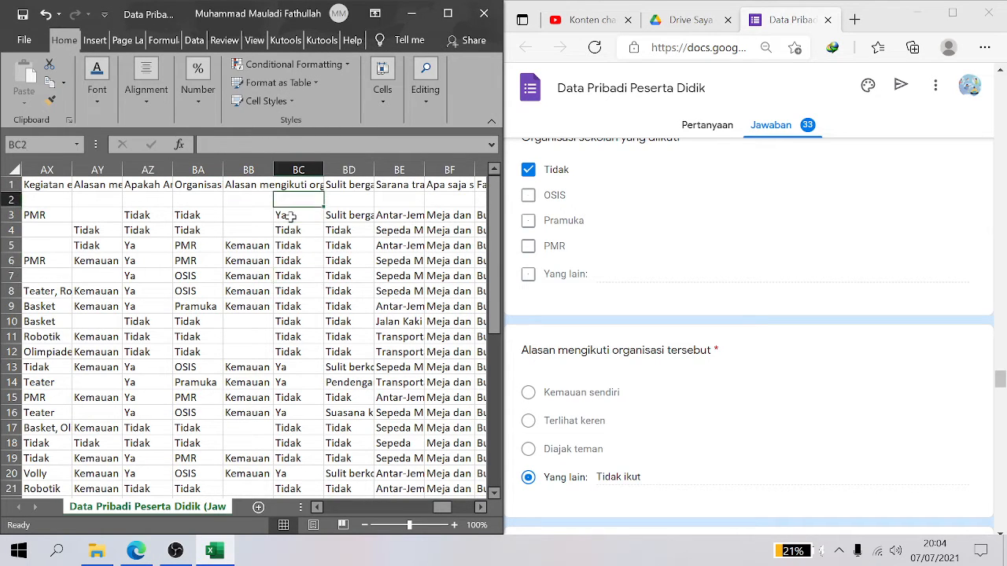
# Look across the answers in columns BC to BG and check the form's questions on disturbances to learning in class
pyautogui.press('Right')
pyautogui.press('Right')
pyautogui.press('Right')
pyautogui.press('Right')
pyautogui.press('Down')
pyautogui.press('Down')
pyautogui.press('Down')
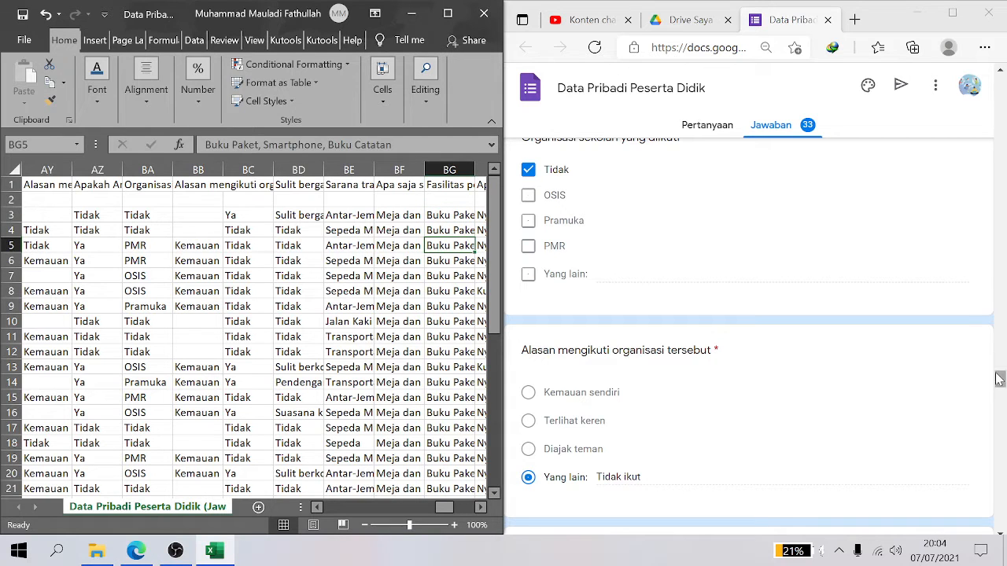
pyautogui.moveTo(999, 380); pyautogui.dragTo(999, 389)
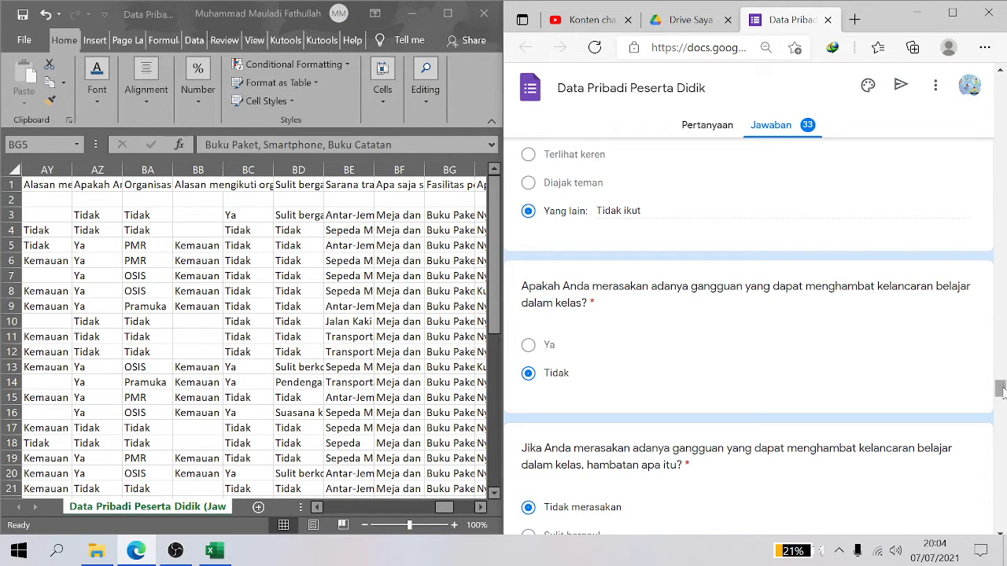
pyautogui.moveTo(1000, 396); pyautogui.dragTo(1001, 402)
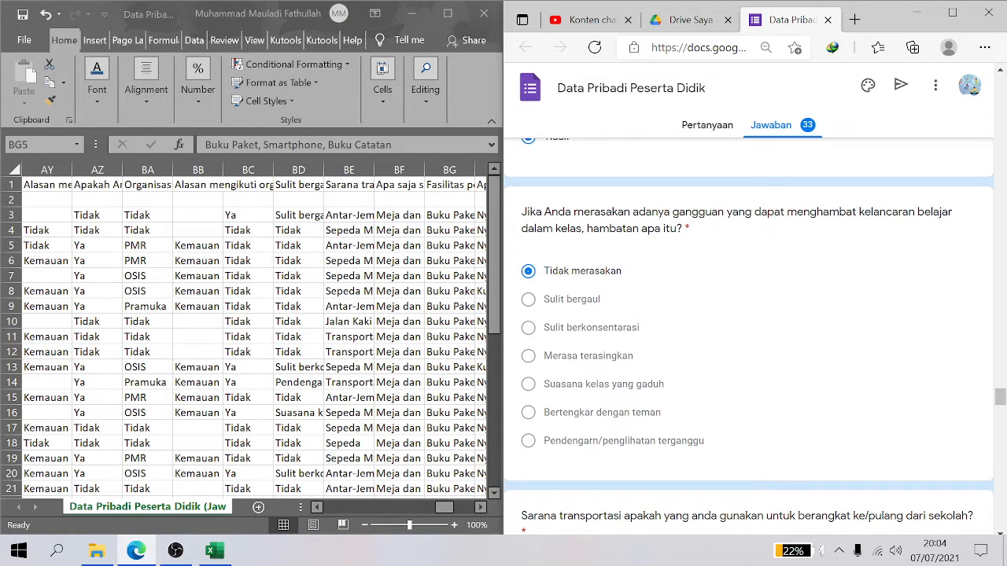
pyautogui.click(360, 218)
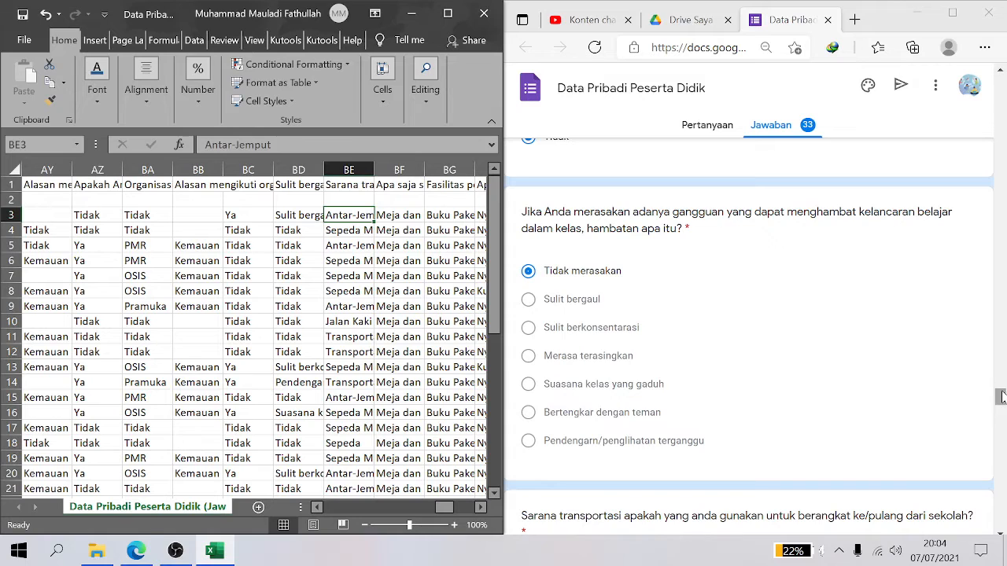
# Review the form's transport and classroom facilities options, and check them against the transport answers in BE4
pyautogui.moveTo(1000, 397); pyautogui.dragTo(1003, 423)
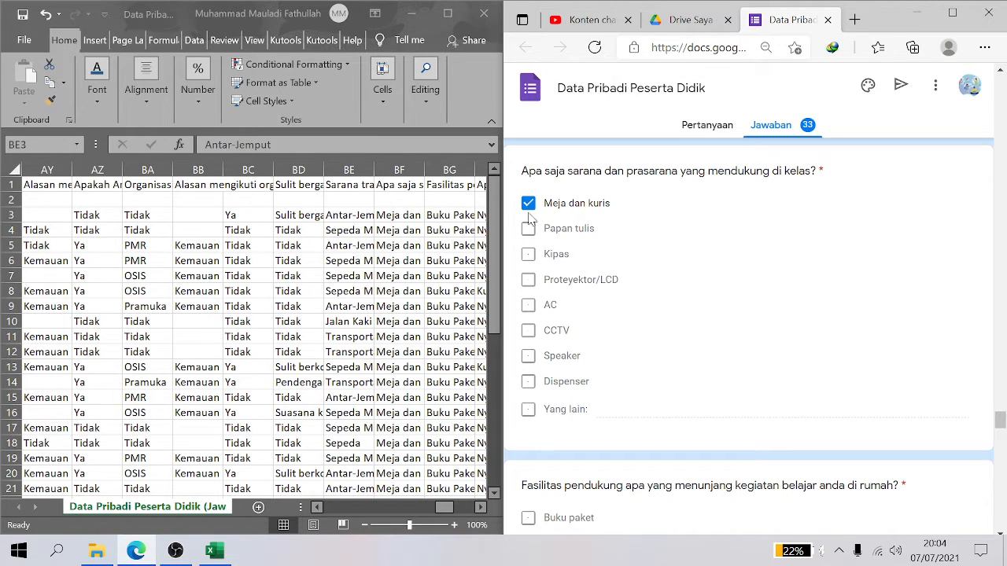
pyautogui.moveTo(1001, 423); pyautogui.dragTo(1000, 417)
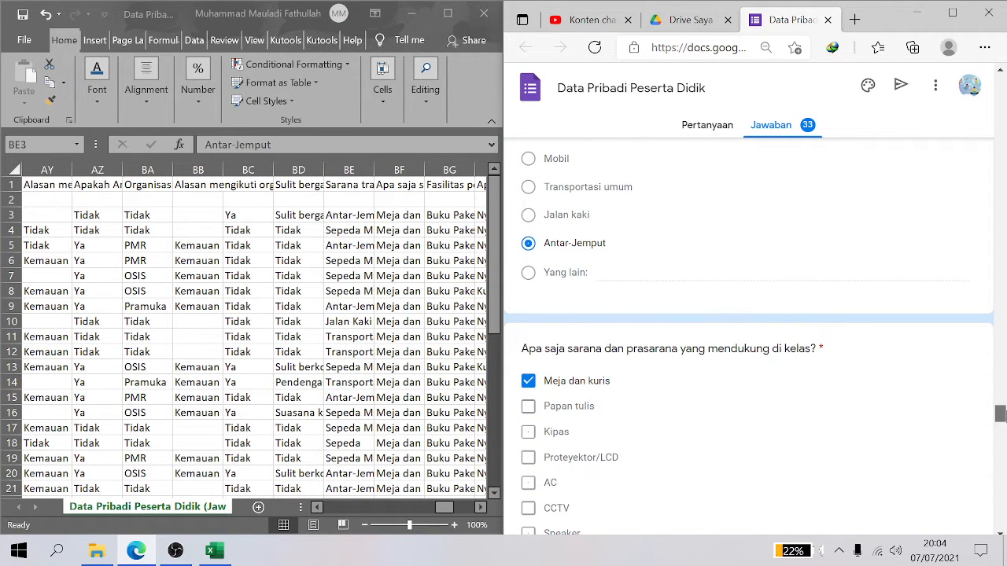
pyautogui.scroll(-1, 1000, 415)
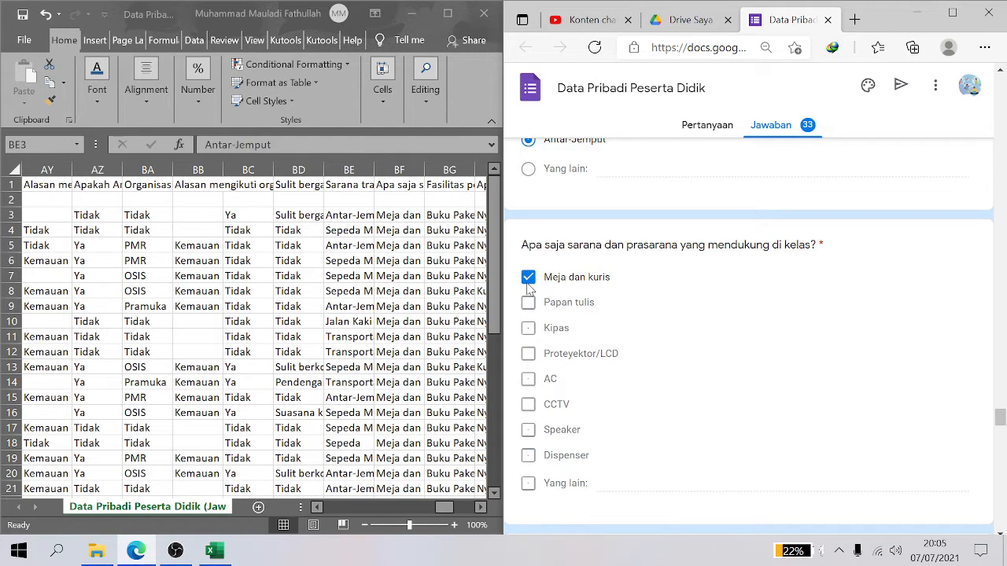
pyautogui.click(335, 281)
pyautogui.click(367, 228)
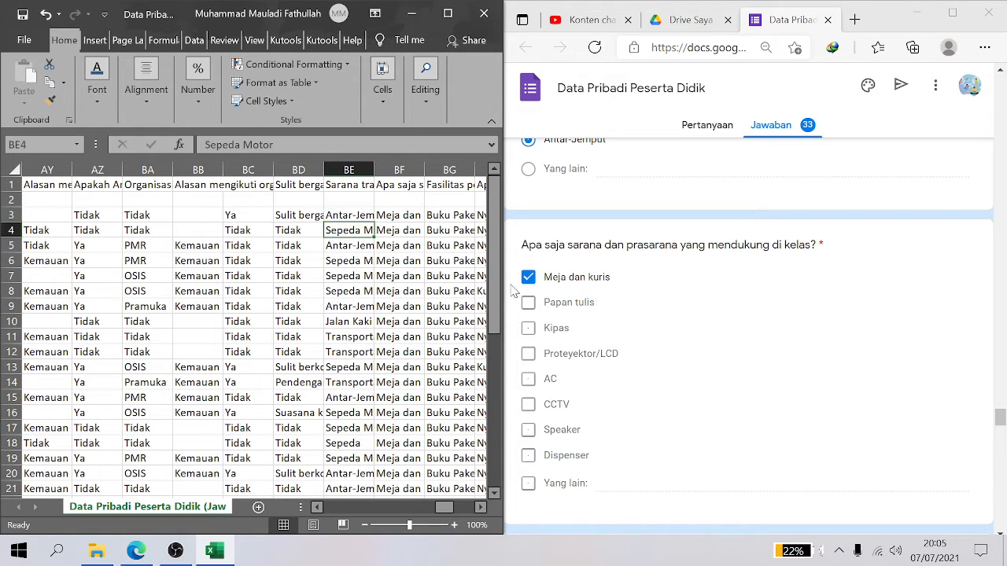
# Examine the row 3 answers on transport, classroom facilities, home facilities and comfort from BE to BH
pyautogui.click(347, 247)
pyautogui.press('Up')
pyautogui.press('Up')
pyautogui.press('Right')
pyautogui.press('Right')
pyautogui.press('Right')
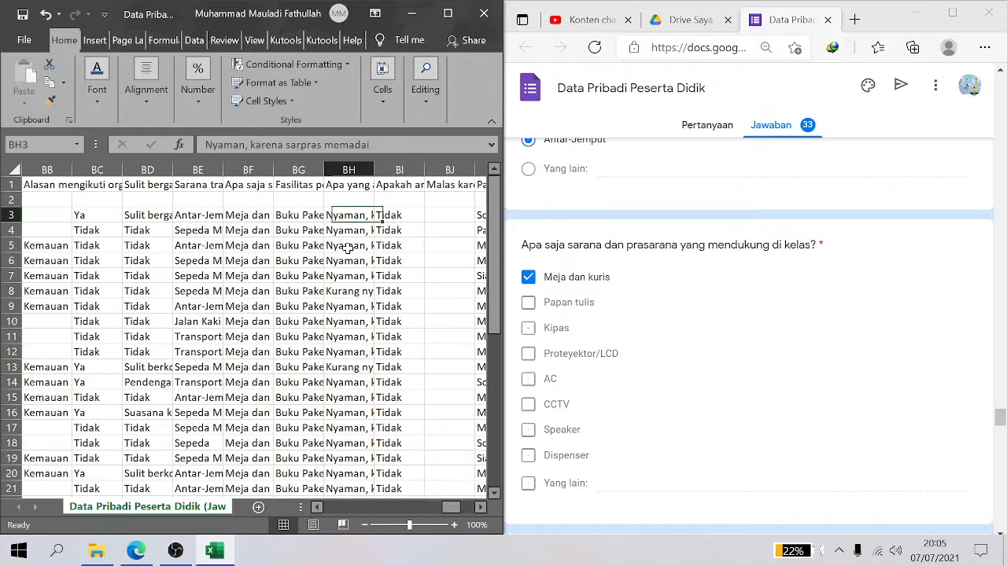
pyautogui.press('Left')
pyautogui.press('Left')
pyautogui.press('Right')
pyautogui.press('Right')
pyautogui.press('Left')
pyautogui.press('Left')
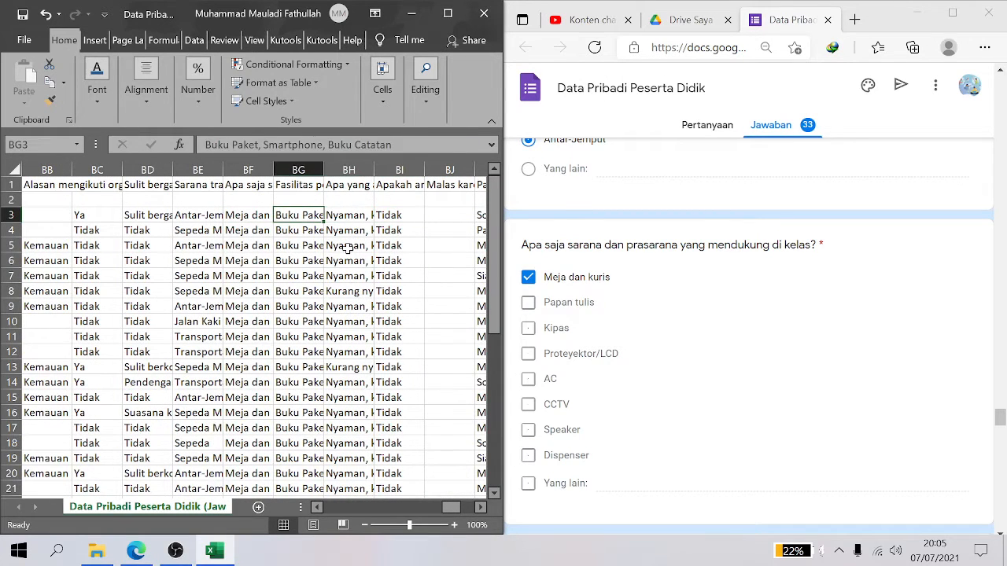
pyautogui.press('Right')
pyautogui.press('Right')
pyautogui.press('Left')
pyautogui.press('Left')
pyautogui.press('Right')
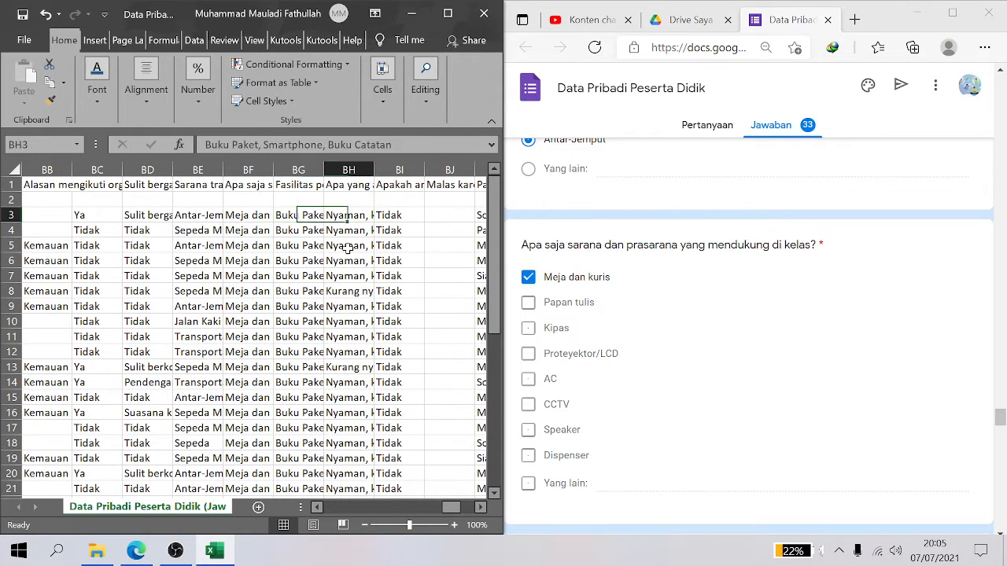
pyautogui.press('Left')
pyautogui.press('Left')
pyautogui.press('Left')
pyautogui.press('Right')
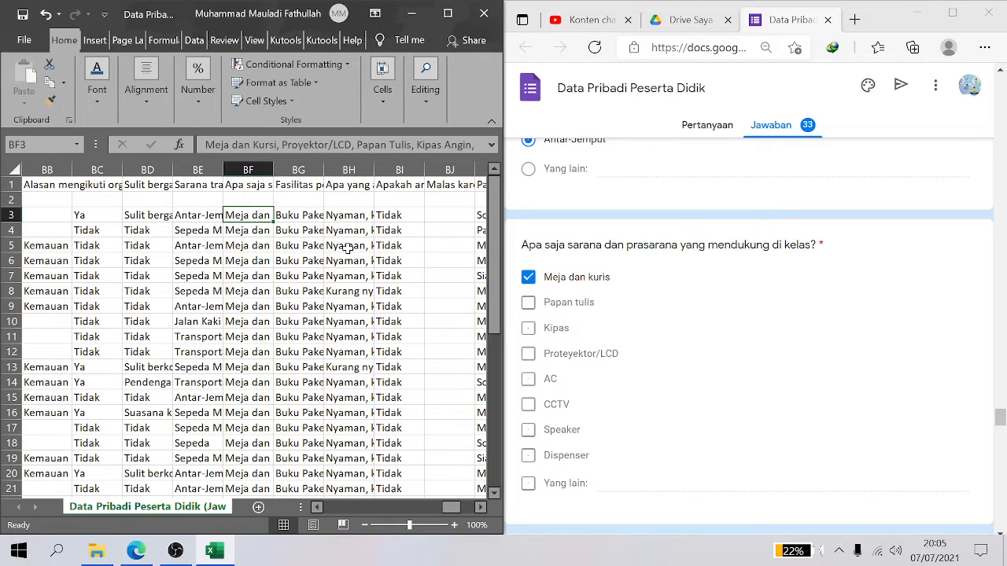
# Widen column BF to show the full classroom facilities answers, collapsing columns BC to BE beside it
pyautogui.press('Up')
pyautogui.press('Up')
pyautogui.press('Down')
pyautogui.press('Down')
pyautogui.press('Down')
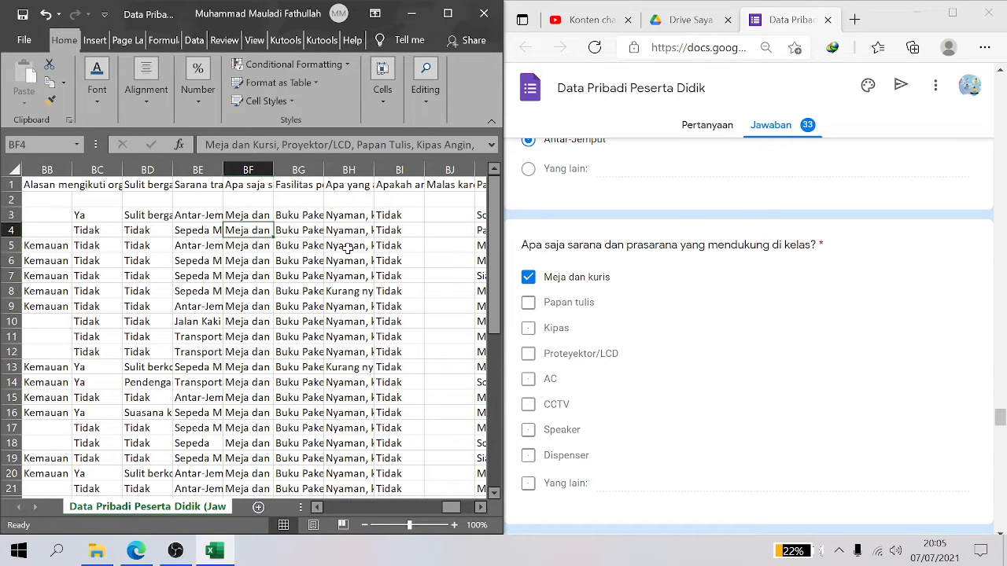
pyautogui.press('Up')
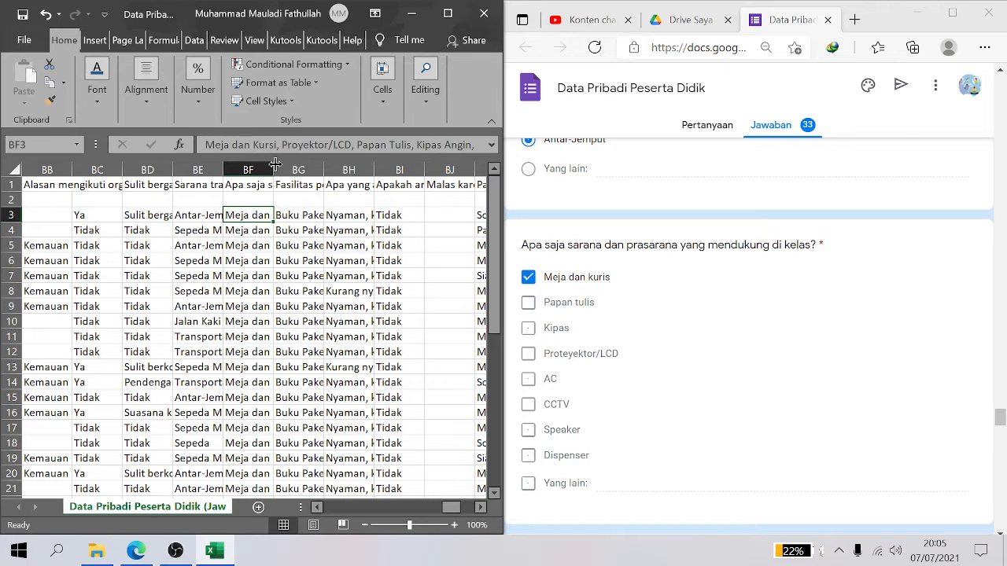
pyautogui.moveTo(276, 164); pyautogui.dragTo(455, 164)
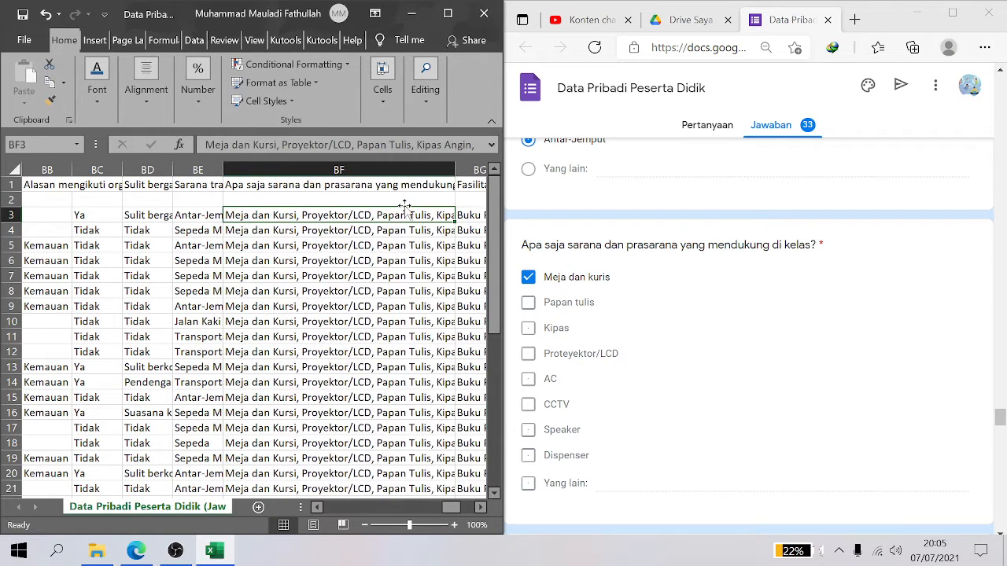
pyautogui.moveTo(224, 171); pyautogui.dragTo(110, 171)
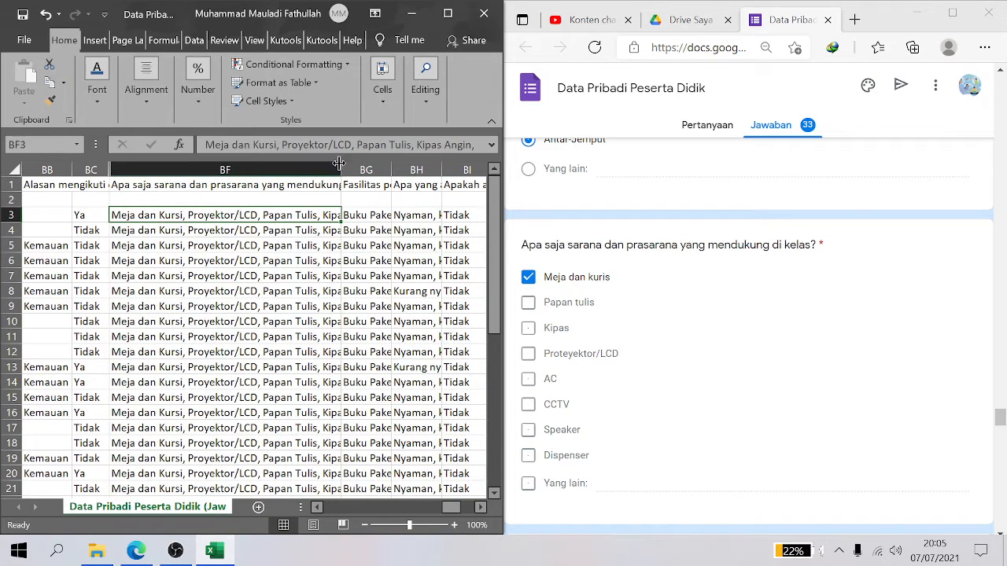
pyautogui.moveTo(341, 165); pyautogui.dragTo(454, 165)
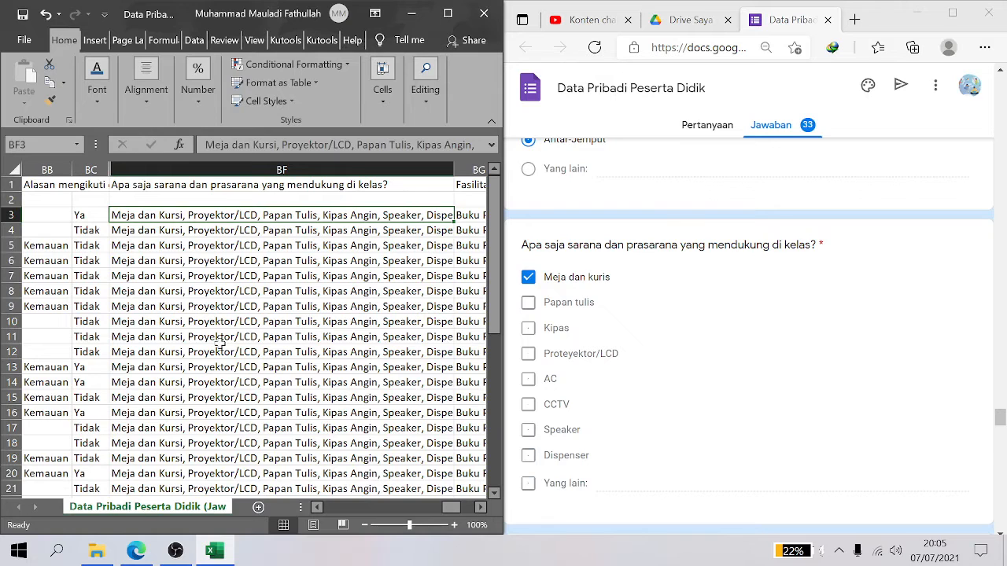
pyautogui.moveTo(107, 170); pyautogui.dragTo(35, 170)
pyautogui.moveTo(380, 170); pyautogui.dragTo(451, 171)
# Examine the classroom facilities answers in column BF down to the last record and return to the header in BF1
pyautogui.click(376, 261)
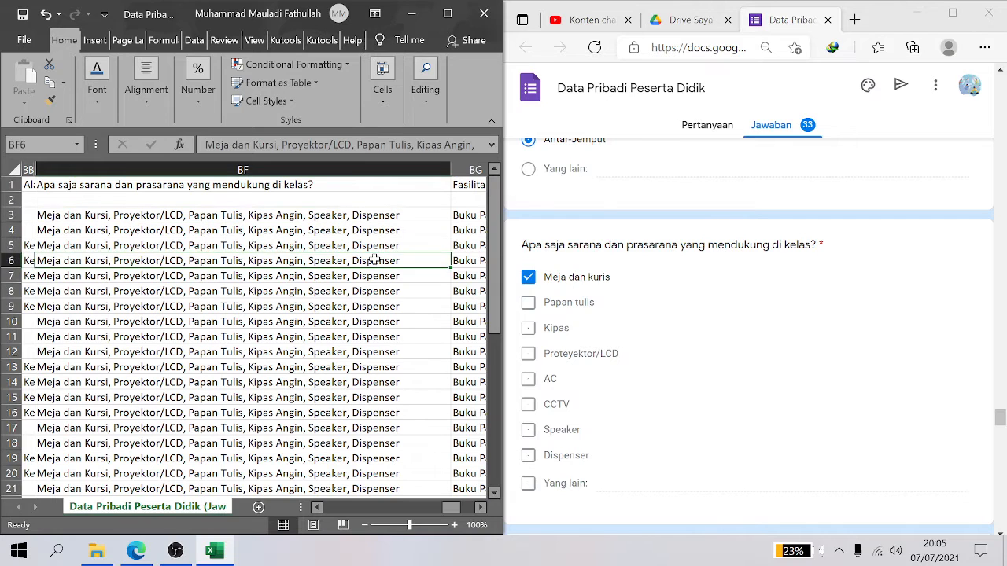
pyautogui.press('Down')
pyautogui.press('Down')
pyautogui.press('Down')
pyautogui.press('Down')
pyautogui.press('Down')
pyautogui.press('Down')
pyautogui.press('Down')
pyautogui.press('Down')
pyautogui.press('Down')
pyautogui.press('Down')
pyautogui.press('Down')
pyautogui.press('Down')
pyautogui.press('Down')
pyautogui.press('Down')
pyautogui.press('Down')
pyautogui.press('Down')
pyautogui.press('Down')
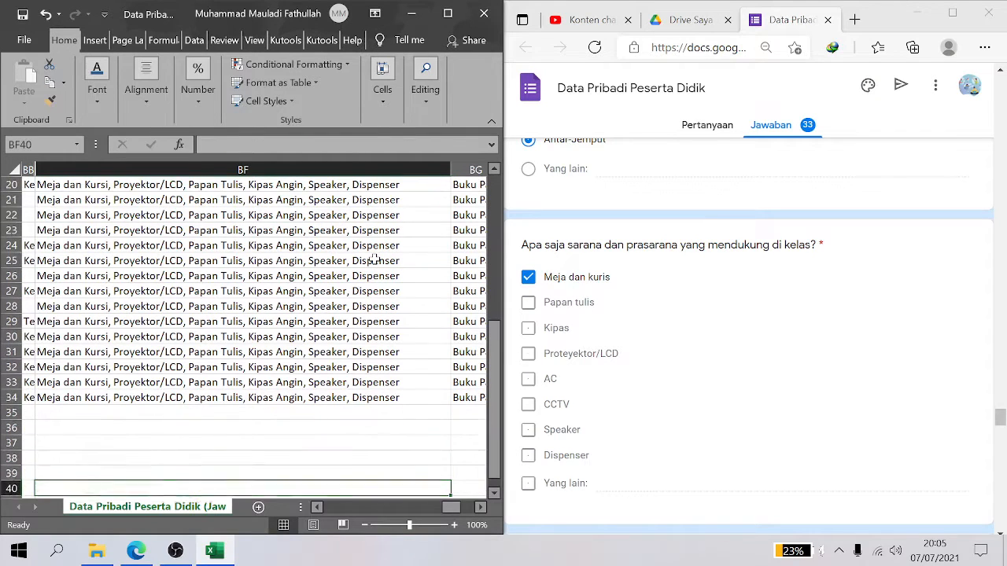
pyautogui.hotkey('ctrl', 'Up')
pyautogui.hotkey('ctrl', 'Up')
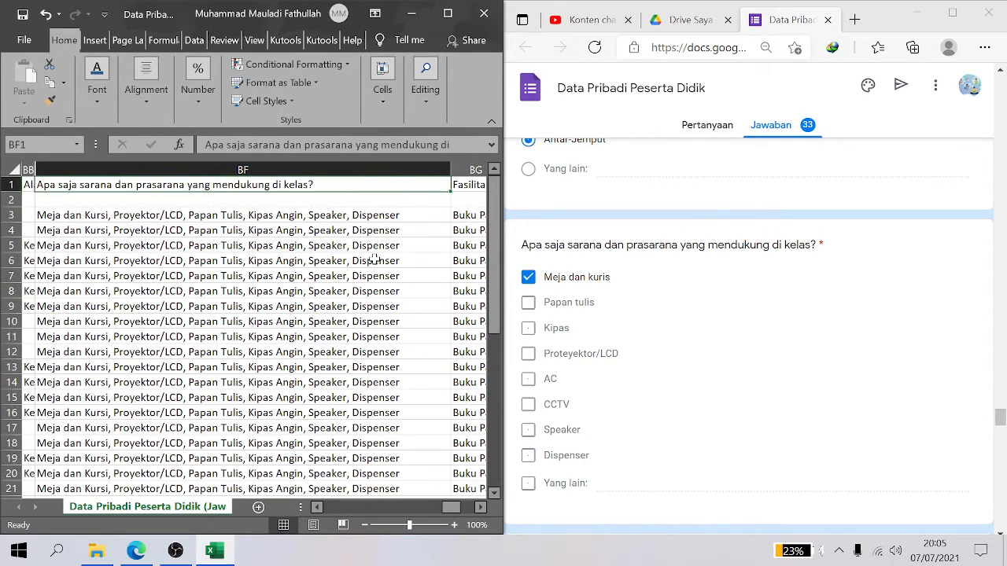
# Widen column BG to fit its full header and the home study facilities answers
pyautogui.press('Down')
pyautogui.press('Down')
pyautogui.press('Right')
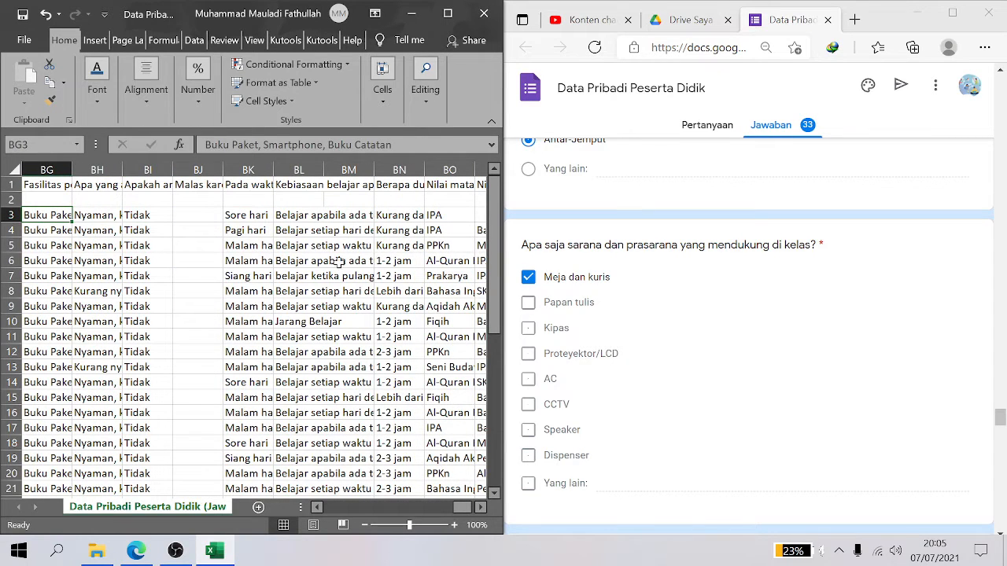
pyautogui.moveTo(72, 170); pyautogui.dragTo(271, 171)
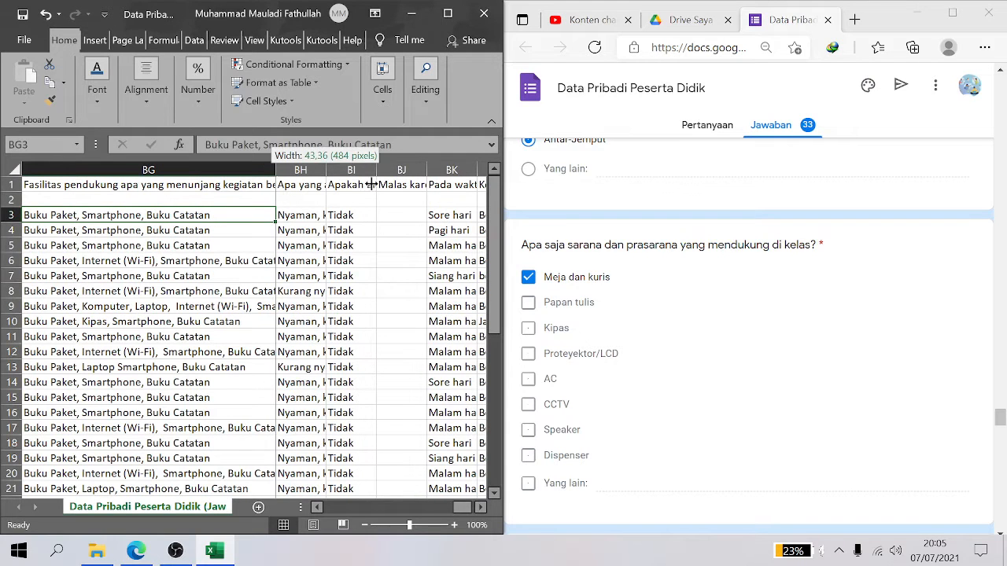
pyautogui.doubleClick(271, 171)
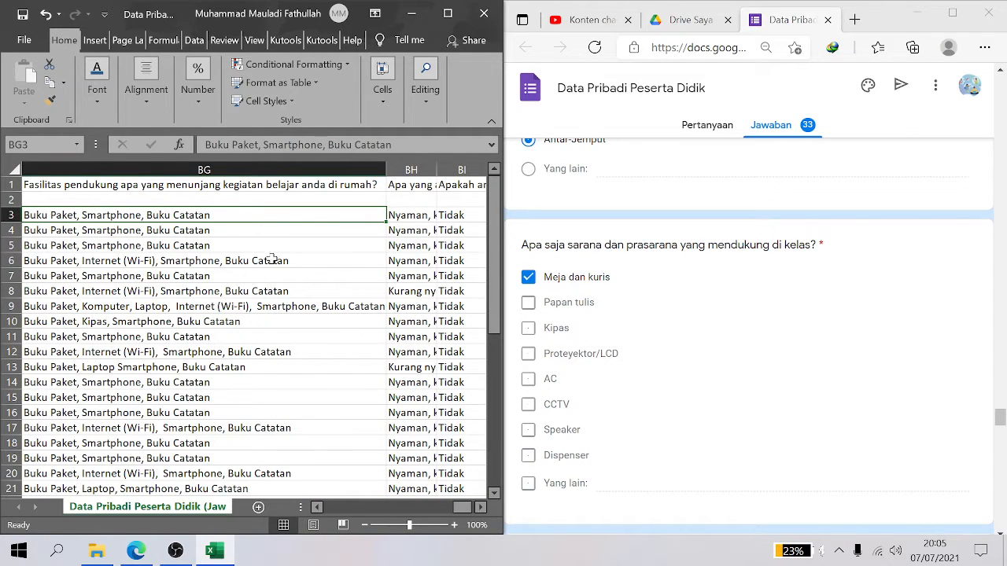
# Examine the form's options for home study facilities, classroom comfort and the remaining questions down to the end of the response
pyautogui.scroll(-4, 1001, 413)
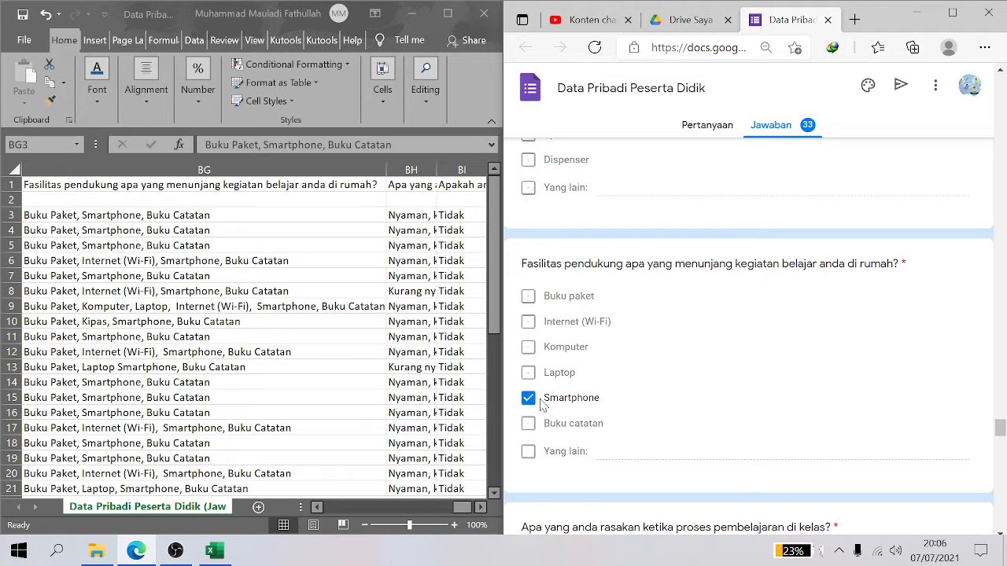
pyautogui.click(70, 219)
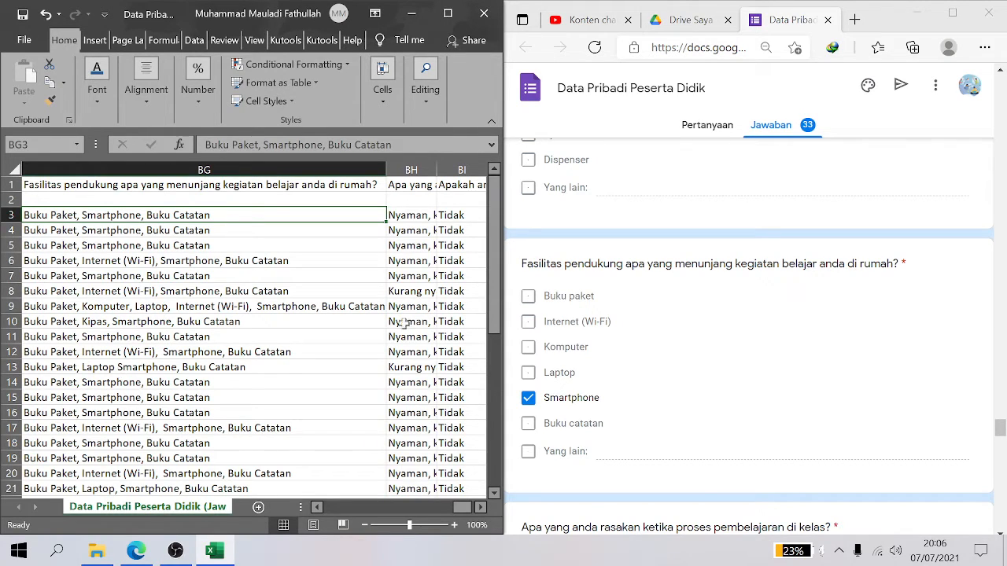
pyautogui.click(685, 356)
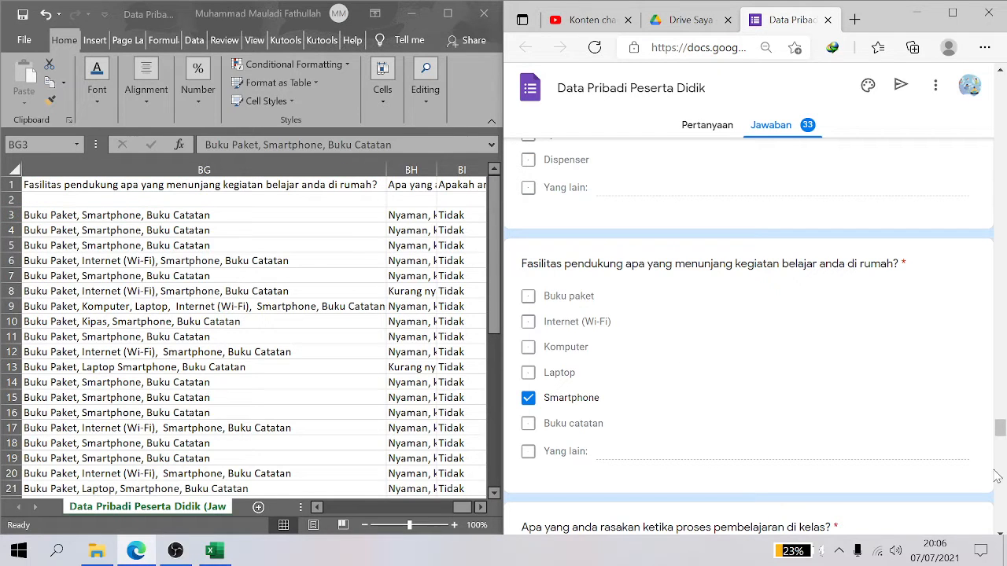
pyautogui.moveTo(999, 432); pyautogui.dragTo(999, 447)
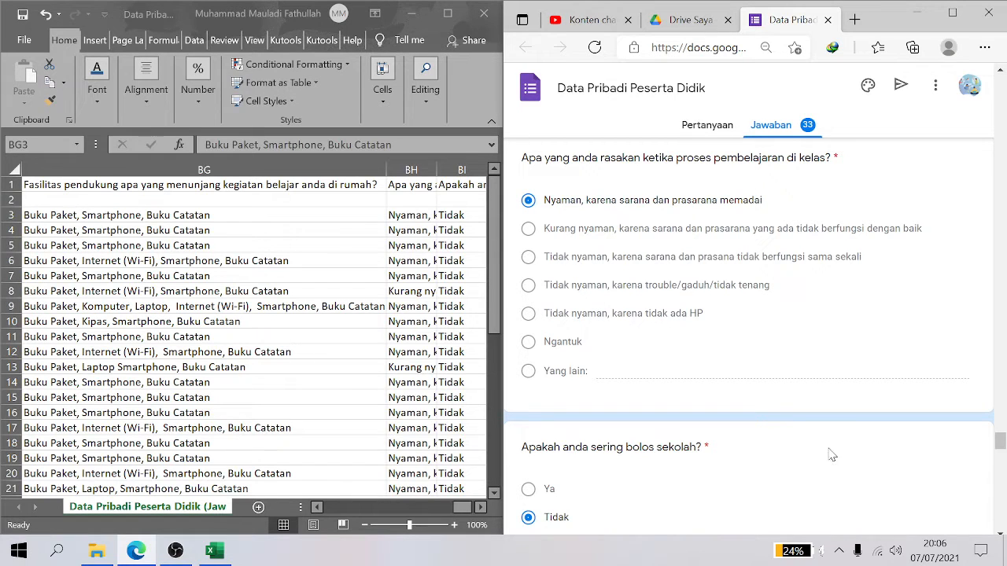
pyautogui.moveTo(999, 444); pyautogui.dragTo(993, 536)
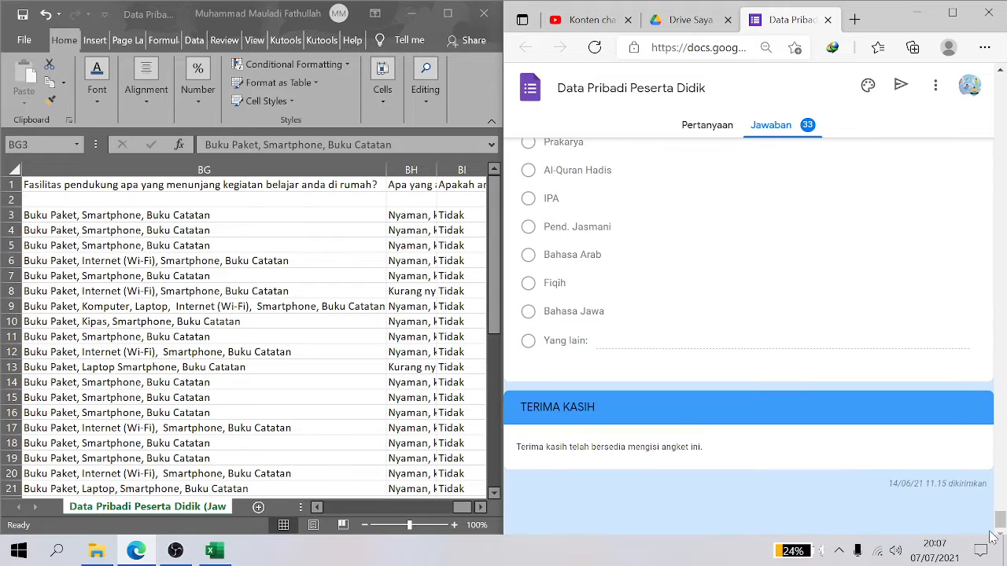
# Open the workbook TUGAS INDIVIDU - TABULASI ANGKET DATA DIRI from [ ASESMEN ], ASESMEN FIX, [ FIX KUMPULKAN ] on drive E in File Explorer
pyautogui.click(201, 307)
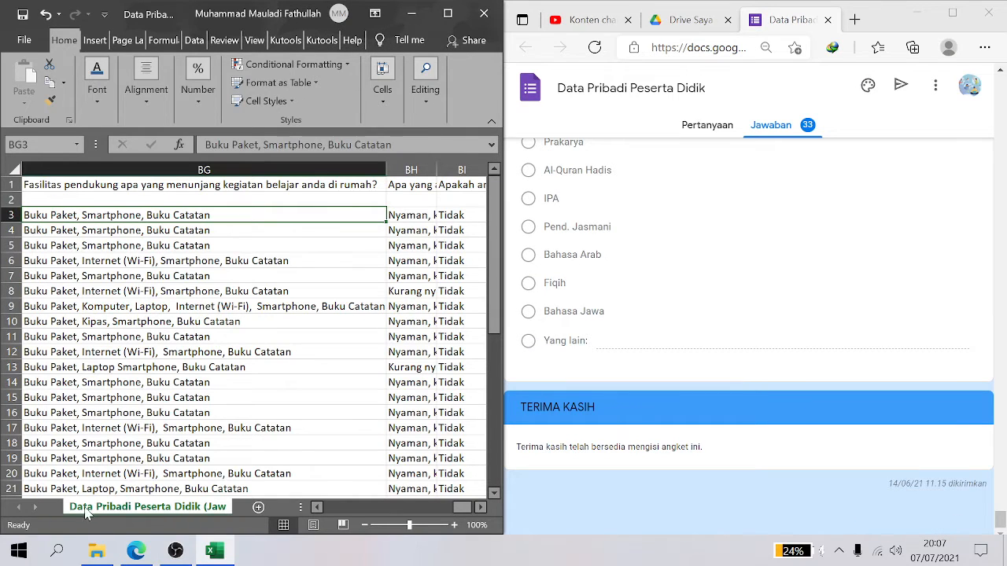
pyautogui.click(96, 550)
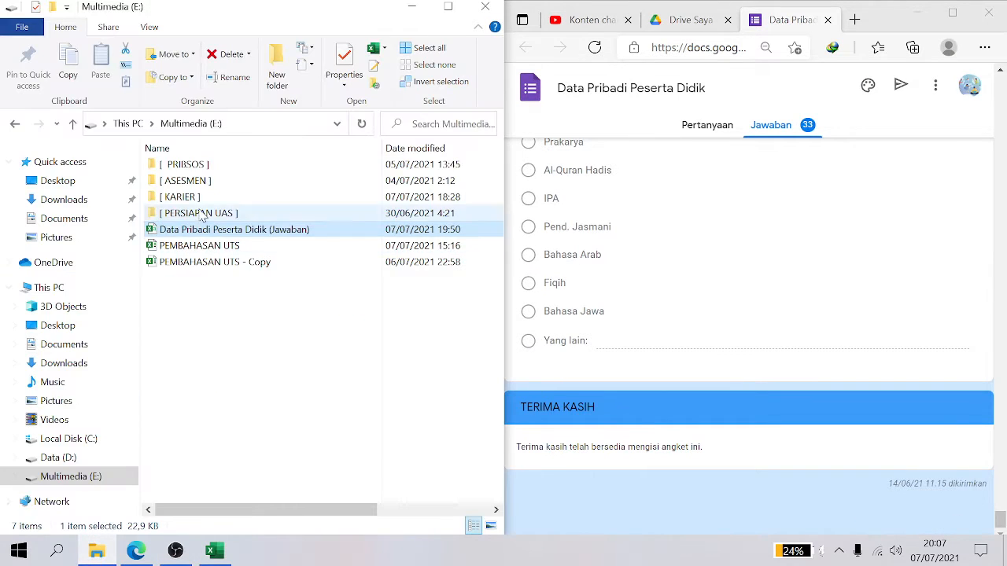
pyautogui.doubleClick(200, 181)
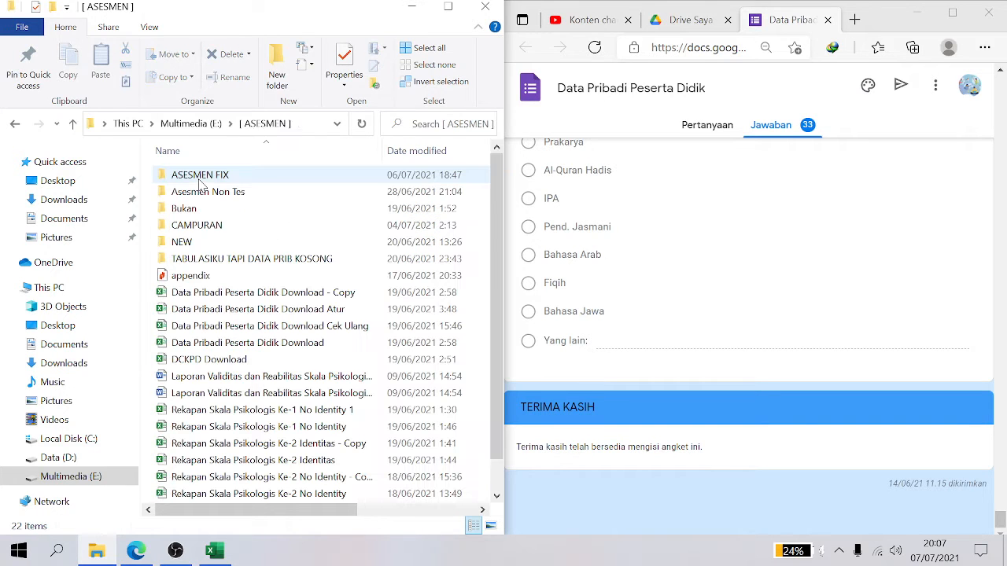
pyautogui.doubleClick(199, 177)
pyautogui.press('Down')
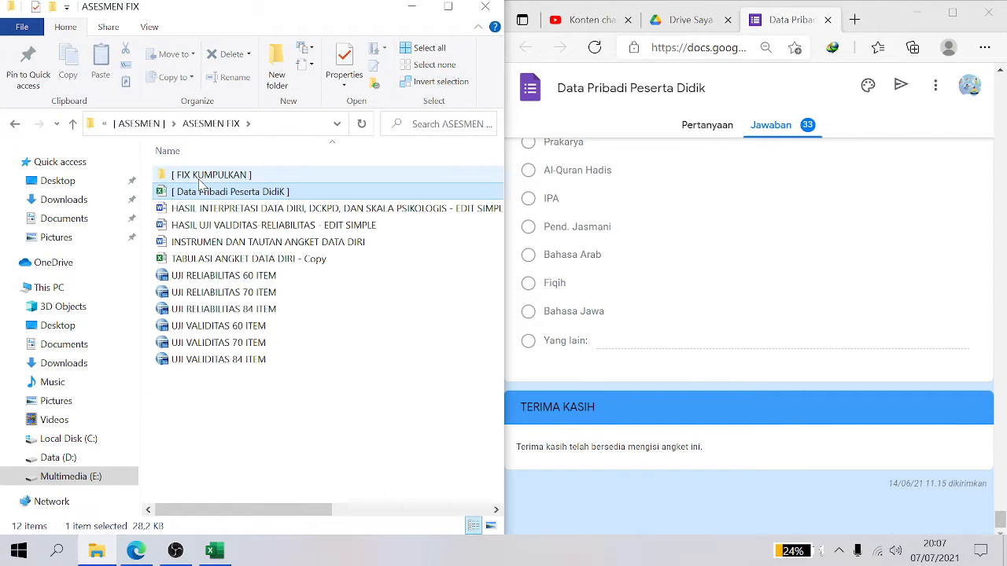
pyautogui.doubleClick(199, 176)
pyautogui.press('Down')
pyautogui.press('Down')
pyautogui.press('Down')
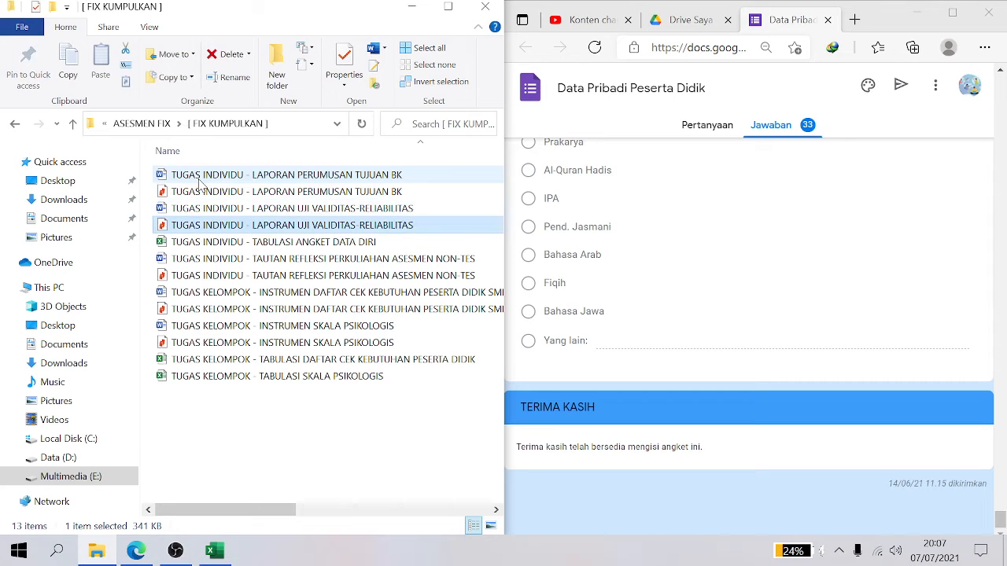
pyautogui.press('Down')
pyautogui.press('Down')
pyautogui.press('Up')
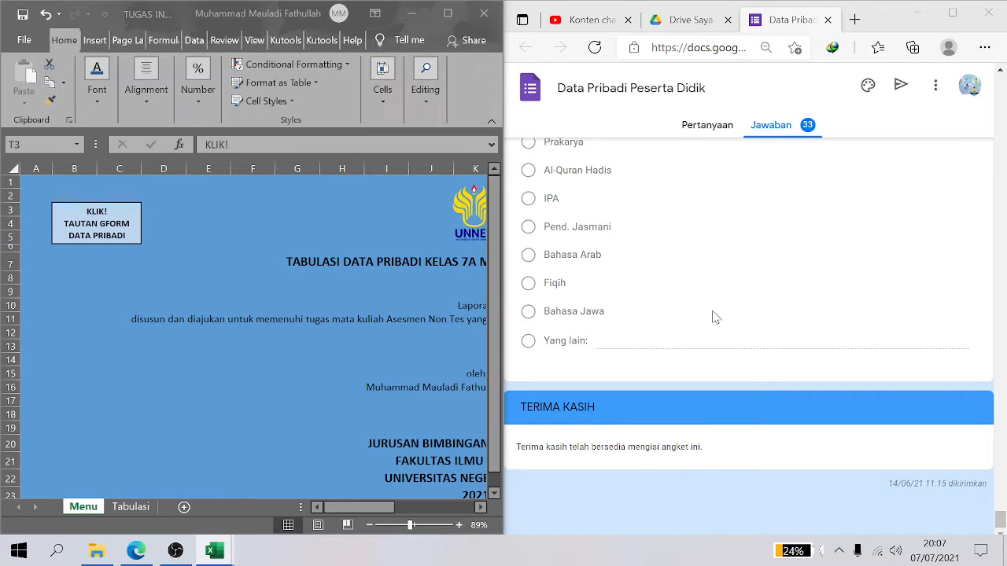
# Show the Tabulasi sheet and examine the respondents' identity data from row 12 down to row 35
pyautogui.click(126, 510)
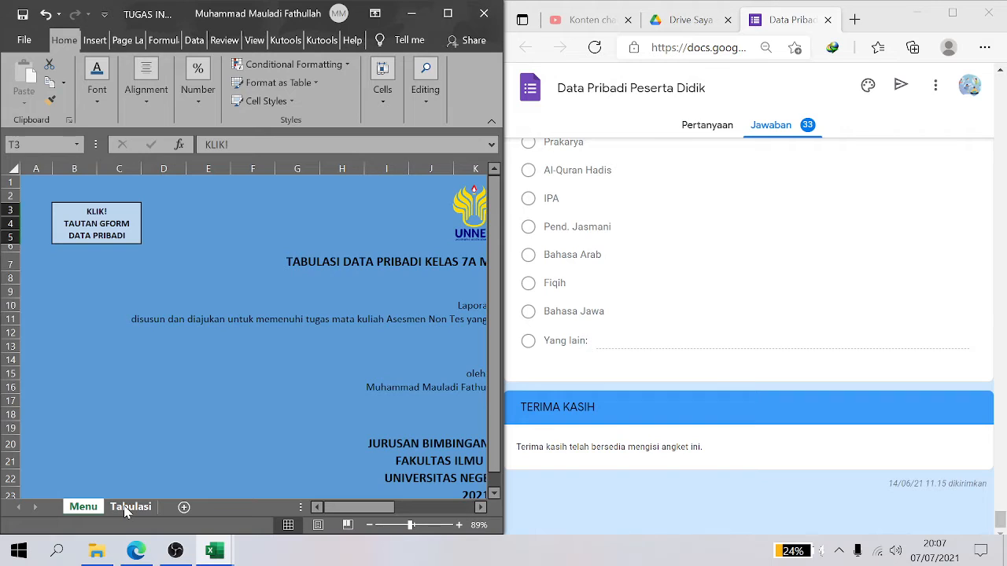
pyautogui.click(266, 383)
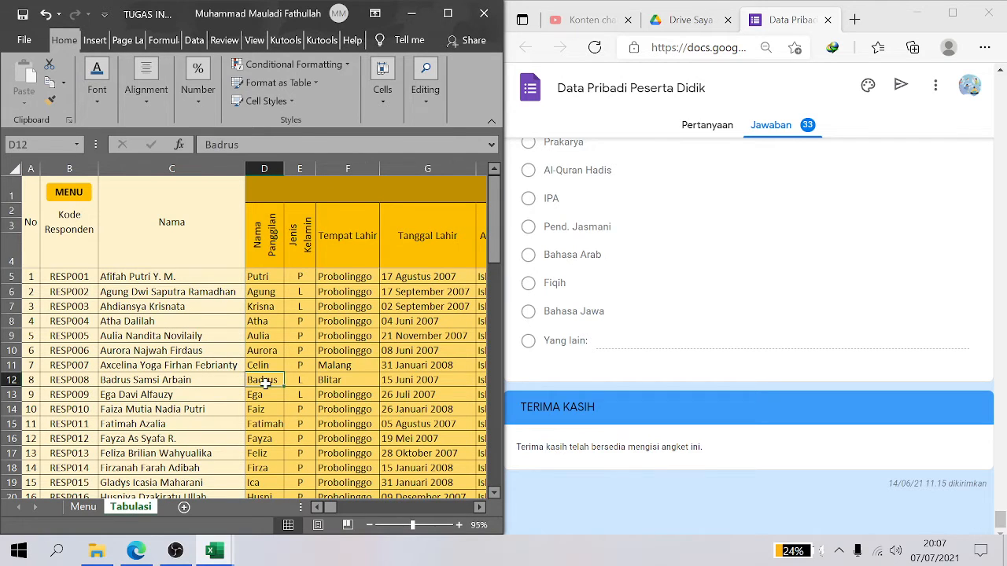
pyautogui.press('Down')
pyautogui.press('Down')
pyautogui.press('Down')
pyautogui.press('Down')
pyautogui.press('Down')
pyautogui.press('Down')
pyautogui.press('Down')
pyautogui.press('Down')
pyautogui.press('Down')
pyautogui.press('Down')
pyautogui.press('Down')
pyautogui.press('Down')
pyautogui.press('Down')
pyautogui.press('Down')
pyautogui.press('Down')
pyautogui.press('Down')
pyautogui.press('Down')
pyautogui.press('Down')
pyautogui.press('Down')
pyautogui.press('Down')
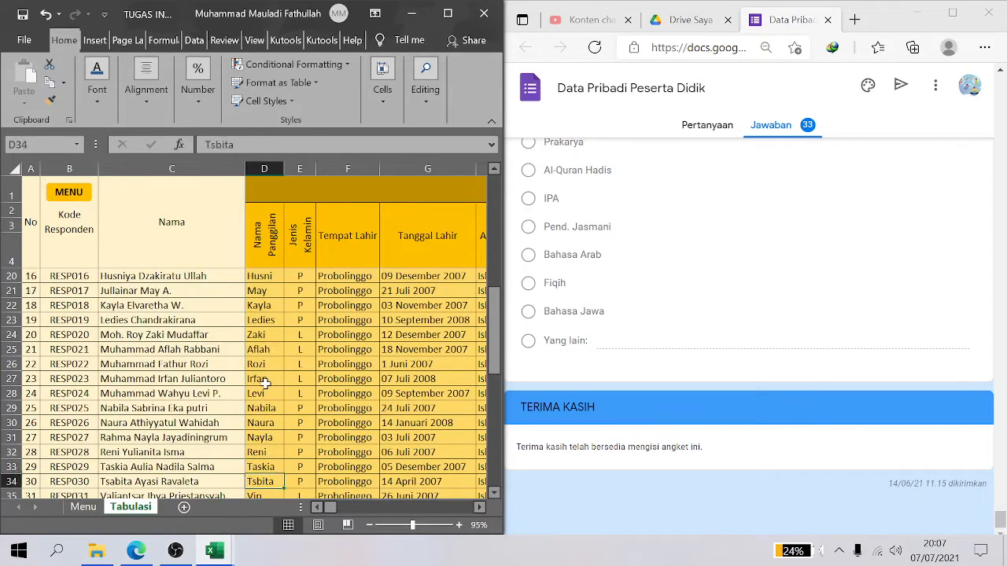
pyautogui.press('Down')
# Examine how the Pendidikan Terakhir answers are coded in separate columns from Tidak Sekolah to S2
pyautogui.press('Right')
pyautogui.press('Right')
pyautogui.press('Right')
pyautogui.press('Right')
pyautogui.press('Right')
pyautogui.press('Right')
pyautogui.press('Right')
pyautogui.press('Right')
pyautogui.press('Right')
pyautogui.press('Right')
pyautogui.press('Right')
pyautogui.press('Right')
pyautogui.press('Right')
pyautogui.press('Right')
pyautogui.press('Right')
pyautogui.press('Right')
pyautogui.press('Right')
pyautogui.press('Right')
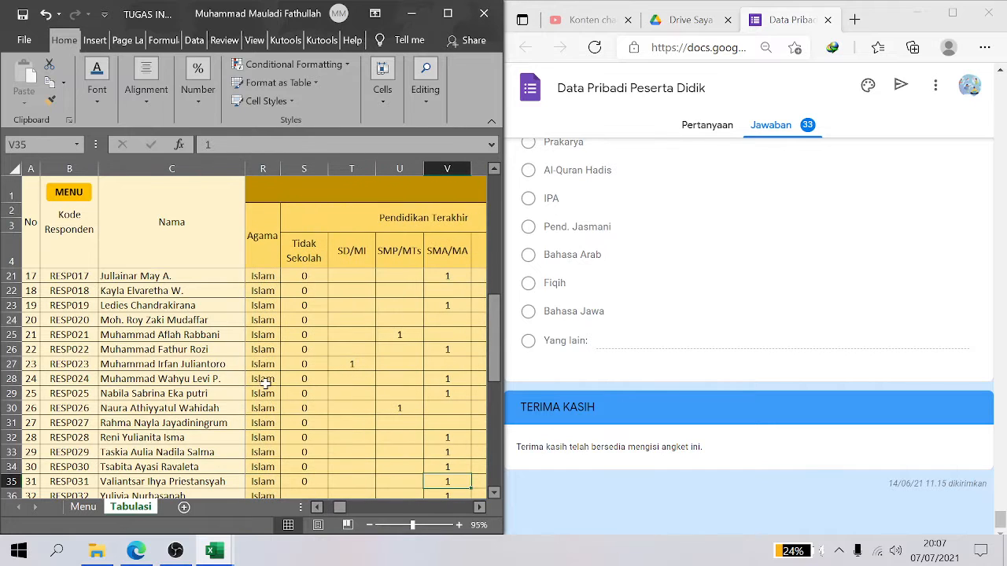
pyautogui.click(366, 260)
pyautogui.press('Right')
pyautogui.press('Right')
pyautogui.press('Right')
pyautogui.press('Right')
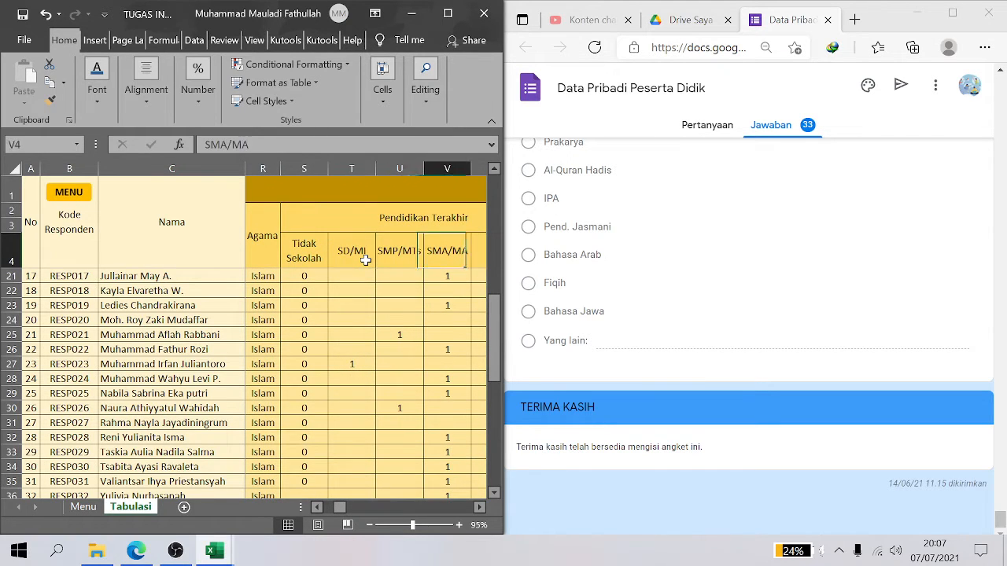
pyautogui.press('Right')
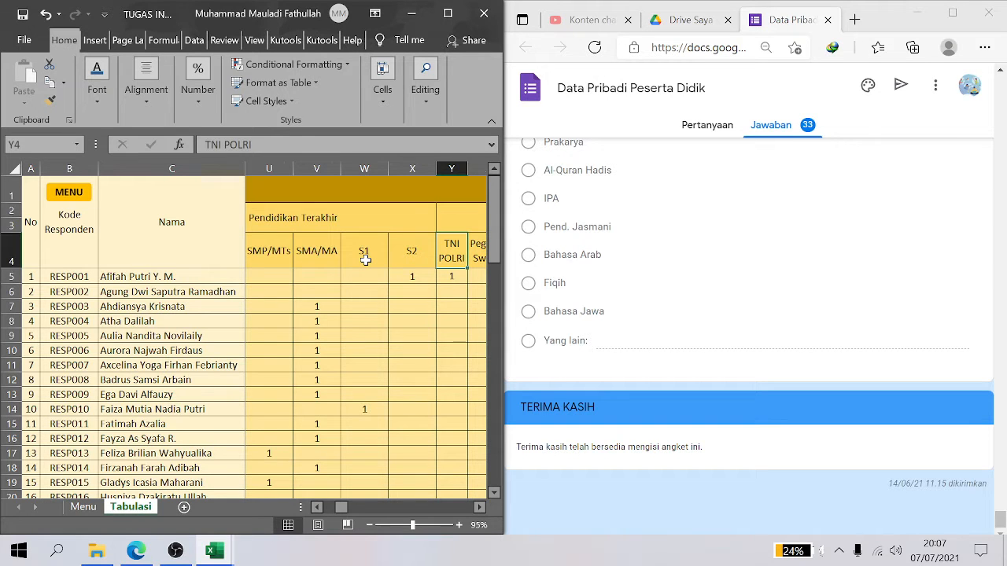
# Examine the occupation coding columns from TNI POLRI to Buruh down to row 31
pyautogui.press('Right')
pyautogui.press('Right')
pyautogui.press('Right')
pyautogui.press('Right')
pyautogui.press('Right')
pyautogui.press('Down')
pyautogui.press('Down')
pyautogui.press('Down')
pyautogui.press('Down')
pyautogui.press('Down')
pyautogui.press('Down')
pyautogui.press('Down')
pyautogui.press('Down')
pyautogui.press('Down')
pyautogui.press('Down')
pyautogui.press('Down')
pyautogui.press('Down')
pyautogui.press('Down')
pyautogui.press('Down')
pyautogui.press('Down')
pyautogui.press('Down')
pyautogui.press('Down')
pyautogui.press('Down')
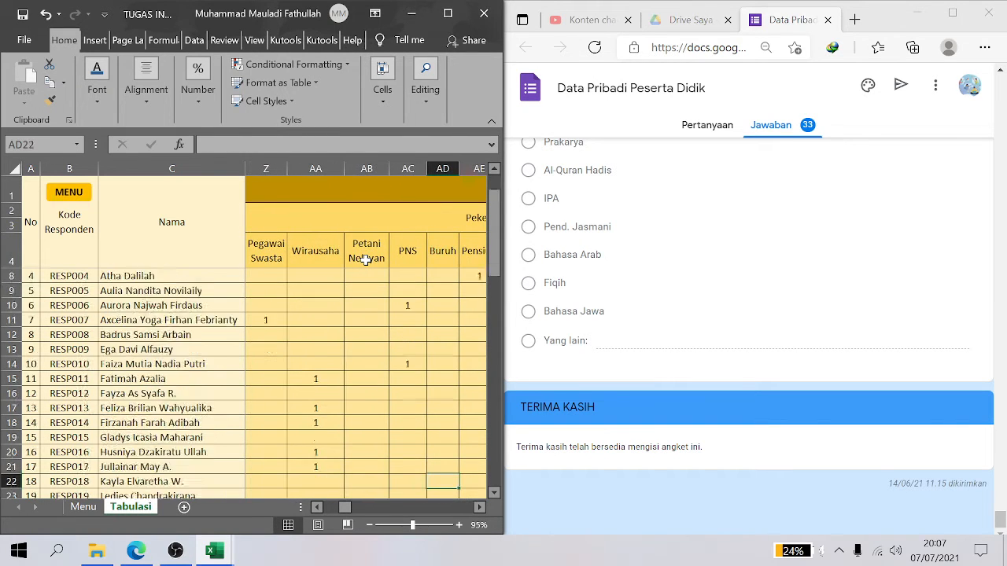
pyautogui.press('Down')
pyautogui.press('Down')
pyautogui.press('Down')
pyautogui.press('Down')
pyautogui.press('Down')
pyautogui.press('Down')
pyautogui.press('Down')
pyautogui.press('Down')
pyautogui.press('Down')
# Return to the Tinggi Badan column and follow the records down to the Total Setiap Butir row, ending at S37
pyautogui.press('Left')
pyautogui.press('Left')
pyautogui.press('Left')
pyautogui.press('Left')
pyautogui.press('Left')
pyautogui.press('Left')
pyautogui.press('Left')
pyautogui.press('Left')
pyautogui.press('Left')
pyautogui.press('Left')
pyautogui.press('Left')
pyautogui.press('Left')
pyautogui.press('Left')
pyautogui.press('Left')
pyautogui.press('Left')
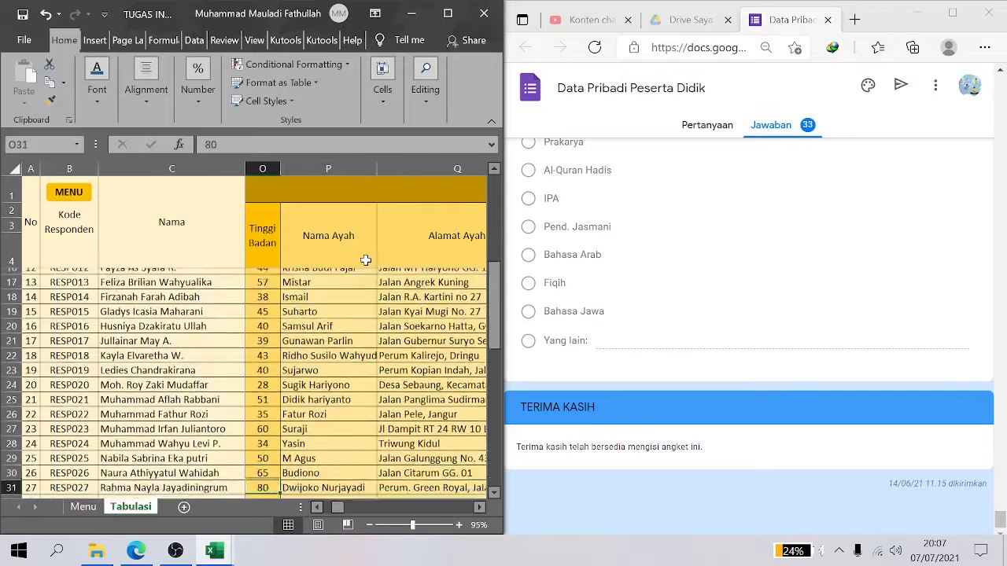
pyautogui.press('Down')
pyautogui.press('Down')
pyautogui.press('Down')
pyautogui.press('Down')
pyautogui.press('Down')
pyautogui.press('Down')
pyautogui.press('Right')
pyautogui.press('Right')
pyautogui.press('Right')
pyautogui.press('Right')
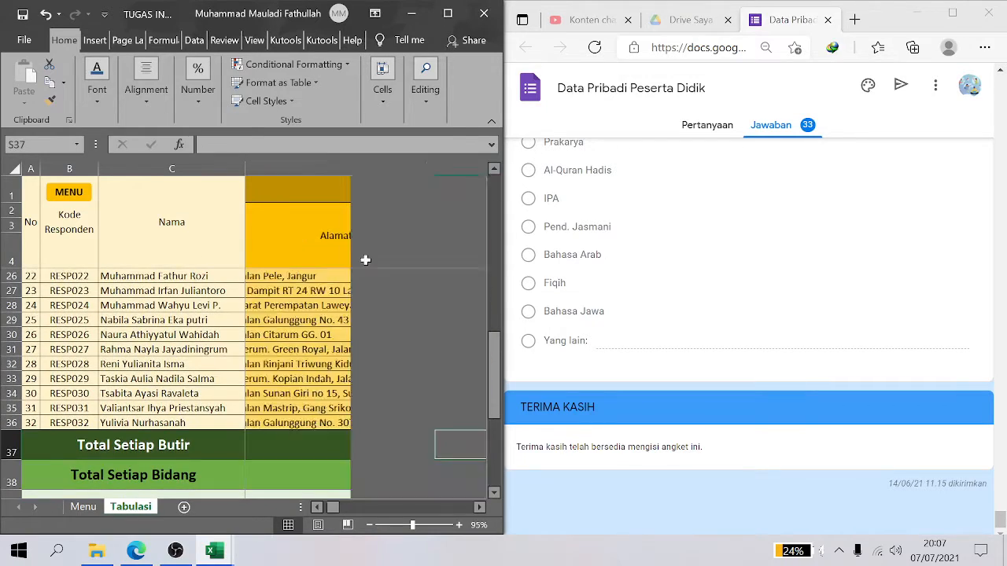
# Examine the SUM formulas in row 37 for the education levels through to Pegawai Swasta
pyautogui.press('Right')
pyautogui.press('Right')
pyautogui.press('Right')
pyautogui.press('Right')
pyautogui.press('Right')
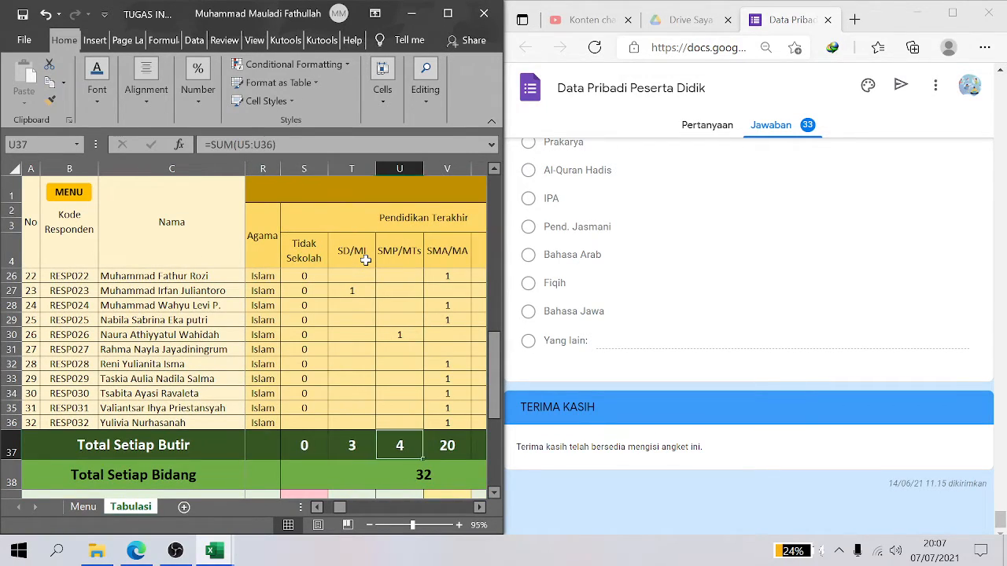
pyautogui.press('Right')
pyautogui.press('Right')
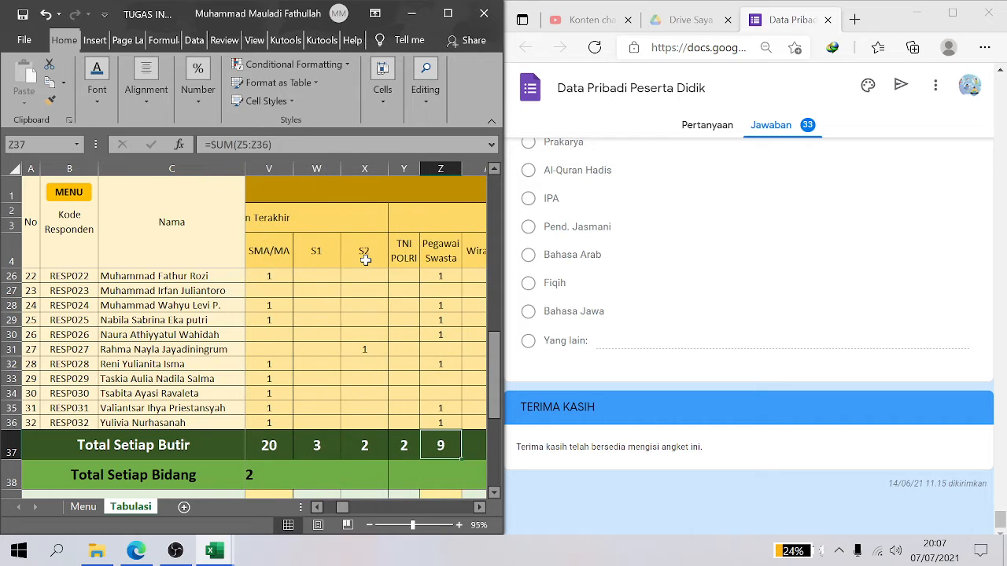
pyautogui.press('Left')
pyautogui.press('Left')
pyautogui.press('Left')
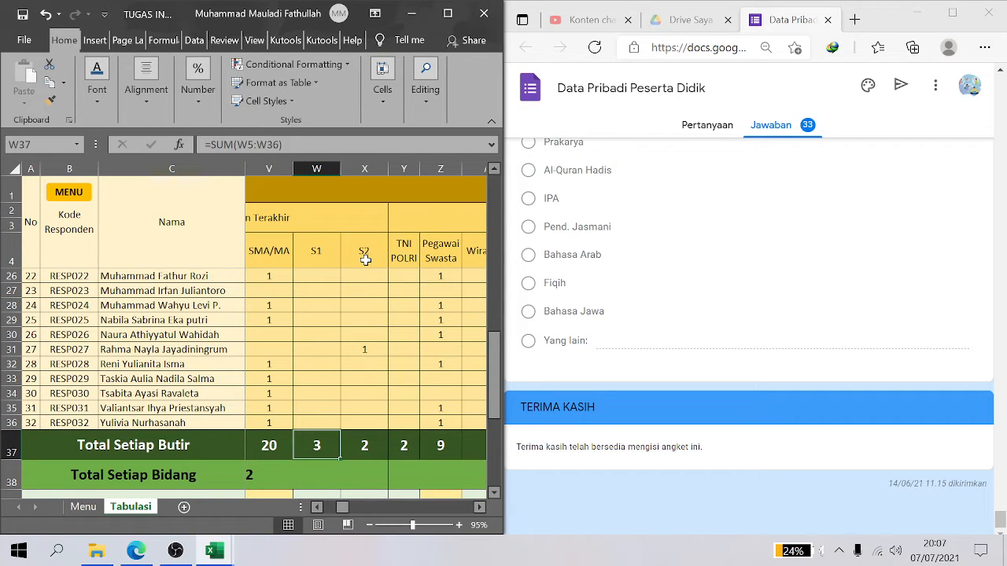
# Compare the Total Setiap Bidang formula for Pendidikan Terakhir in S38 with the item totals above it
pyautogui.press('Down')
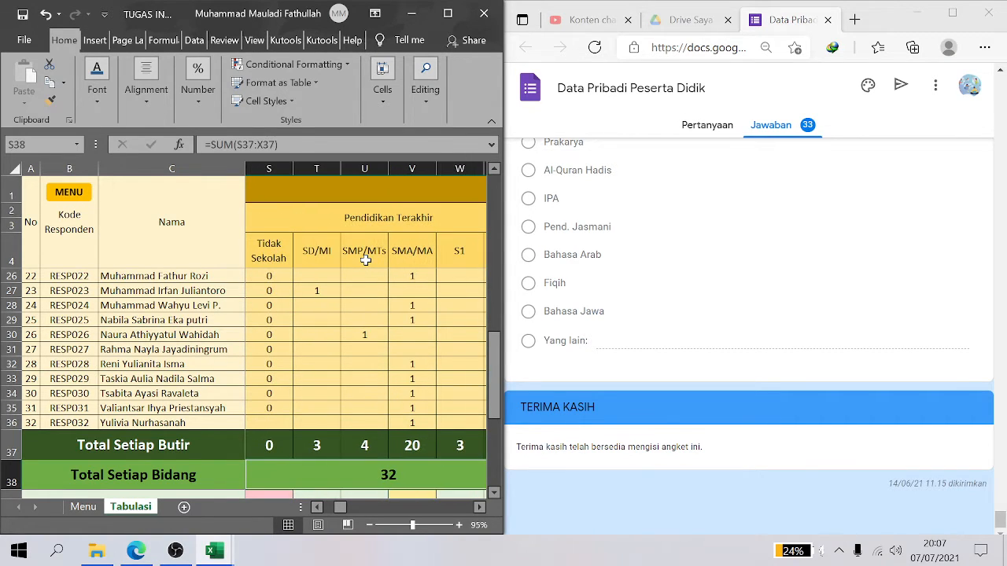
pyautogui.press('Up')
pyautogui.press('Left')
pyautogui.press('Left')
pyautogui.press('Right')
pyautogui.press('Right')
pyautogui.press('Right')
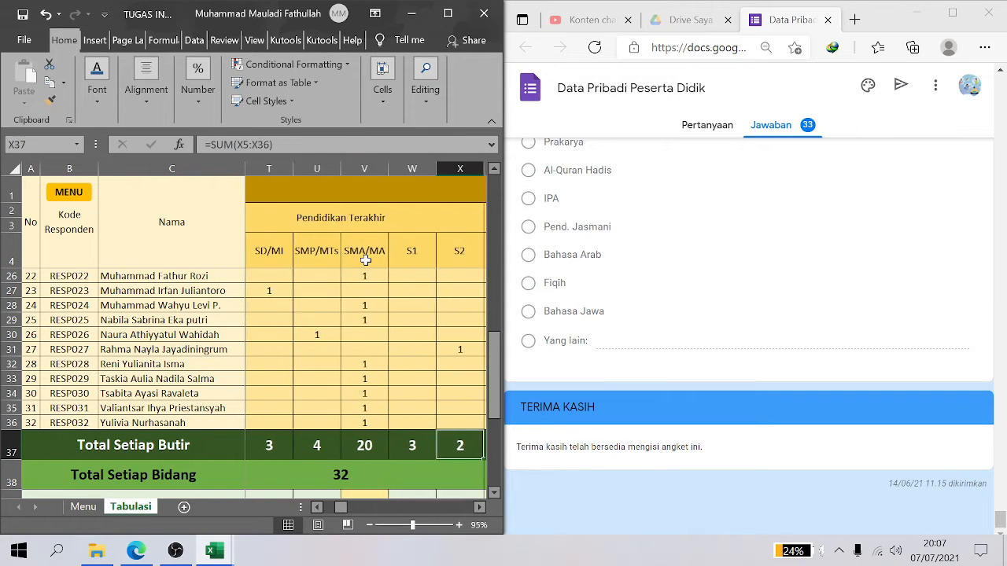
# Examine the Total Setiap Bidang formulas in row 38 from the occupation group in Y38 to the subject group in BT38
pyautogui.press('Right')
pyautogui.press('Right')
pyautogui.press('Right')
pyautogui.press('Down')
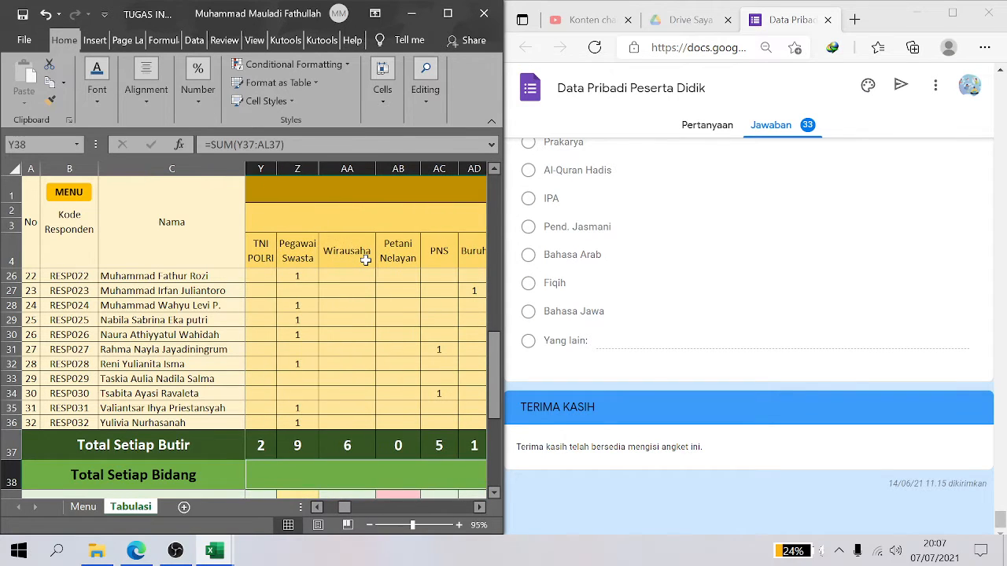
pyautogui.press('Right')
pyautogui.press('Right')
pyautogui.press('Right')
pyautogui.press('Right')
pyautogui.press('Right')
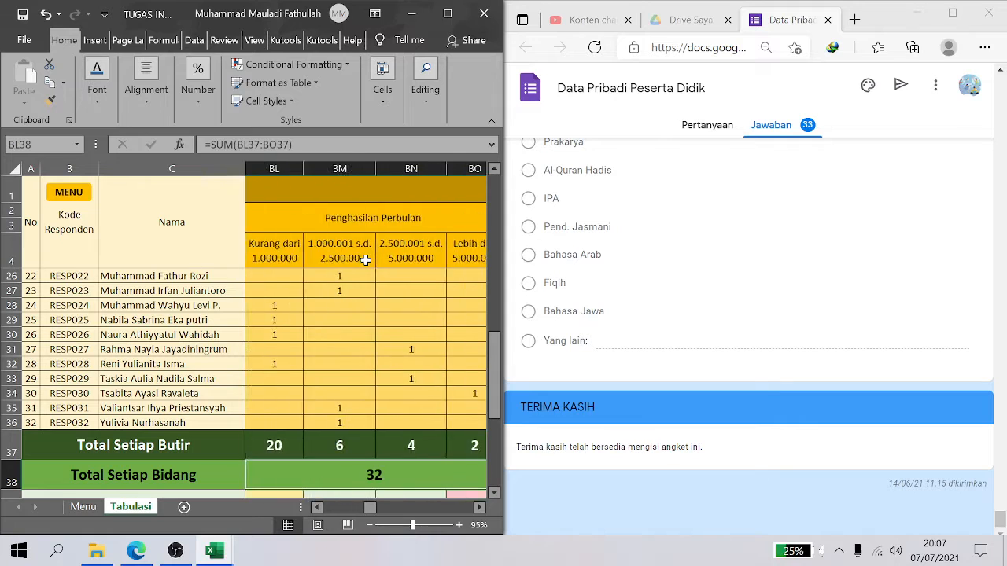
pyautogui.press('Right')
pyautogui.press('Right')
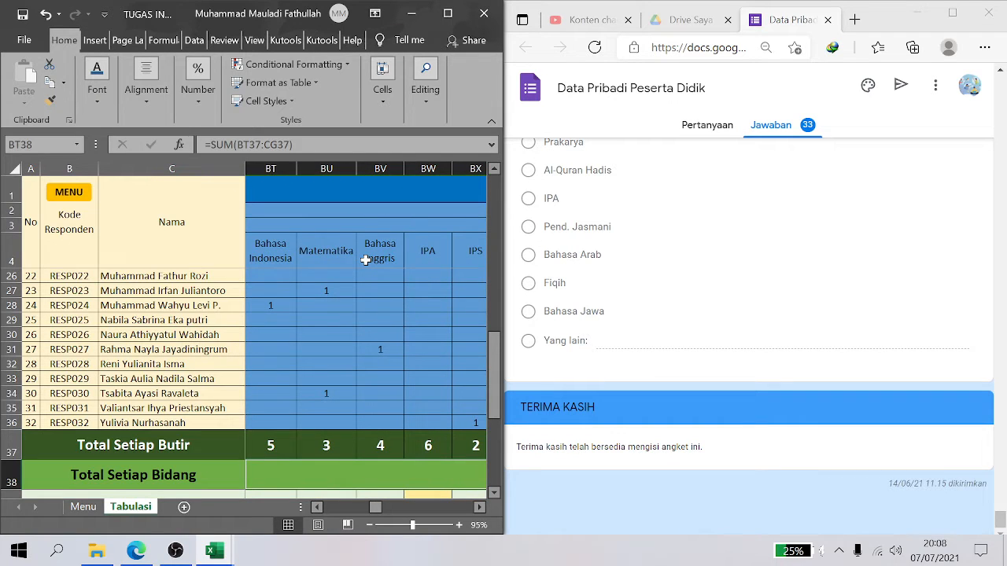
# Zoom the Tabulasi sheet out to 70% and examine the totals and Persentase Setiap Butir rows across to the Alasan group
pyautogui.hscroll(-5, 366, 259)
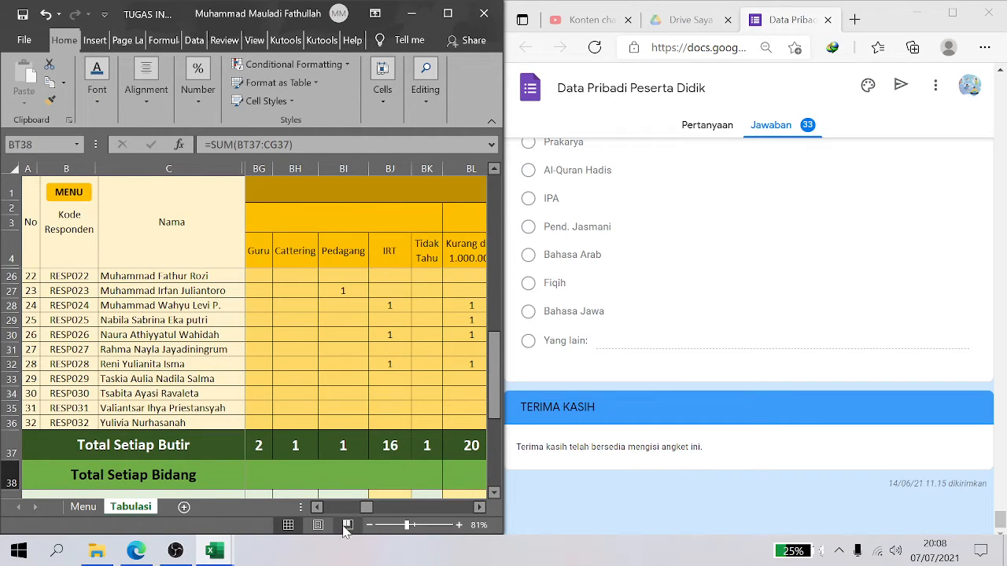
pyautogui.click(369, 525)
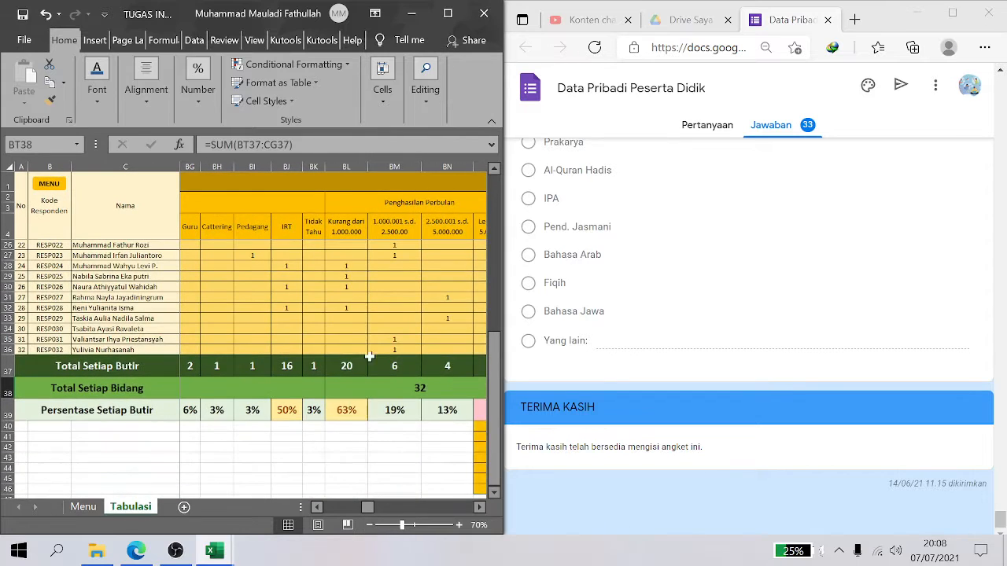
pyautogui.hscroll(5, 371, 366)
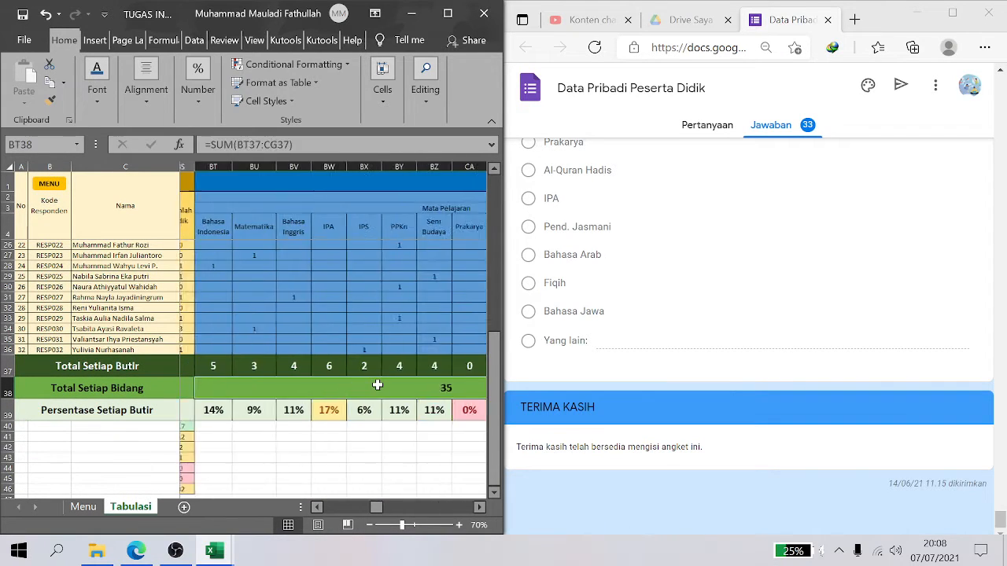
pyautogui.hscroll(8, 377, 384)
pyautogui.press('Right')
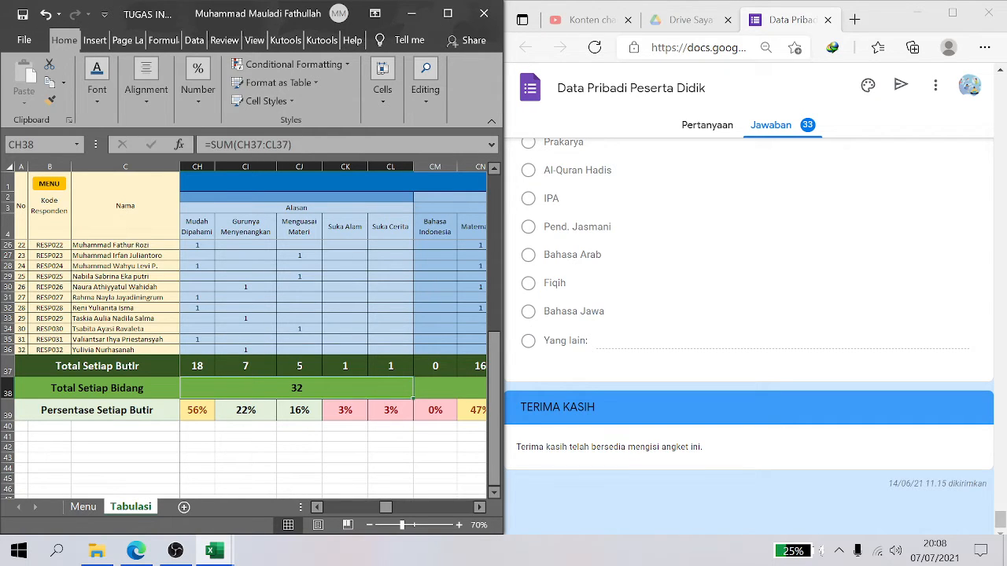
# Inspect the range summed by the Alasan group's total in CH38, and continue to the adjacent Mata Pelajaran total in CM38
pyautogui.press('F2')
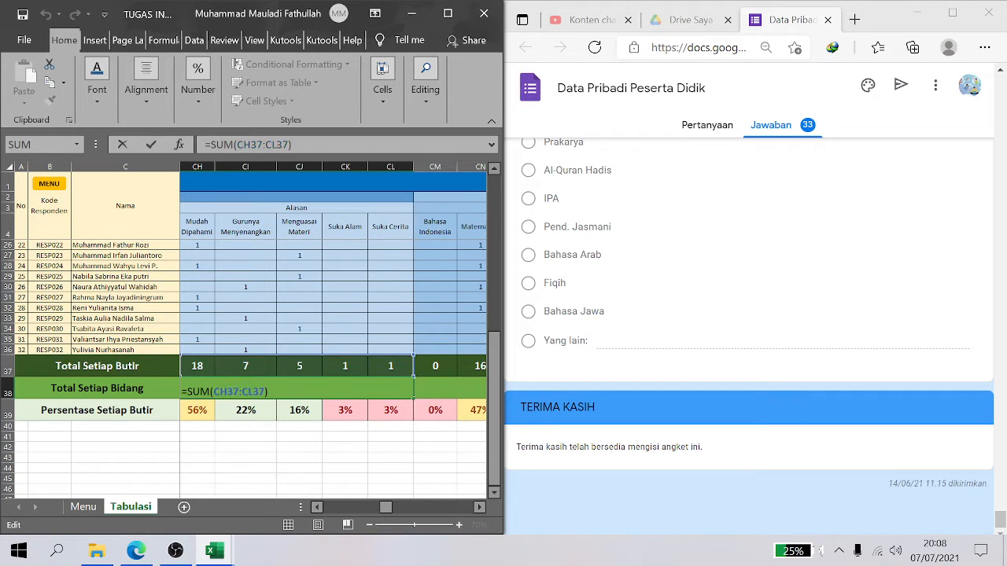
pyautogui.press('Return')
pyautogui.press('Up')
pyautogui.press('Right')
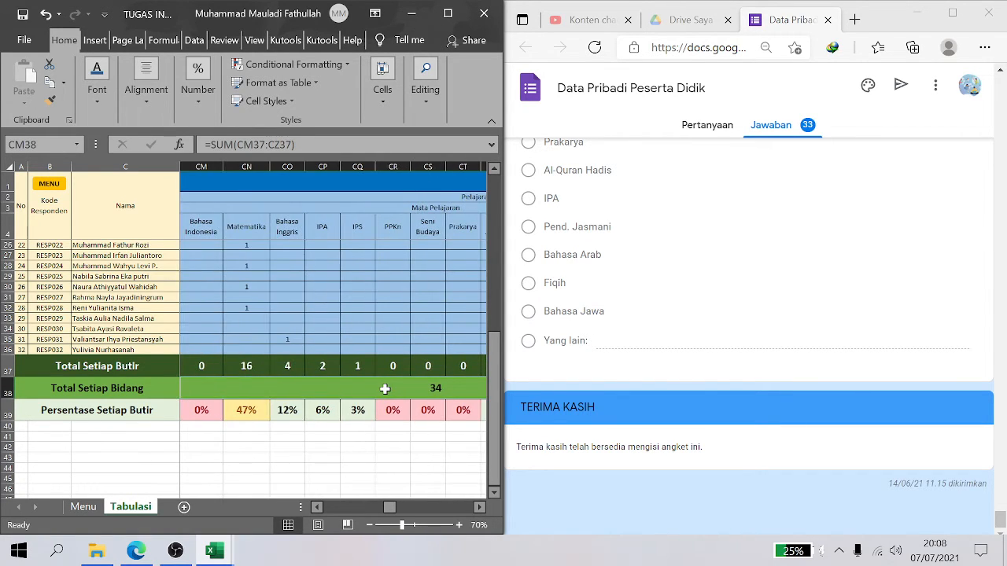
# Examine the Total Setiap Bidang formulas in row 38 from Mata Pelajaran to the extracurricular Alasan group, and return to Jenis Ekstrakurikuler in DD38
pyautogui.press('Right')
pyautogui.press('Right')
pyautogui.press('Right')
pyautogui.press('Right')
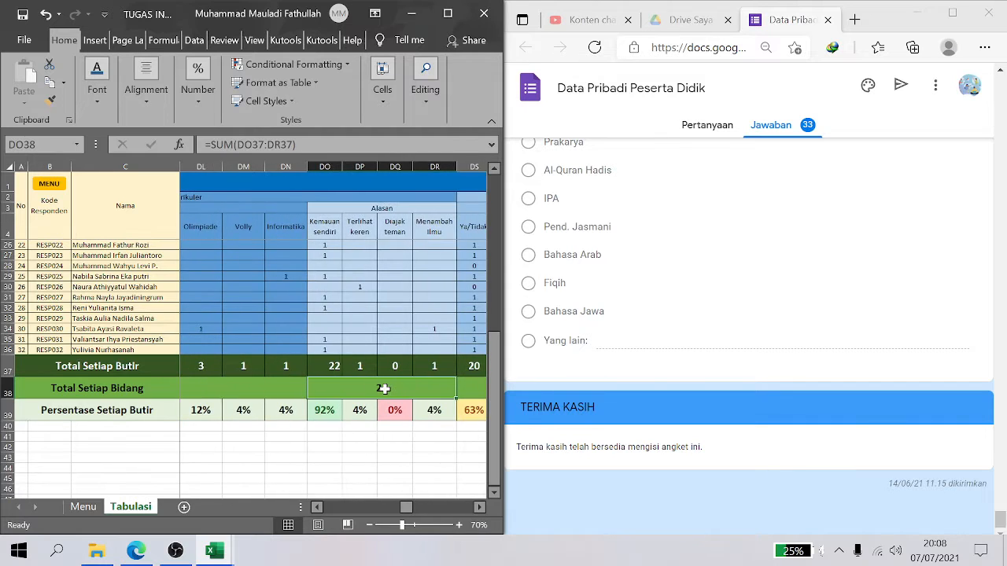
pyautogui.press('Left')
pyautogui.press('Left')
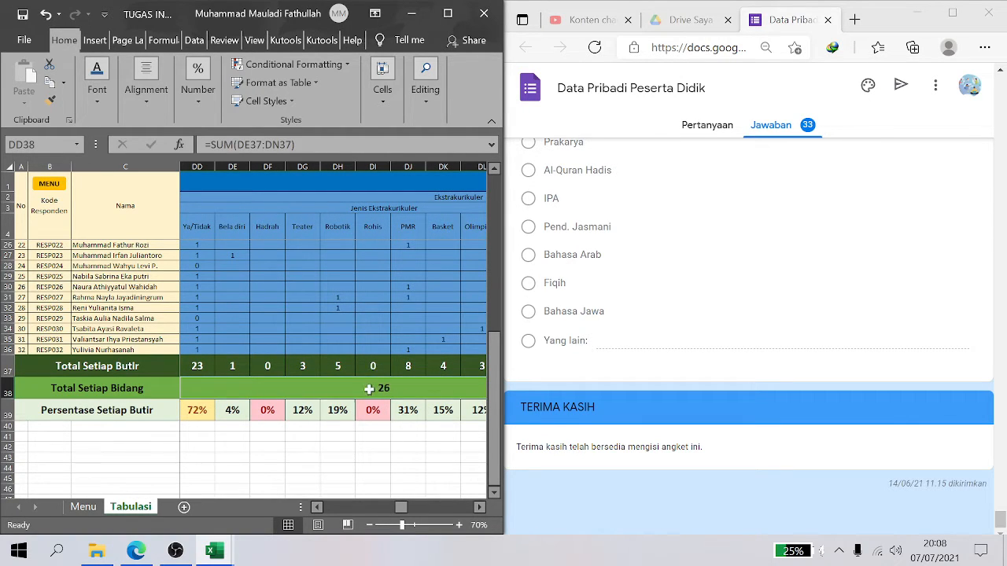
pyautogui.hscroll(-3, 336, 391)
pyautogui.hscroll(3, 337, 391)
# Compare the Ya/Tidak and Teater item-total formulas in DD37 and DG37 with the Jenis Ekstrakurikuler group total in DD38
pyautogui.click(189, 364)
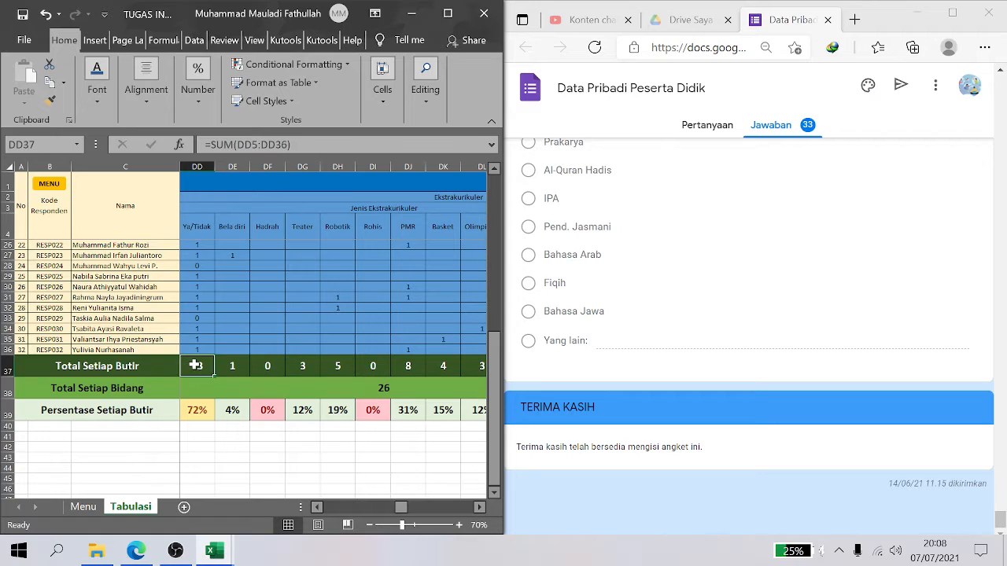
pyautogui.click(308, 374)
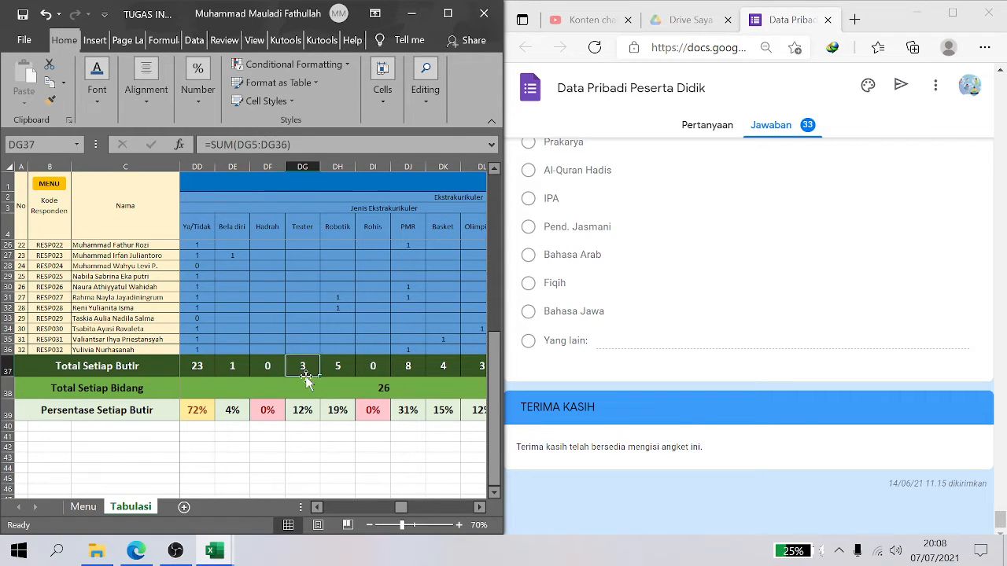
pyautogui.click(197, 364)
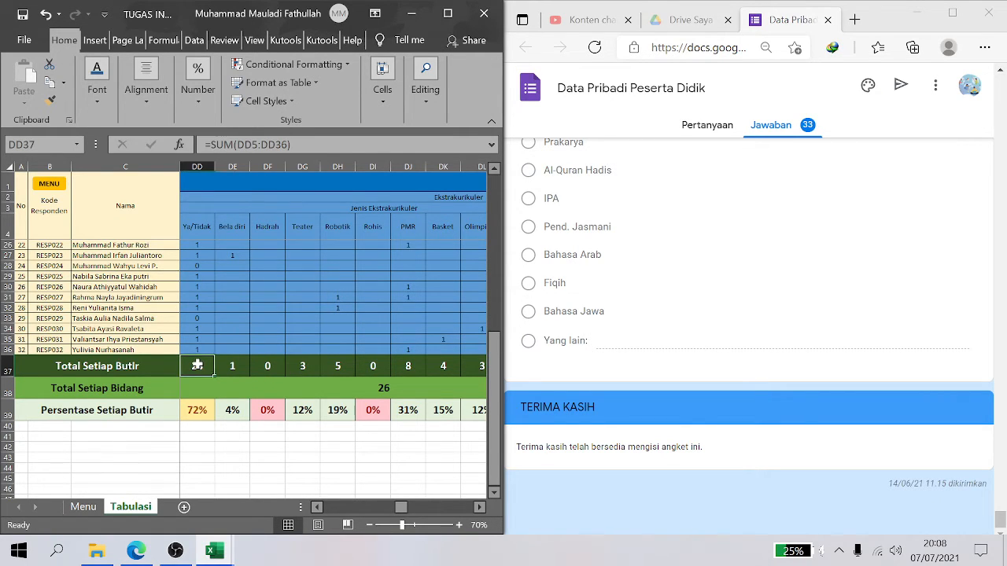
pyautogui.click(388, 386)
# Compare the ranges summed in row 38 for Jenis Ekstrakurikuler, its Alasan group, Jenis Organisasi and the organisation Alasan group
pyautogui.press('Right')
pyautogui.press('Right')
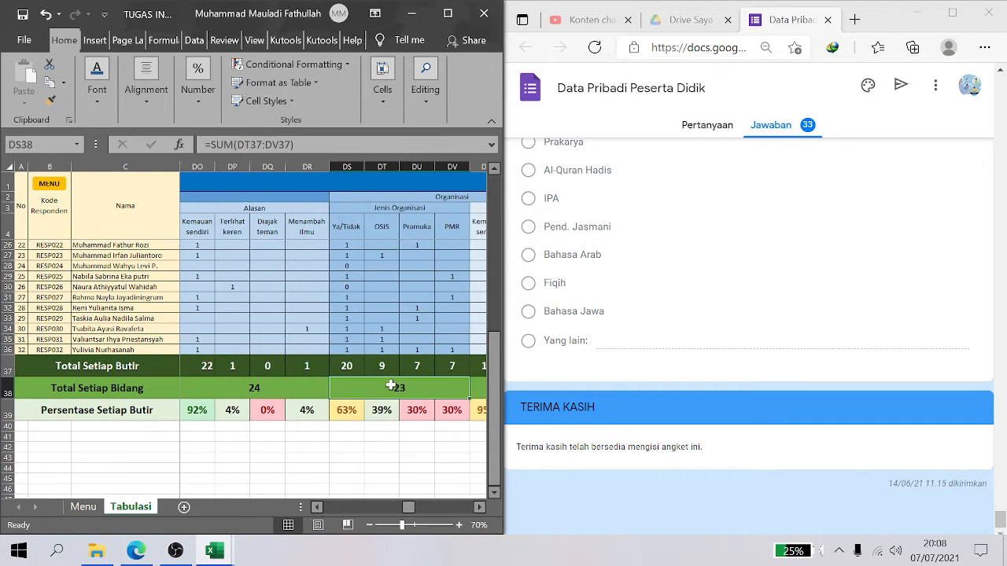
pyautogui.press('Left')
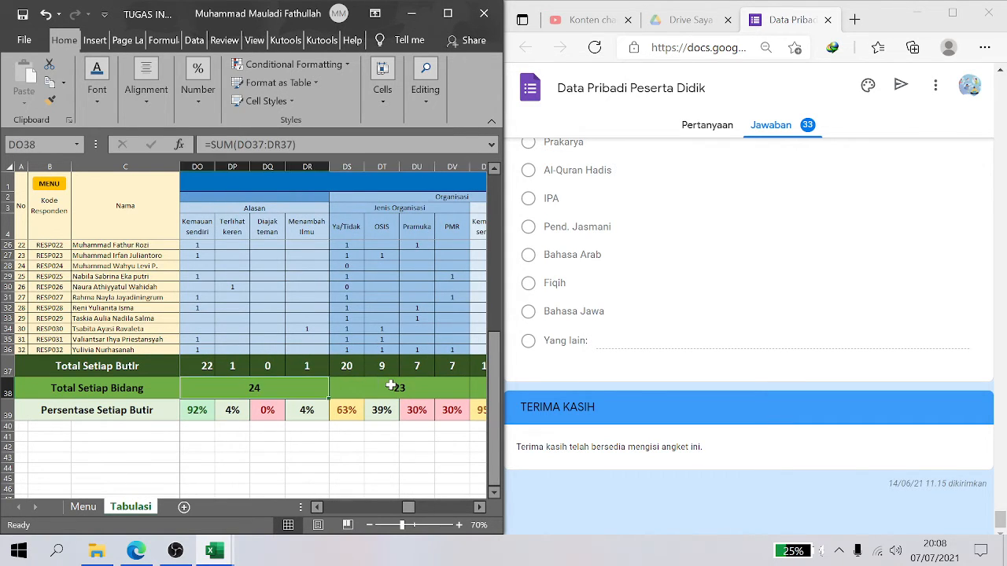
pyautogui.press('Left')
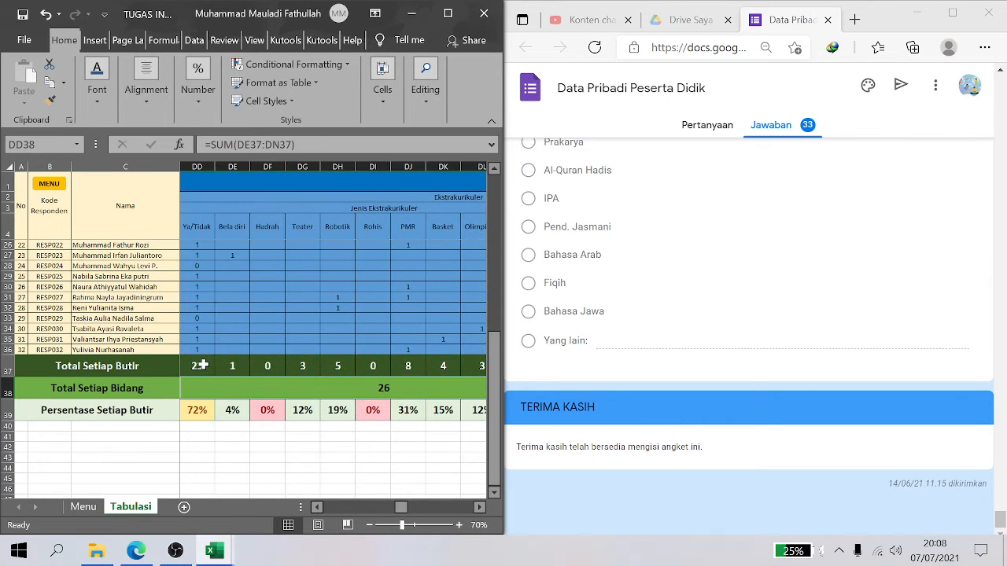
pyautogui.press('Right')
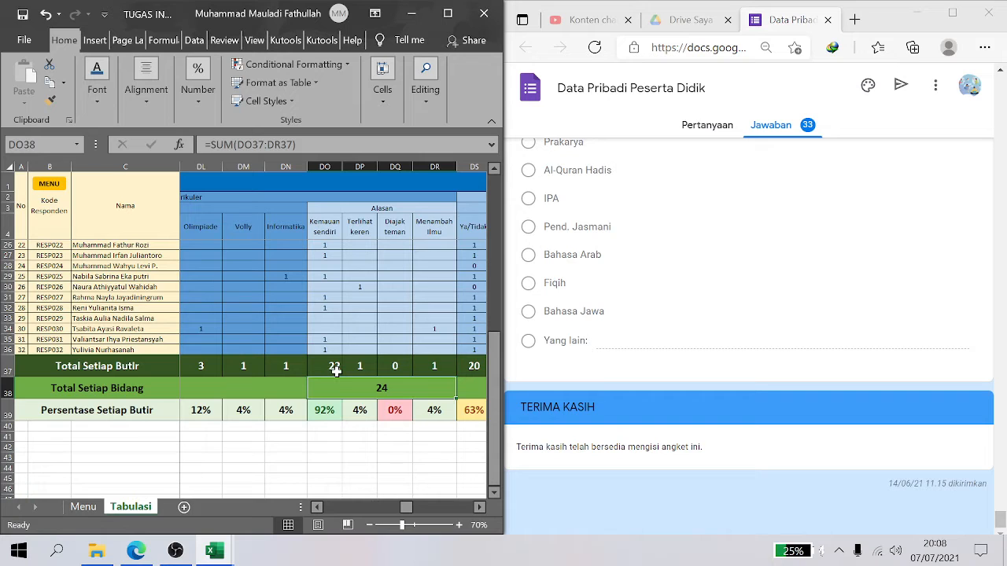
pyautogui.press('Right')
pyautogui.press('Right')
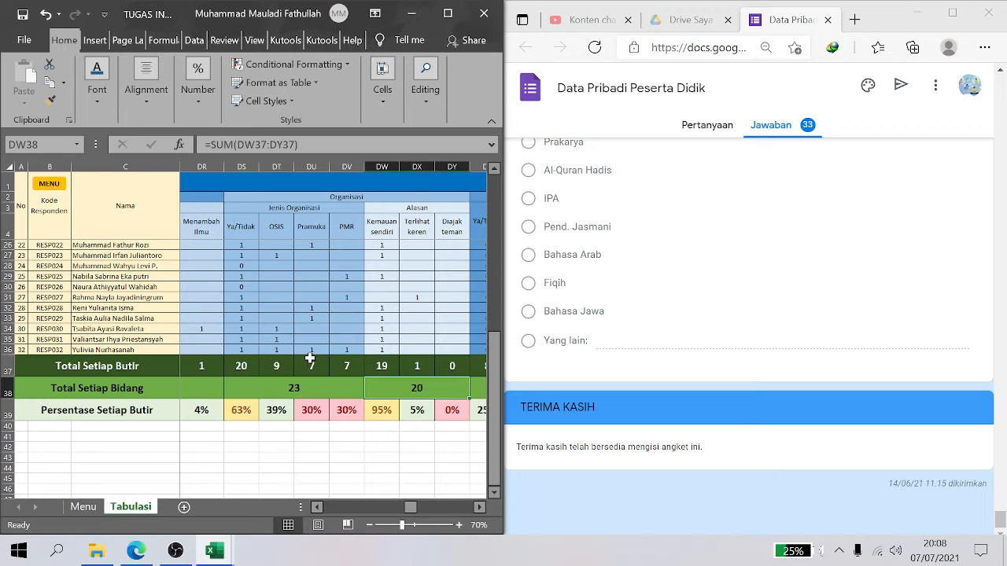
# Check the last respondent's Jenis Organisasi answers in DS36:DV36 and the PMR item-total formula in DV37
pyautogui.click(280, 350)
pyautogui.click(254, 350)
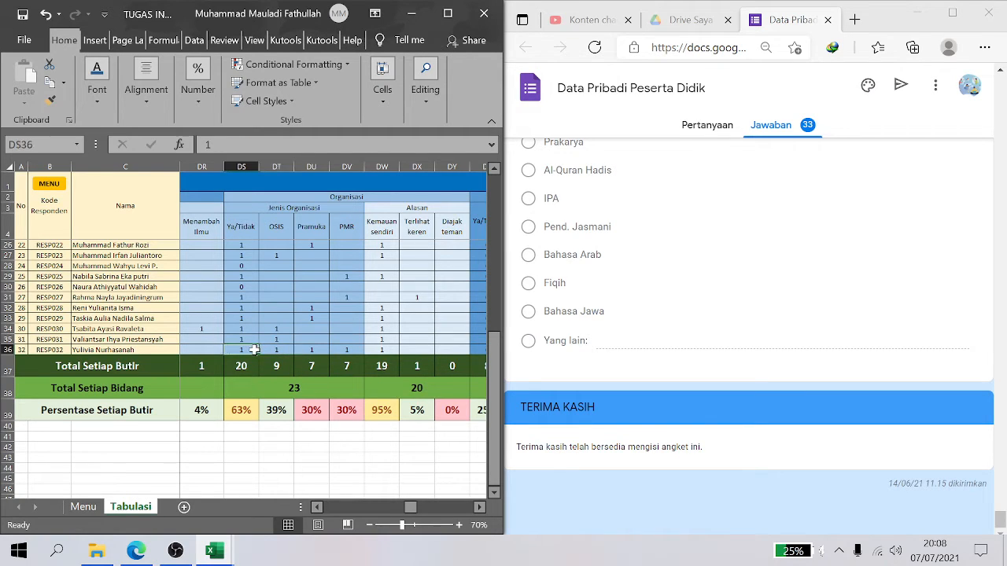
pyautogui.press('Right')
pyautogui.press('Right')
pyautogui.press('Right')
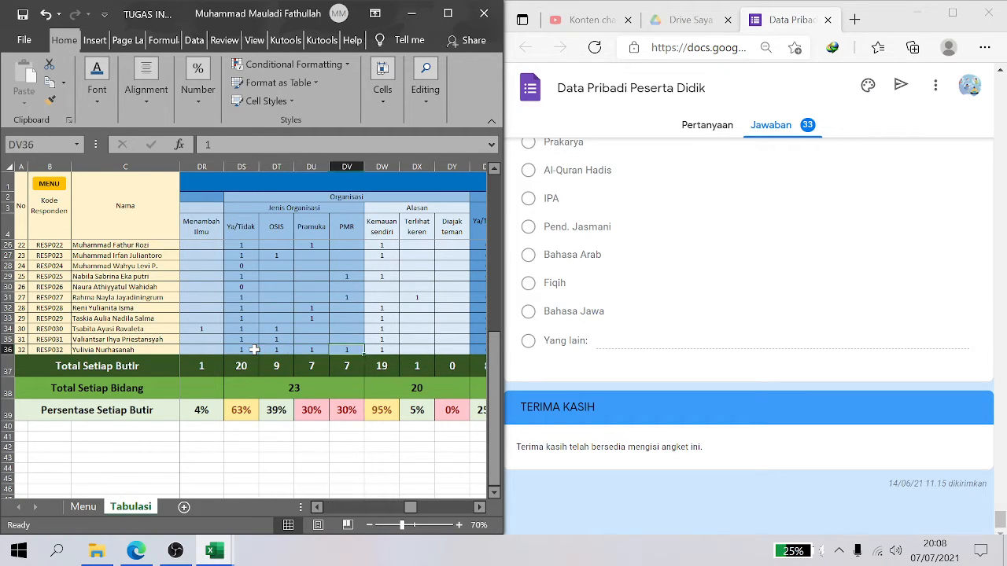
pyautogui.press('Left')
pyautogui.press('Left')
pyautogui.press('Right')
pyautogui.press('Right')
pyautogui.press('Down')
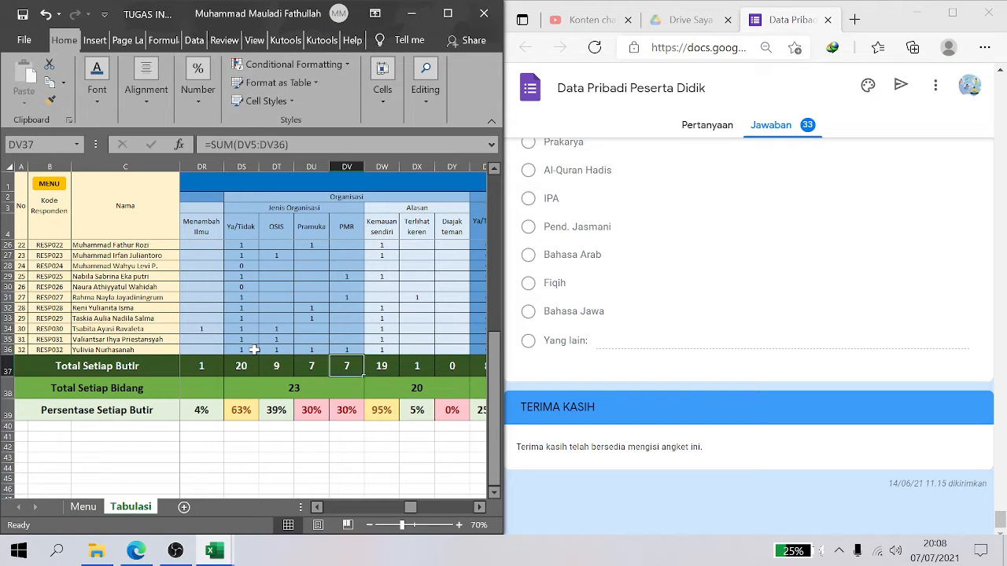
# Examine the Total Setiap Butir formulas in row 37 from the organisation Alasan group to Proyektor/LCD in EO37
pyautogui.press('Right')
pyautogui.press('Right')
pyautogui.press('Right')
pyautogui.press('Right')
pyautogui.press('Right')
pyautogui.press('Right')
pyautogui.press('Right')
pyautogui.press('Right')
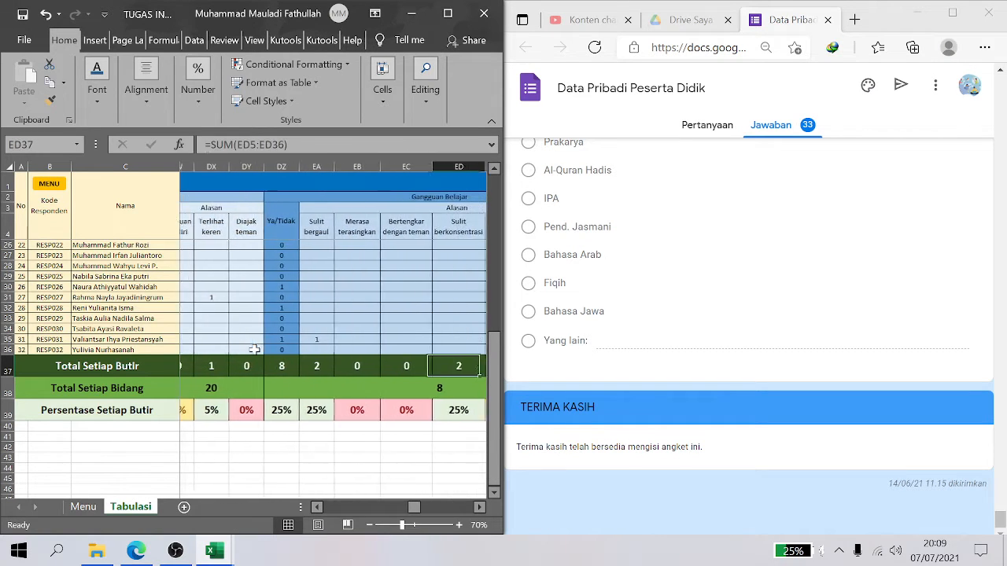
pyautogui.press('Right')
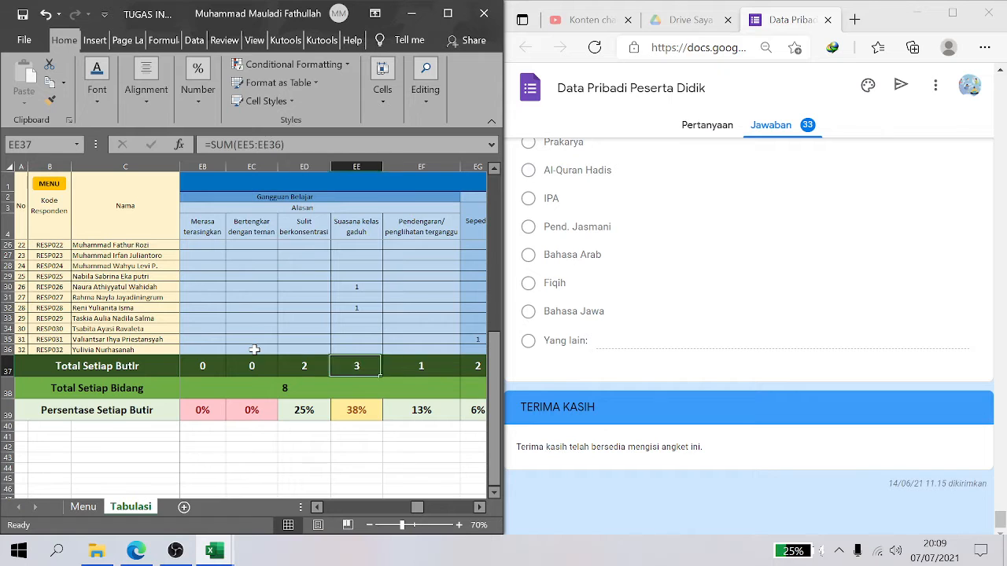
pyautogui.press('Right')
pyautogui.press('Right')
pyautogui.press('Right')
pyautogui.press('Right')
pyautogui.press('Right')
pyautogui.press('Right')
pyautogui.press('Right')
pyautogui.press('Right')
pyautogui.press('Right')
pyautogui.press('Right')
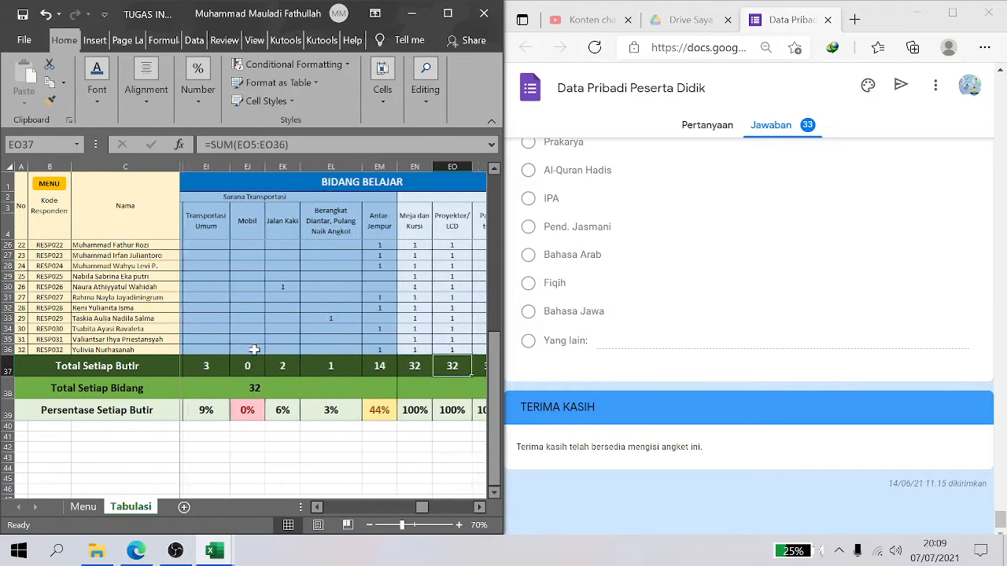
# Examine the Total Setiap Bidang formulas from Sarana dan Prasarana Kelas in EN38 to Perasaan Pembelajaran di Kelas in FC38
pyautogui.press('Down')
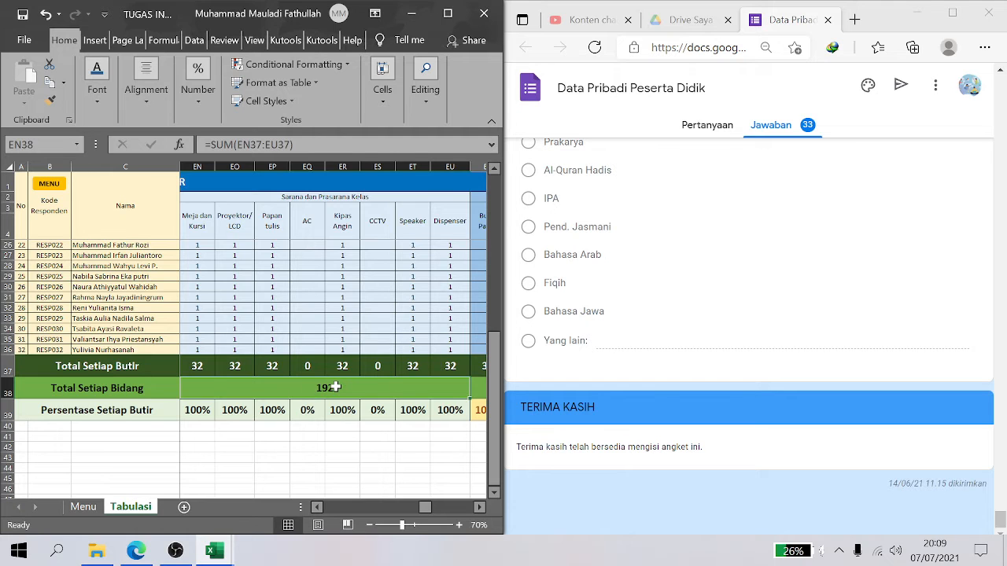
pyautogui.press('Right')
pyautogui.press('Right')
pyautogui.press('Right')
pyautogui.press('Left')
pyautogui.press('Left')
pyautogui.press('Left')
pyautogui.press('Right')
pyautogui.press('Right')
pyautogui.press('Right')
pyautogui.press('Left')
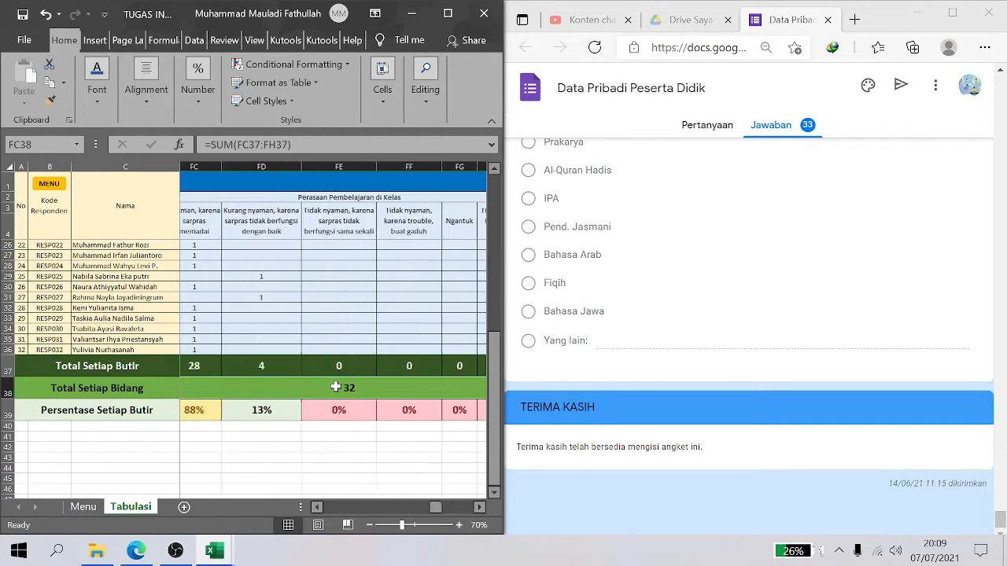
# Review the group-total formulas in row 38 backwards from FC38 through Gangguan Belajar to Jenis Ekstrakurikuler in DD38
pyautogui.press('Left')
pyautogui.press('Left')
pyautogui.press('Left')
pyautogui.press('Left')
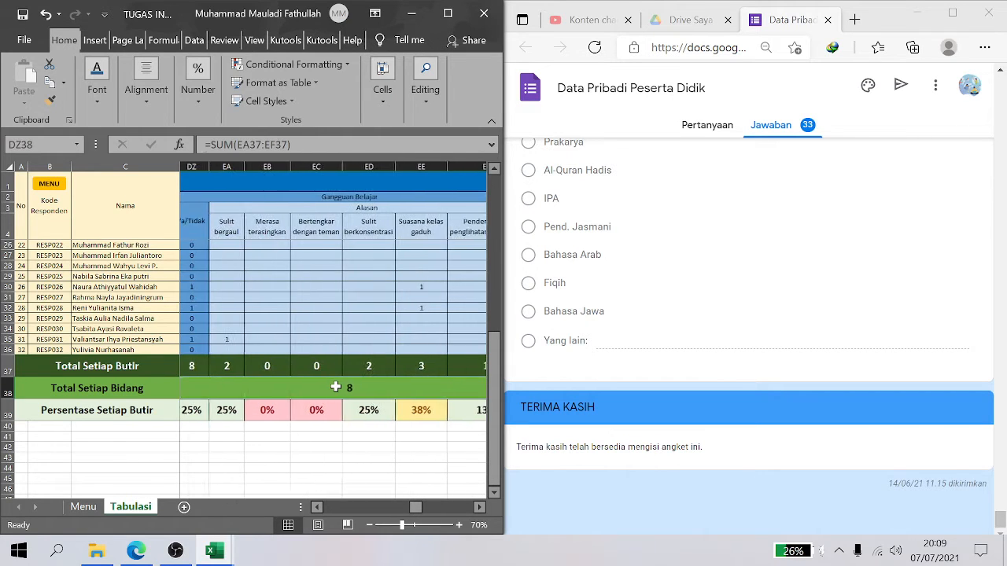
pyautogui.press('Left')
pyautogui.press('Left')
pyautogui.press('Left')
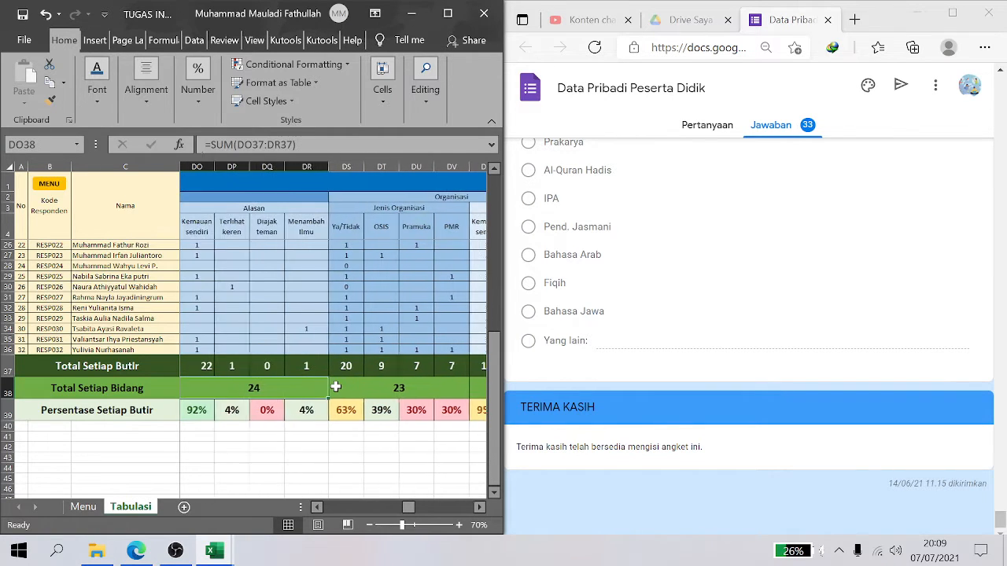
pyautogui.press('Left')
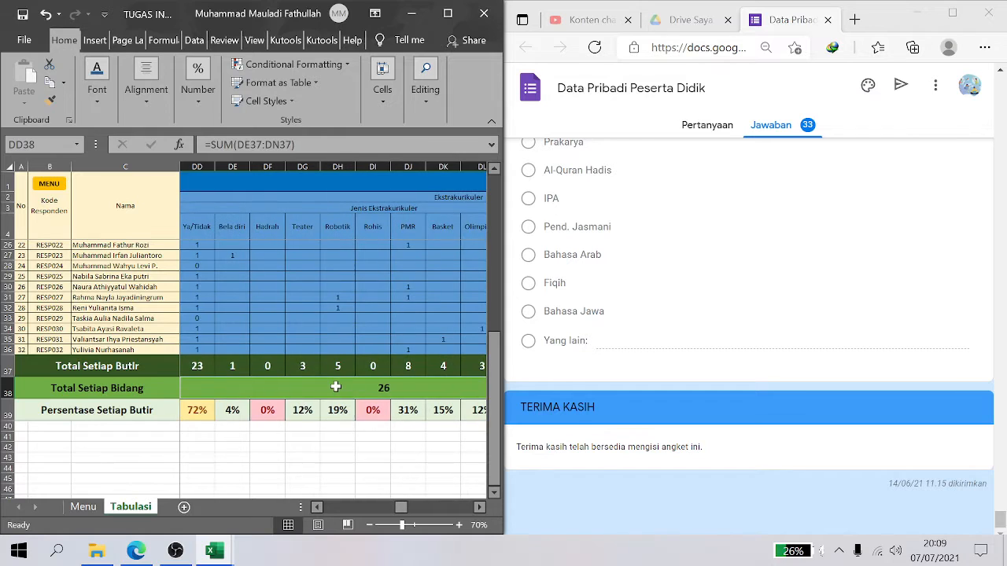
# Inspect the cells referenced by the Bela diri percentage formula in DE39
pyautogui.click(242, 409)
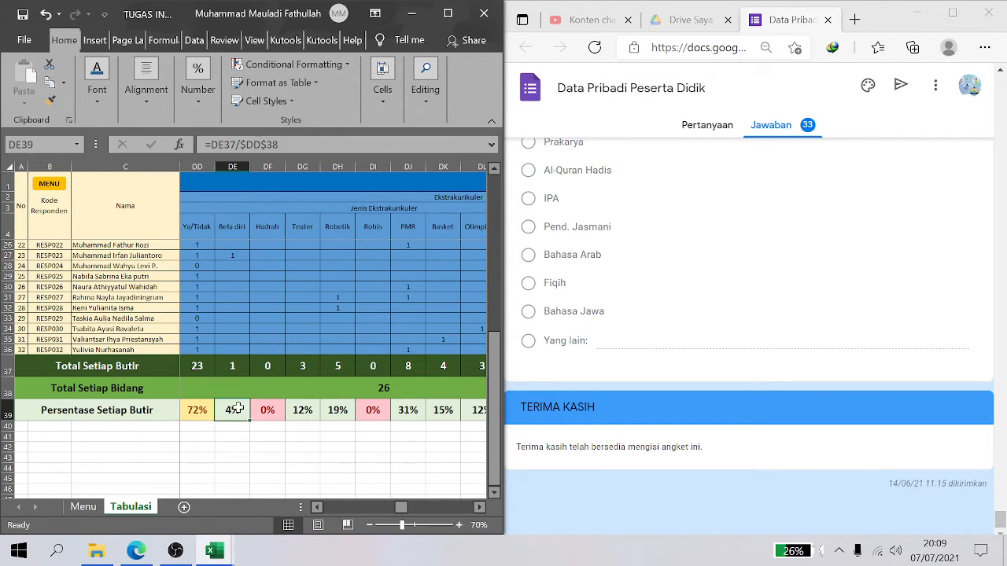
pyautogui.click(280, 145)
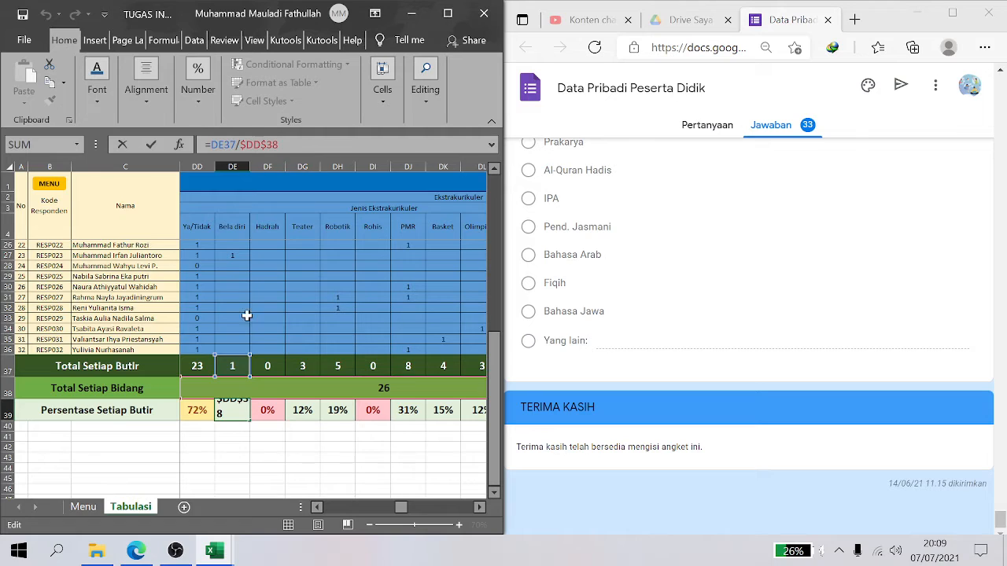
pyautogui.press('Return')
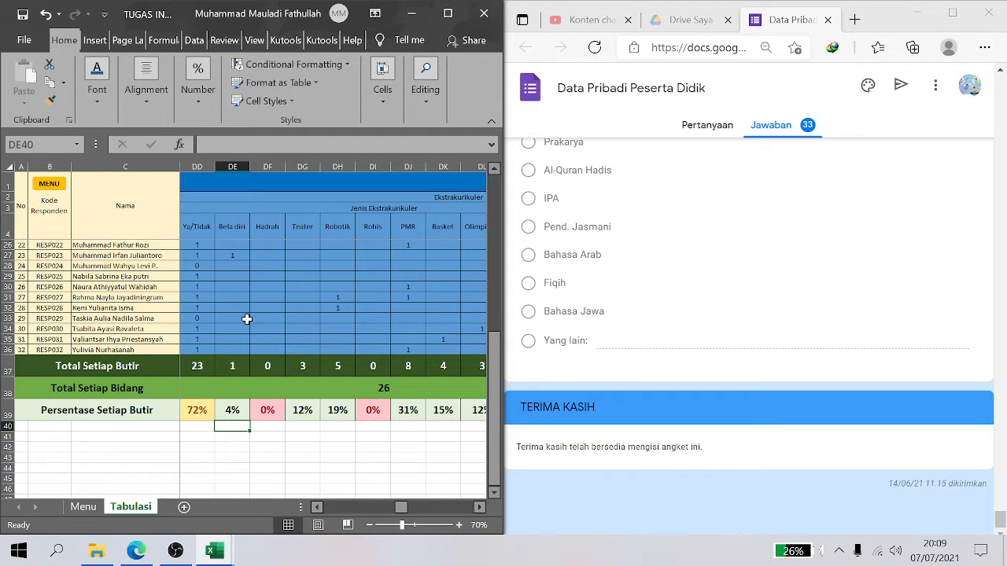
# Close the TUGAS INDIVIDU - TABULASI ANGKET DATA DIRI workbook and save its changes
pyautogui.click(482, 16)
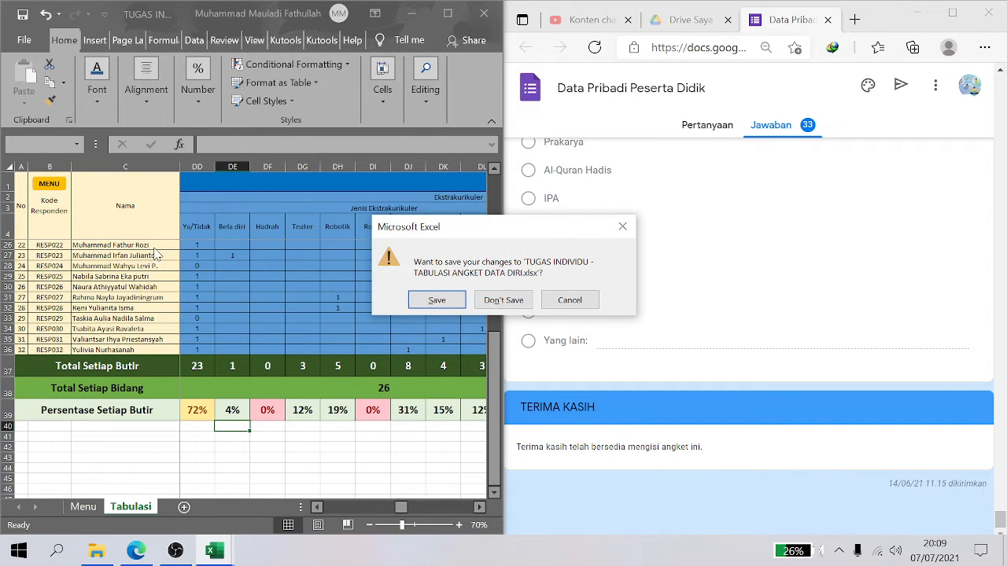
pyautogui.click(437, 300)
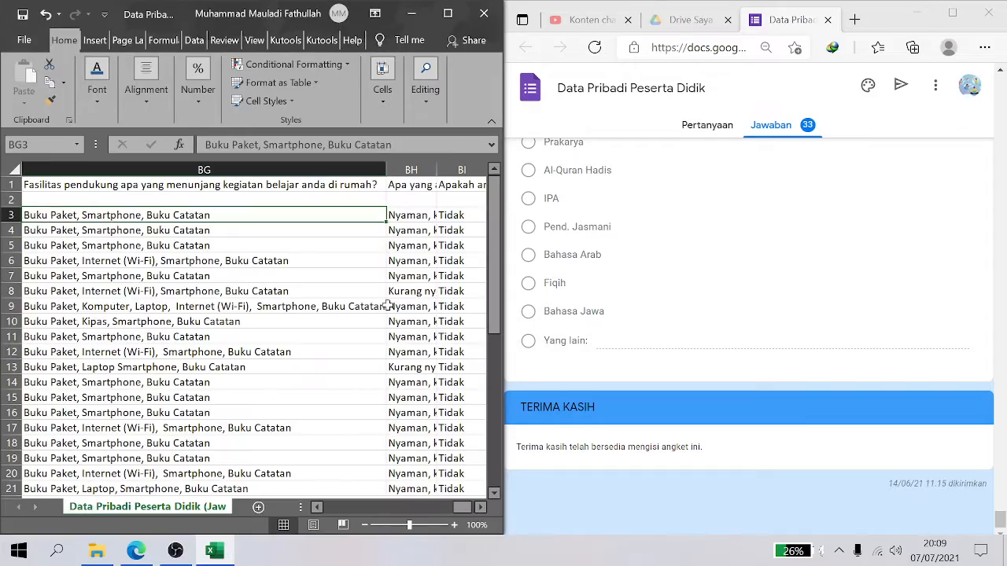
# Review the student data sheet backwards from the home study facilities column to the name columns at its start
pyautogui.click(162, 299)
pyautogui.press('Left')
pyautogui.press('Left')
pyautogui.press('Left')
pyautogui.press('Left')
pyautogui.press('Left')
pyautogui.press('Left')
pyautogui.press('Left')
pyautogui.press('Left')
pyautogui.press('Left')
pyautogui.press('Left')
pyautogui.press('Left')
pyautogui.press('Left')
pyautogui.press('Left')
pyautogui.press('Left')
pyautogui.press('Left')
pyautogui.press('Left')
pyautogui.press('Left')
pyautogui.press('Left')
pyautogui.press('Left')
pyautogui.press('Left')
pyautogui.press('Left')
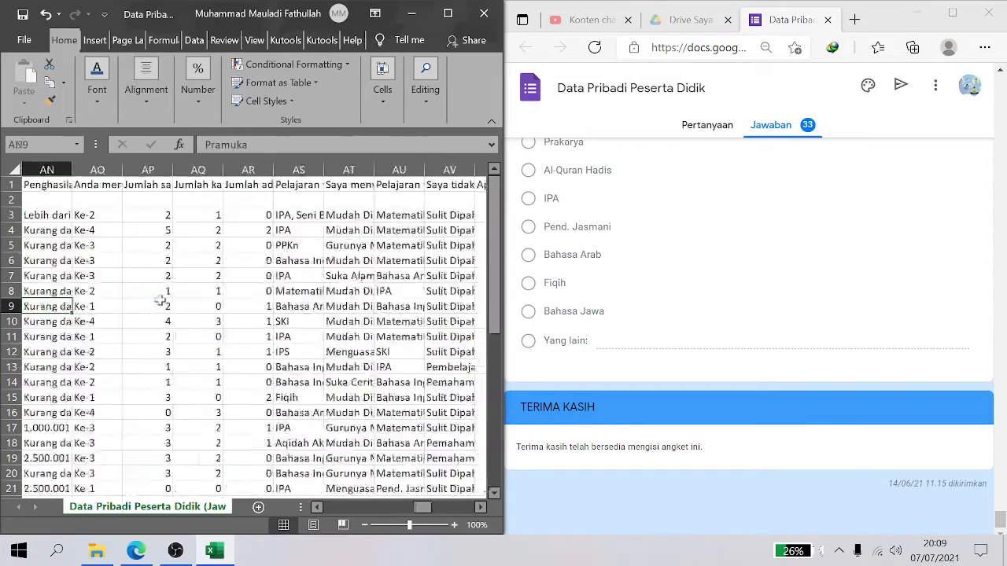
pyautogui.press('Left')
pyautogui.press('Left')
pyautogui.press('Left')
pyautogui.press('Left')
pyautogui.press('Left')
pyautogui.press('Left')
pyautogui.press('Left')
pyautogui.press('Left')
pyautogui.press('Left')
pyautogui.press('Left')
pyautogui.press('Left')
pyautogui.press('Left')
pyautogui.press('Left')
pyautogui.press('Left')
pyautogui.press('Left')
pyautogui.press('Left')
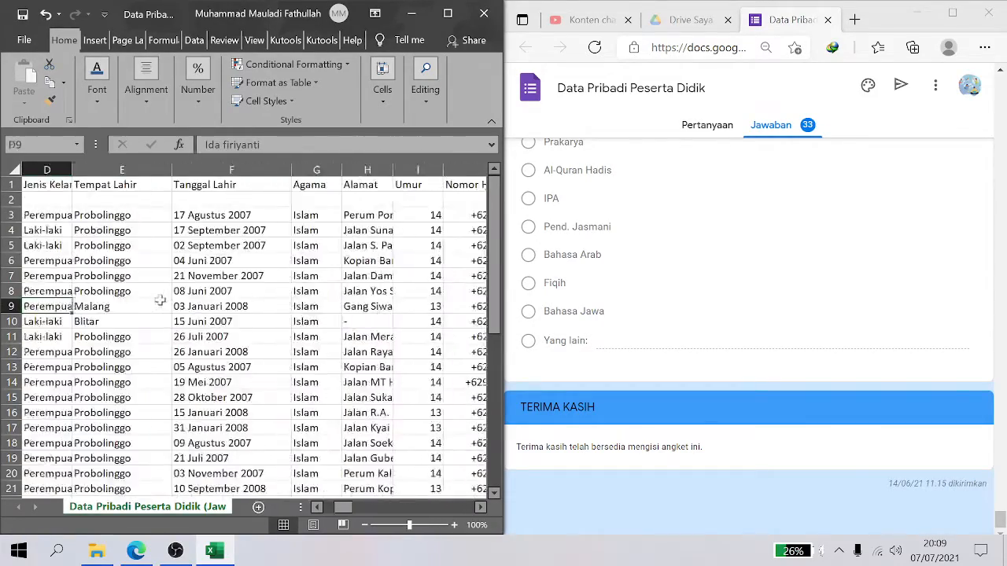
pyautogui.press('Right')
pyautogui.press('Right')
pyautogui.press('Up')
pyautogui.press('Up')
pyautogui.press('Up')
pyautogui.press('Up')
pyautogui.press('Up')
pyautogui.press('Up')
pyautogui.press('Up')
pyautogui.press('Up')
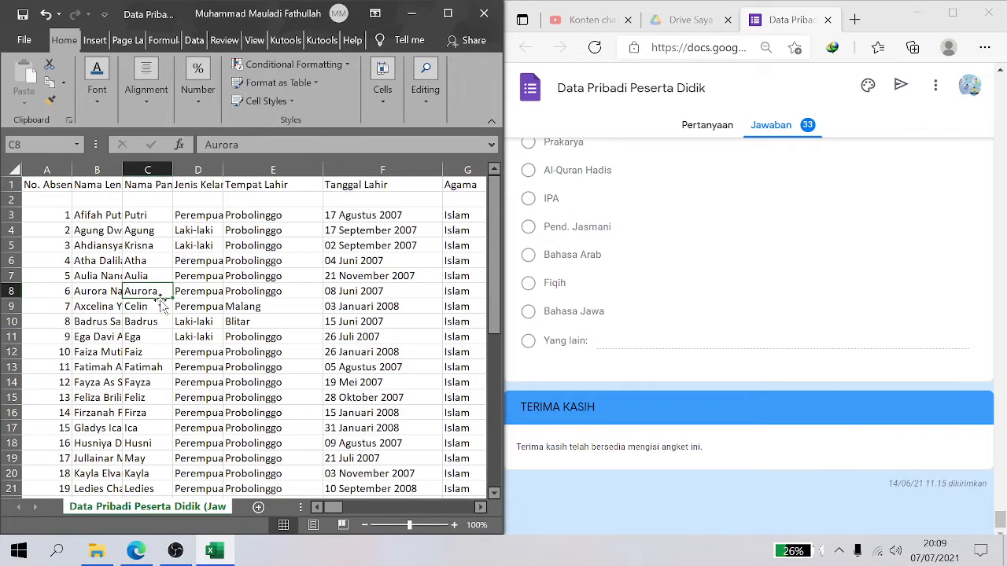
# Examine the student data sheet's column headers from the nickname across to Pendidikan Terakhir Ayah in column R
pyautogui.press('Right')
pyautogui.press('Right')
pyautogui.press('Right')
pyautogui.press('Right')
pyautogui.press('Right')
pyautogui.press('Right')
pyautogui.press('Right')
pyautogui.press('Right')
pyautogui.press('Right')
pyautogui.press('Right')
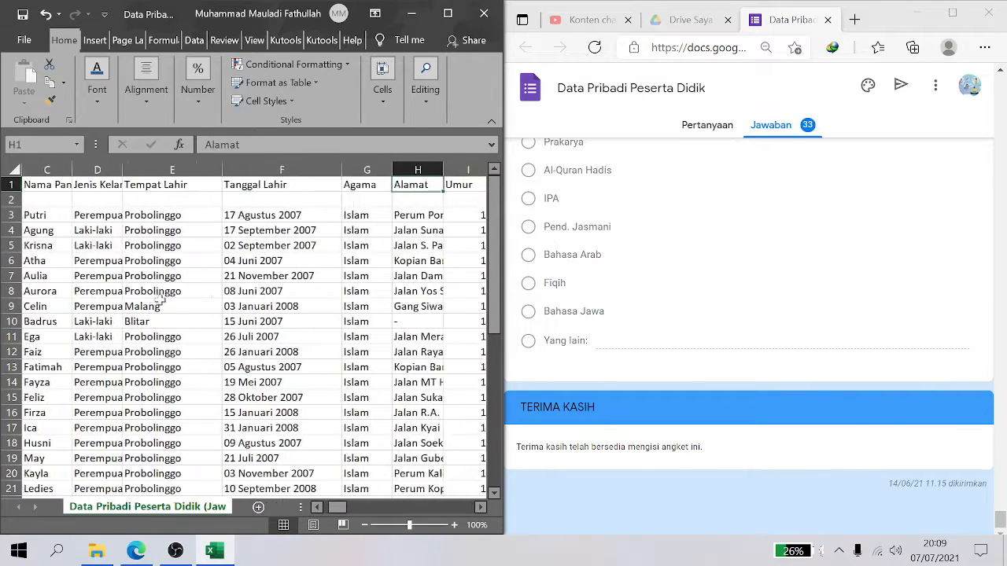
pyautogui.press('Right')
pyautogui.press('Right')
pyautogui.press('Right')
pyautogui.press('Right')
pyautogui.press('Right')
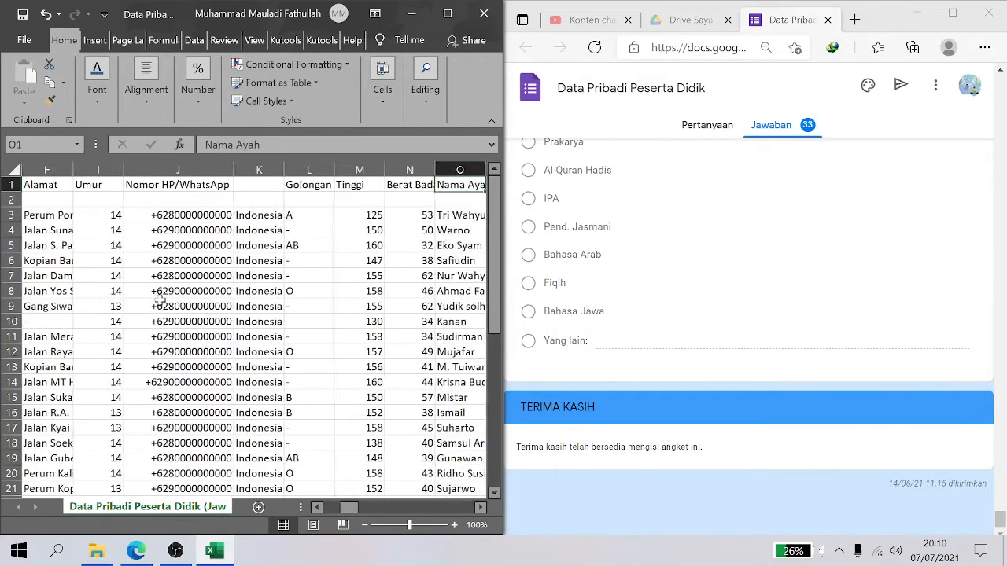
pyautogui.press('Down')
pyautogui.press('Down')
pyautogui.press('Down')
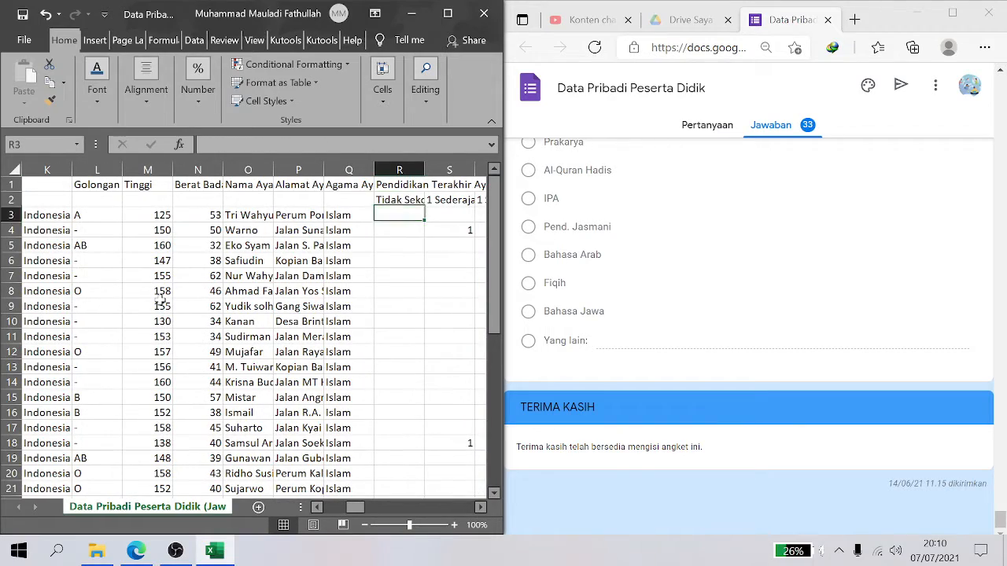
# Examine the coded Pendidikan Terakhir Ayah options and the Pekerjaan Ayah answers across to the empty columns up to AE
pyautogui.press('Up')
pyautogui.press('Right')
pyautogui.press('Right')
pyautogui.press('Right')
pyautogui.press('Right')
pyautogui.press('Right')
pyautogui.press('Right')
pyautogui.press('Right')
pyautogui.press('Right')
pyautogui.press('Right')
pyautogui.press('Right')
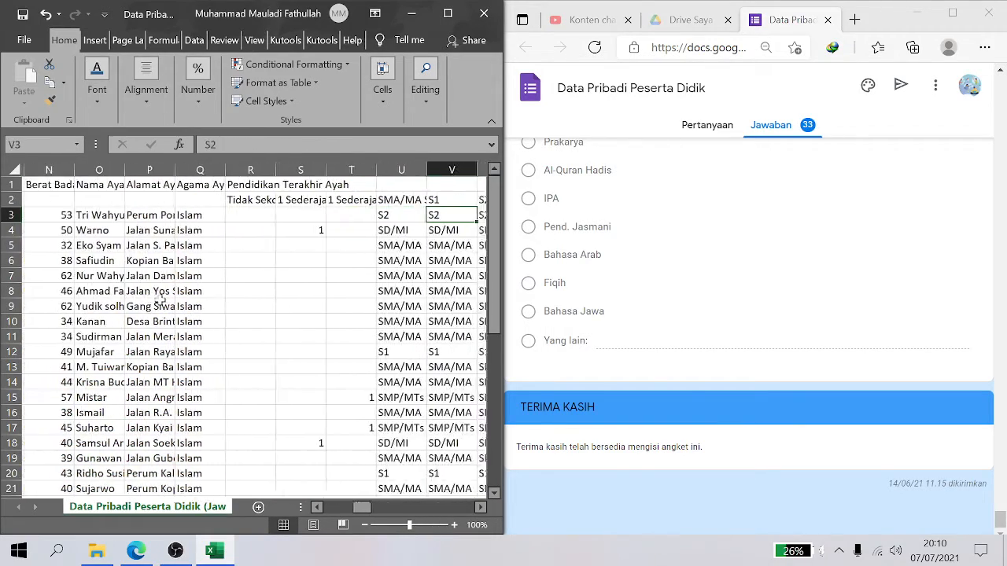
pyautogui.press('Right')
pyautogui.press('Right')
pyautogui.press('Right')
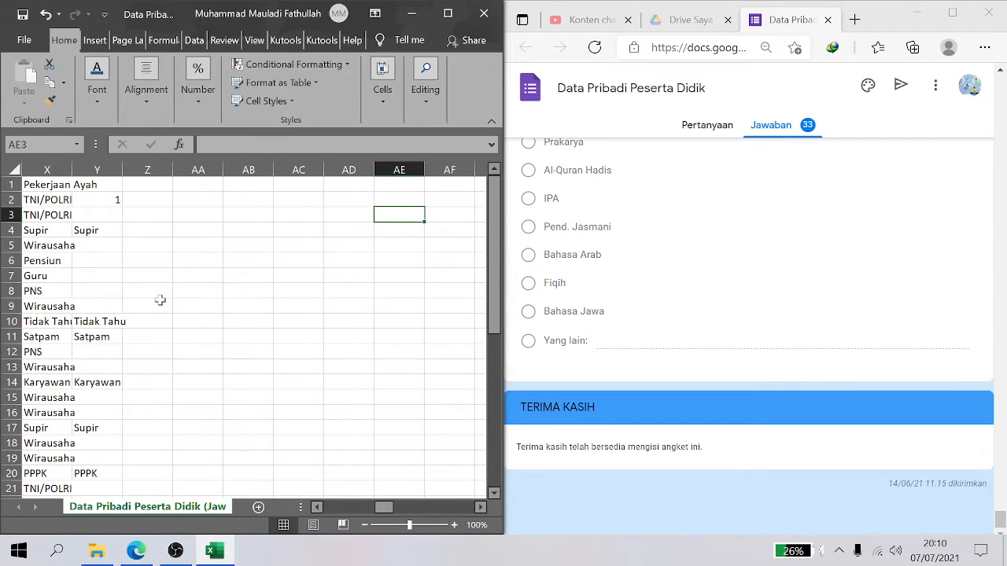
# Review the student data sheet backwards from the empty columns after Pekerjaan Ayah to the No. Absen column
pyautogui.press('Left')
pyautogui.press('Left')
pyautogui.press('Left')
pyautogui.press('Left')
pyautogui.press('Left')
pyautogui.press('Left')
pyautogui.press('Left')
pyautogui.press('Left')
pyautogui.press('Left')
pyautogui.press('Left')
pyautogui.press('Left')
pyautogui.press('Left')
pyautogui.press('Left')
pyautogui.press('Left')
pyautogui.press('Left')
pyautogui.press('Left')
pyautogui.press('Left')
pyautogui.press('Left')
pyautogui.press('Left')
pyautogui.press('Left')
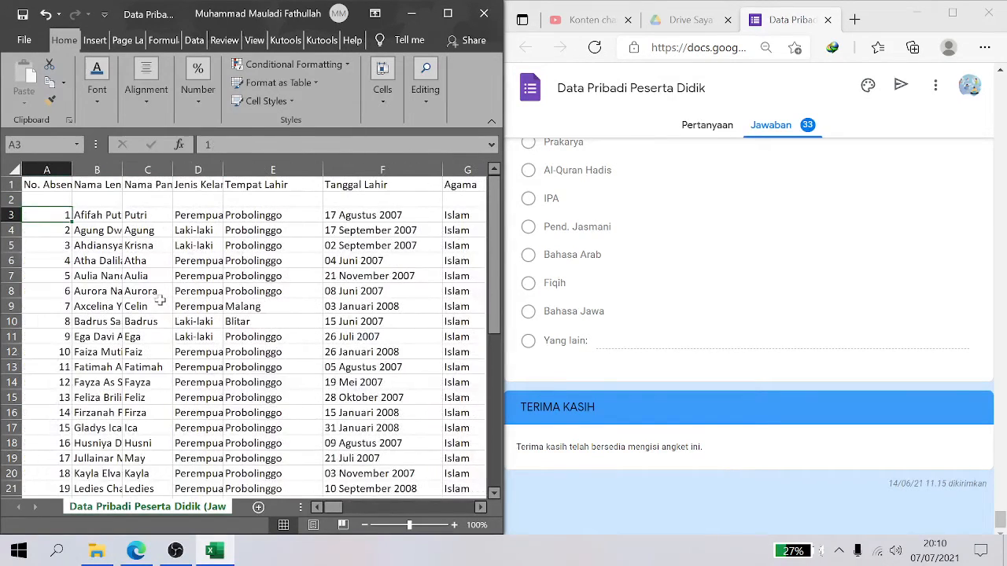
# Examine the personal data columns of the student data sheet between No. Absen and Nomor HP/WhatsApp
pyautogui.press('Right')
pyautogui.press('Right')
pyautogui.press('Right')
pyautogui.press('Right')
pyautogui.press('Right')
pyautogui.press('Right')
pyautogui.press('Right')
pyautogui.press('Right')
pyautogui.press('Right')
pyautogui.press('Right')
pyautogui.press('Right')
pyautogui.press('Right')
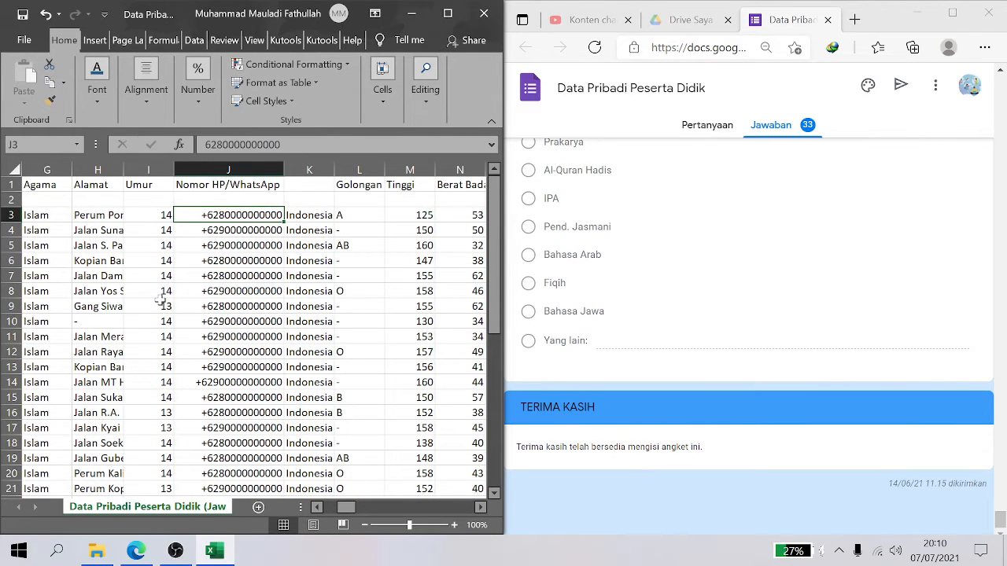
pyautogui.press('Left')
pyautogui.press('Right')
pyautogui.press('Left')
pyautogui.press('Left')
pyautogui.press('Left')
pyautogui.press('Left')
pyautogui.press('Right')
pyautogui.press('Right')
pyautogui.press('Right')
pyautogui.press('Right')
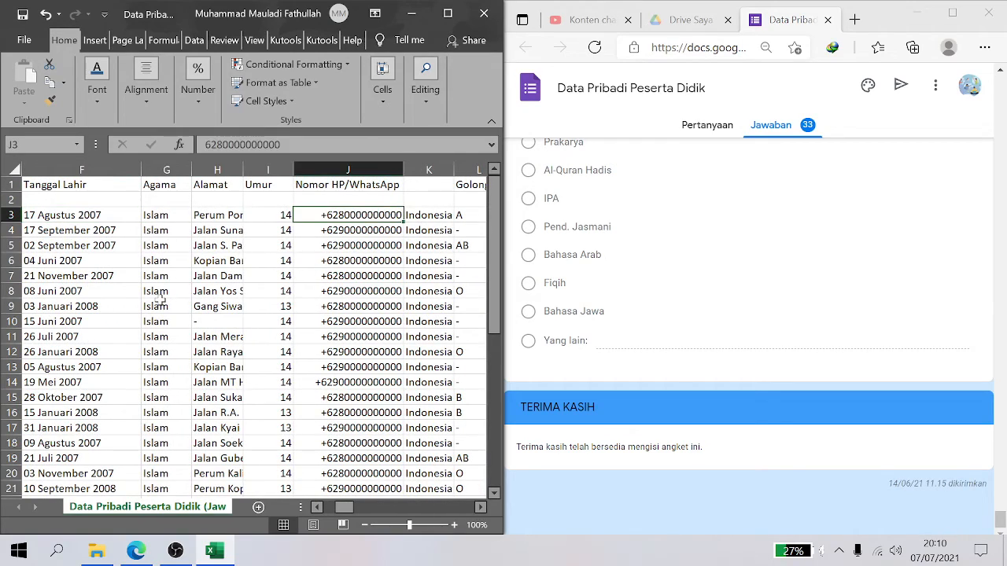
pyautogui.press('Left')
pyautogui.press('Left')
pyautogui.press('Left')
pyautogui.press('Left')
pyautogui.press('Left')
pyautogui.press('Right')
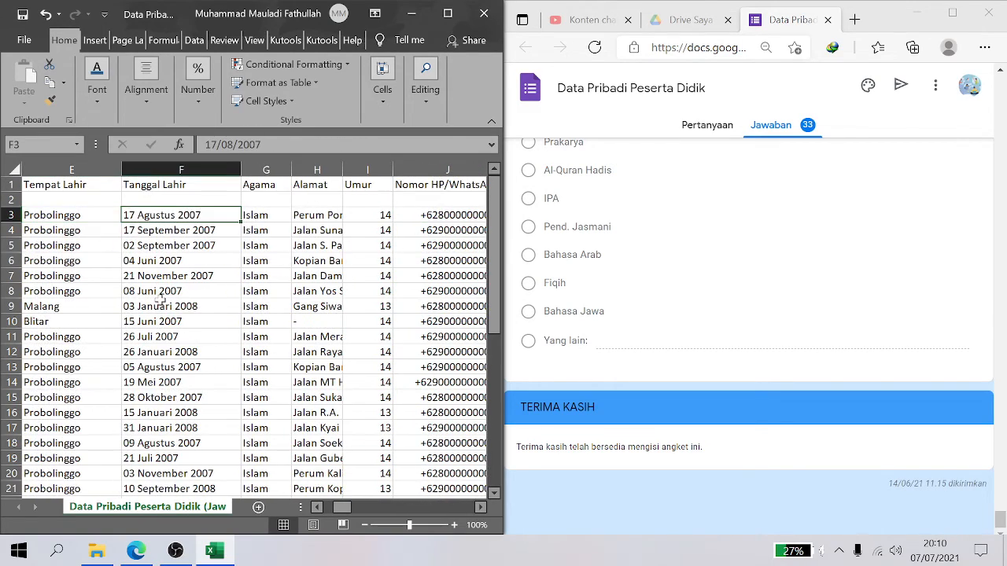
pyautogui.press('Left')
pyautogui.press('Left')
pyautogui.press('Left')
pyautogui.press('Left')
pyautogui.press('Left')
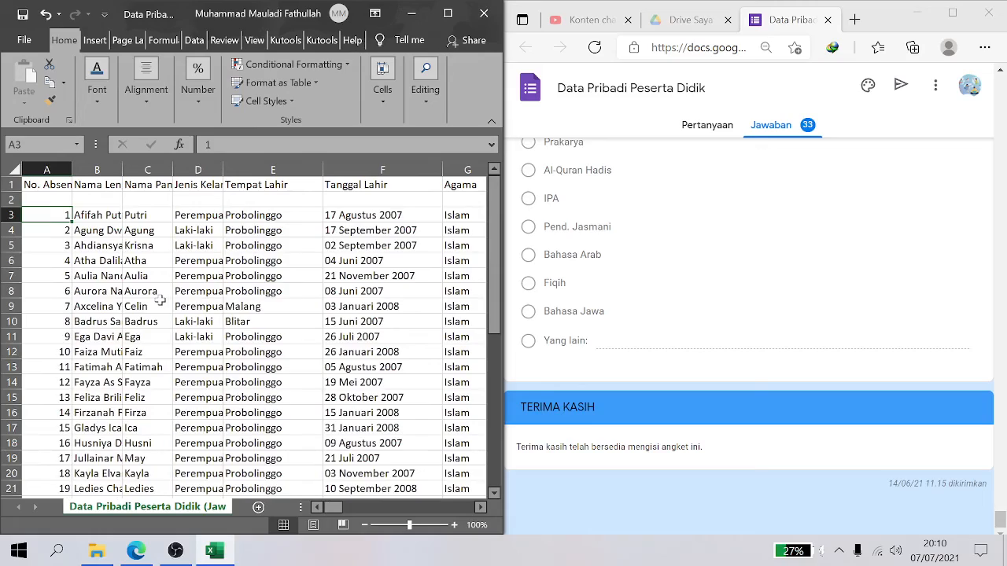
# Review the student data sheet forward from the name columns through the father's data to the Pekerjaan Ayah columns
pyautogui.press('Right')
pyautogui.press('Right')
pyautogui.press('Right')
pyautogui.press('Right')
pyautogui.press('Right')
pyautogui.press('Right')
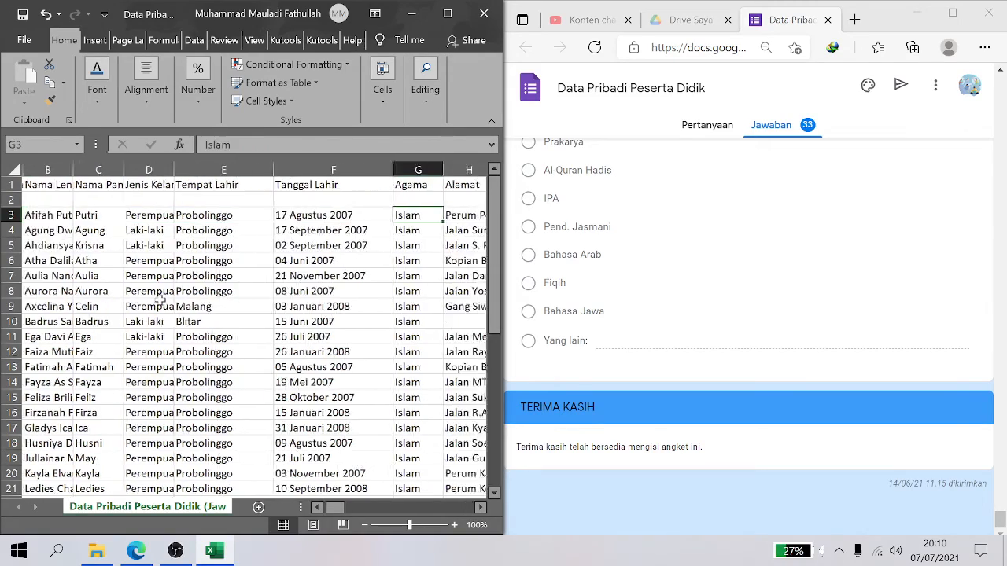
pyautogui.press('Right')
pyautogui.press('Right')
pyautogui.press('Right')
pyautogui.press('Right')
pyautogui.press('Right')
pyautogui.press('Right')
pyautogui.press('Right')
pyautogui.press('Right')
pyautogui.press('Right')
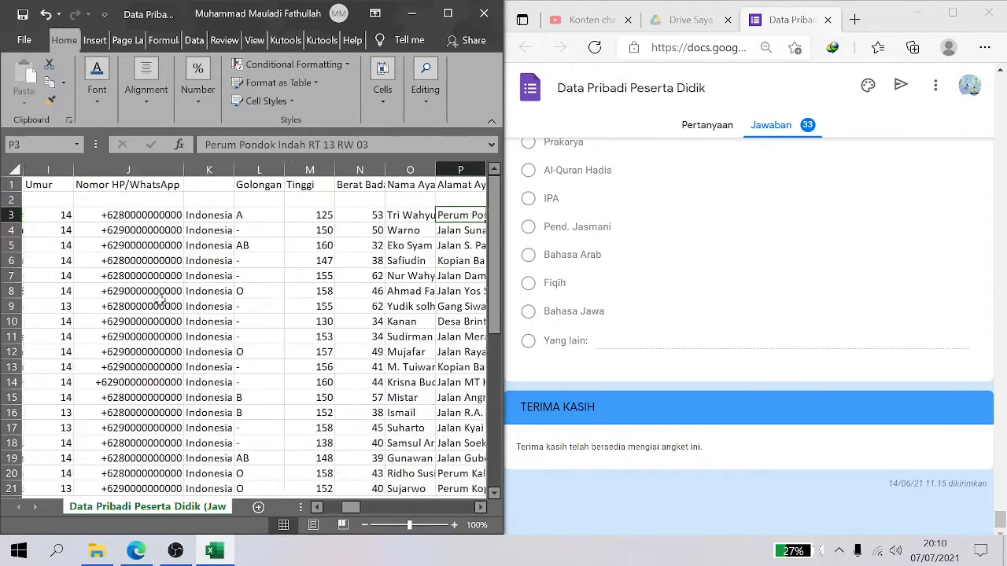
pyautogui.press('Right')
pyautogui.press('Right')
pyautogui.press('Right')
pyautogui.press('Right')
pyautogui.press('Right')
pyautogui.press('Right')
pyautogui.press('Right')
pyautogui.press('Right')
pyautogui.press('Right')
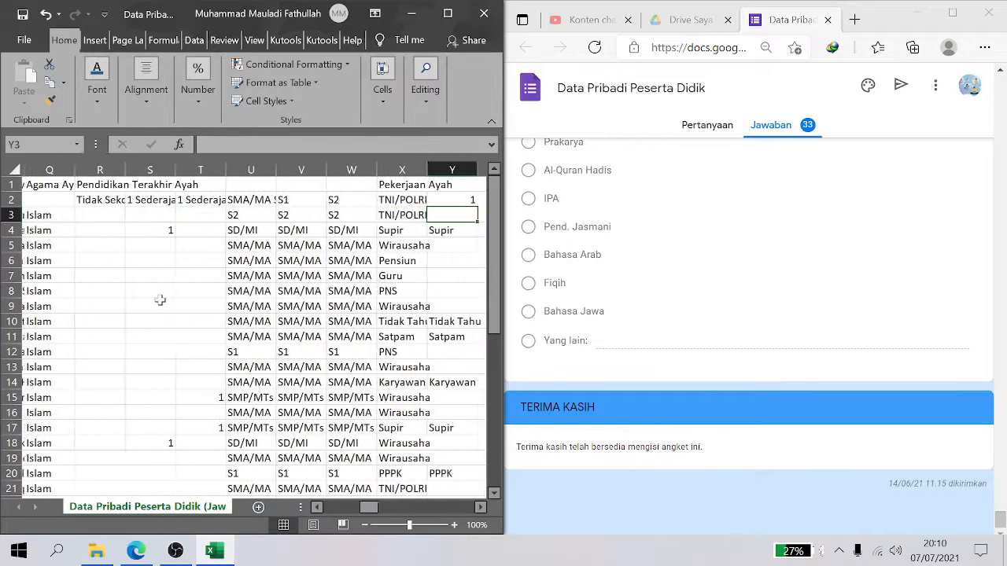
# Inspect sample cells in the Pendidikan Terakhir Ayah option columns and view the beginning of the form's individual response
pyautogui.click(140, 245)
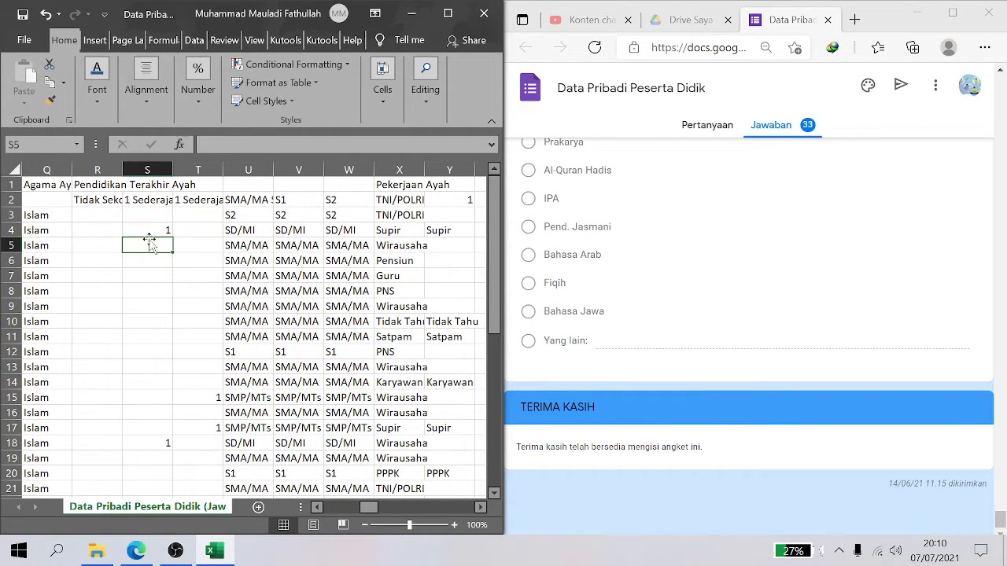
pyautogui.click(173, 249)
pyautogui.click(235, 259)
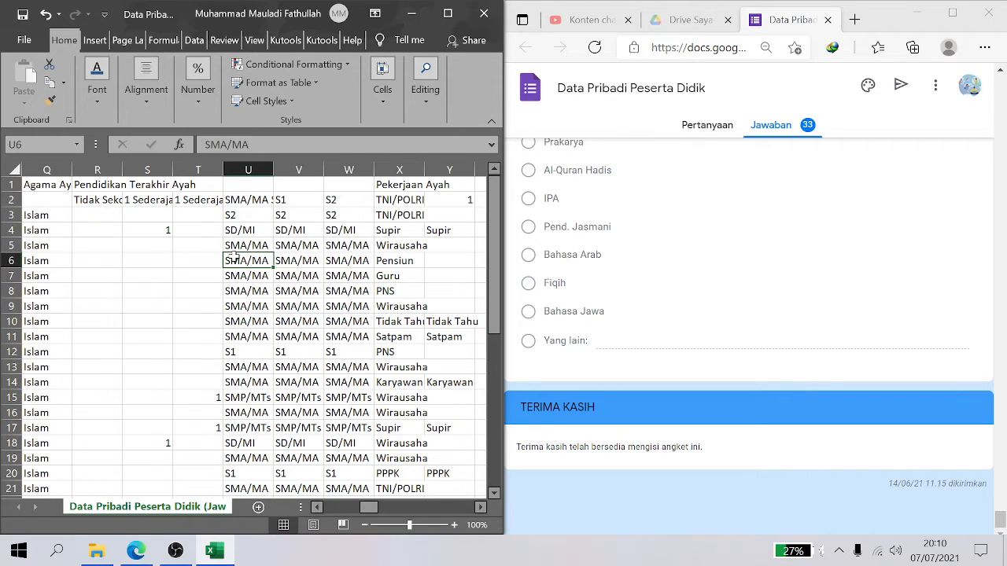
pyautogui.click(280, 291)
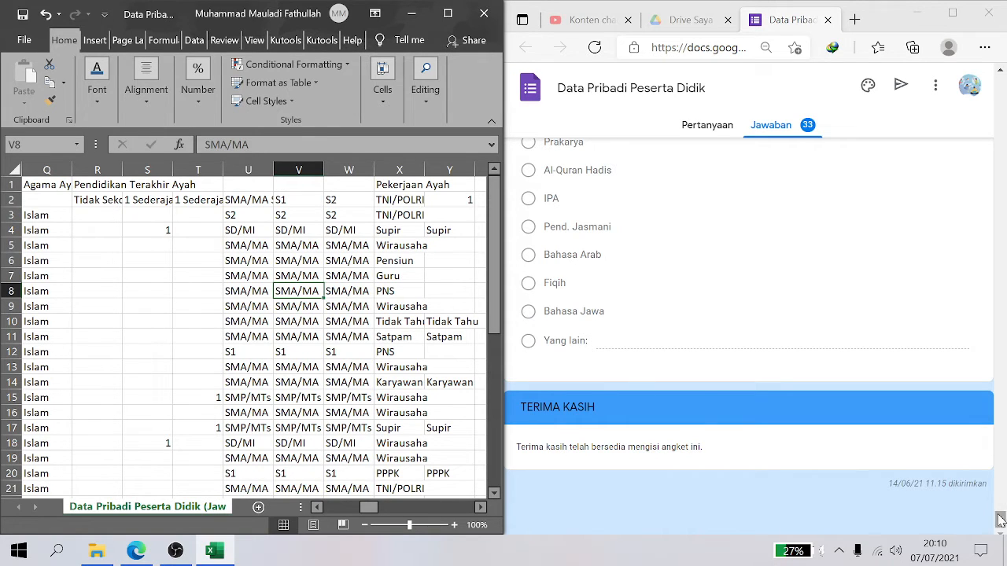
pyautogui.moveTo(1002, 524); pyautogui.dragTo(981, 41)
pyautogui.click(289, 254)
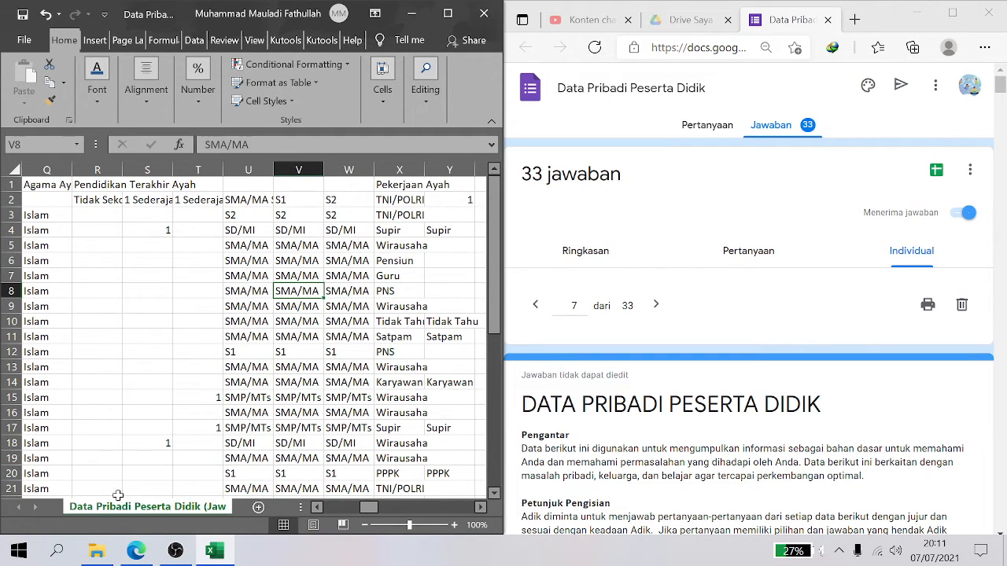
# Open the Word report TUGAS INDIVIDU - LAPORAN PERUMUSAN TUJUAN BK full screen and go to its results table on page 13
pyautogui.click(97, 551)
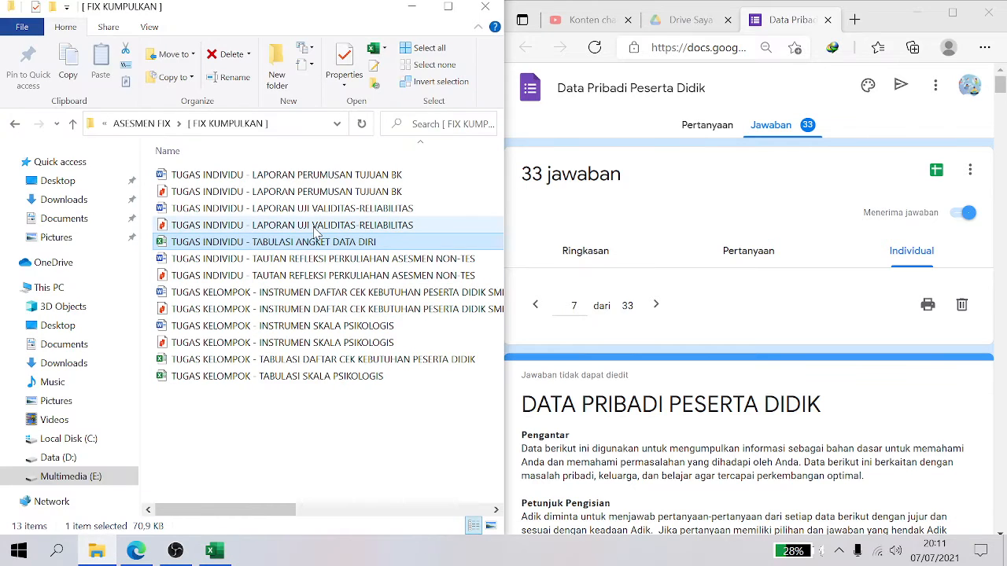
pyautogui.doubleClick(329, 177)
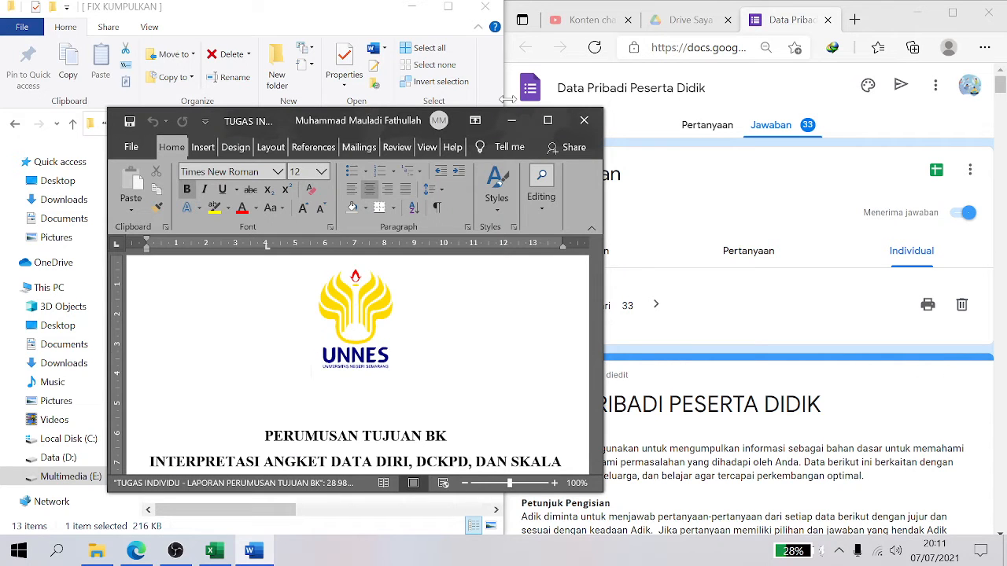
pyautogui.click(512, 114)
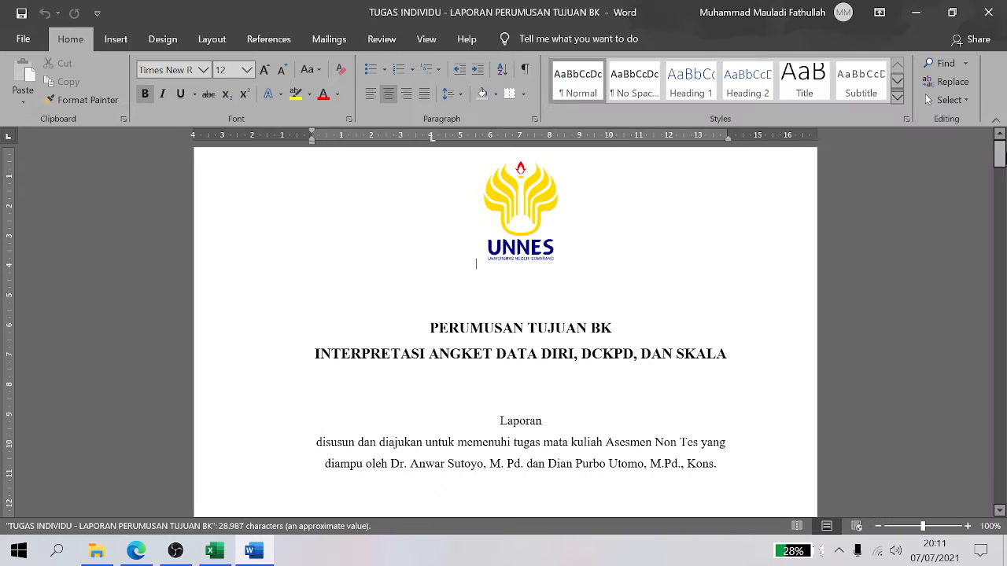
pyautogui.moveTo(999, 145); pyautogui.dragTo(999, 381)
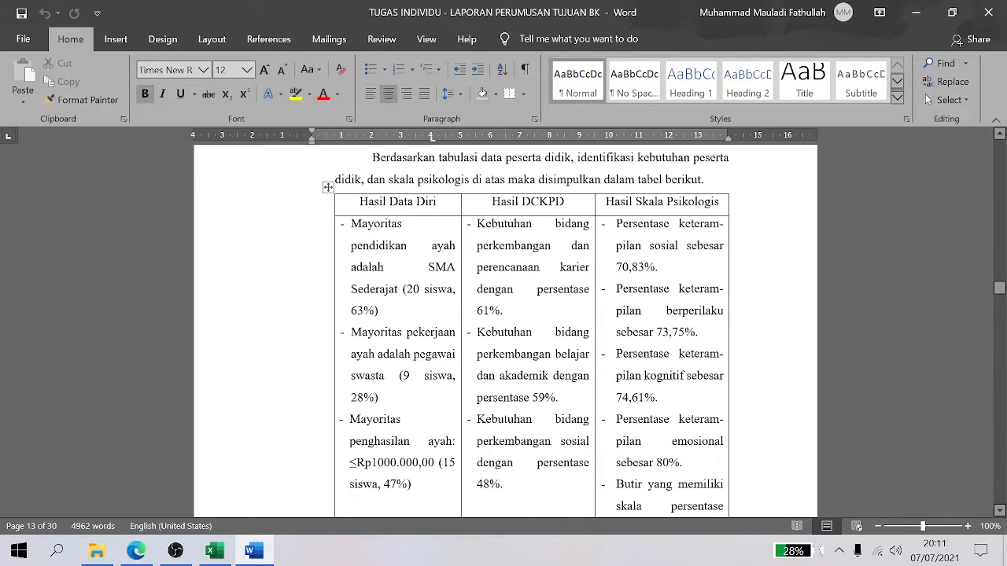
pyautogui.click(396, 355)
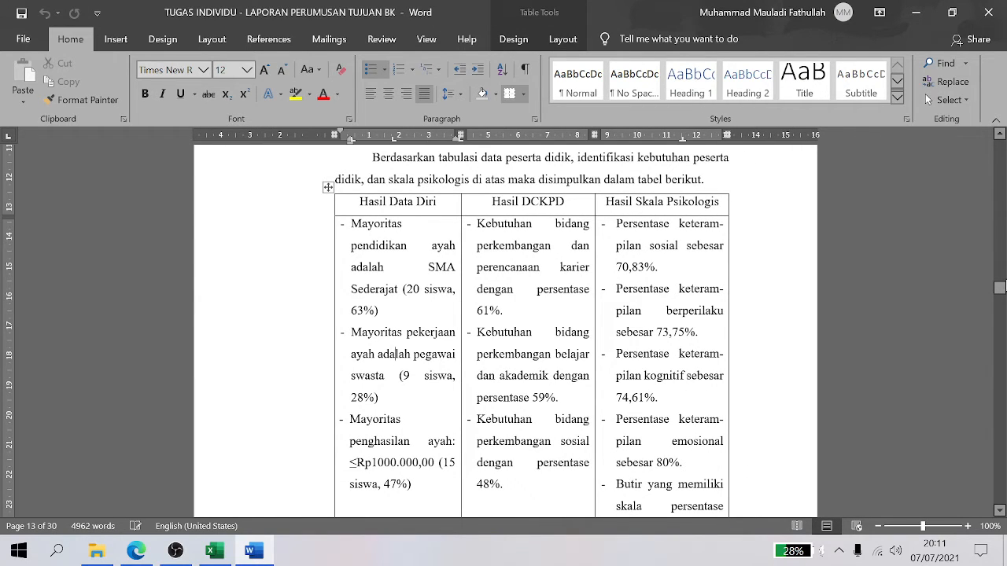
# Examine the page 10 paragraph on career planning needs, covering extracurricular participation and free schooling or scholarships
pyautogui.moveTo(999, 287); pyautogui.dragTo(1000, 242)
pyautogui.click(613, 345)
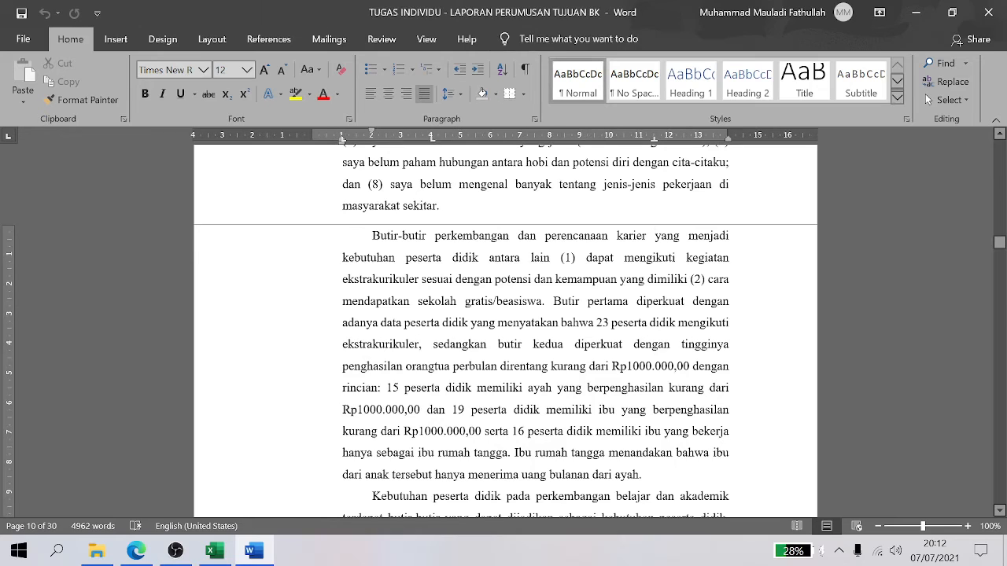
pyautogui.moveTo(586, 258); pyautogui.dragTo(677, 279)
pyautogui.click(601, 344)
pyautogui.moveTo(561, 322); pyautogui.dragTo(422, 344)
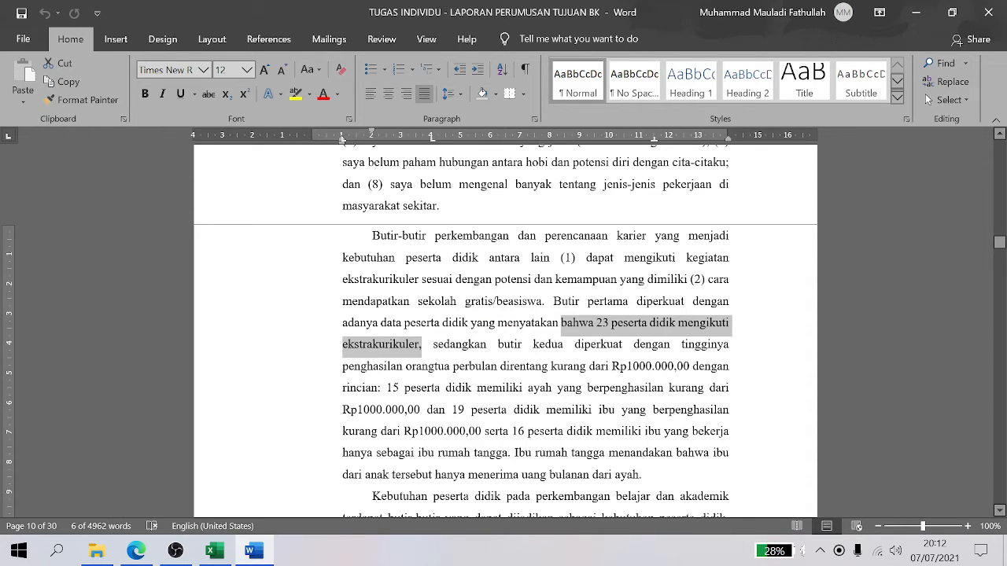
pyautogui.moveTo(342, 301); pyautogui.dragTo(541, 301)
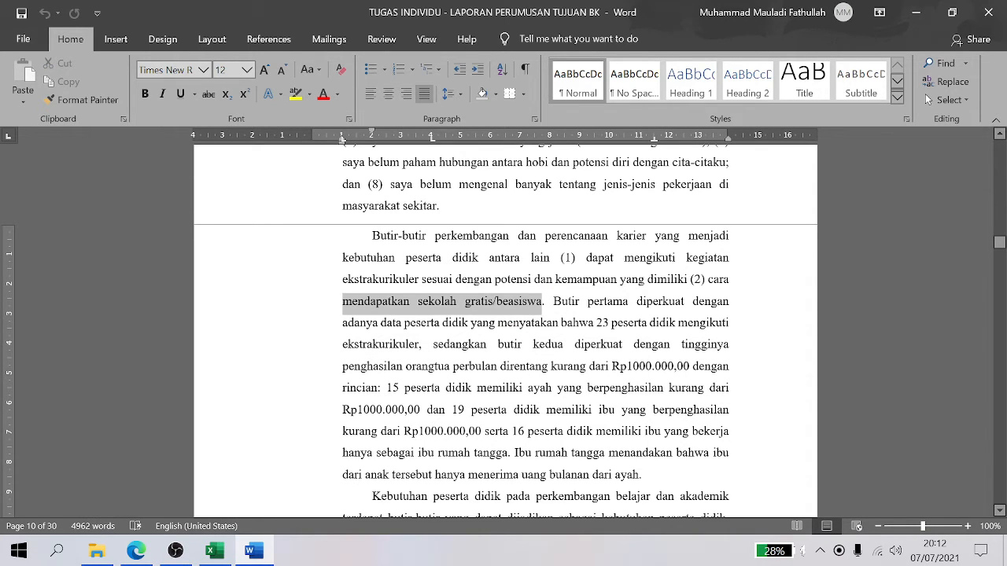
pyautogui.click(619, 322)
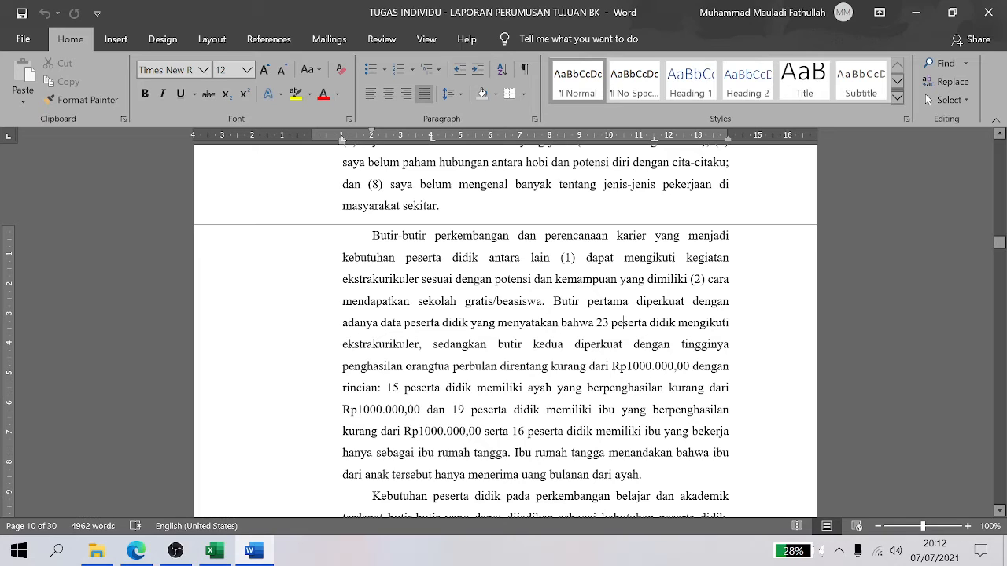
# Examine how the same paragraph supports the scholarship need with parents' income and housewife data
pyautogui.moveTo(681, 344); pyautogui.dragTo(515, 454)
pyautogui.click(527, 432)
pyautogui.click(641, 476)
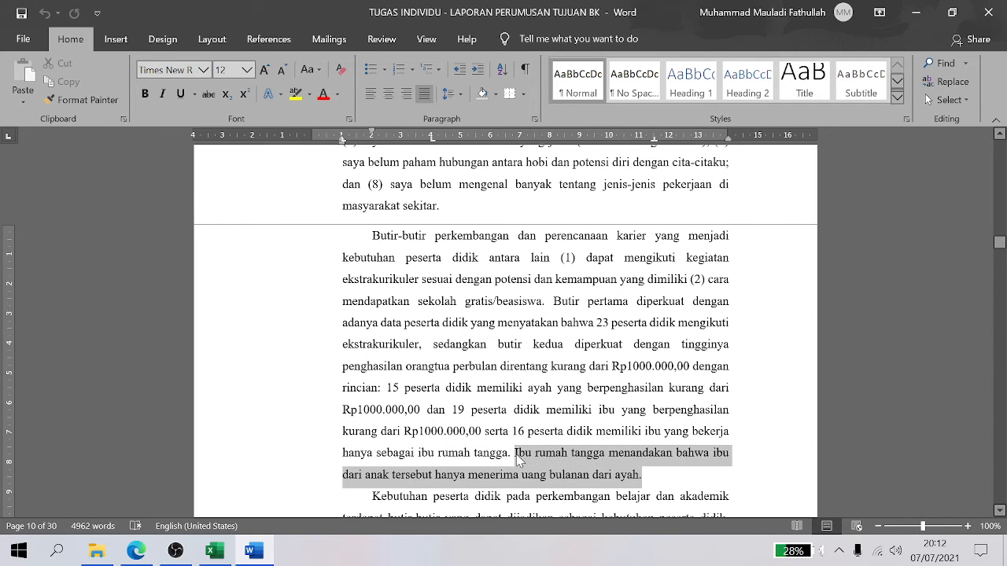
pyautogui.click(569, 459)
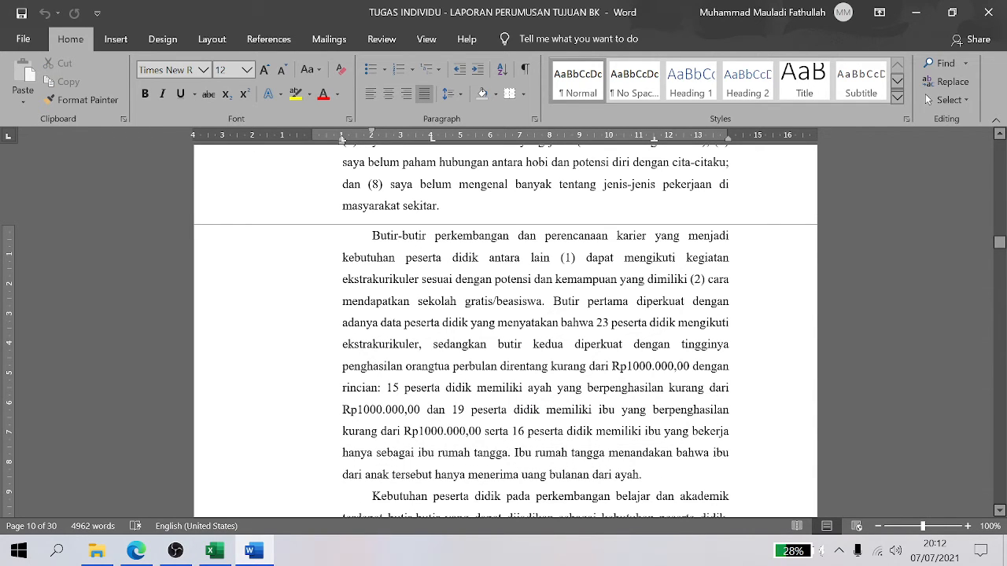
pyautogui.click(293, 497)
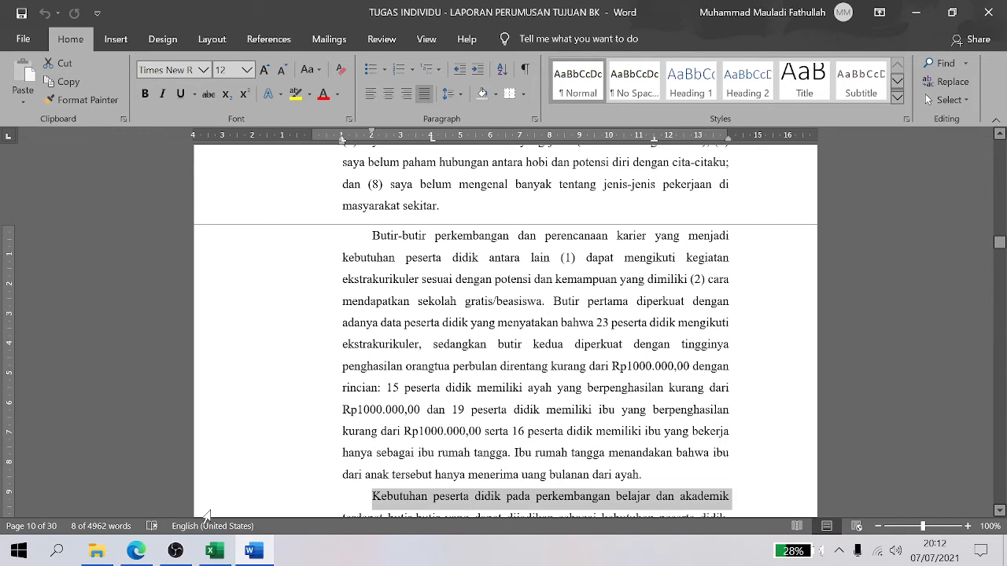
pyautogui.click(380, 496)
# Examine the paragraph linking learning and academic needs to student data on extracurriculars, organisations, study habits and study duration
pyautogui.scroll(-3, 380, 497)
pyautogui.scroll(-3, 536, 330)
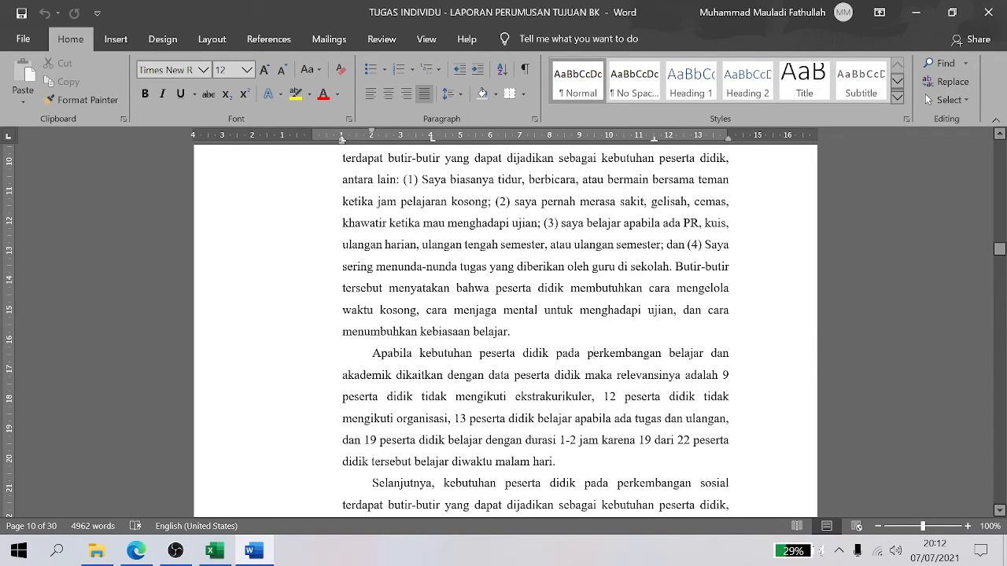
pyautogui.moveTo(456, 397); pyautogui.dragTo(603, 397)
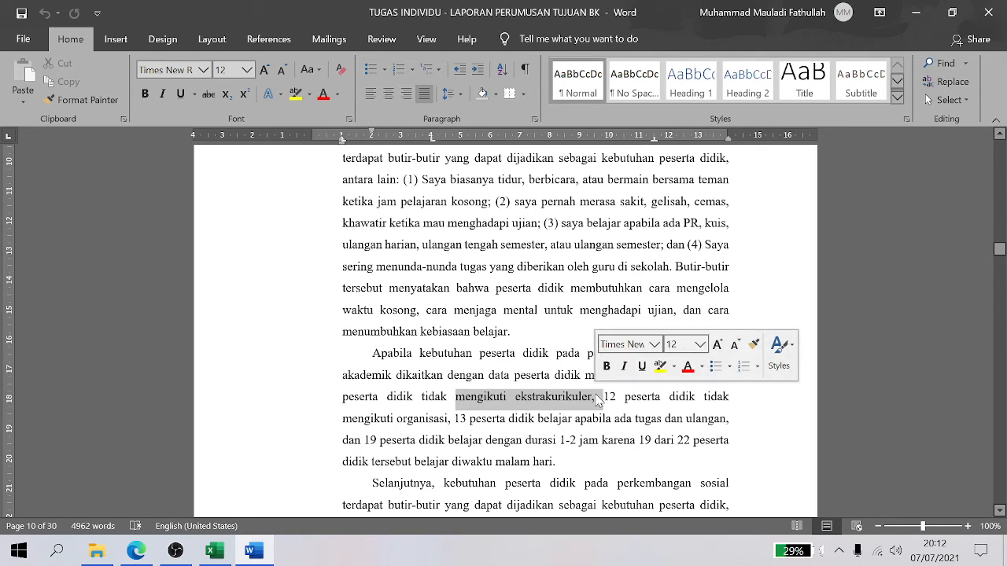
pyautogui.click(660, 396)
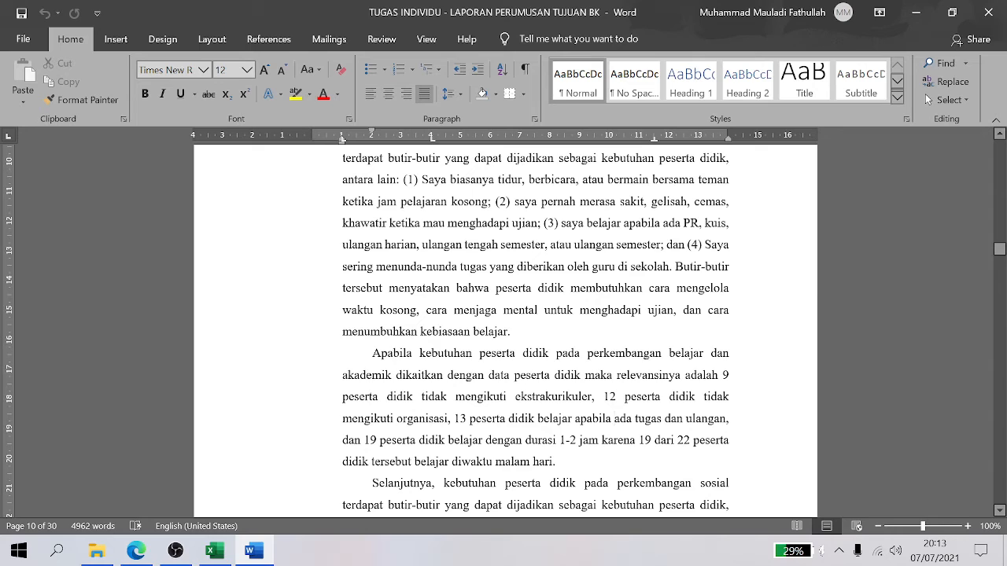
pyautogui.moveTo(605, 396); pyautogui.dragTo(448, 419)
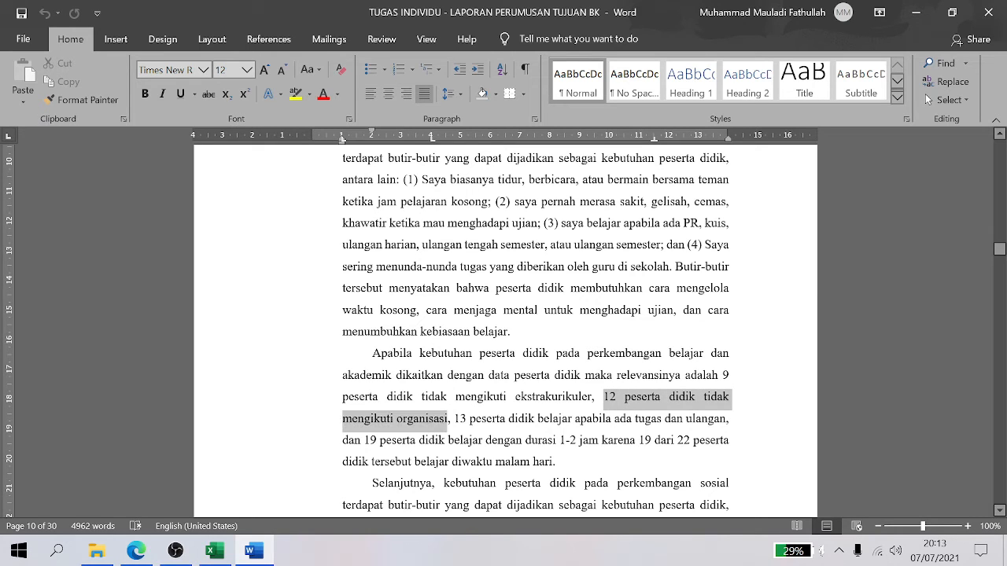
pyautogui.click(402, 375)
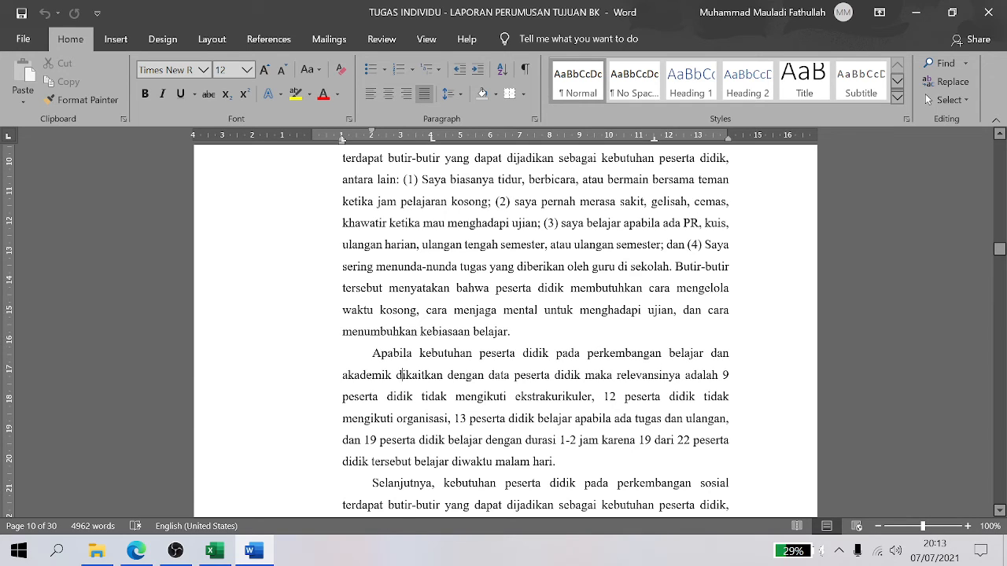
pyautogui.moveTo(683, 419); pyautogui.dragTo(453, 441)
pyautogui.click(657, 419)
pyautogui.moveTo(380, 440); pyautogui.dragTo(730, 441)
pyautogui.click(635, 441)
pyautogui.moveTo(654, 441); pyautogui.dragTo(526, 440)
pyautogui.click(555, 462)
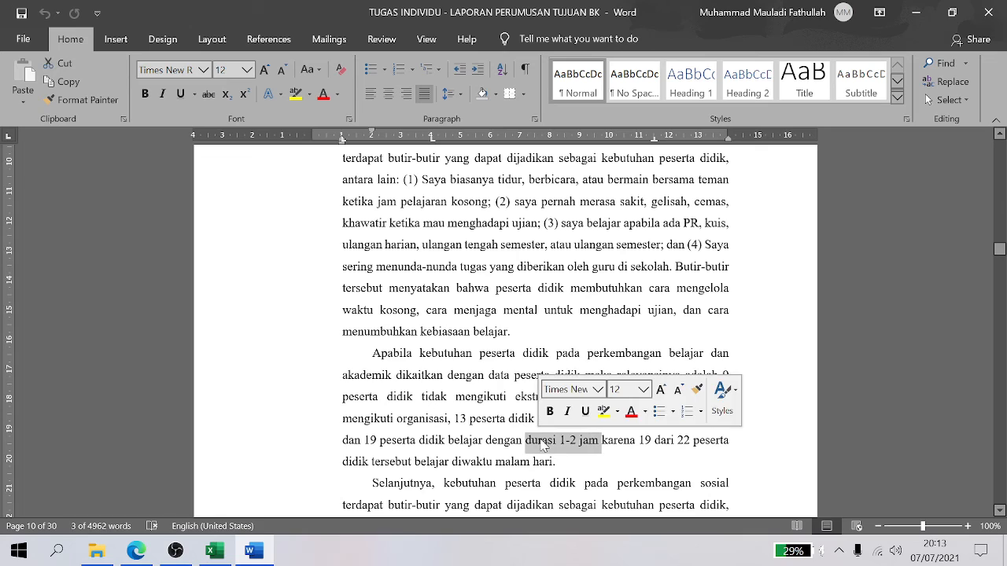
pyautogui.click(546, 446)
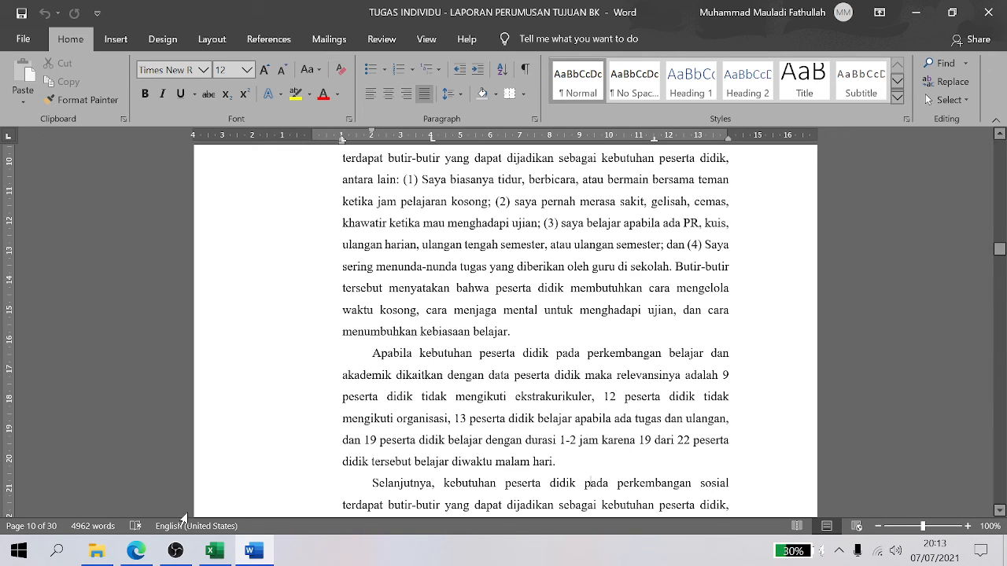
pyautogui.click(180, 552)
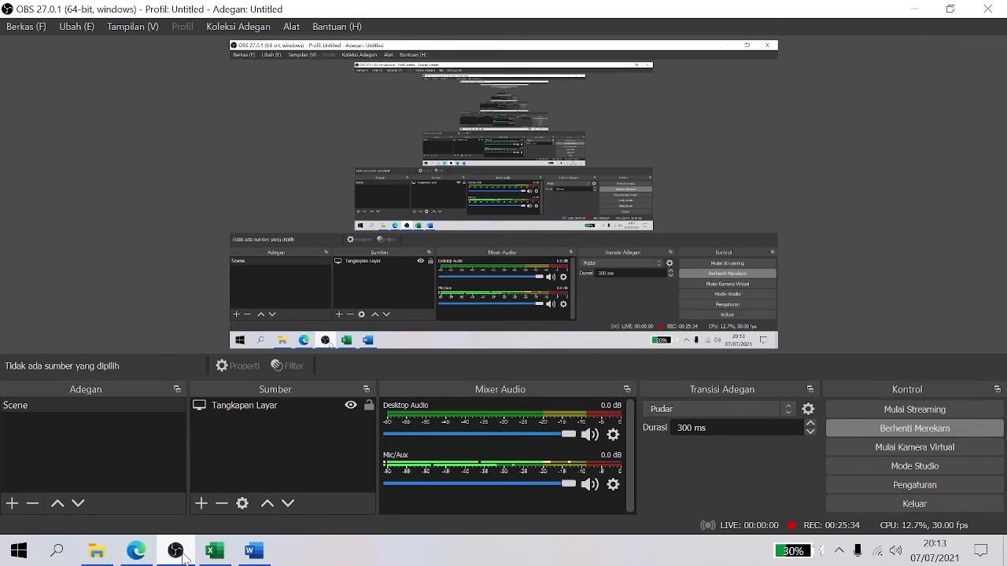